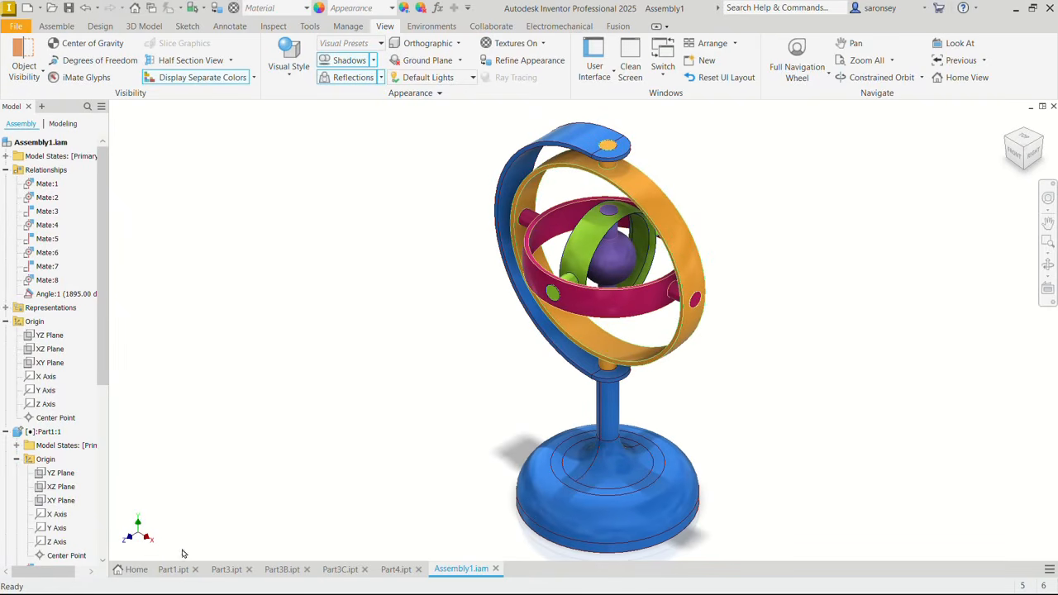
- Examine the gyroscope's component parts Part1, Part3, Part3B, Part3C and Part4, and return to Assembly1
left_click(173, 571)
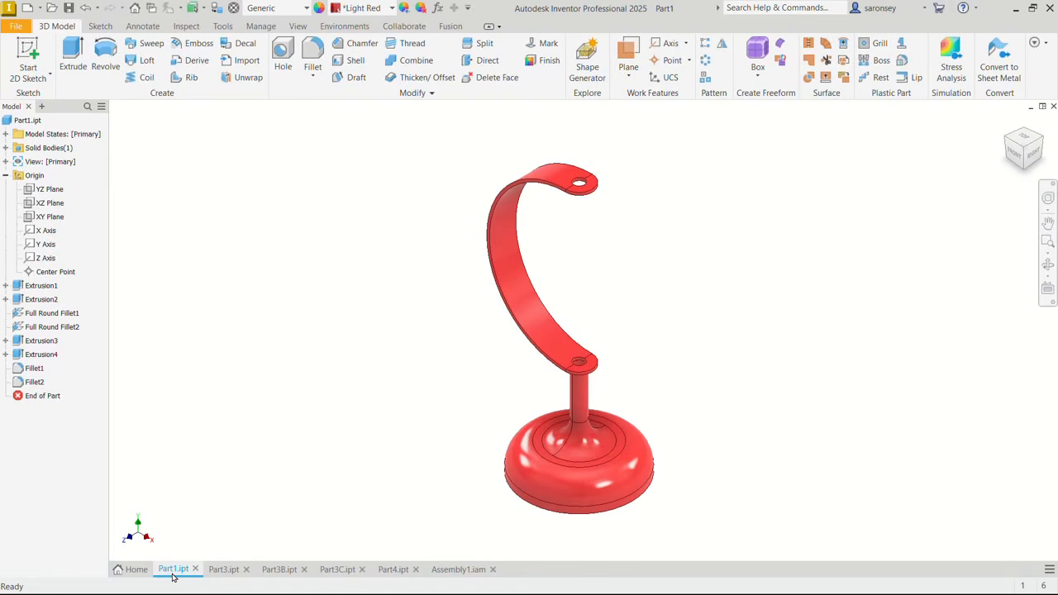
left_click(220, 570)
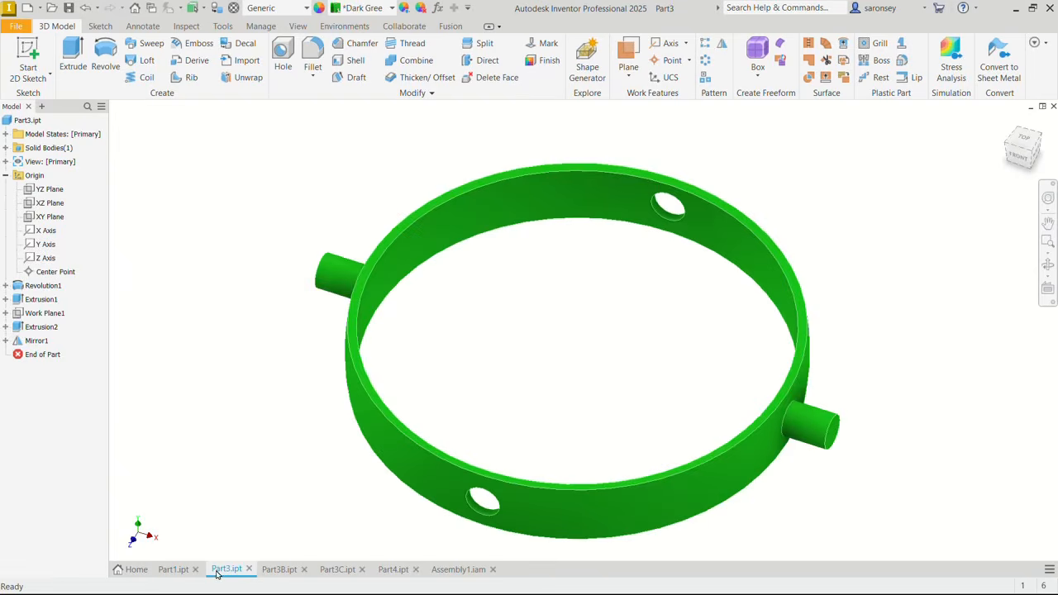
left_click(275, 571)
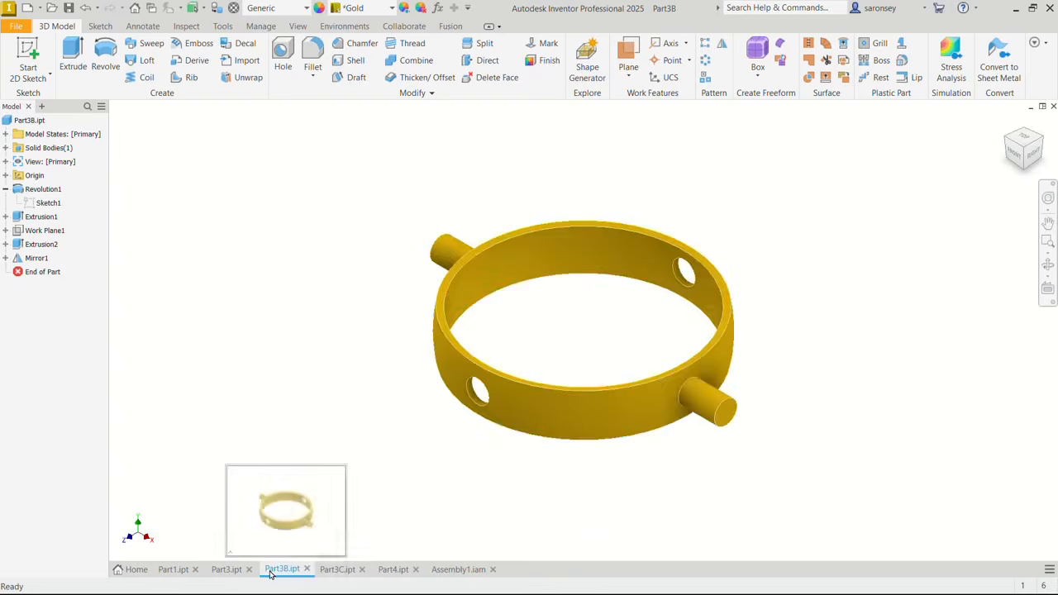
left_click(337, 569)
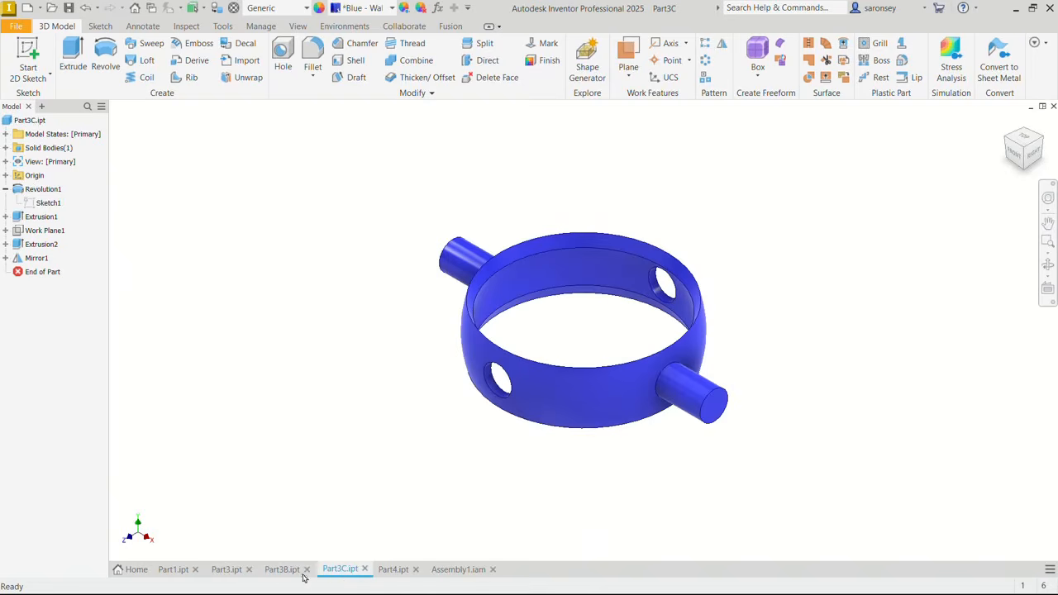
left_click(382, 572)
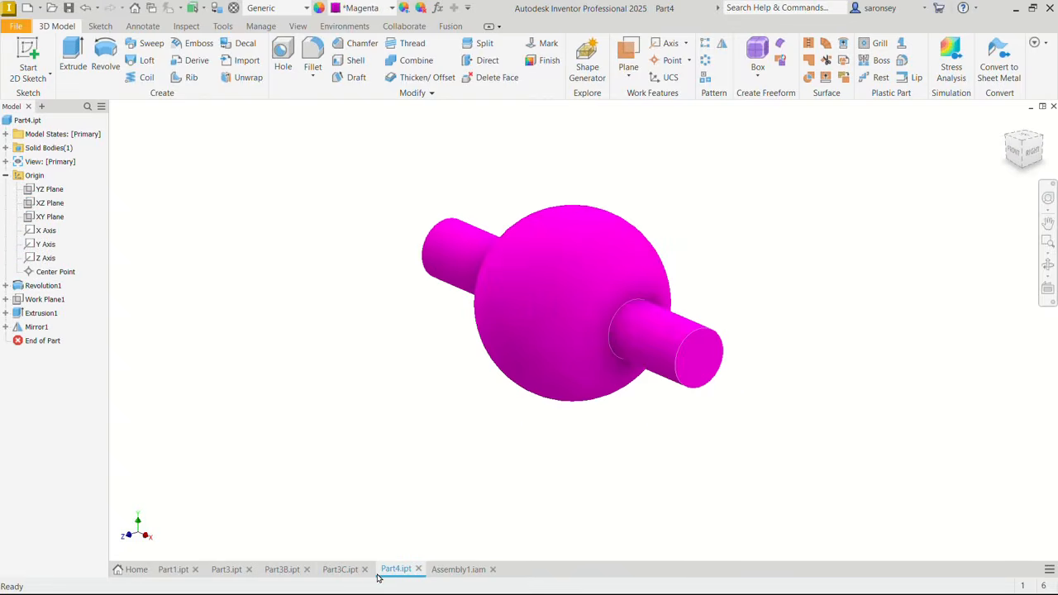
left_click(439, 573)
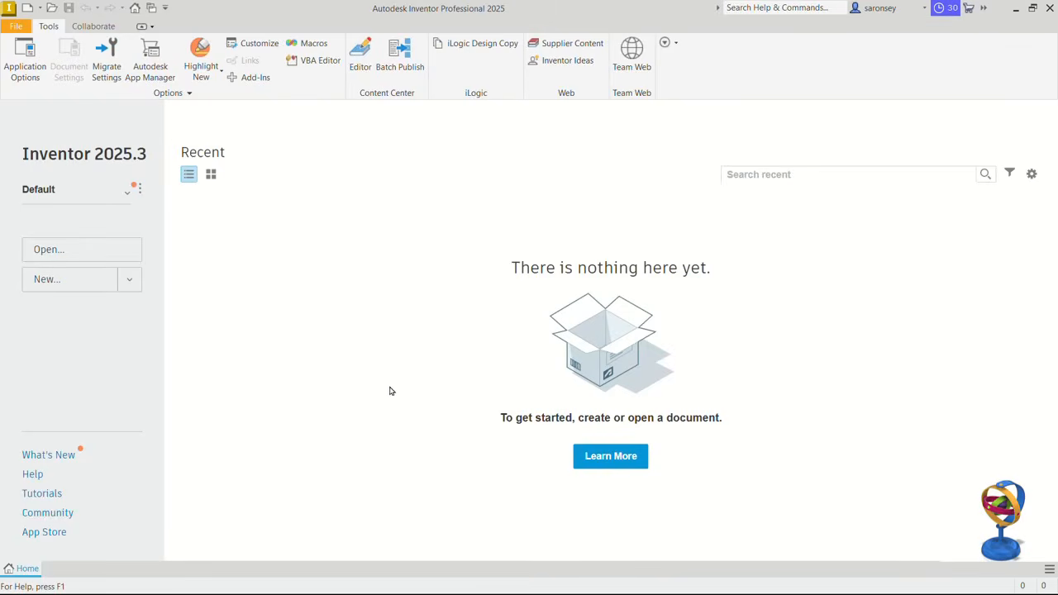
- Create a new metric part from the Standard (mm).ipt template and start a 2D sketch on the XY plane
left_click(28, 14)
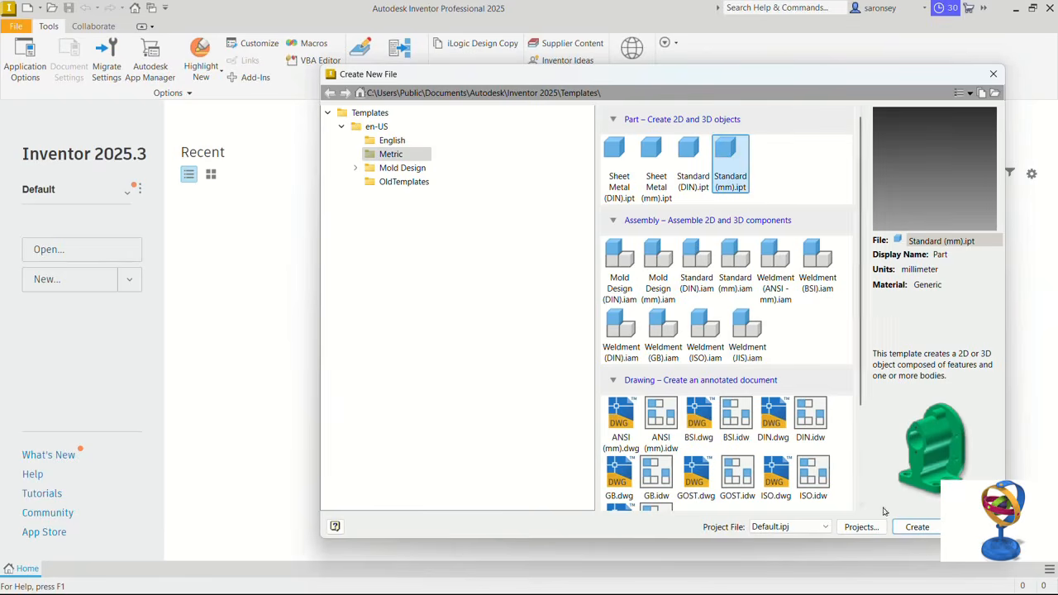
left_click(917, 527)
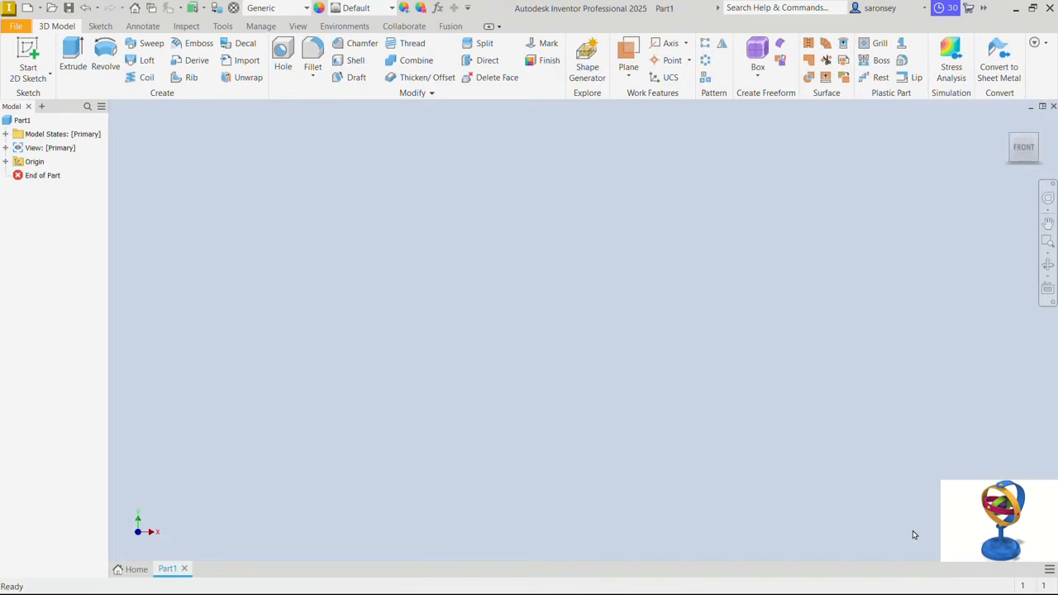
left_click(32, 63)
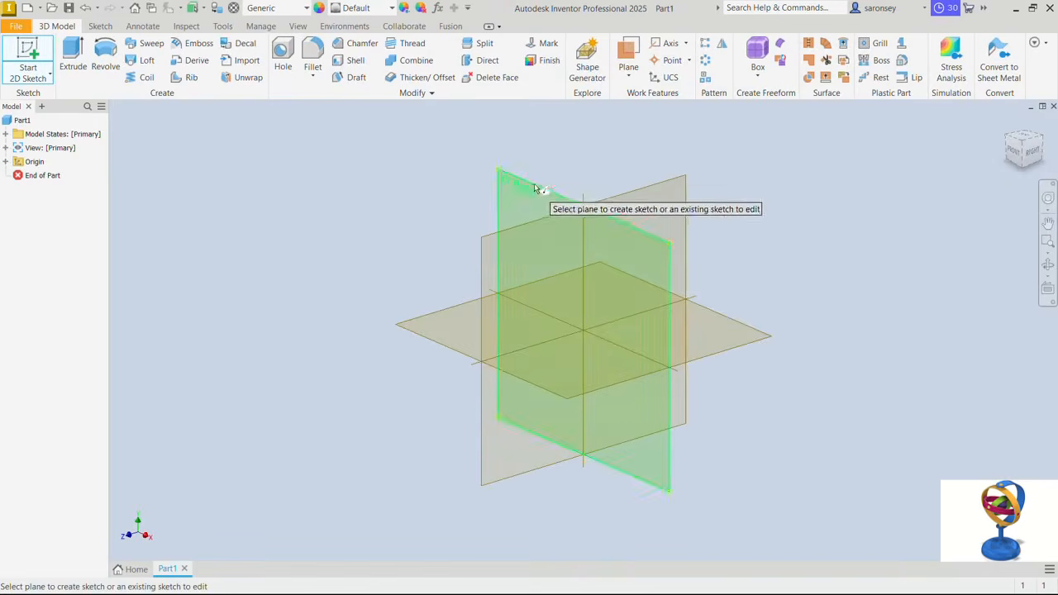
left_click(535, 189)
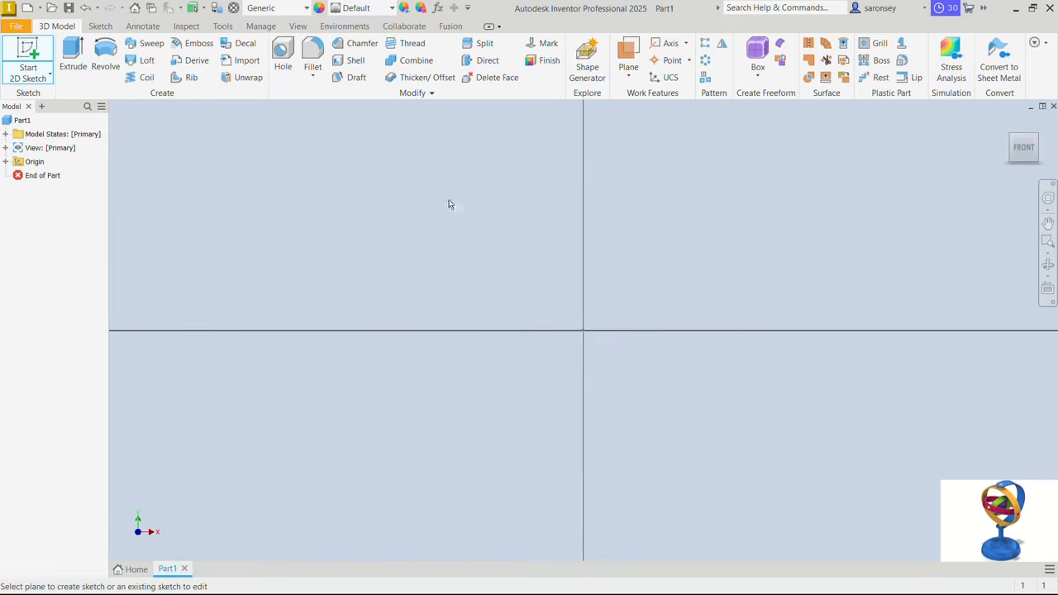
- Sketch a circle of 100 mm diameter centred on the origin
left_click(104, 51)
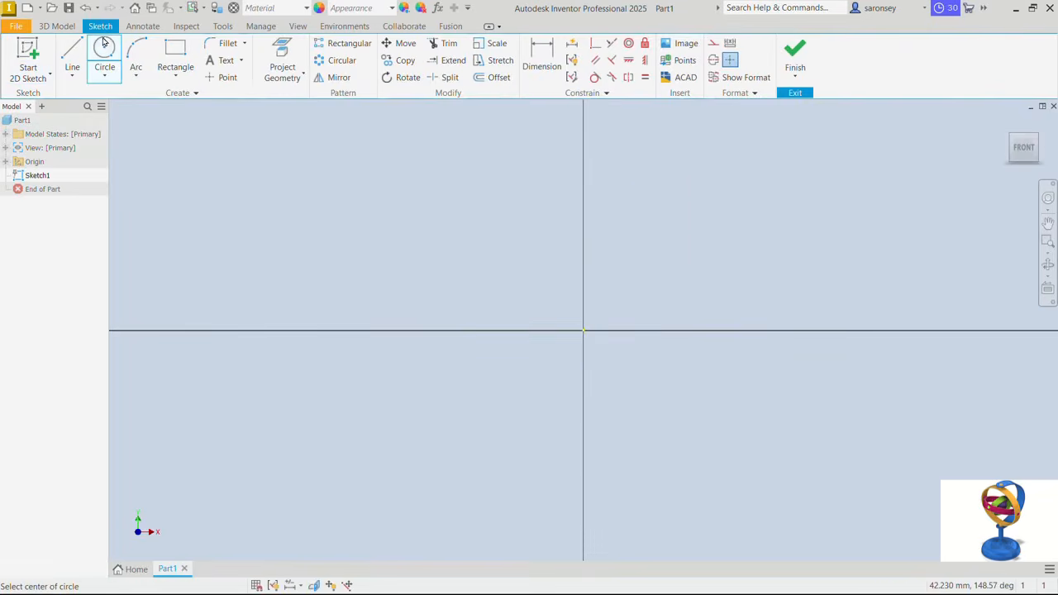
left_click(584, 331)
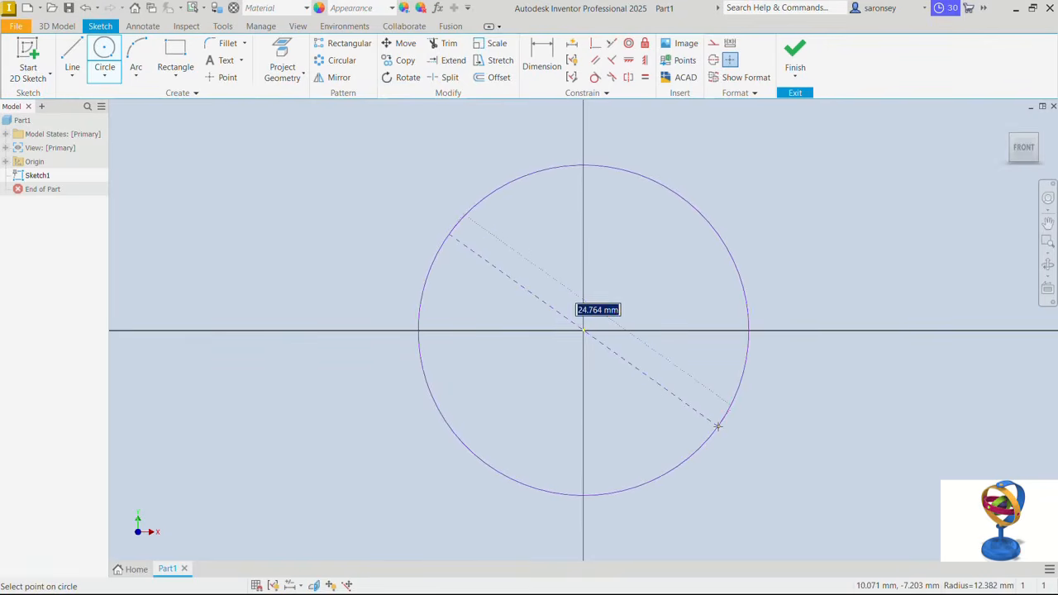
type("1")
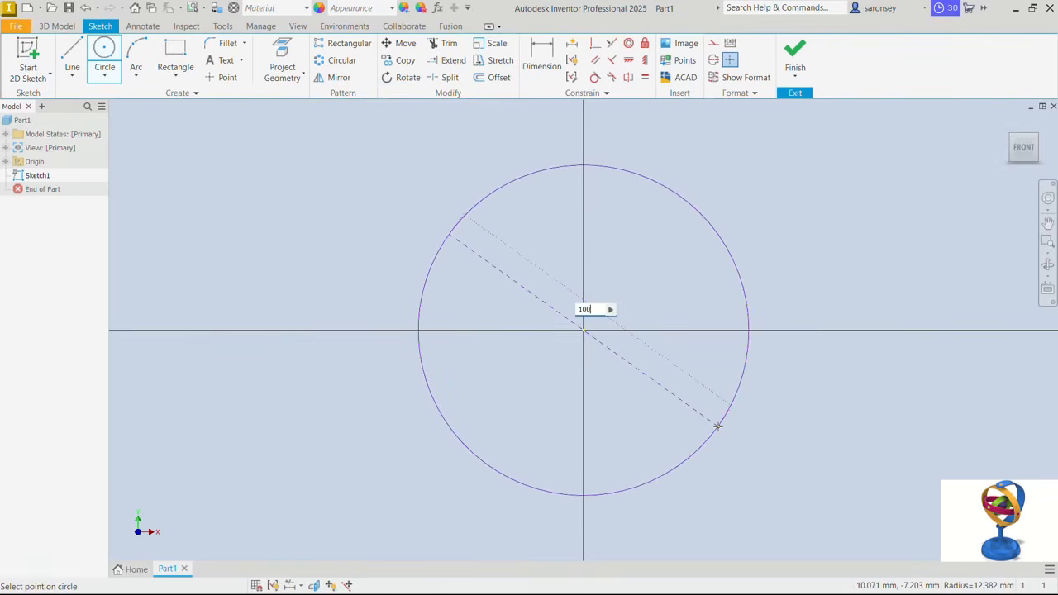
type("00")
key("Return")
key("Escape")
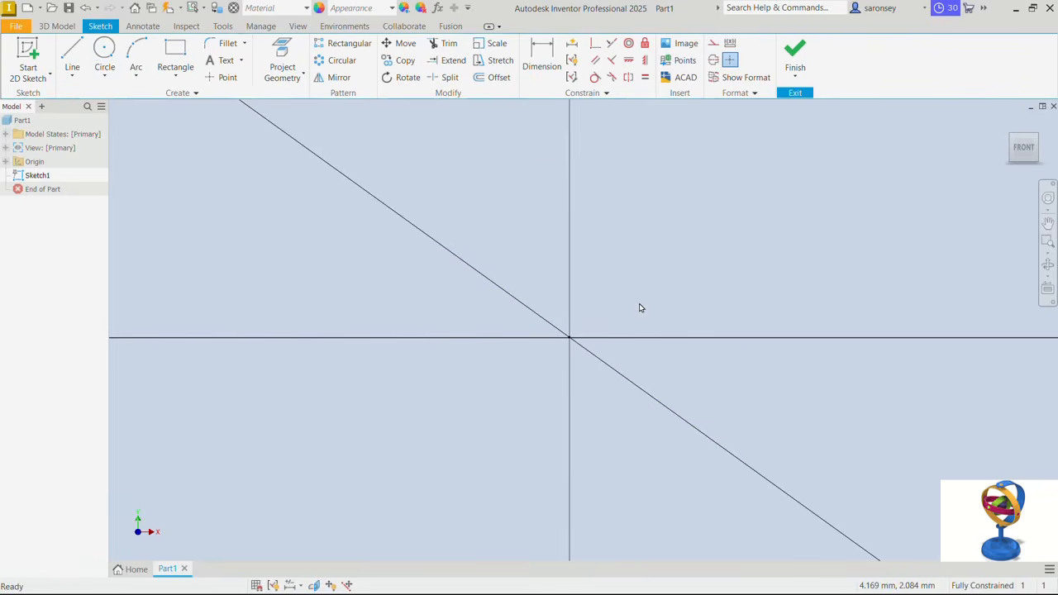
key("Home")
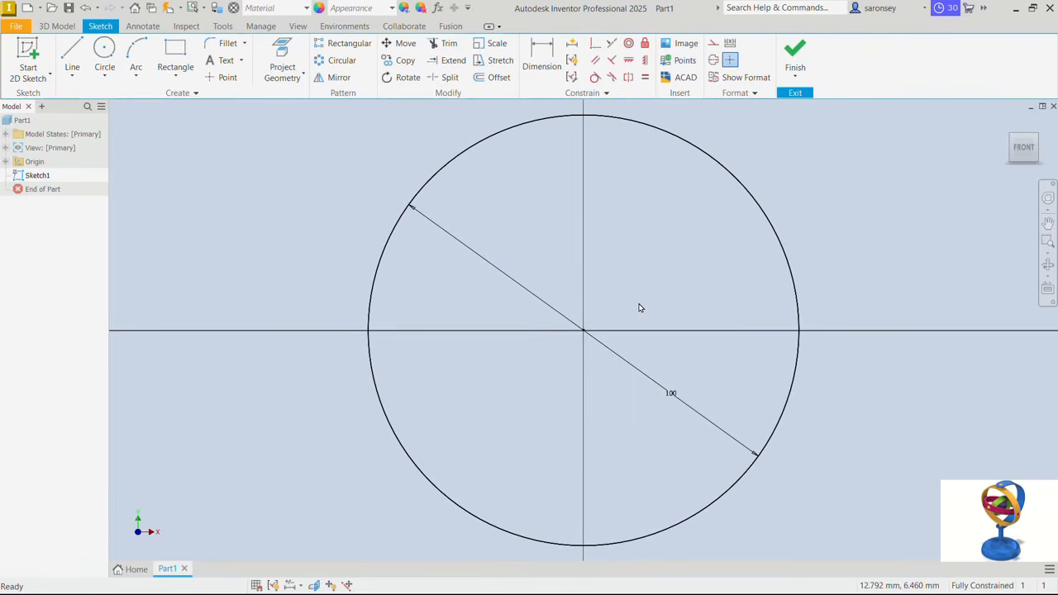
- Draw a vertical line across the circle from its uppermost point to its lowest point
left_click(72, 58)
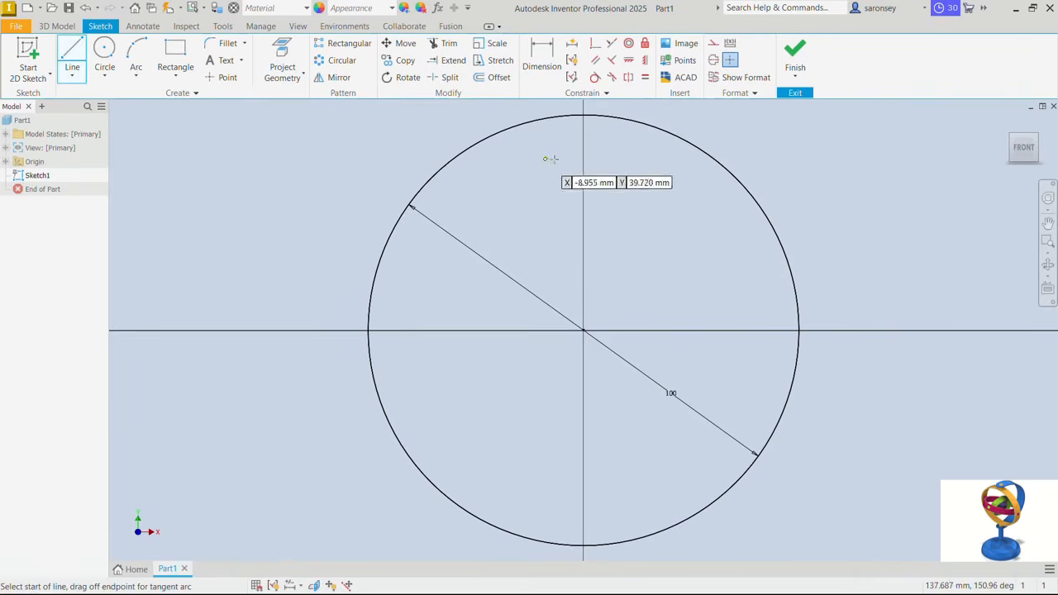
left_click(584, 116)
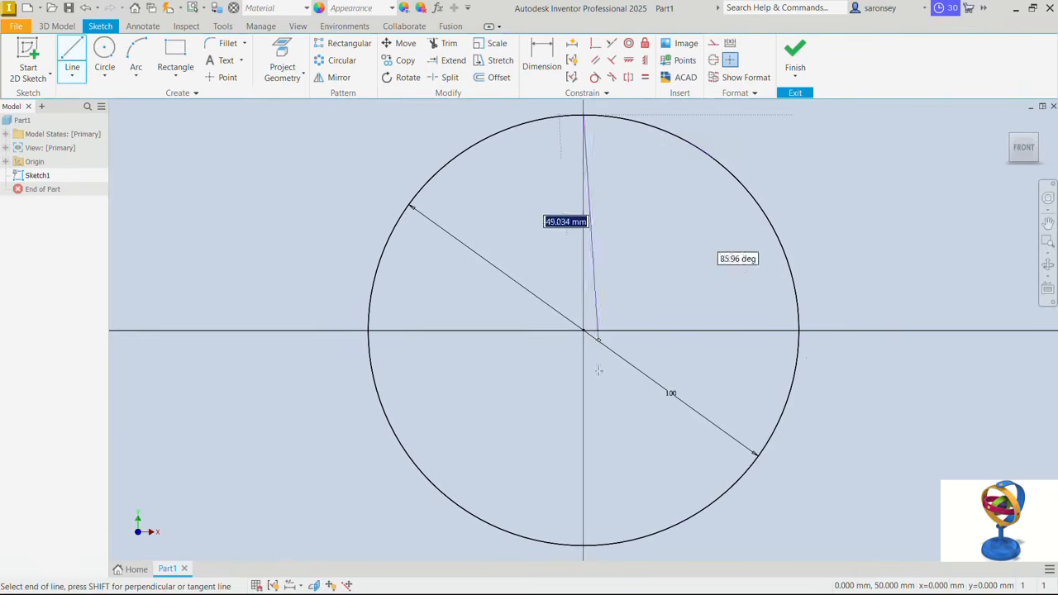
left_click(585, 543)
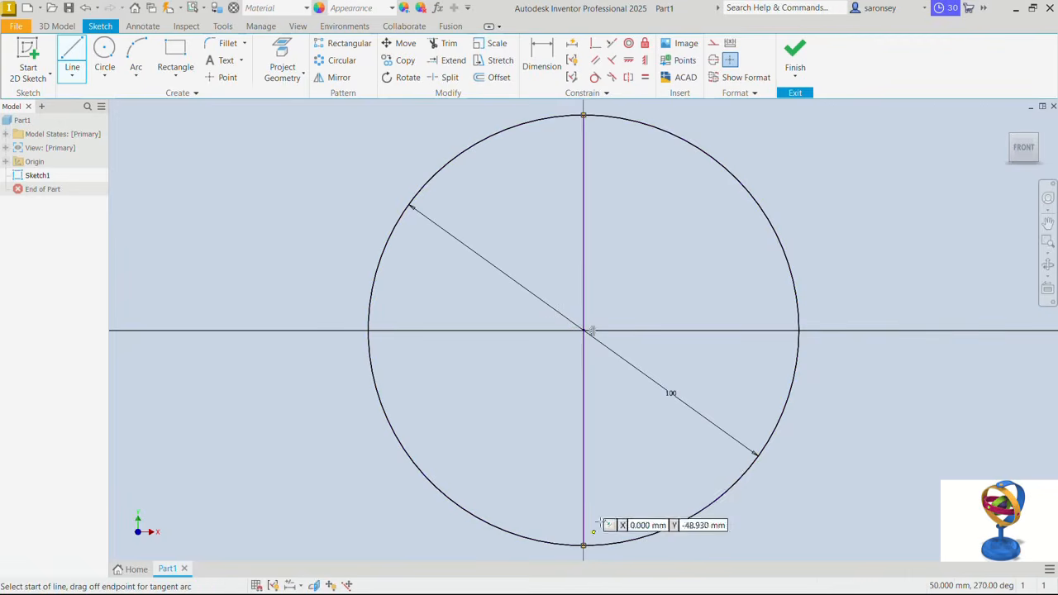
right_click(615, 439)
left_click(667, 439)
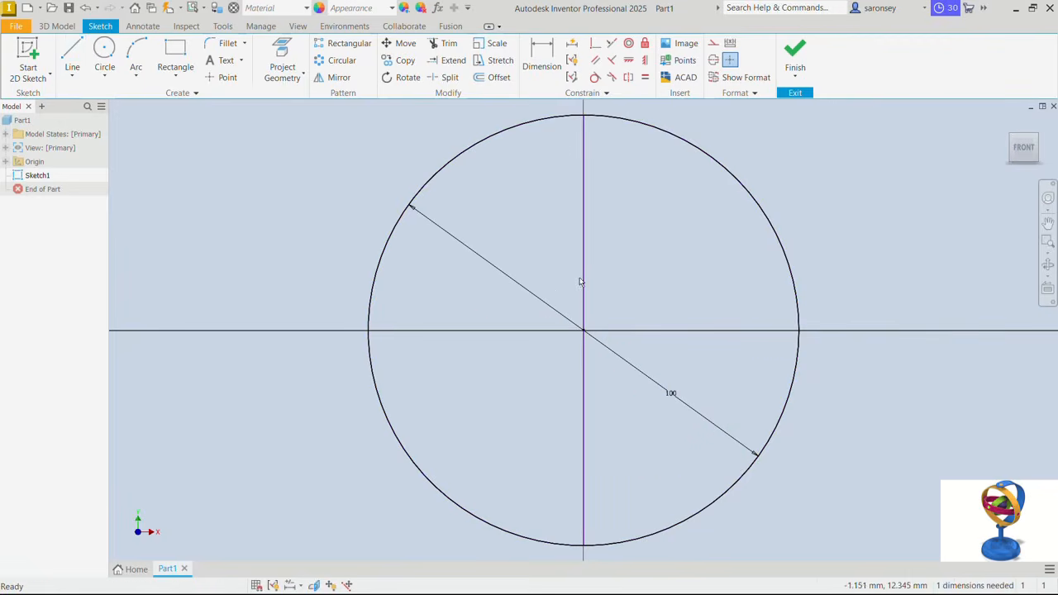
- Shift the vertical line off centre and constrain its midpoint coincident with the circle's centre
left_click_drag(584, 279, 554, 281)
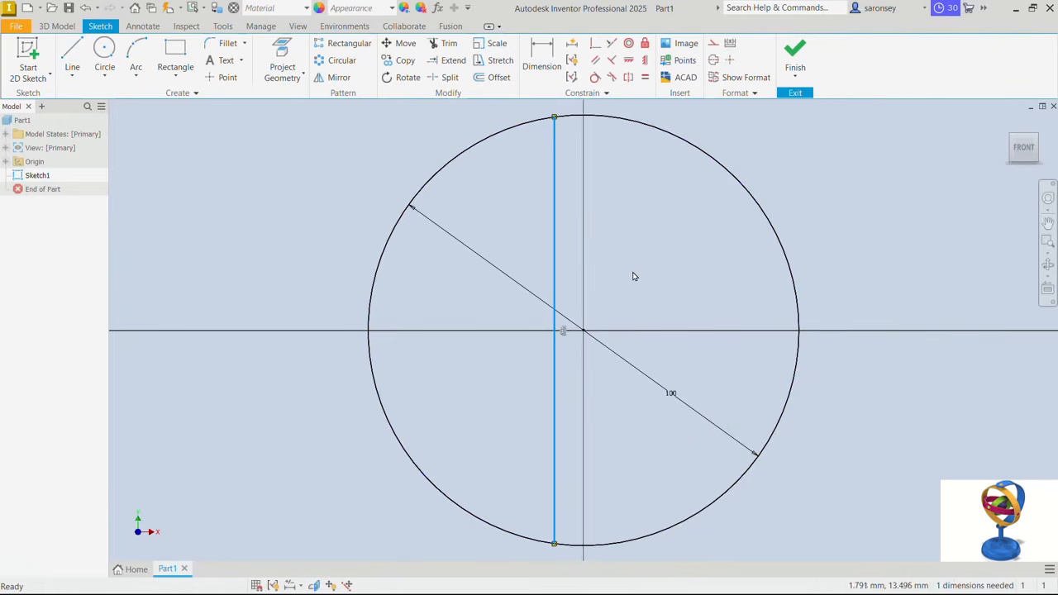
left_click(595, 45)
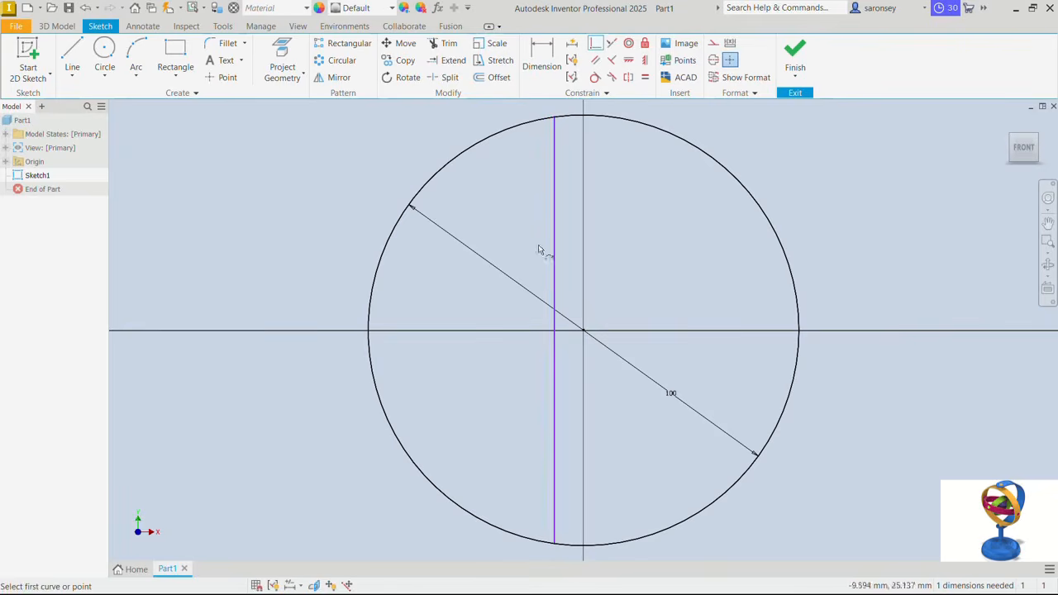
left_click(556, 328)
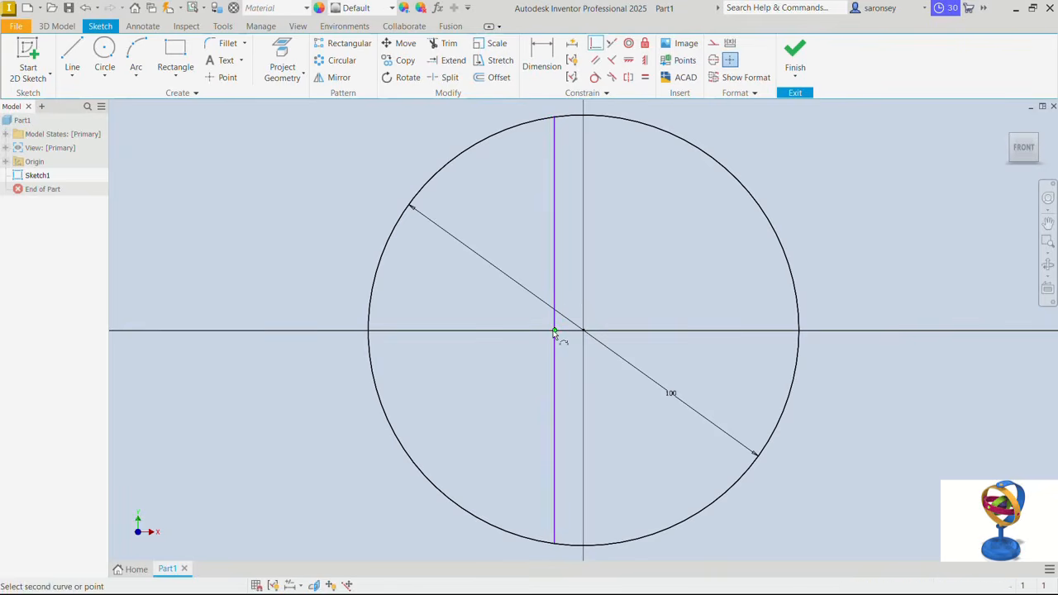
left_click(585, 332)
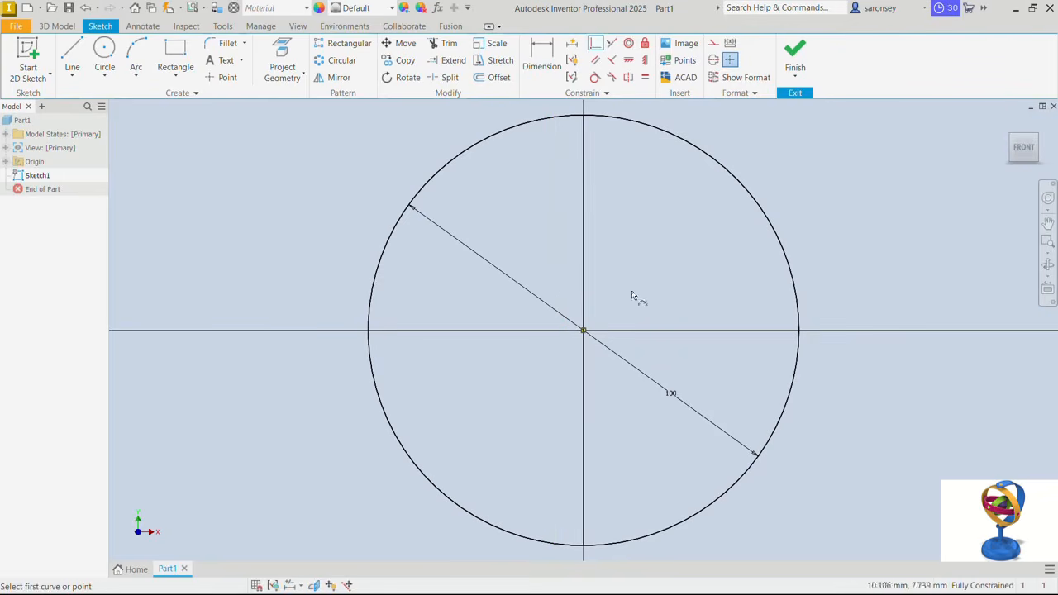
right_click(663, 244)
left_click(692, 245)
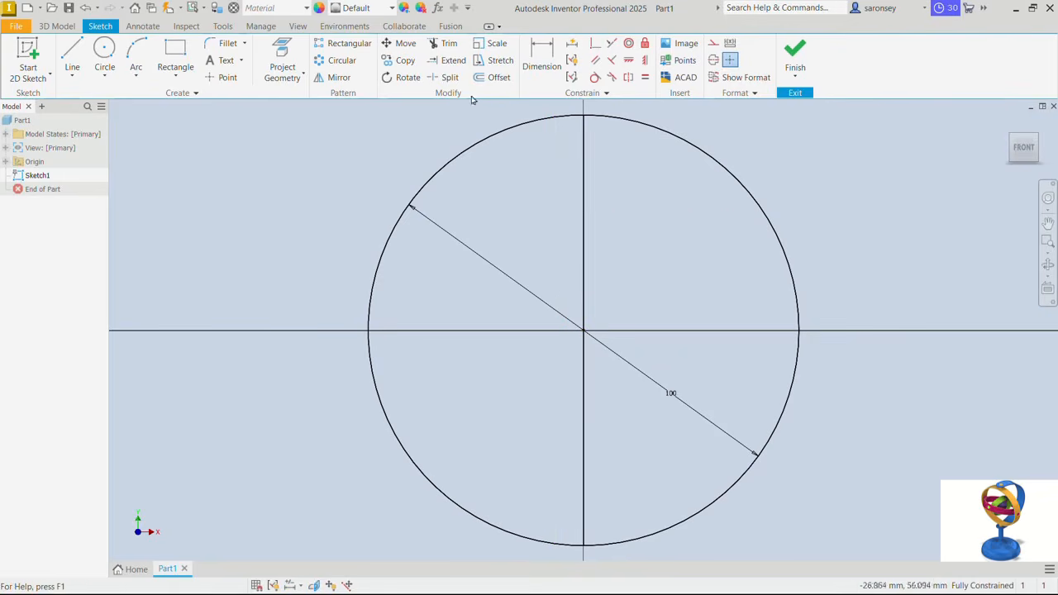
- Trim away the circle's right half and draw a horizontal line about 15 mm long rightward from the arc's upper endpoint
left_click(452, 48)
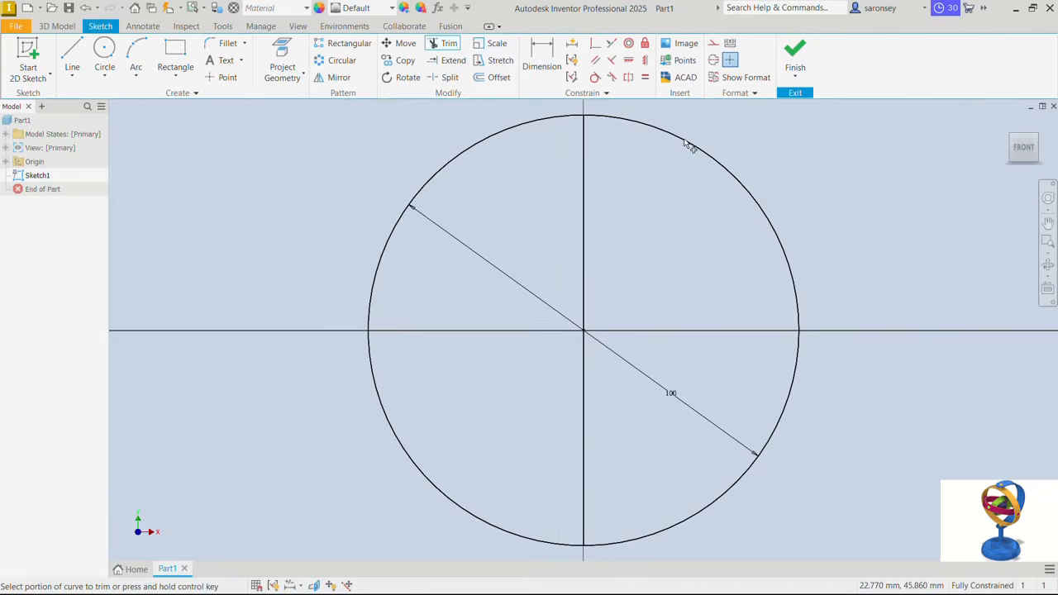
left_click(681, 150)
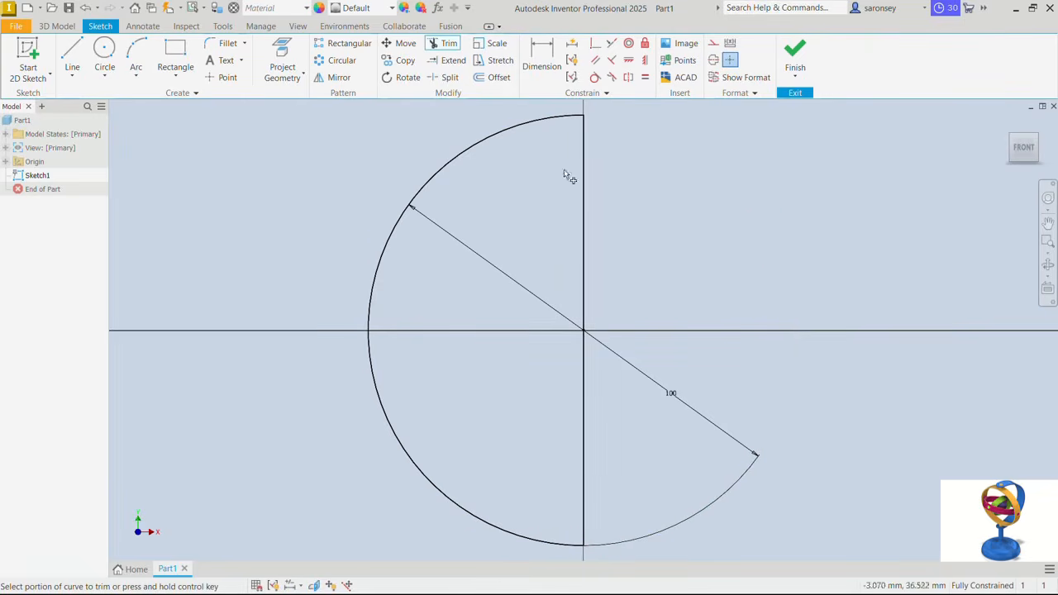
left_click(74, 53)
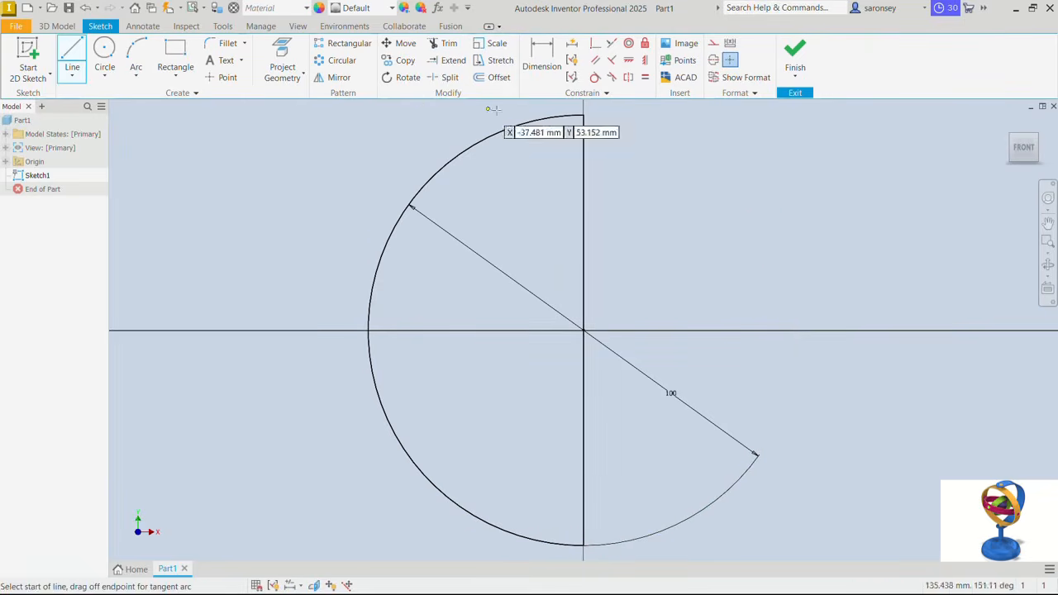
left_click(584, 114)
left_click(648, 114)
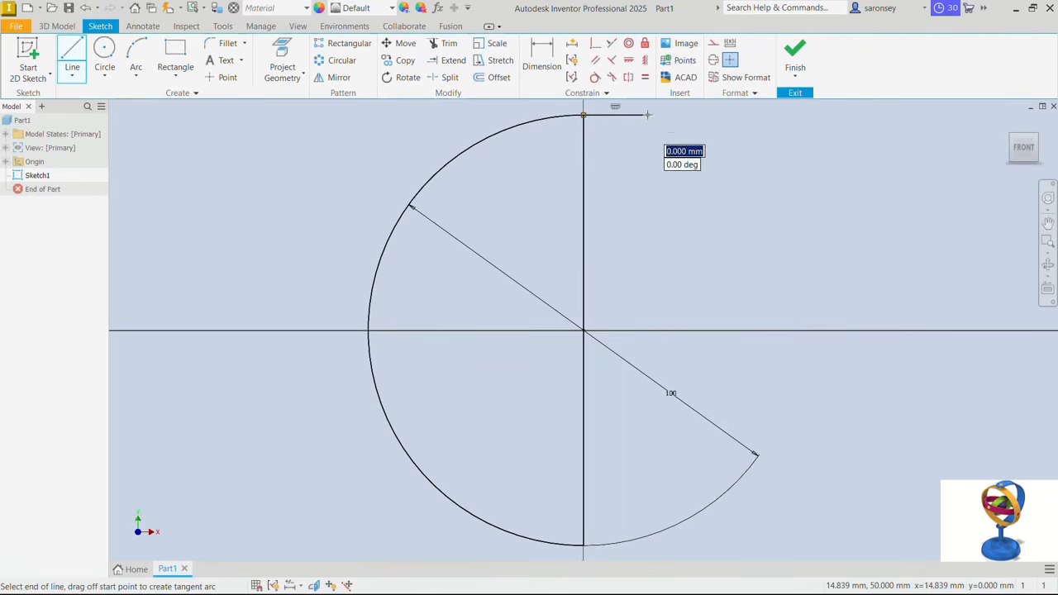
right_click(706, 176)
left_click(739, 180)
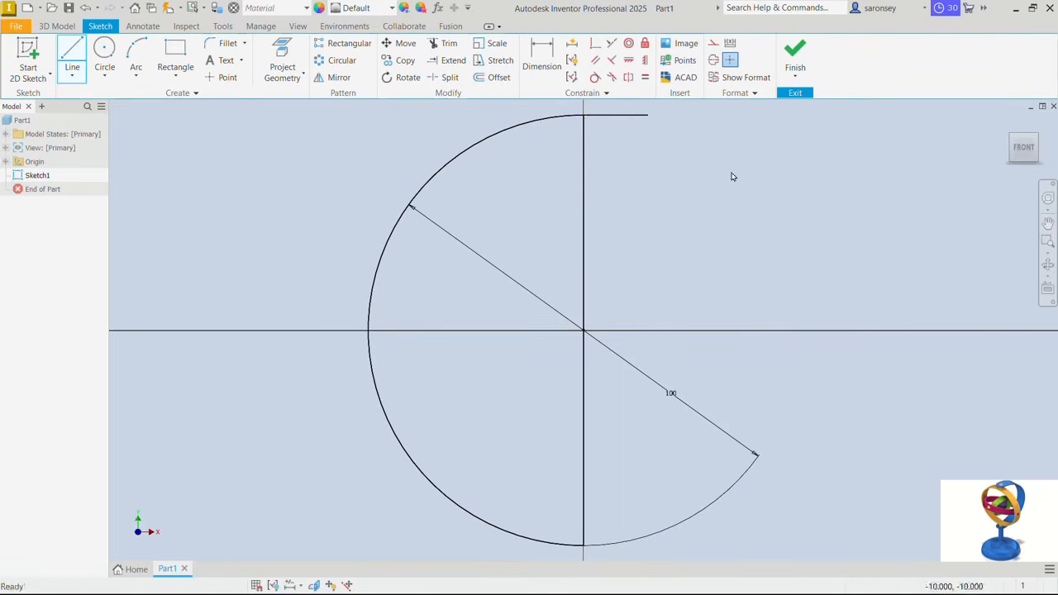
- Dimension the upper horizontal line to a length of 10 mm
left_click(542, 58)
left_click(624, 120)
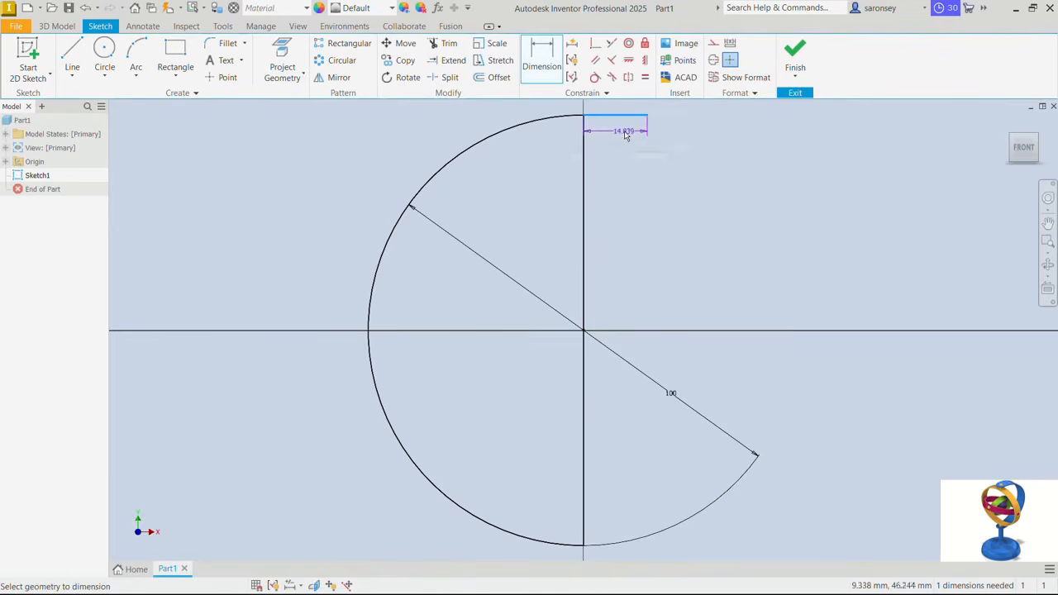
left_click(626, 135)
type("10")
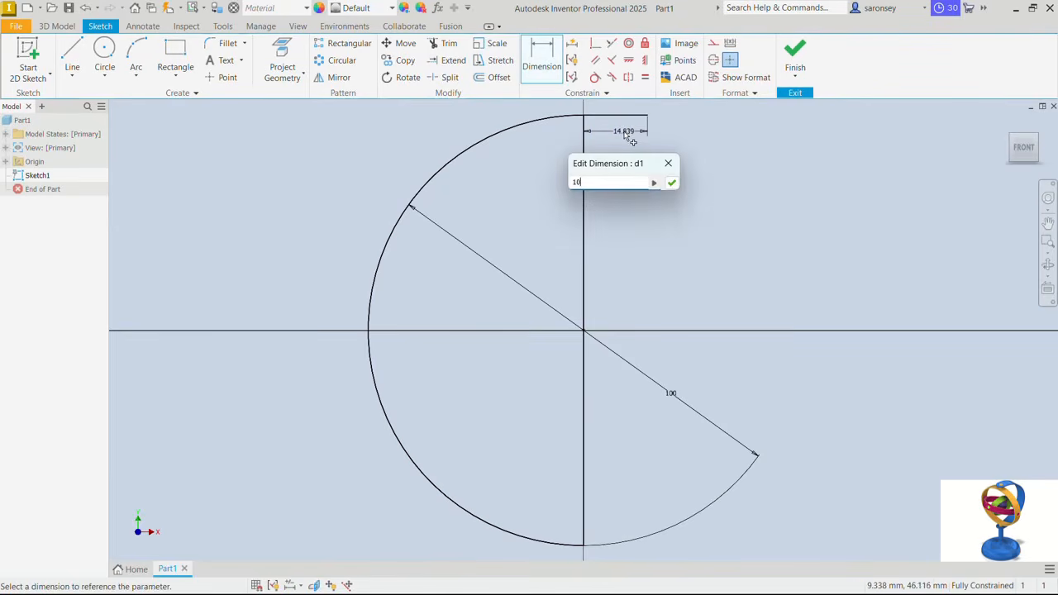
key("Return")
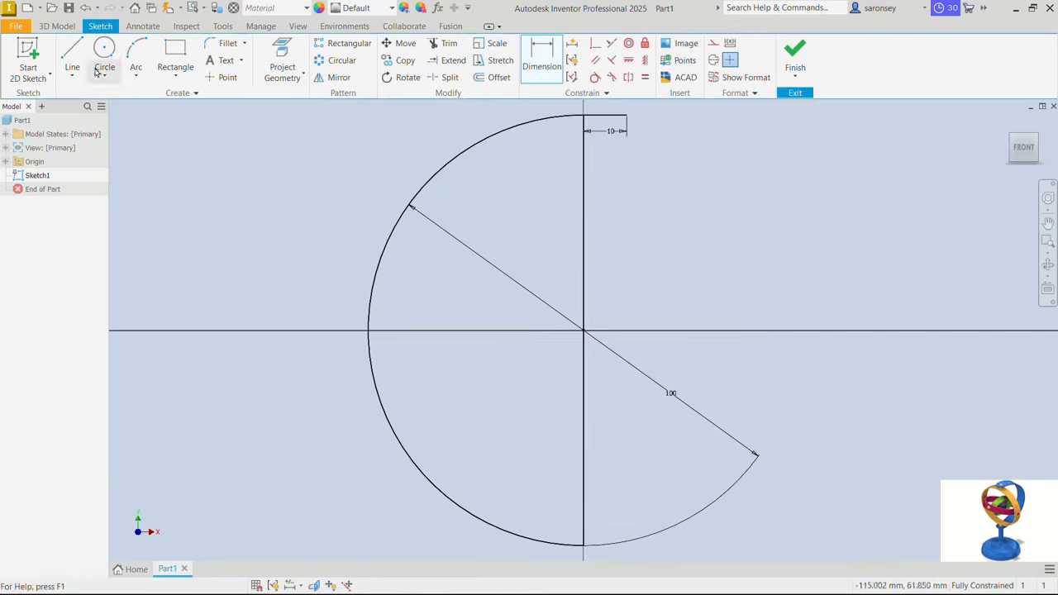
- Draw a horizontal line about 16 mm long rightward from the arc's lower endpoint
left_click(72, 58)
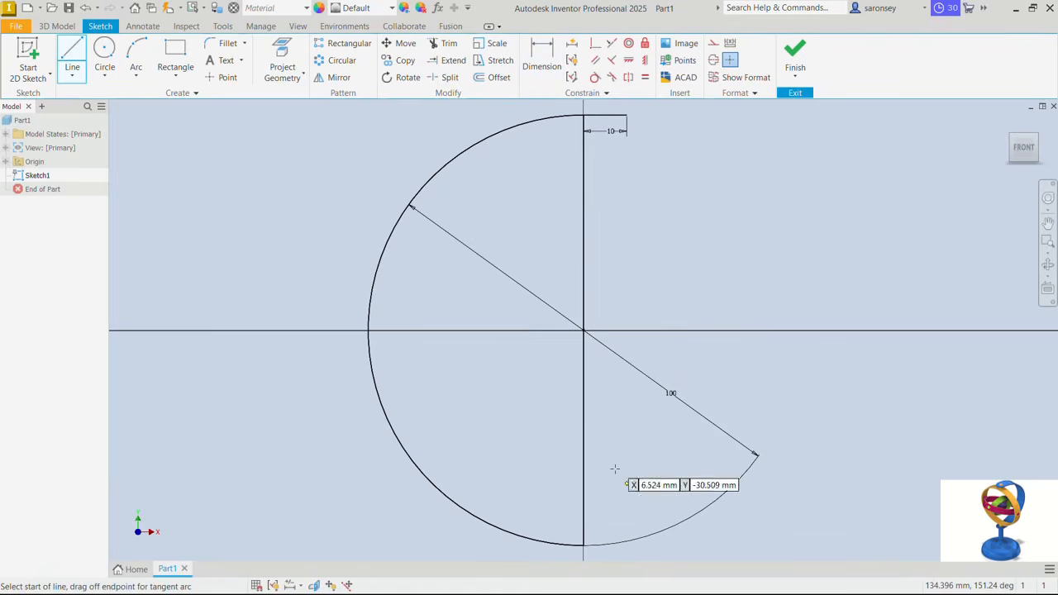
left_click(584, 546)
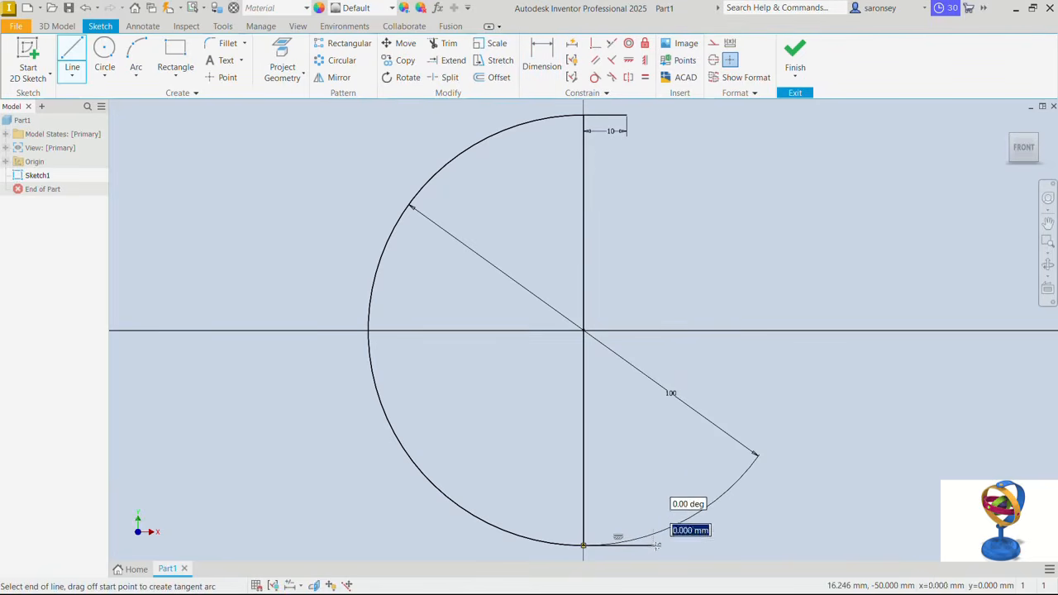
left_click(654, 545)
key("Escape")
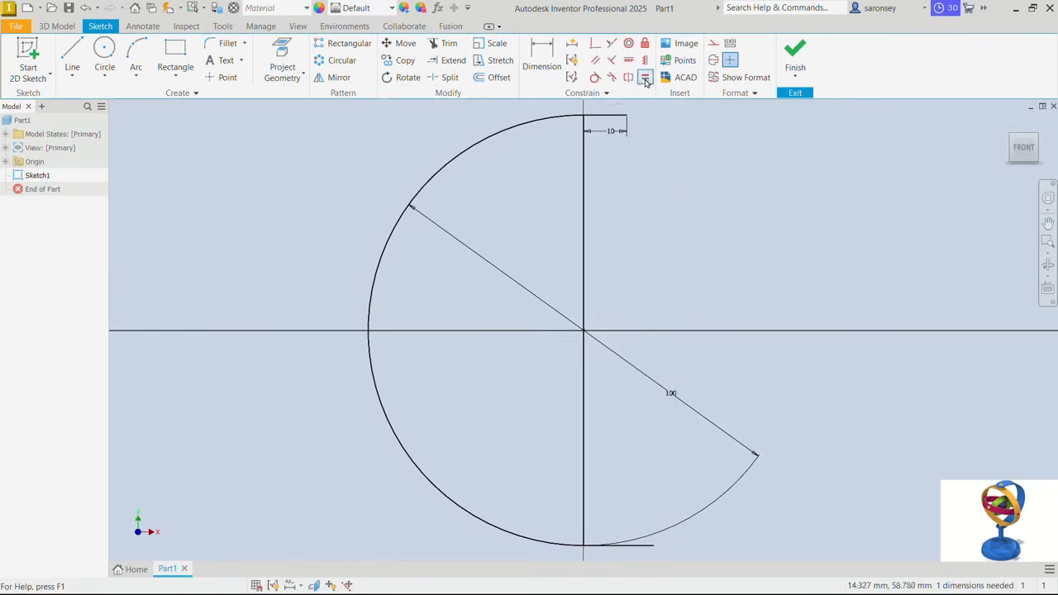
- Constrain the lower horizontal line to be equal in length to the upper 10 mm line
left_click(645, 80)
left_click(612, 116)
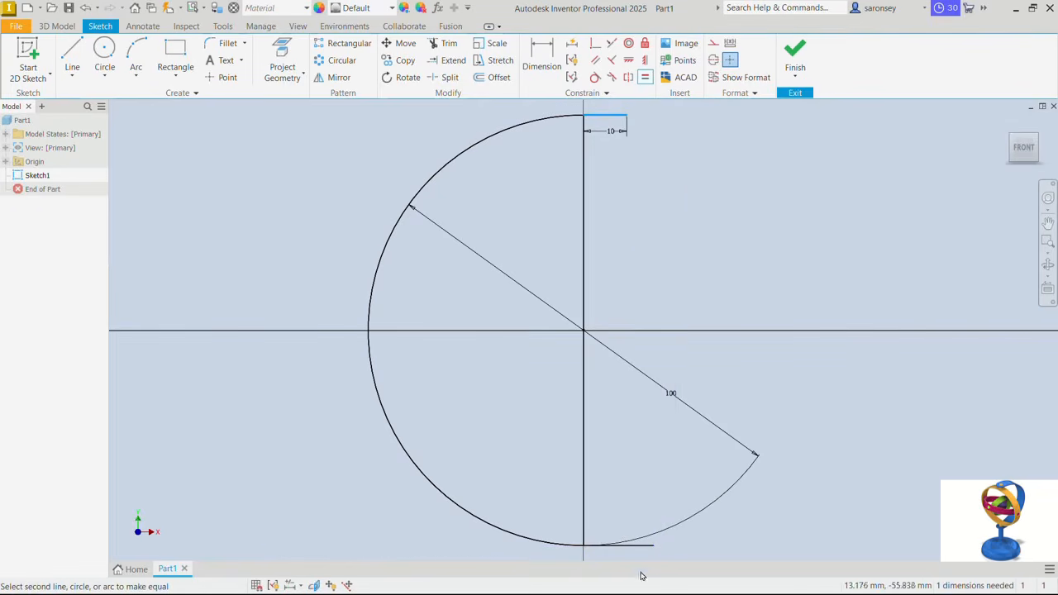
left_click(649, 547)
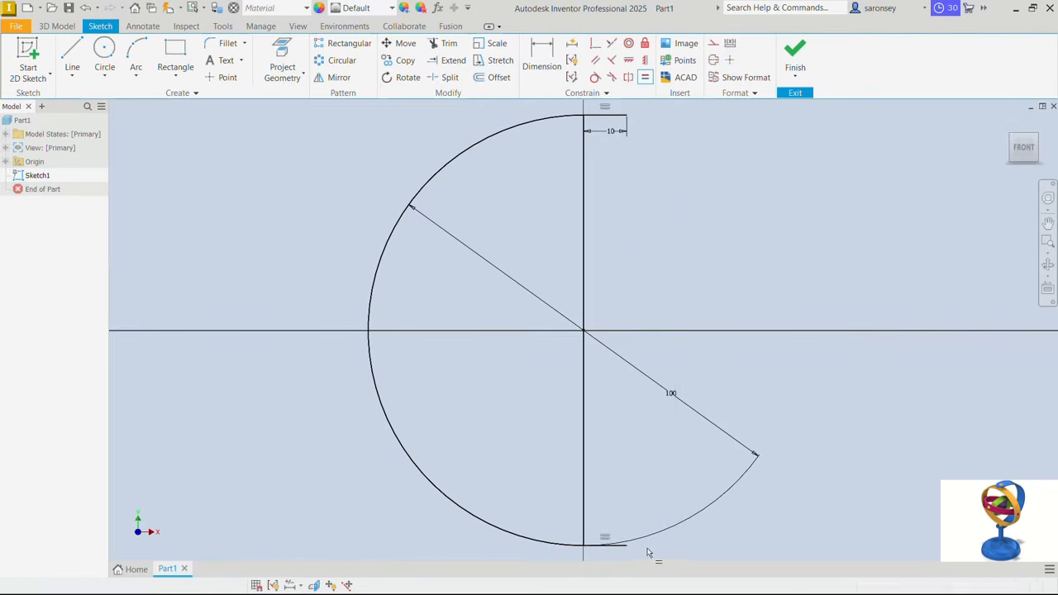
right_click(678, 245)
left_click(726, 239)
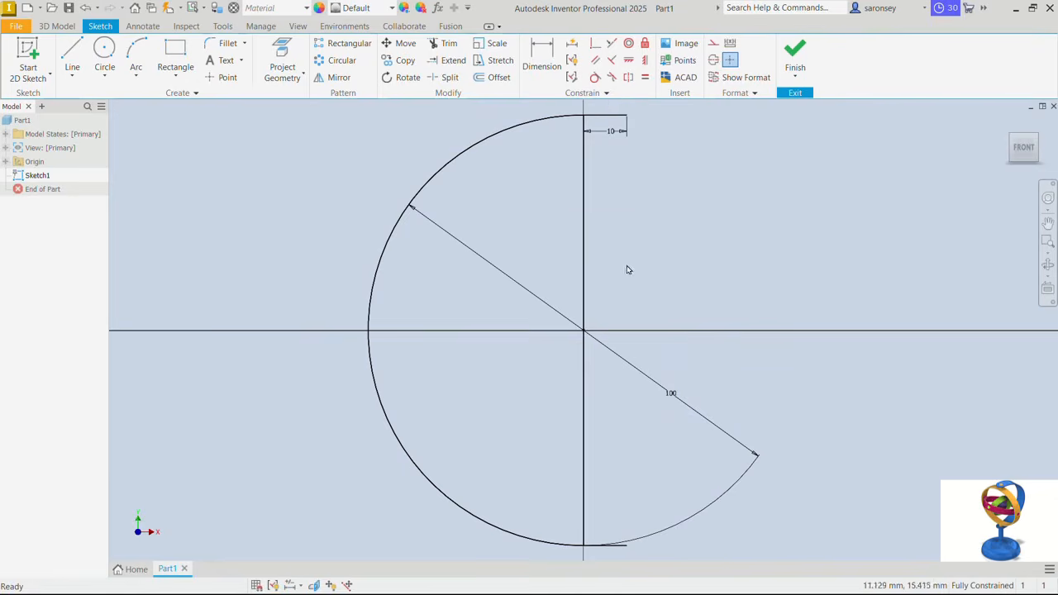
- Convert the vertical line to a construction line and offset the arc with its two horizontal lines 2 mm inward
left_click(586, 291)
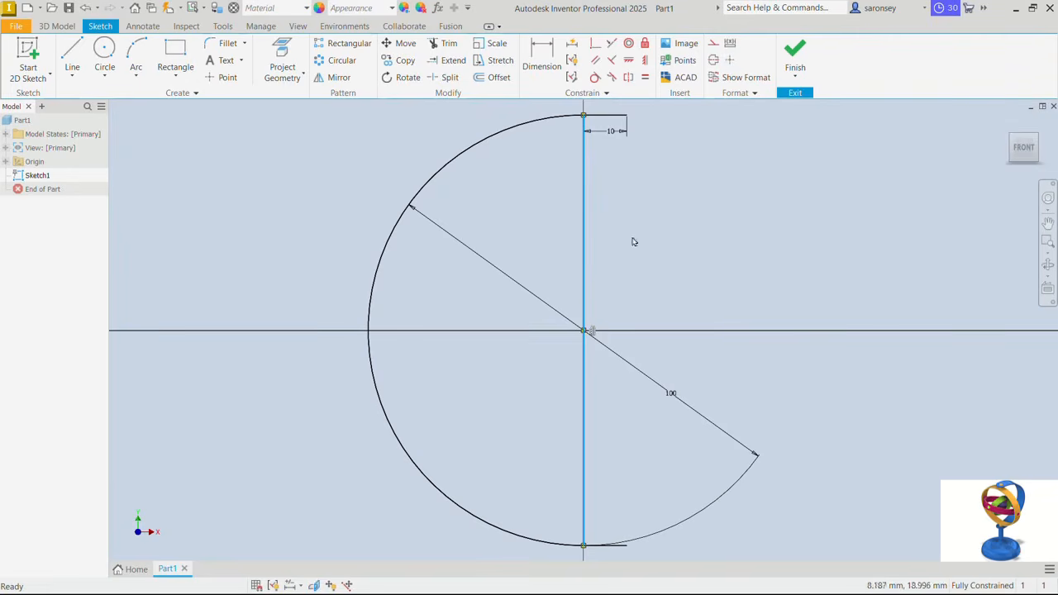
left_click(716, 60)
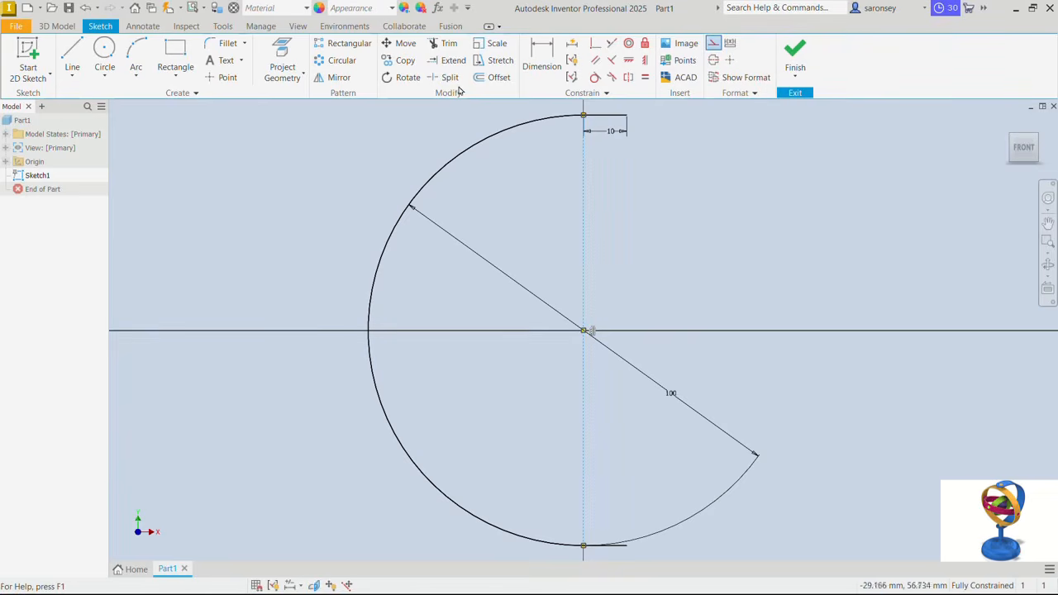
left_click(493, 77)
left_click(525, 129)
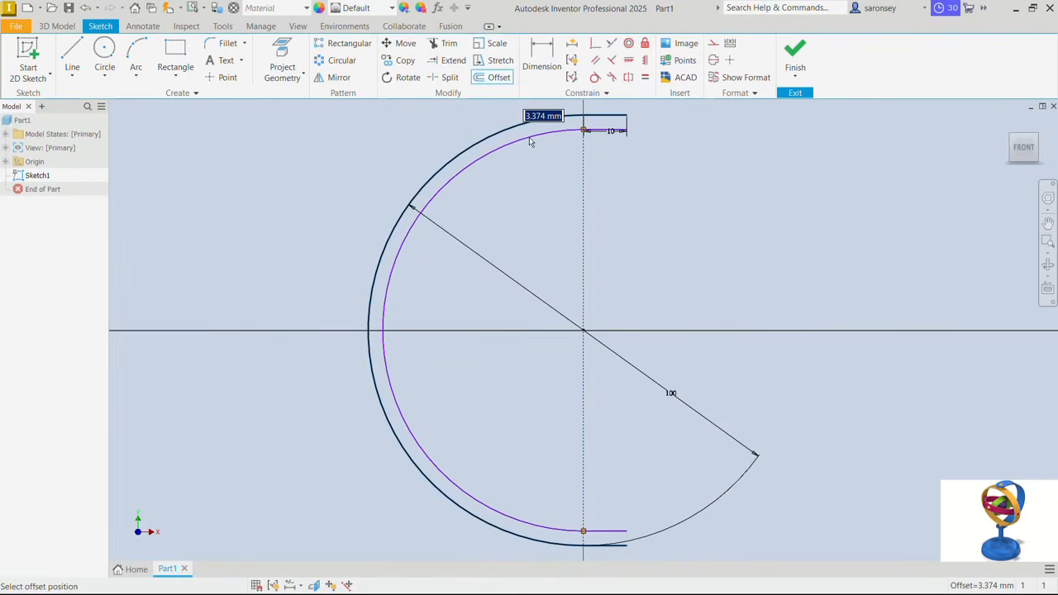
type("2")
key("Return")
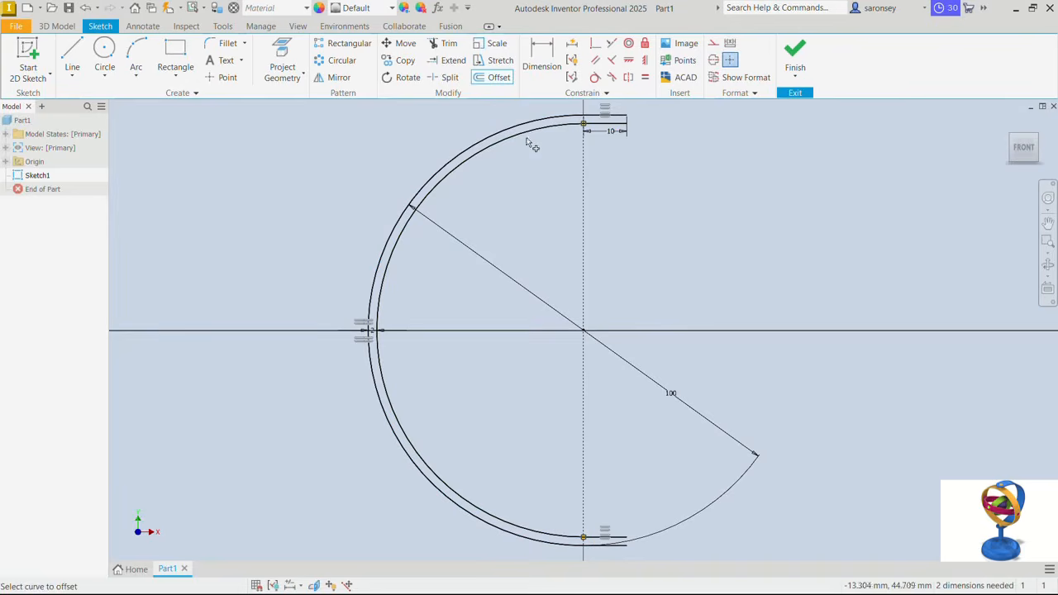
- Close the upper and lower open ends of the offset profile with short vertical lines and finish the sketch
left_click(73, 52)
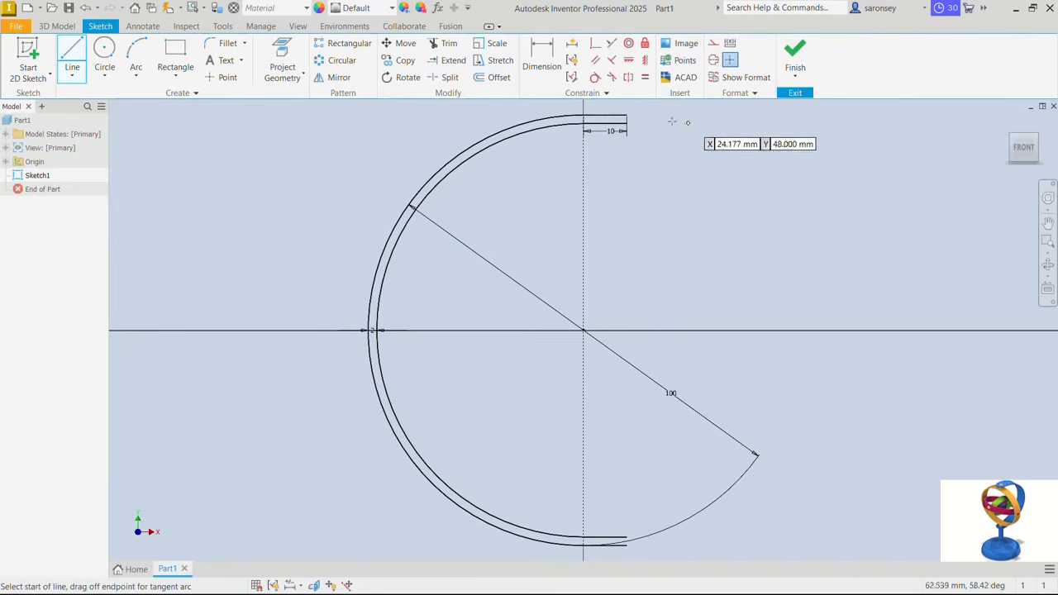
left_click(626, 116)
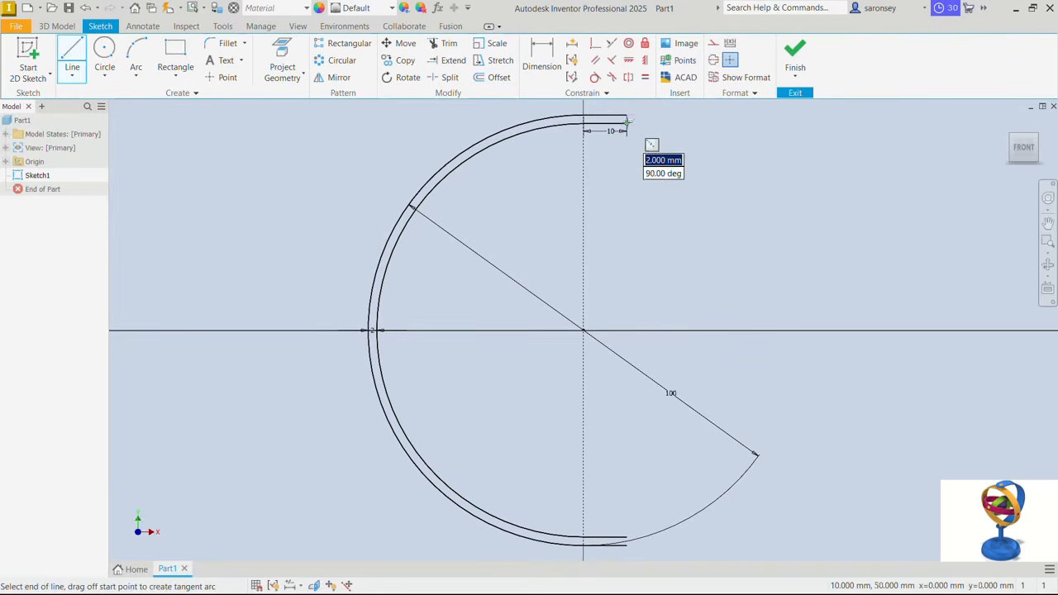
double_click(627, 125)
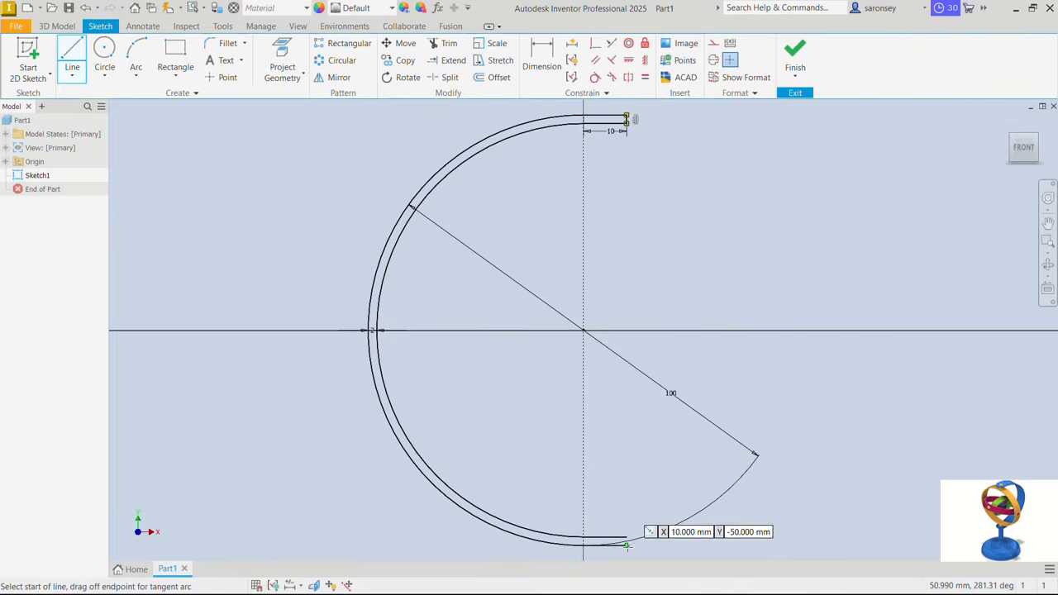
left_click(626, 537)
double_click(626, 546)
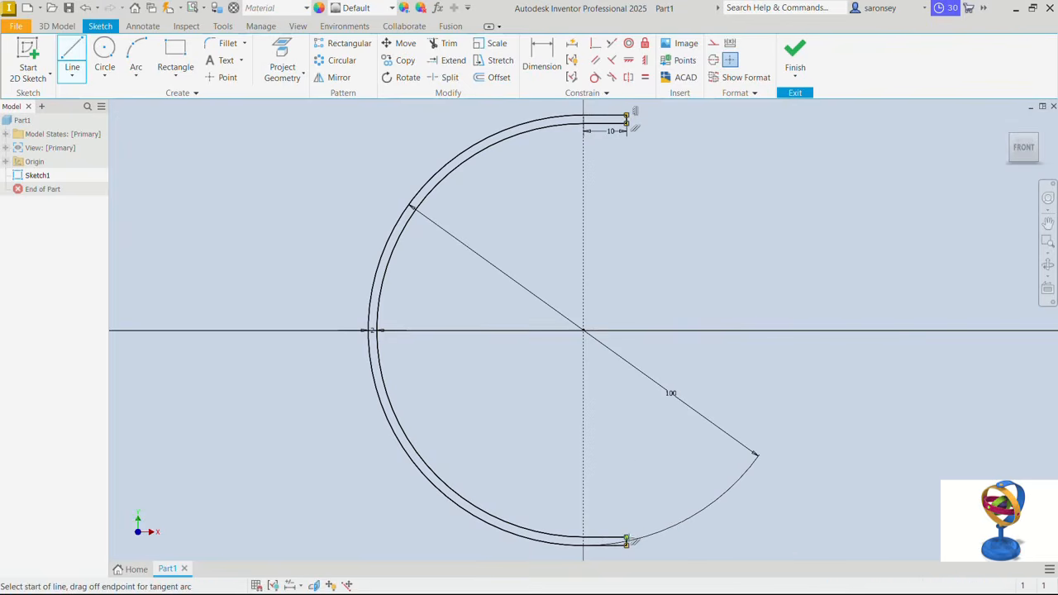
right_click(633, 449)
left_click(682, 452)
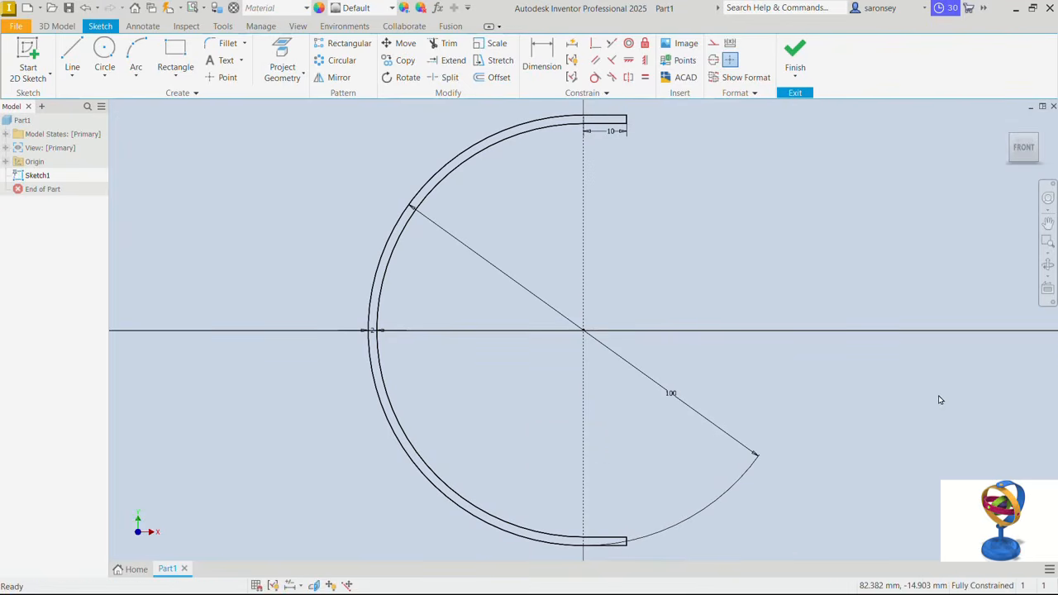
left_click(795, 54)
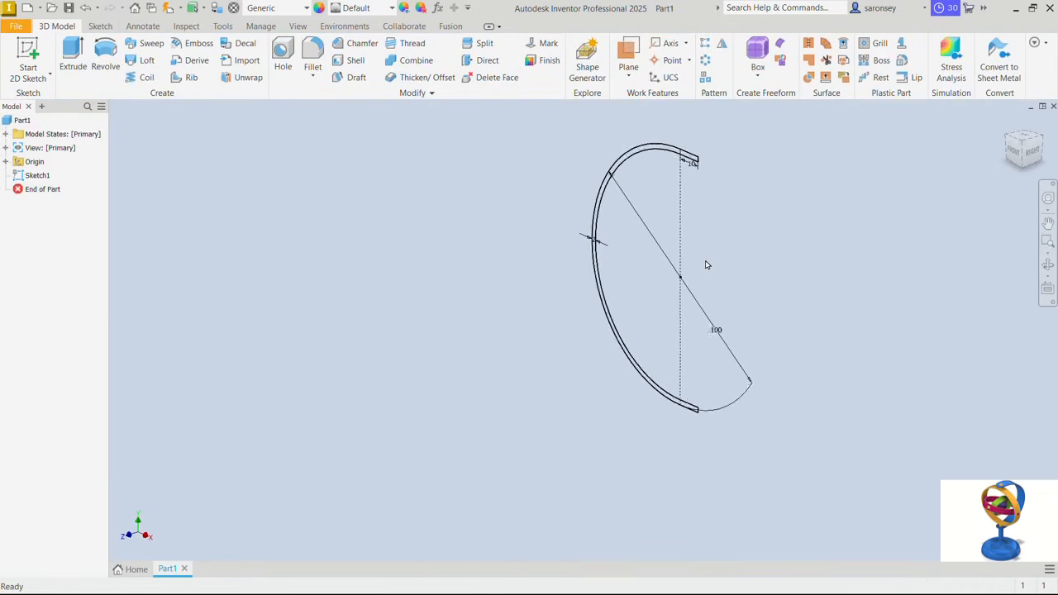
- Extrude the closed arm profile symmetrically about the sketch plane to a distance of 20 mm
left_click(73, 63)
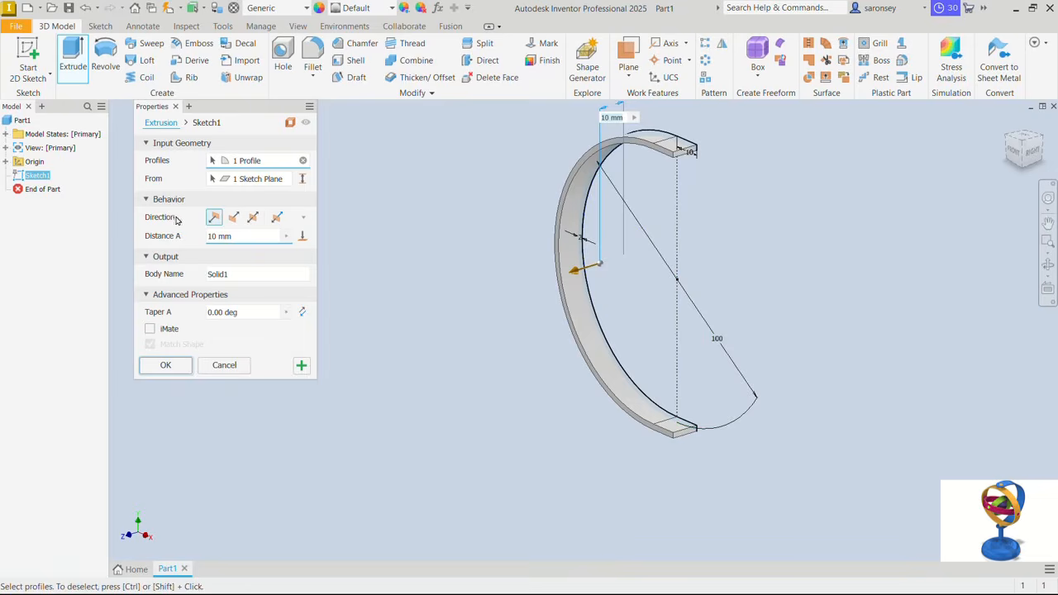
left_click(253, 219)
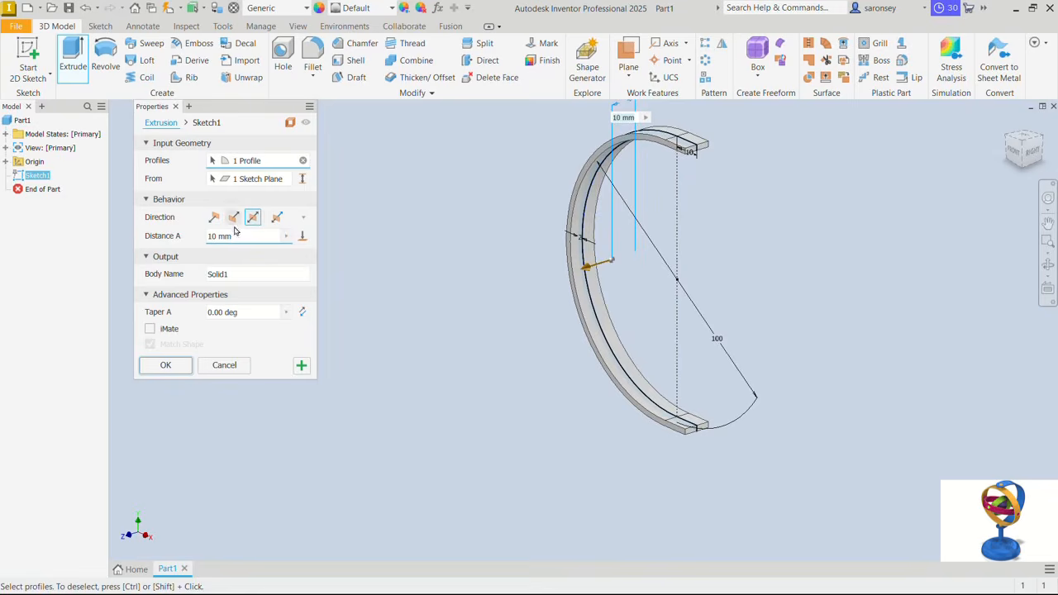
left_click(235, 235)
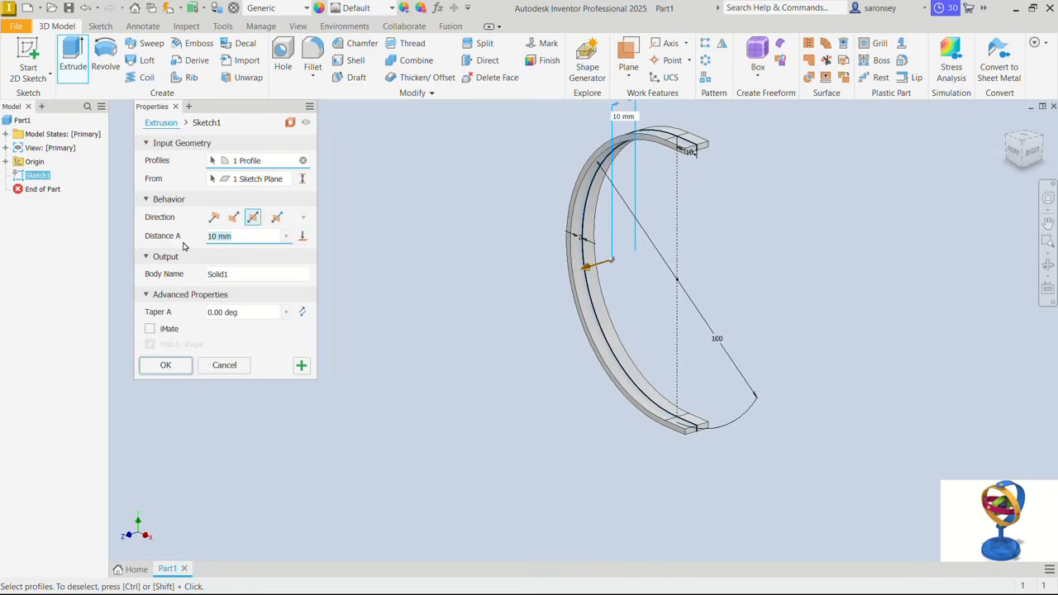
type("20")
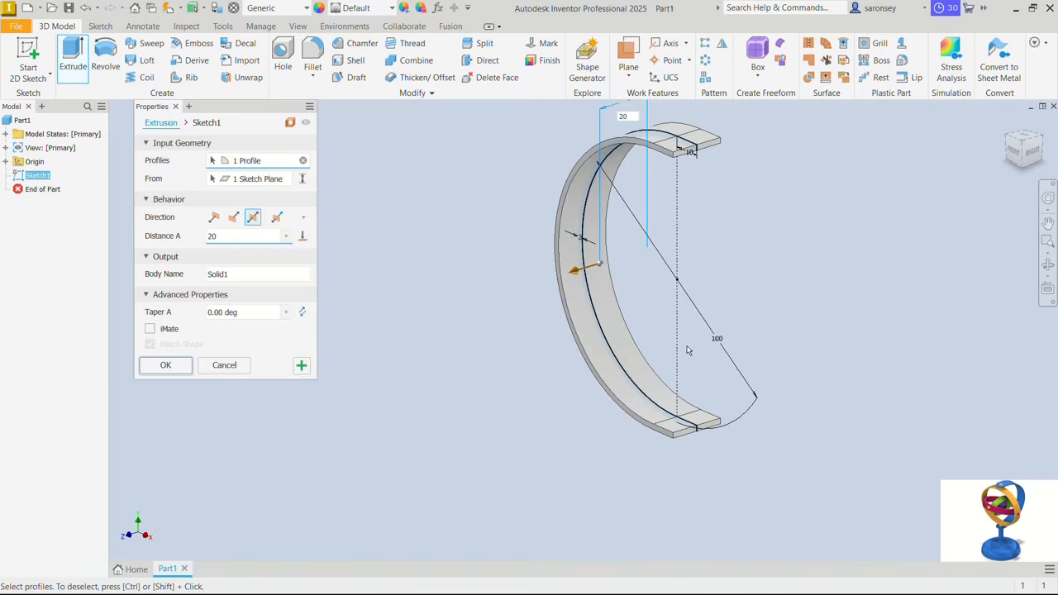
left_click(165, 364)
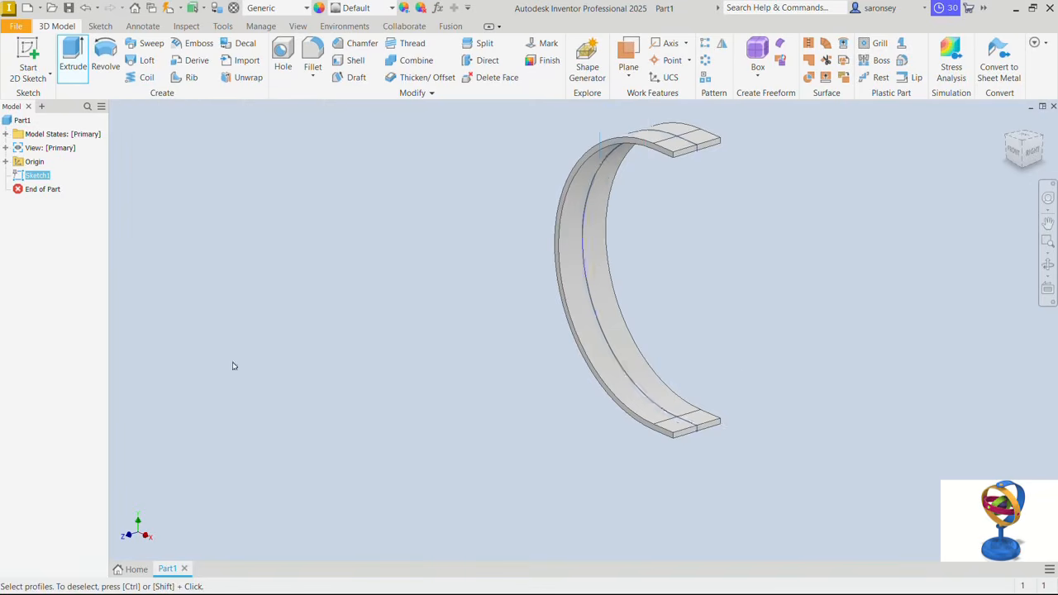
- Sketch an 8 mm diameter circle centred on the origin on the XZ plane, with the graphics sliced at the sketch plane, and finish the sketch
middle_click_drag(812, 223, 771, 263)
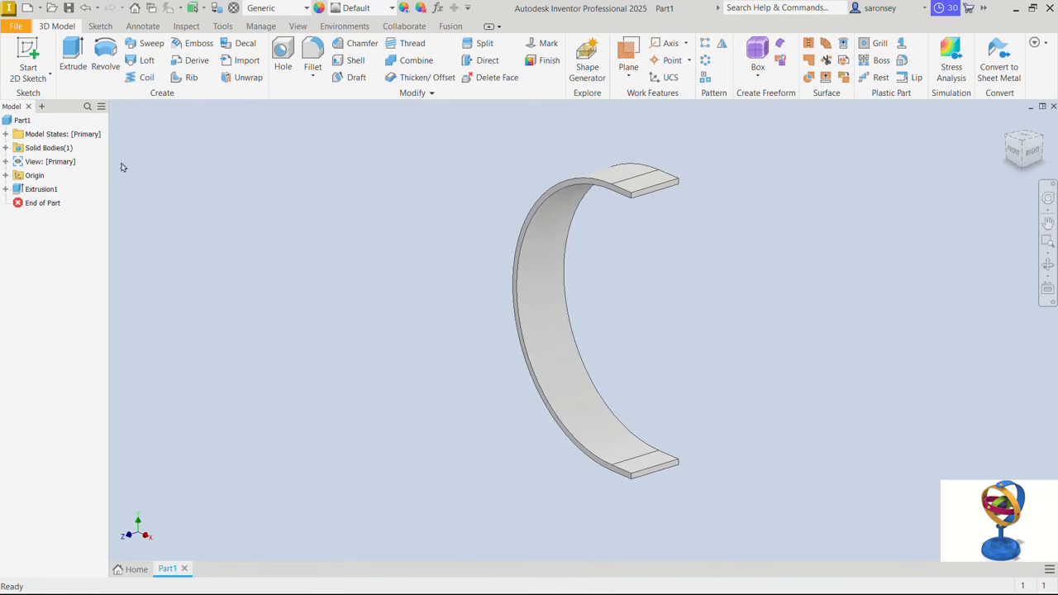
left_click(5, 176)
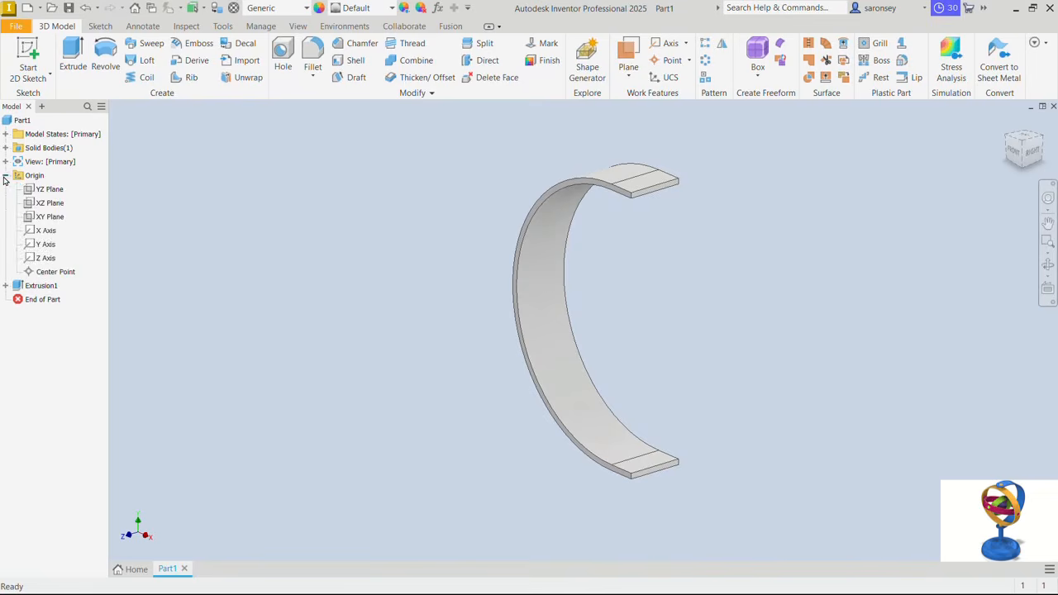
left_click(48, 203)
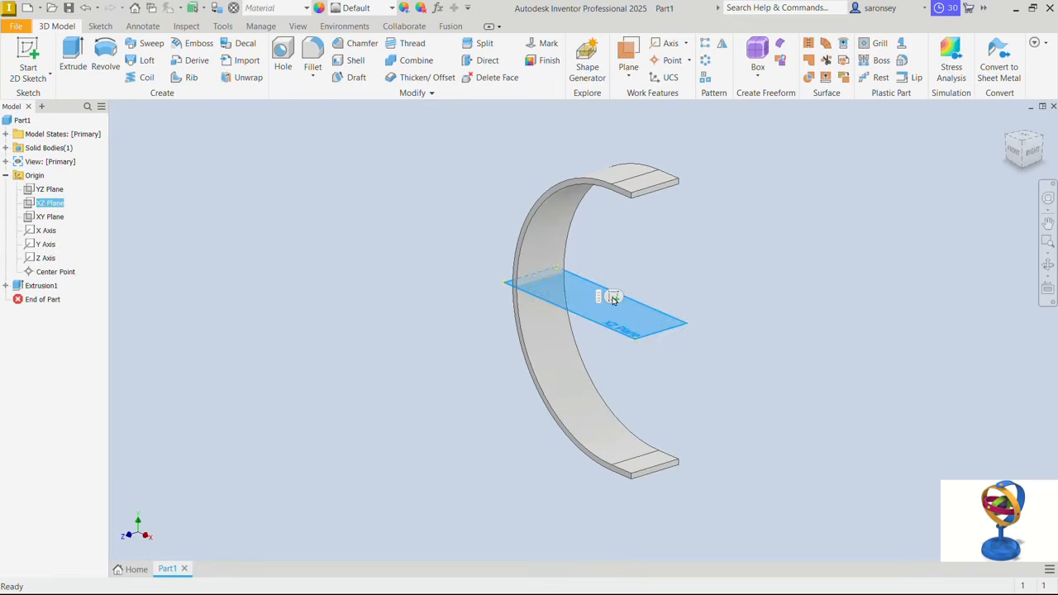
left_click(617, 299)
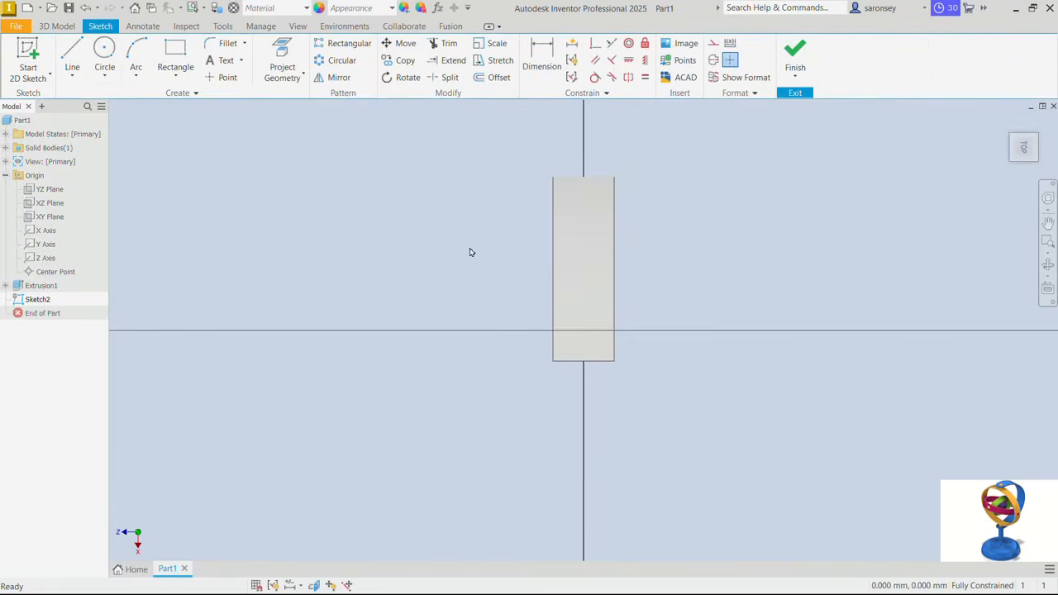
left_click(104, 52)
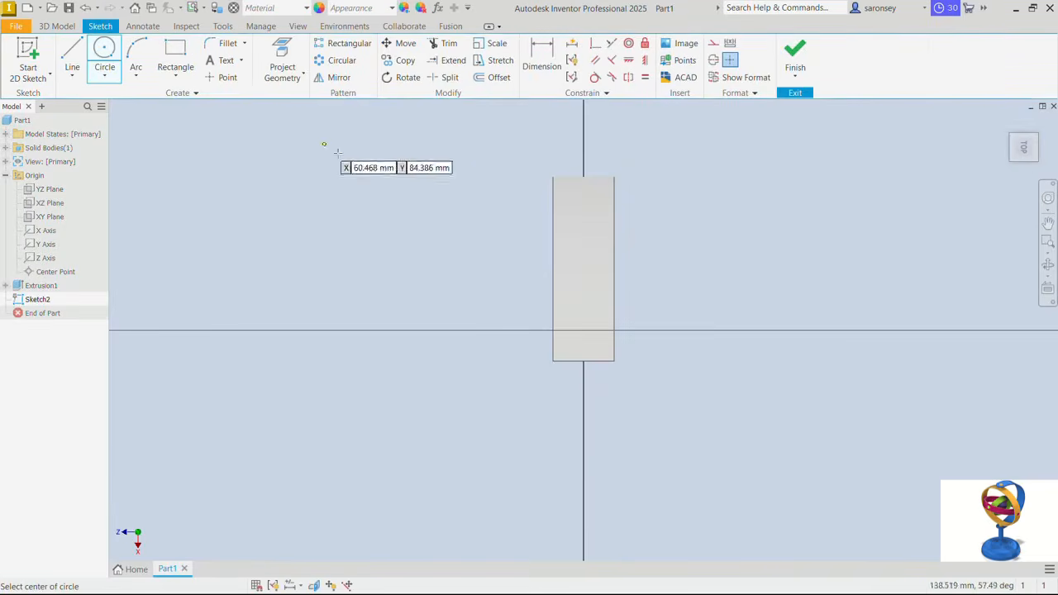
left_click(584, 330)
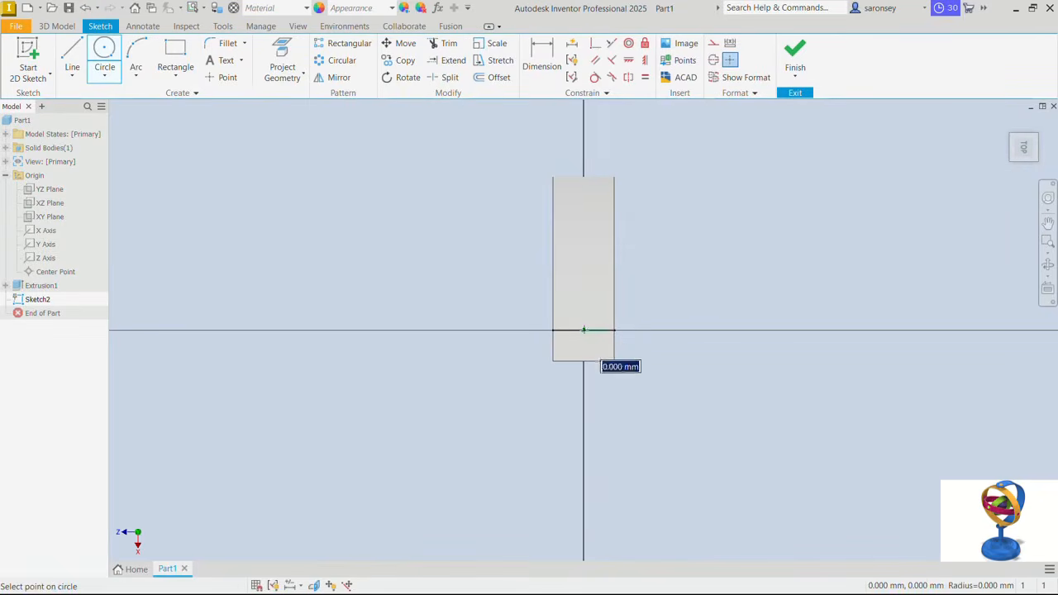
type("8")
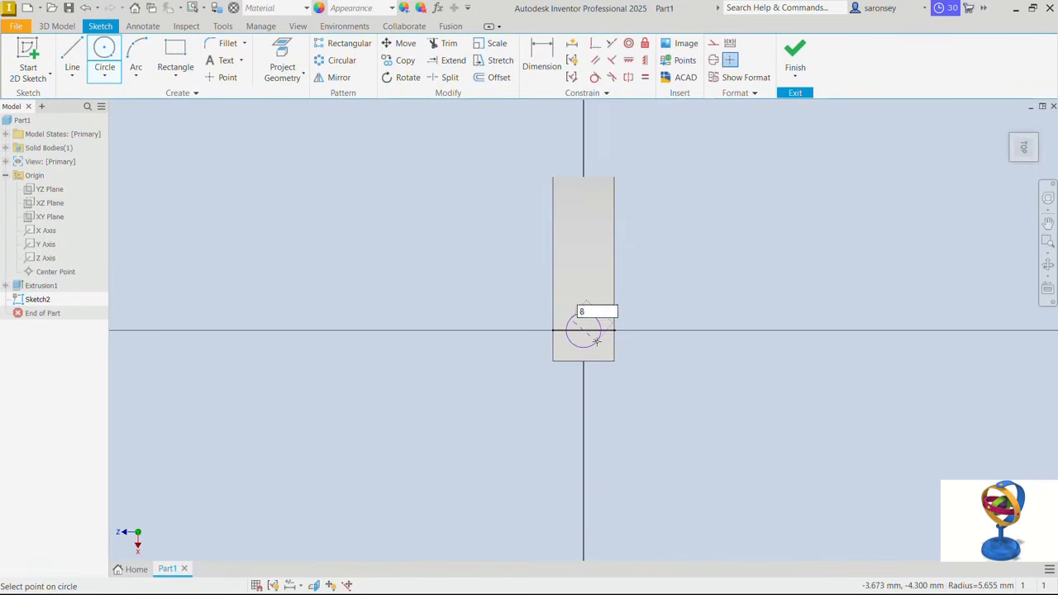
key("Return")
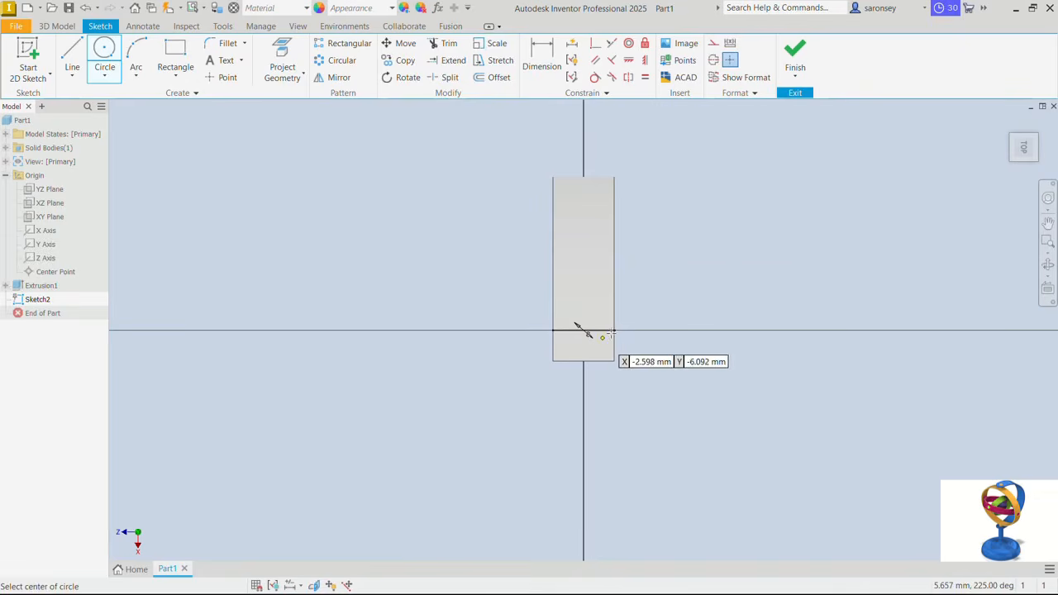
right_click(662, 254)
left_click(705, 253)
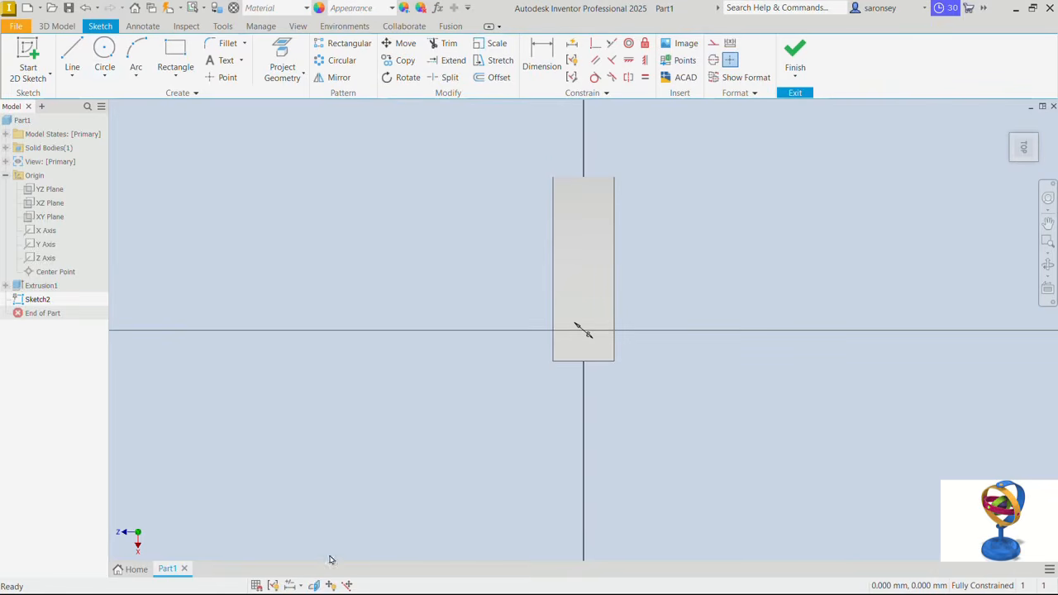
left_click(314, 585)
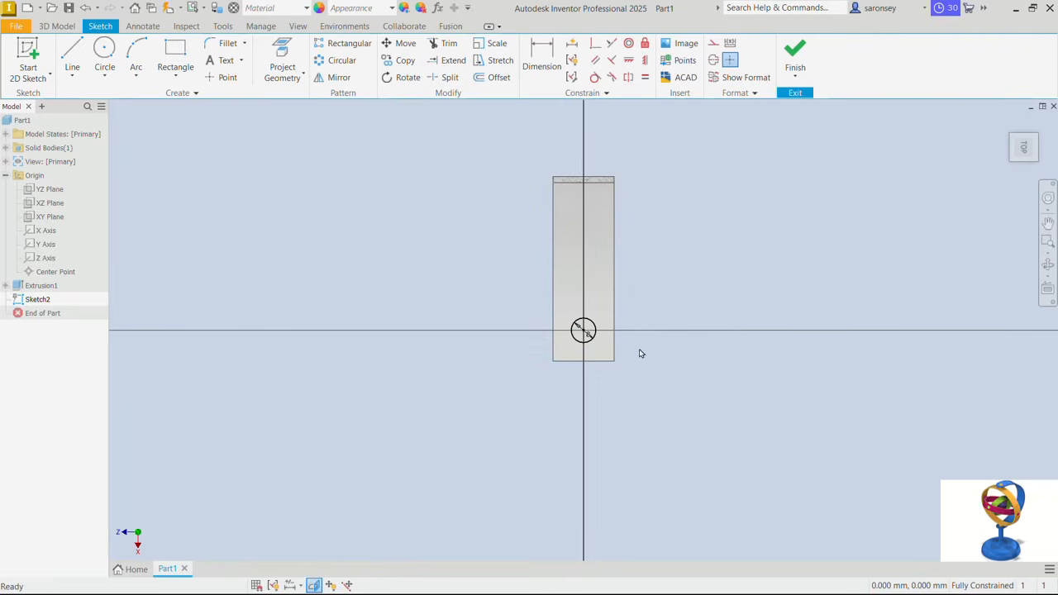
left_click(796, 51)
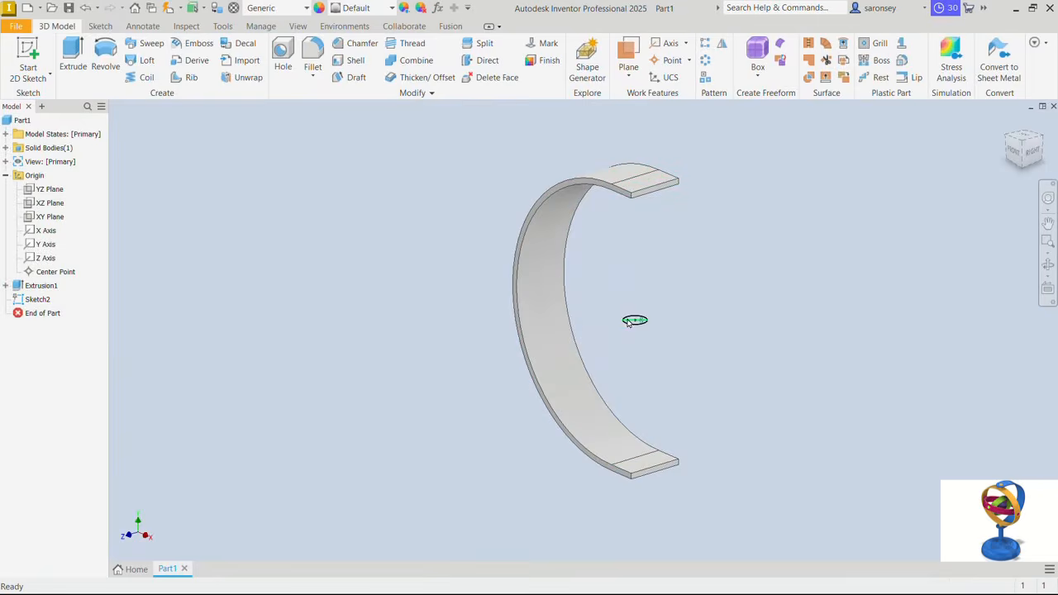
- Cut the circle symmetrically through all to make holes in both ends of the arm
left_click(74, 57)
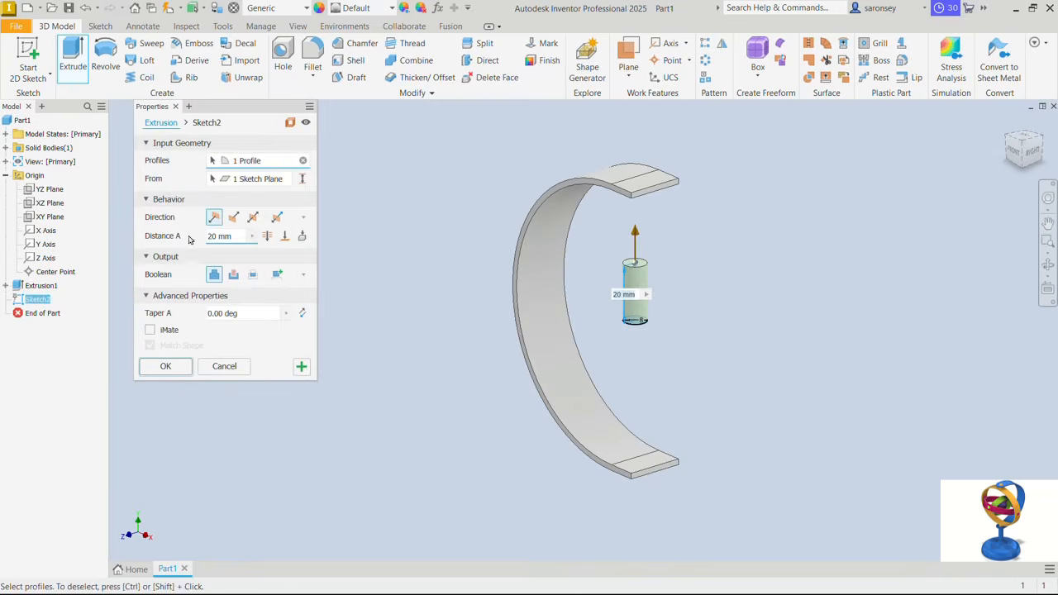
left_click(252, 218)
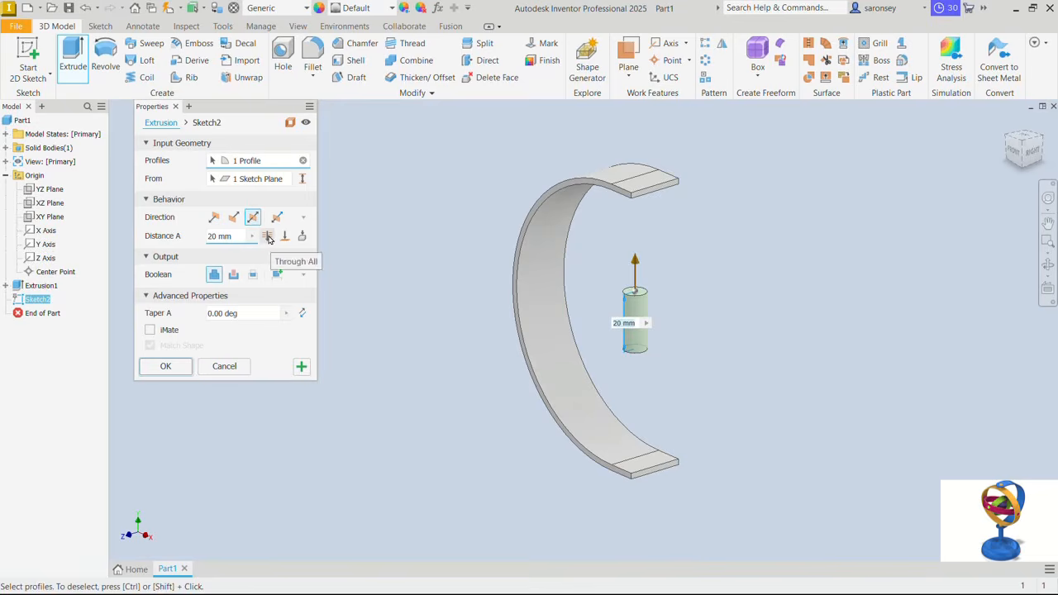
left_click(268, 236)
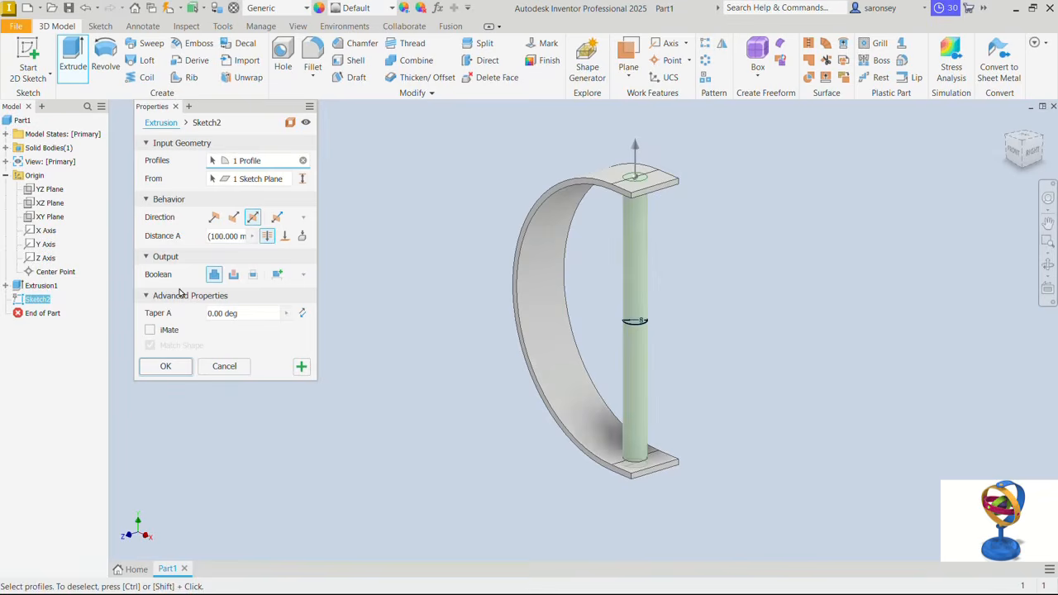
left_click(234, 277)
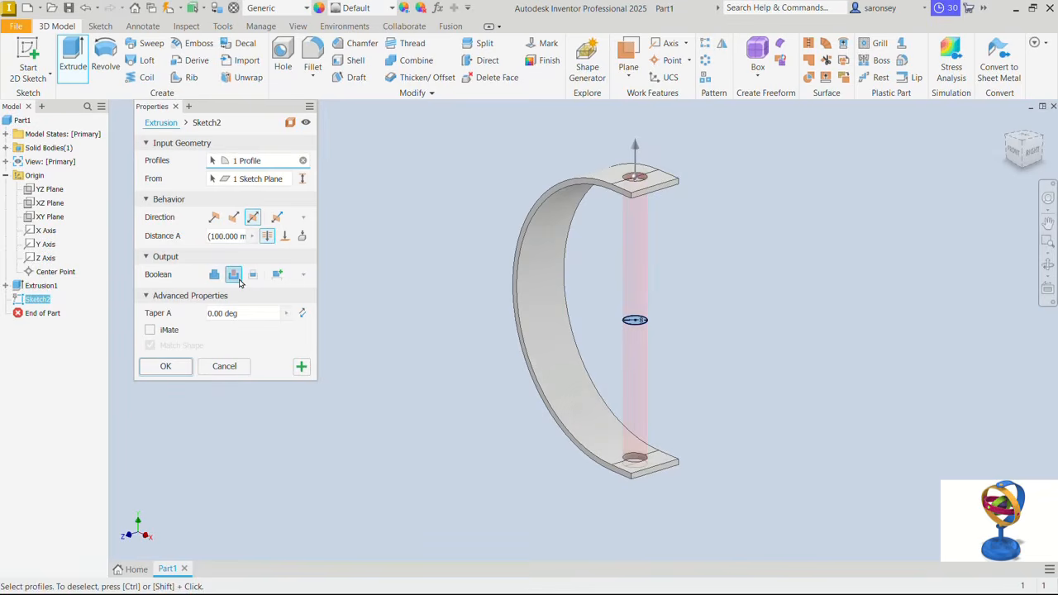
left_click(166, 366)
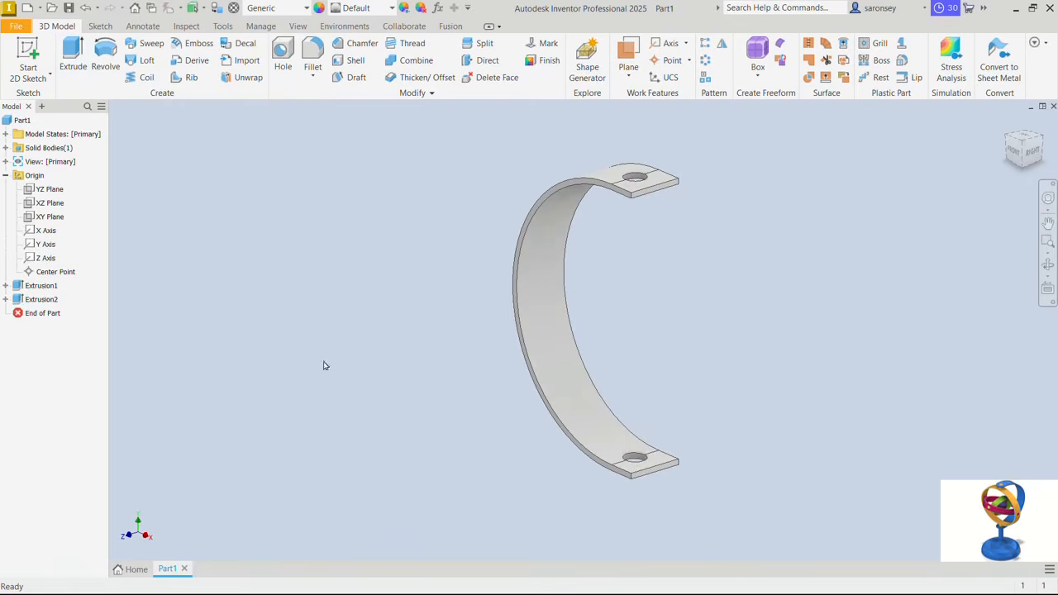
- Round the arm's lower end with a full round fillet, using the end face as centre between its two side faces
left_click(314, 81)
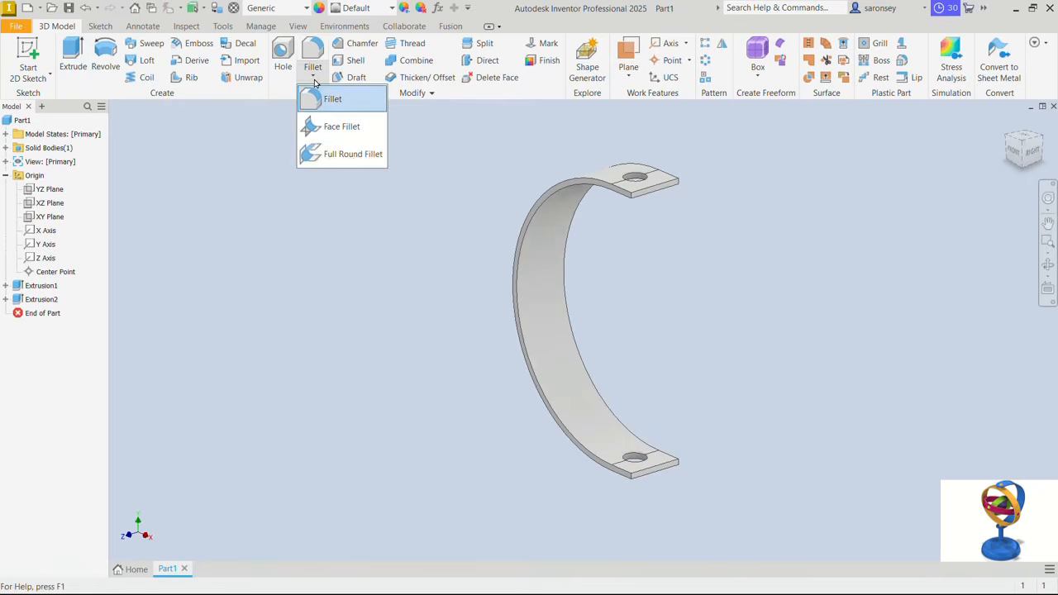
left_click(350, 154)
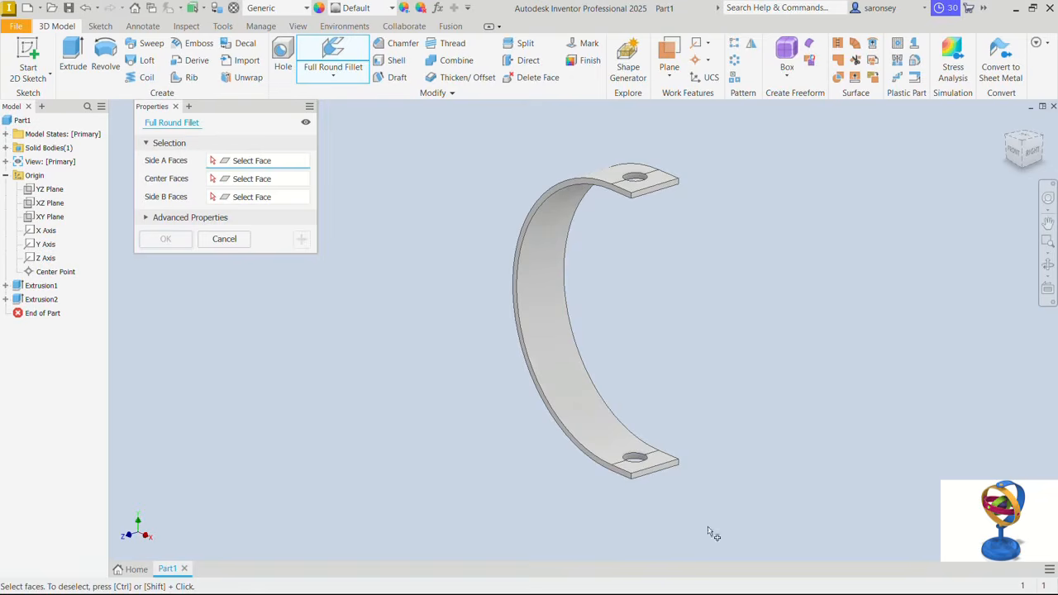
scroll(615, 476, "down", 5)
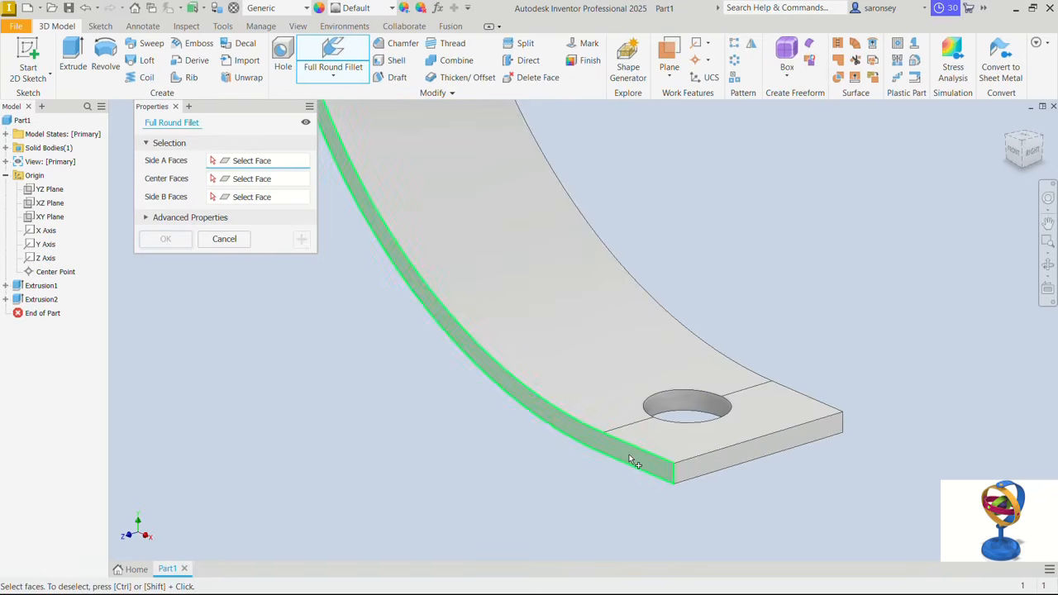
left_click(633, 463)
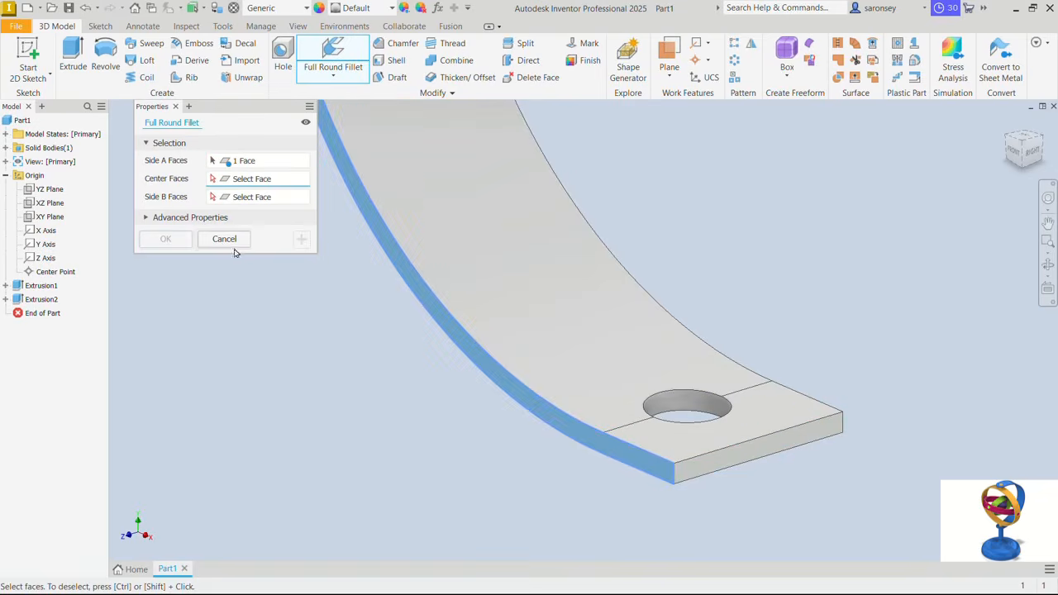
left_click(787, 442)
middle_click_drag(786, 440, 721, 433, "shift")
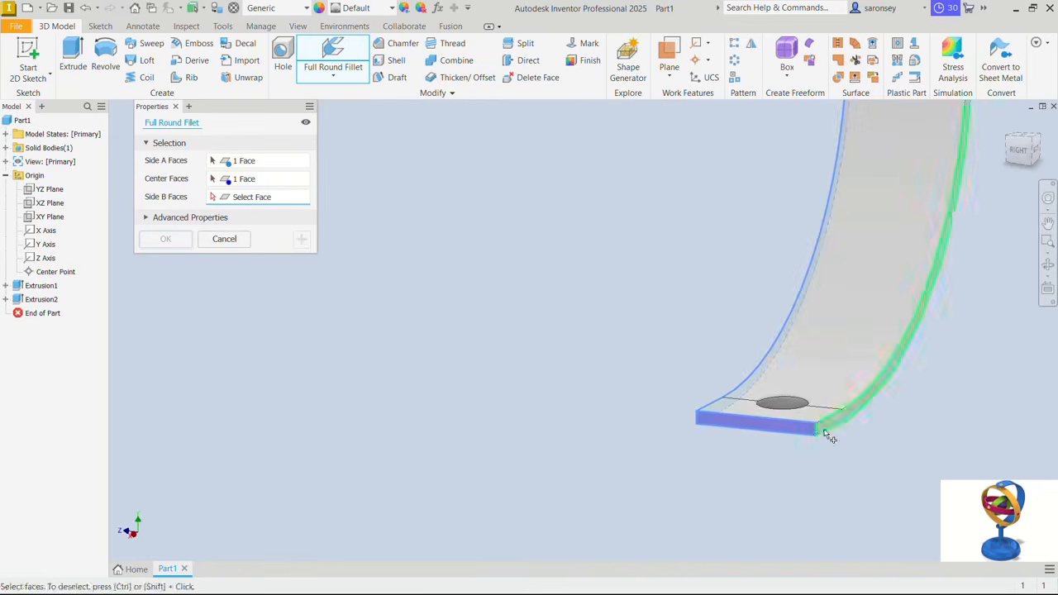
middle_click_drag(887, 435, 744, 434)
left_click(711, 412)
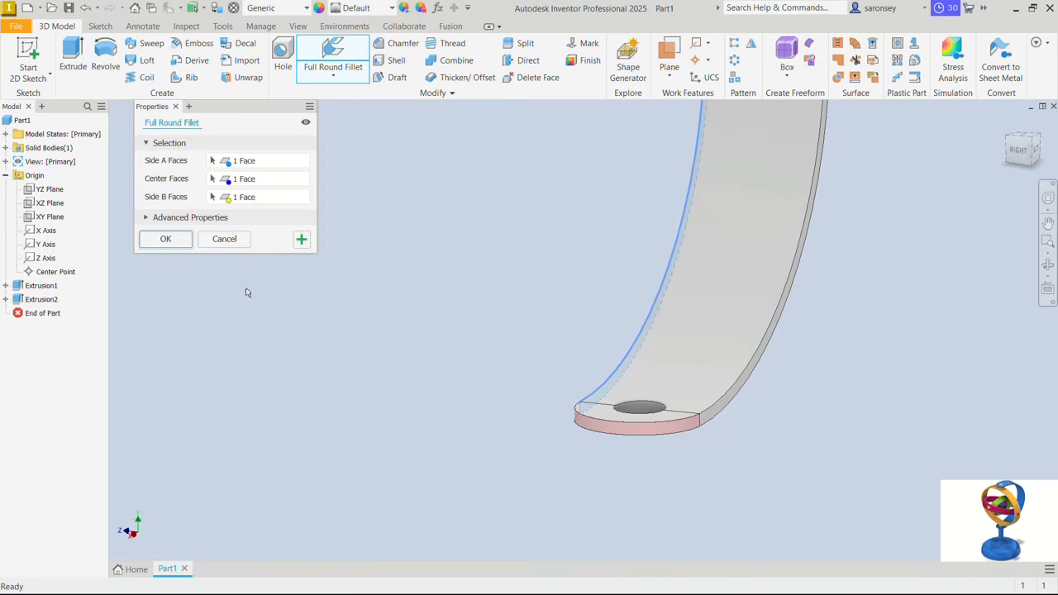
left_click(163, 239)
- Round the arm's upper end with a full round fillet across its side, end and opposite side faces
scroll(391, 272, "down", 3)
middle_click_drag(485, 184, 515, 419)
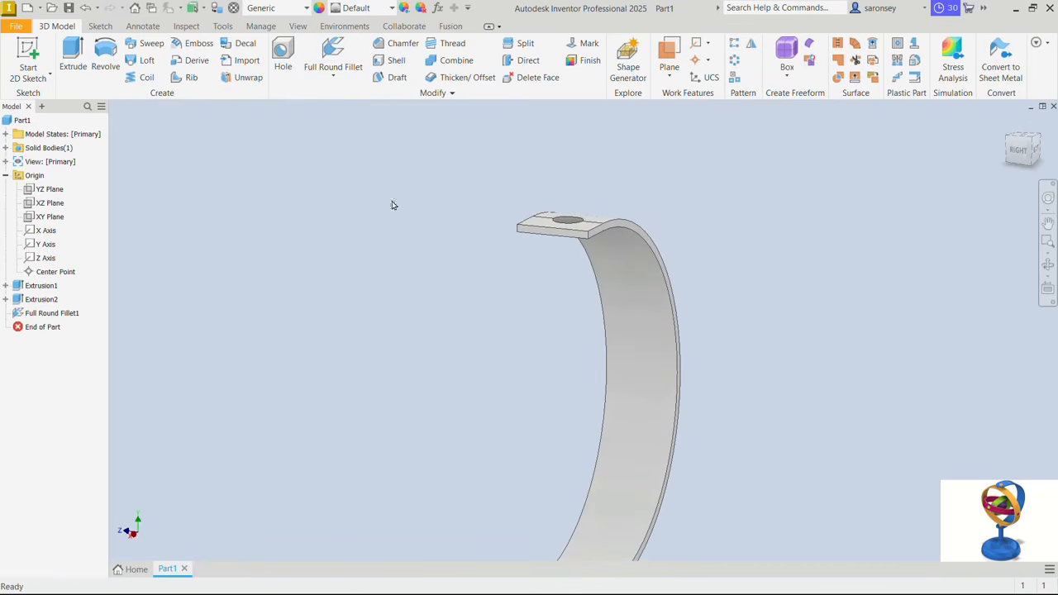
left_click(333, 57)
scroll(588, 225, "up", 3)
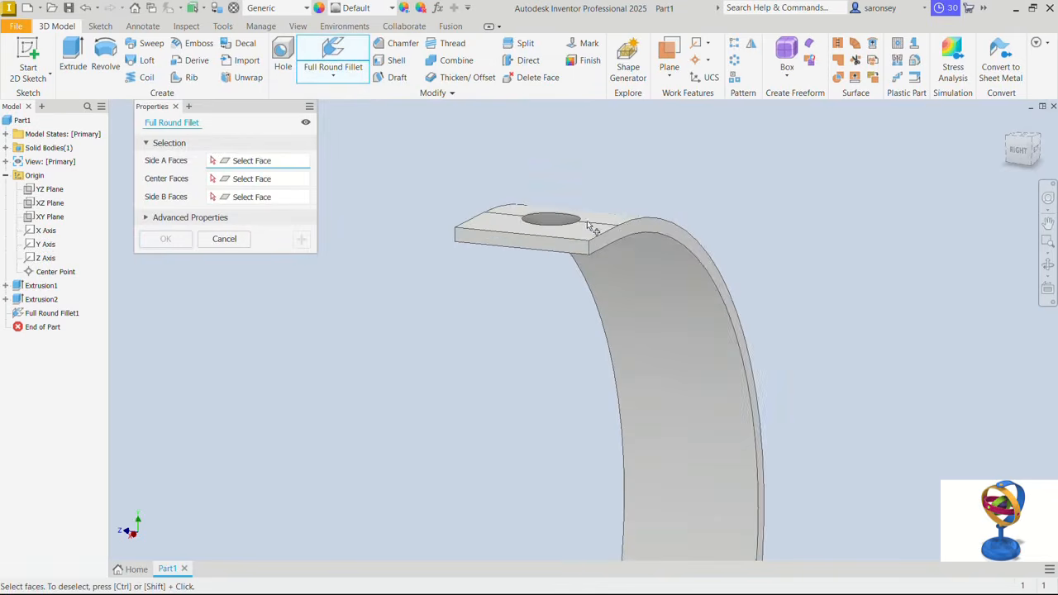
left_click(600, 241)
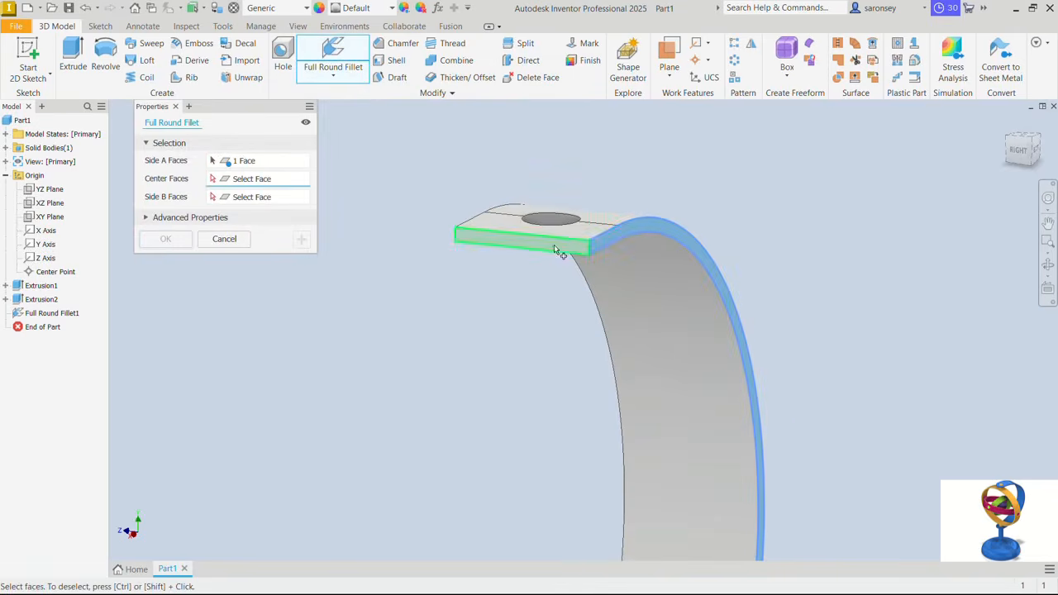
left_click(556, 249)
middle_click_drag(538, 268, 609, 273, "shift")
left_click(609, 256)
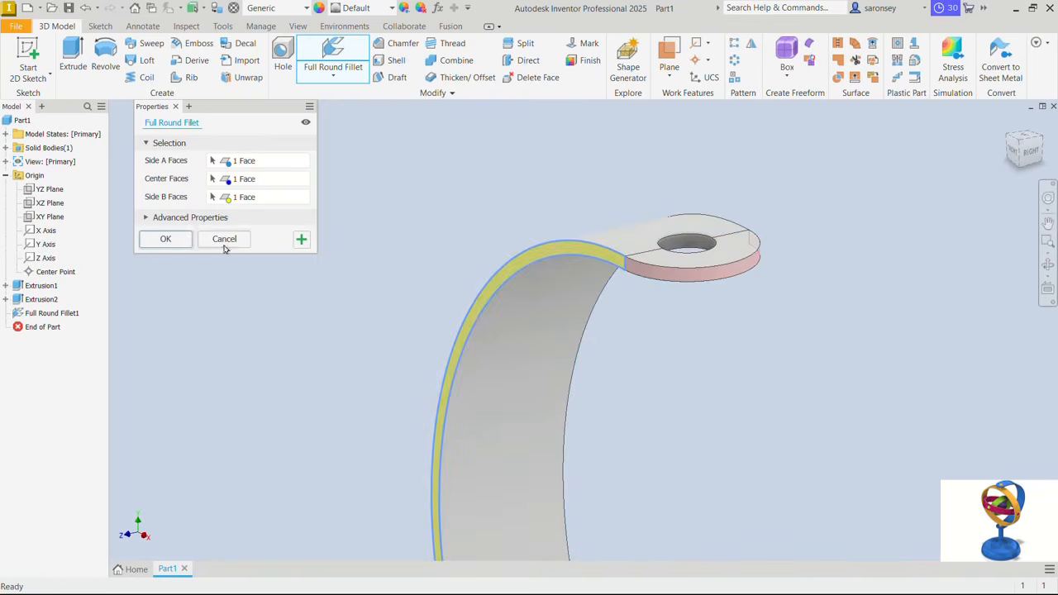
left_click(172, 240)
- Start a sketch on the underside of the arm's lower end and project the hole's edge into it
left_click(1007, 123)
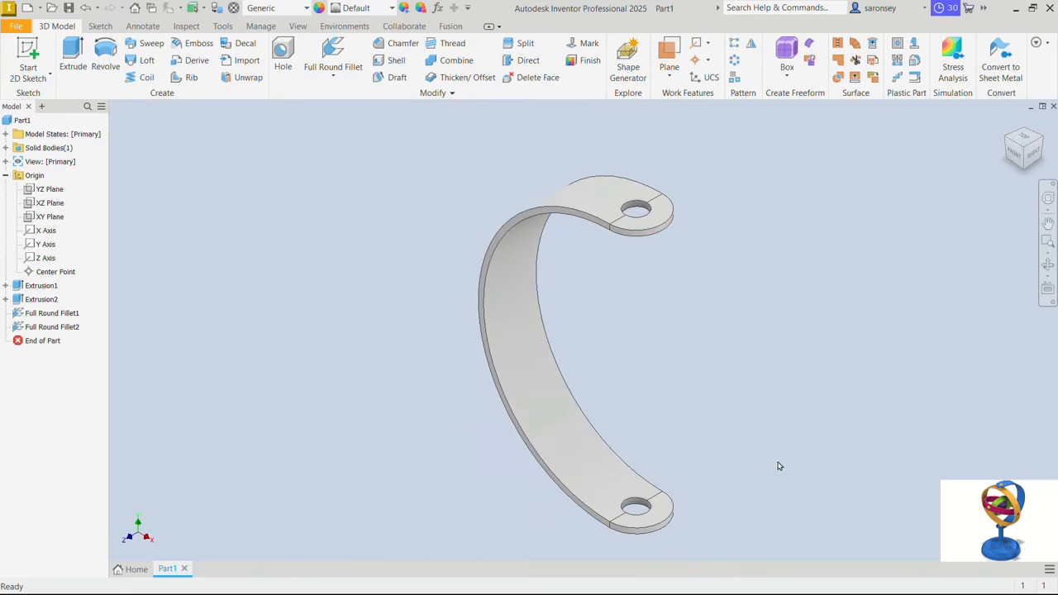
middle_click_drag(752, 494, 744, 461, "shift")
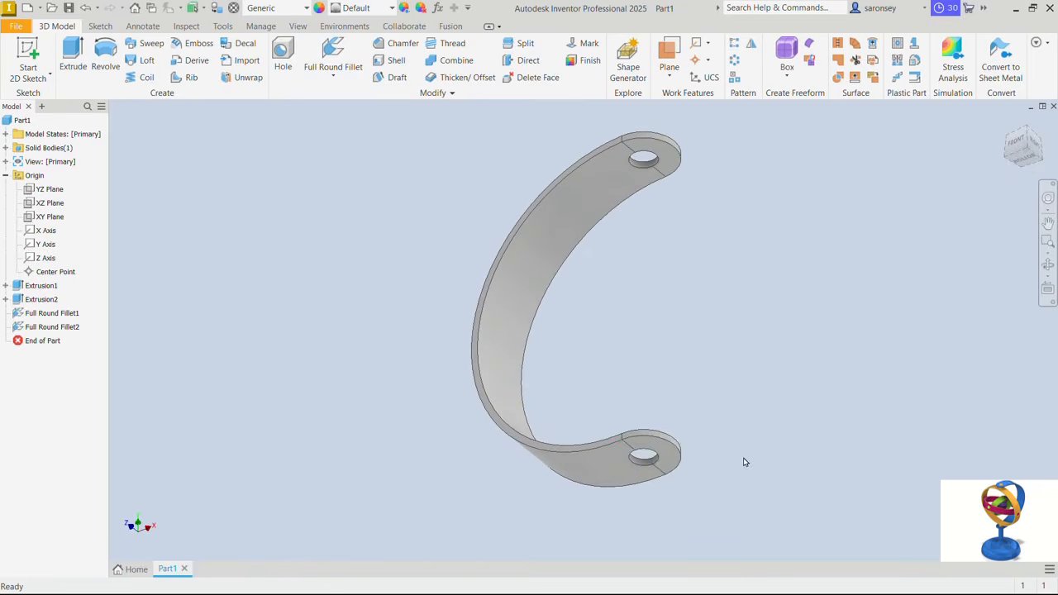
left_click(667, 459)
left_click(766, 452)
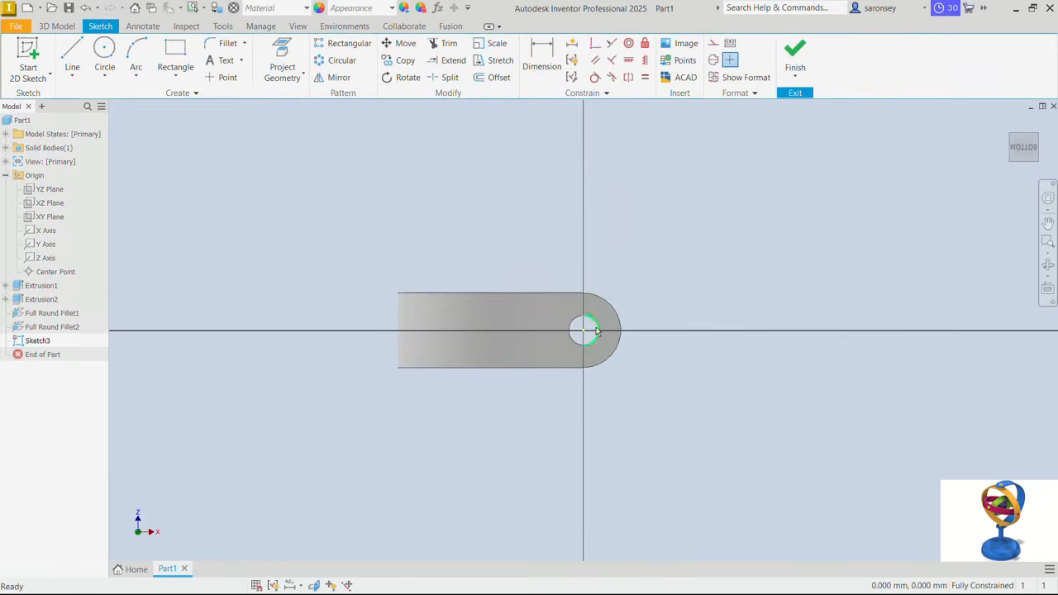
left_click(281, 67)
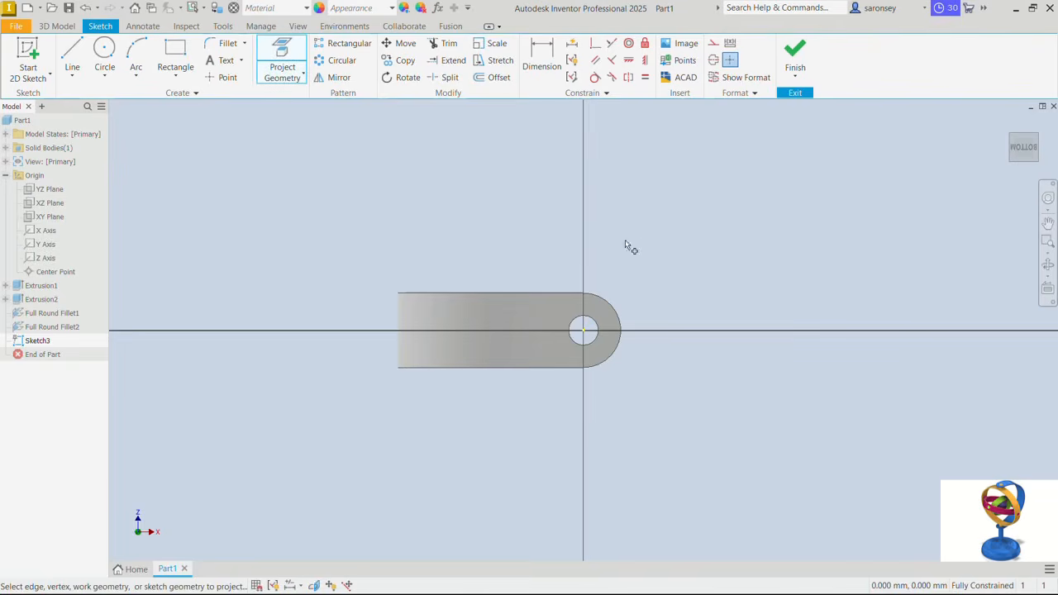
left_click(597, 332)
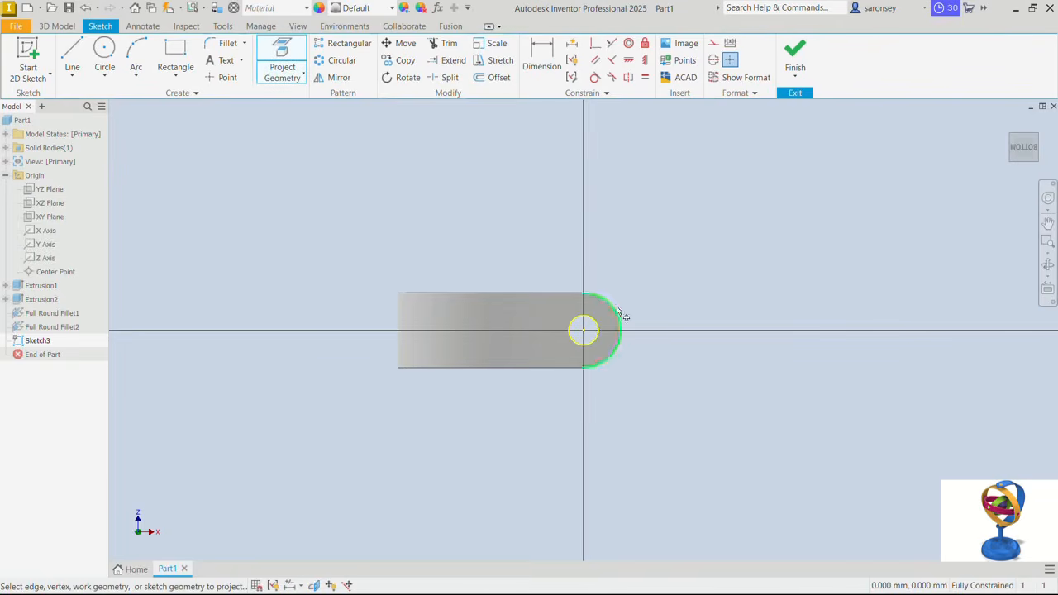
- Offset the projected hole circle outward by 1 mm and finish the sketch
left_click(496, 77)
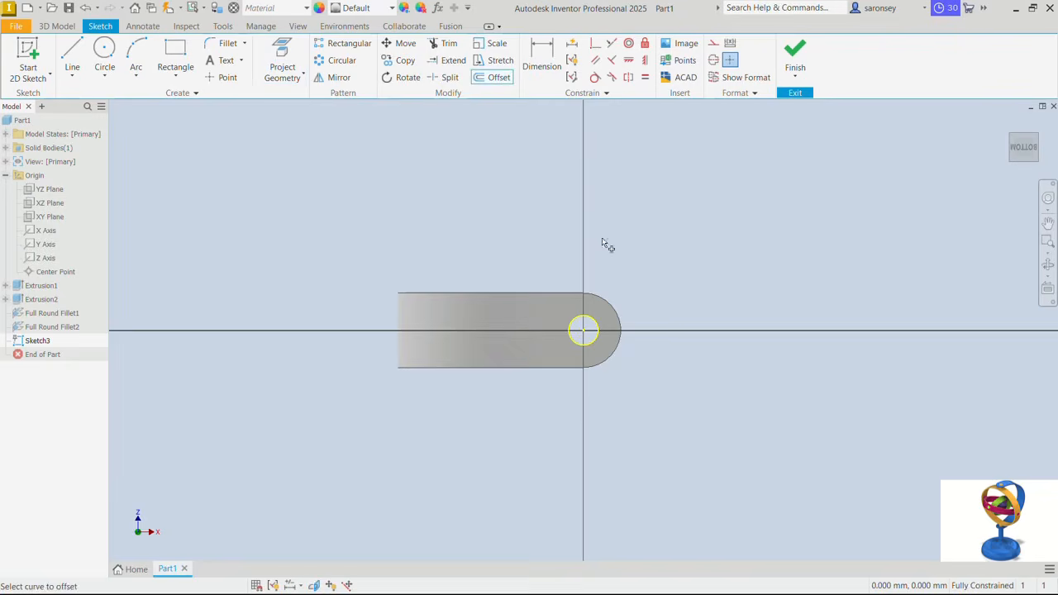
left_click(592, 319)
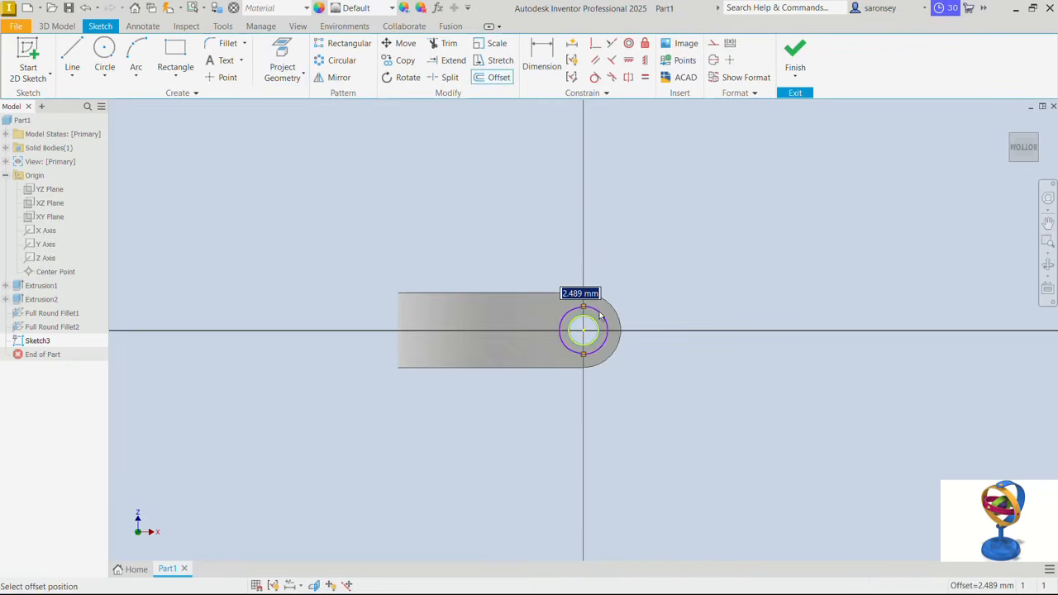
type("1")
key("Return")
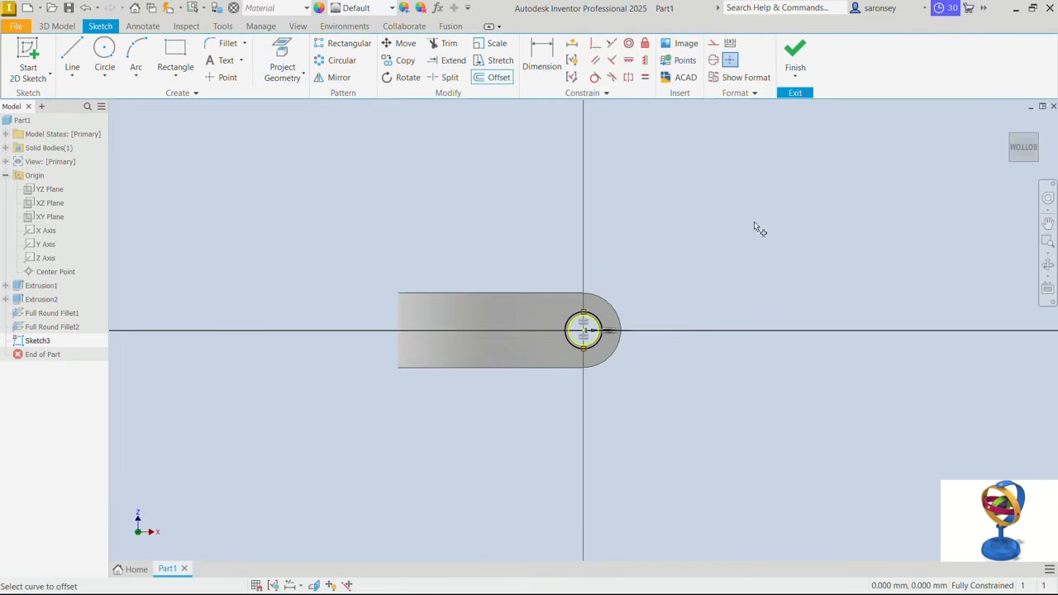
left_click(795, 51)
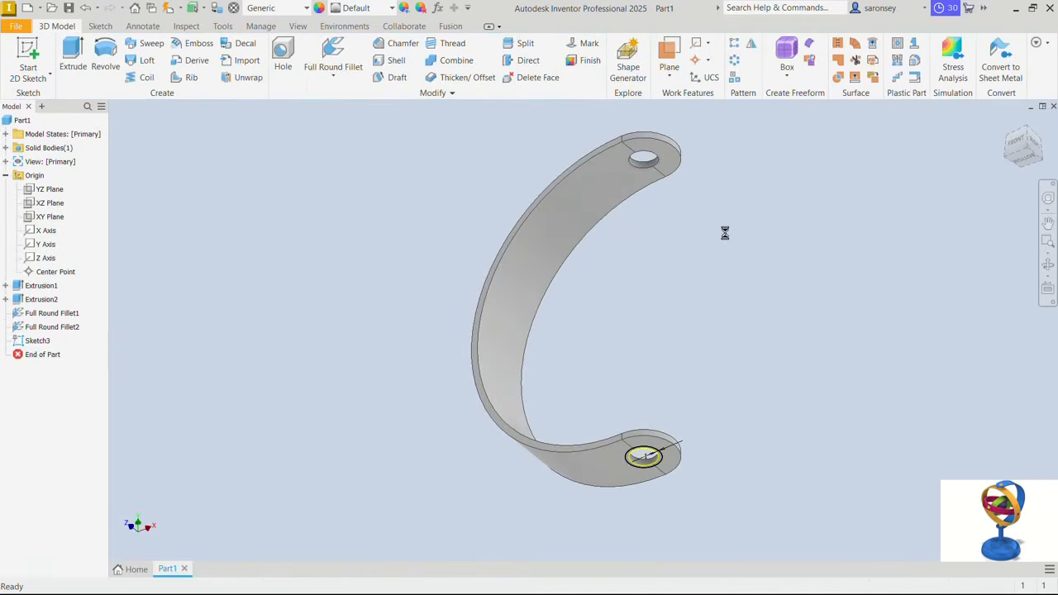
- Extrude the ring between the two circles 50 mm downward from the arm's lower end, joined to the body, as a hollow stem
left_click(72, 56)
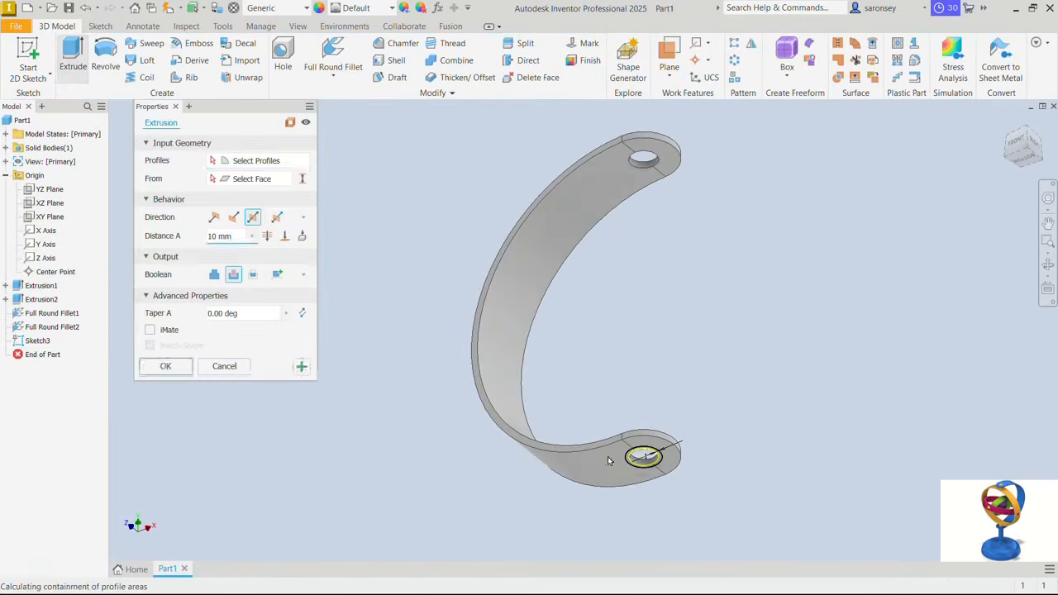
scroll(641, 456, "up", 5)
scroll(591, 436, "up", 5)
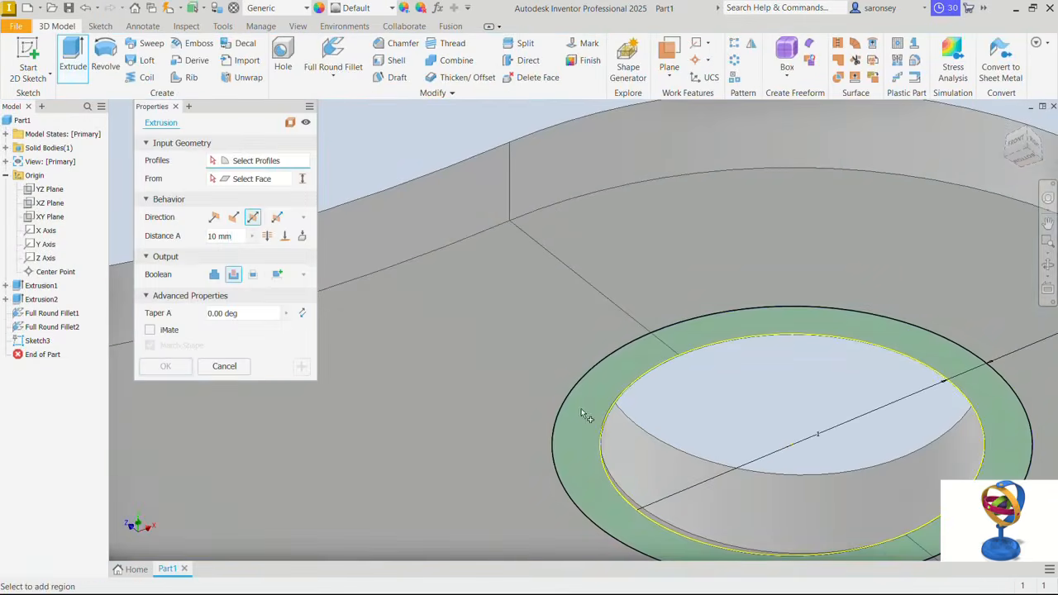
left_click(582, 407)
scroll(583, 410, "down", 5)
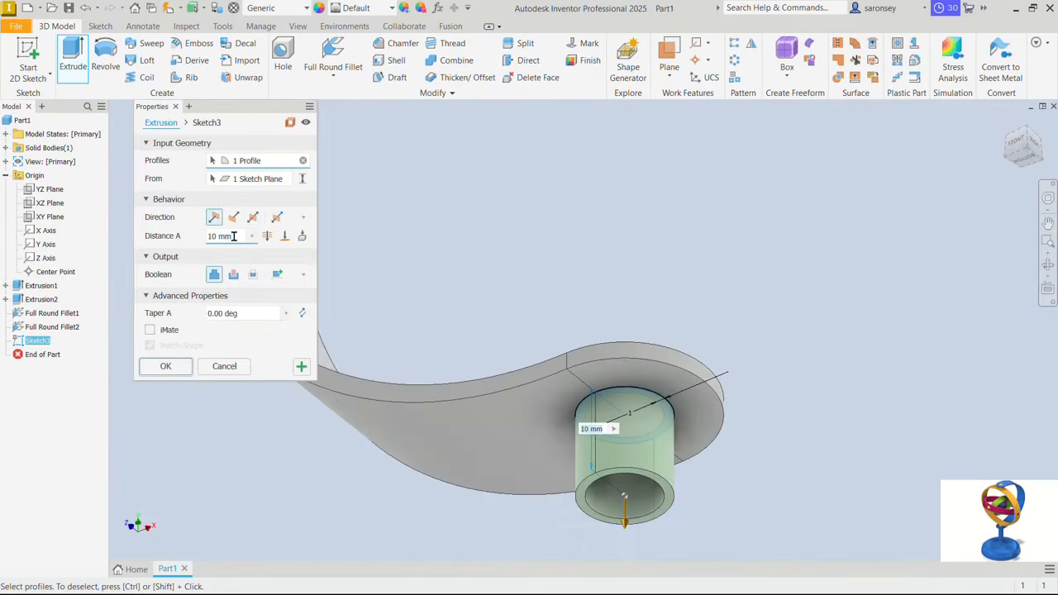
type("50")
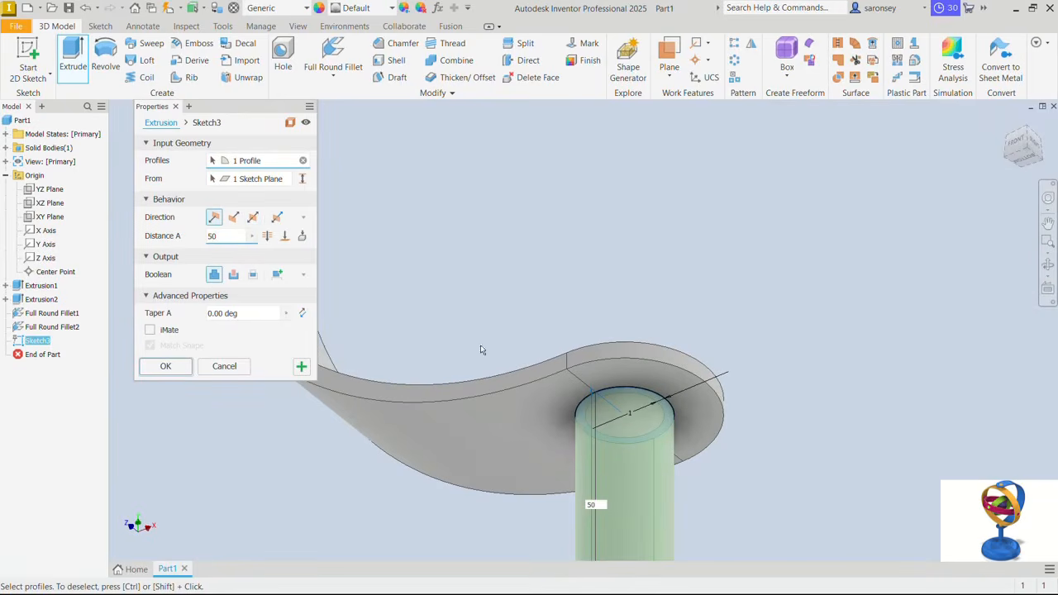
scroll(483, 349, "down", 3)
middle_click_drag(536, 352, 588, 220)
middle_click_drag(557, 273, 560, 262)
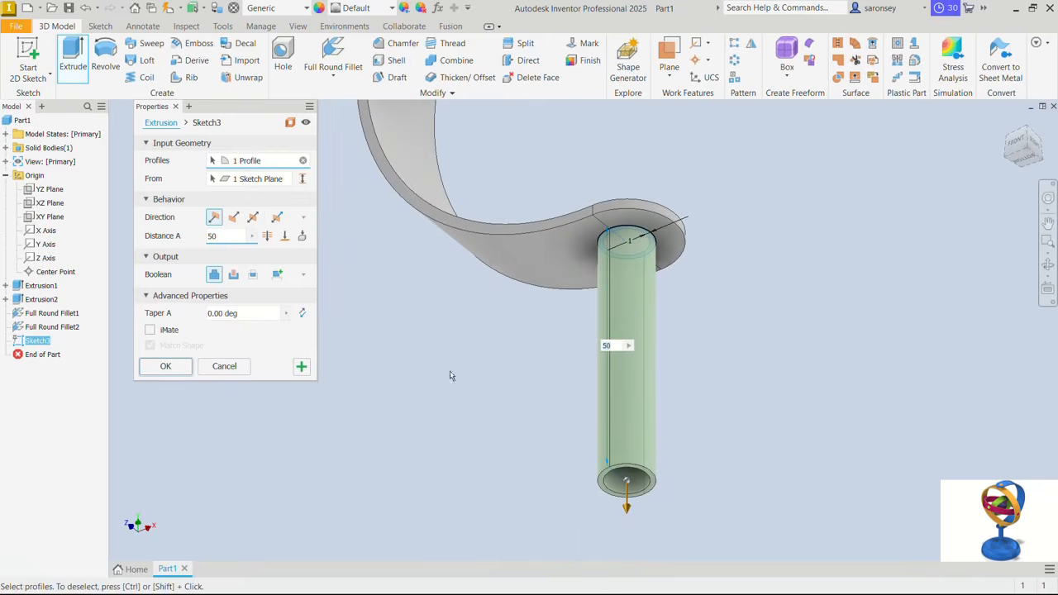
left_click(165, 367)
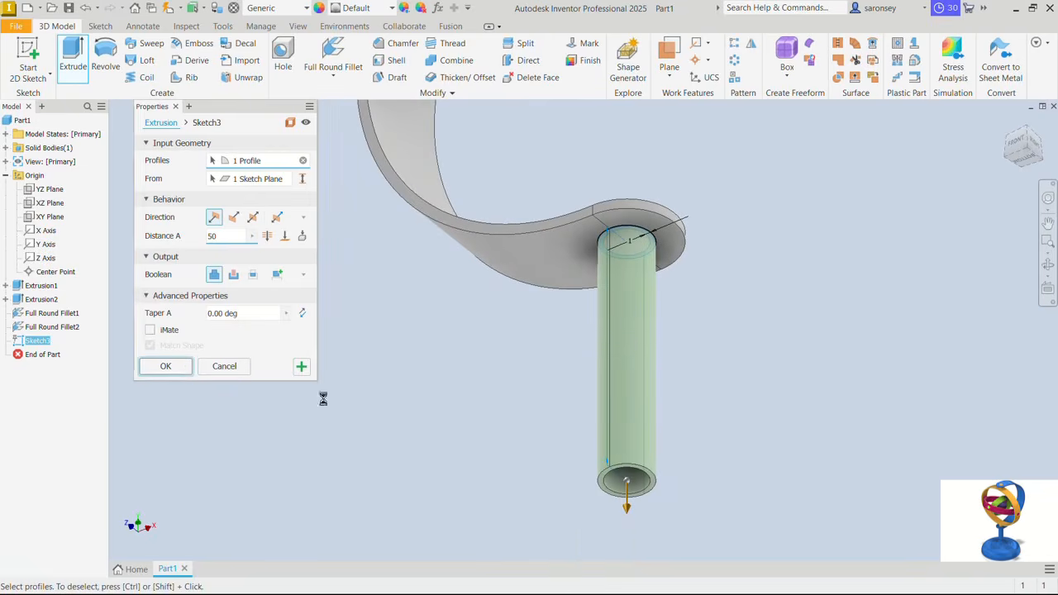
- Sketch a 75 mm diameter circle centred on the origin on the stem's lower end face and finish the sketch
middle_click_drag(674, 520, 674, 227, "shift")
left_click(673, 228)
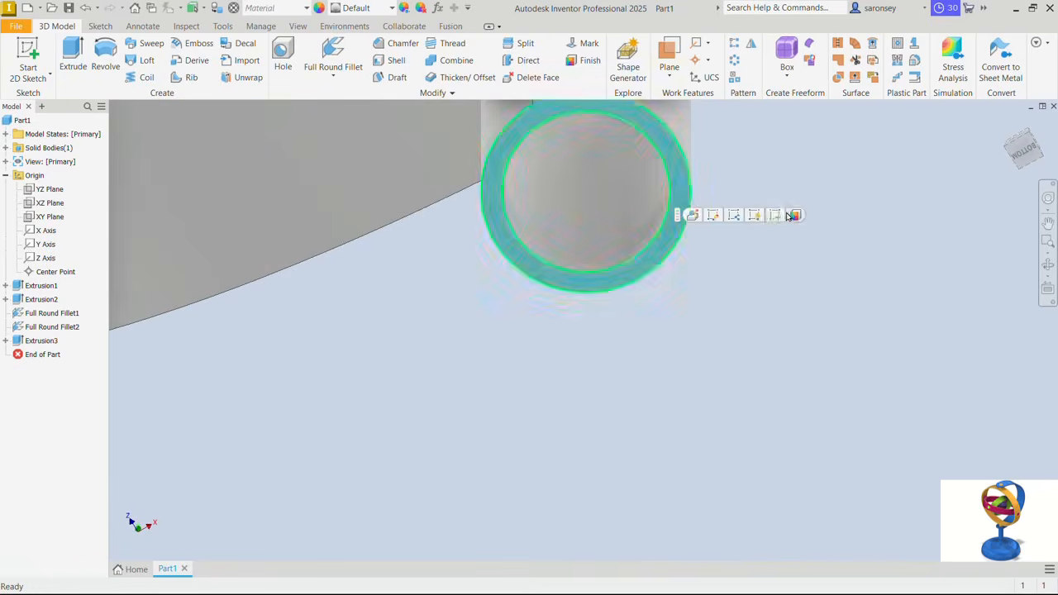
middle_click_drag(772, 217, 783, 139, "shift")
key("s")
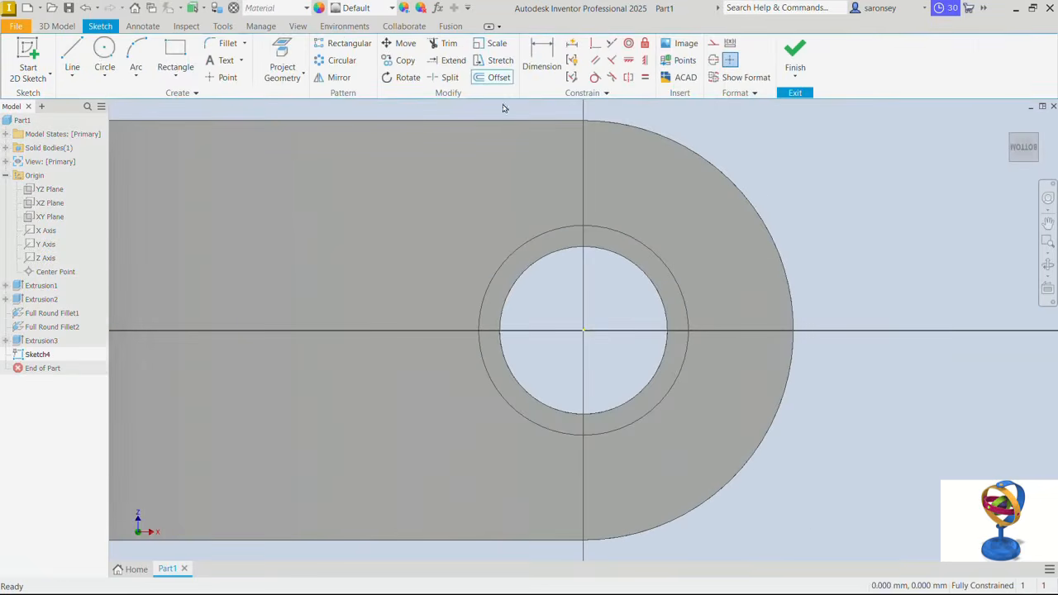
left_click(104, 55)
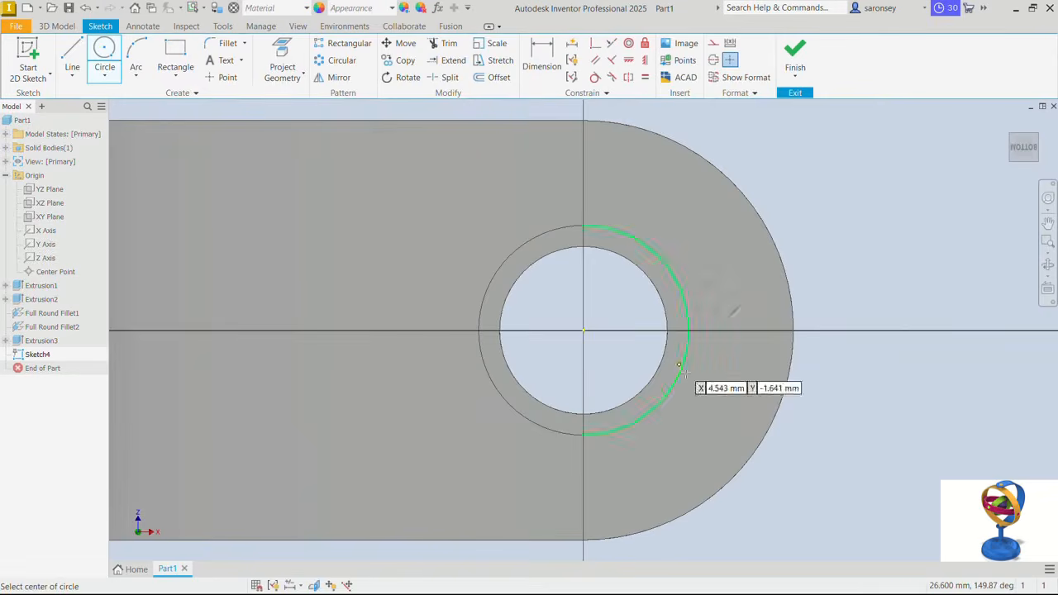
left_click(584, 331)
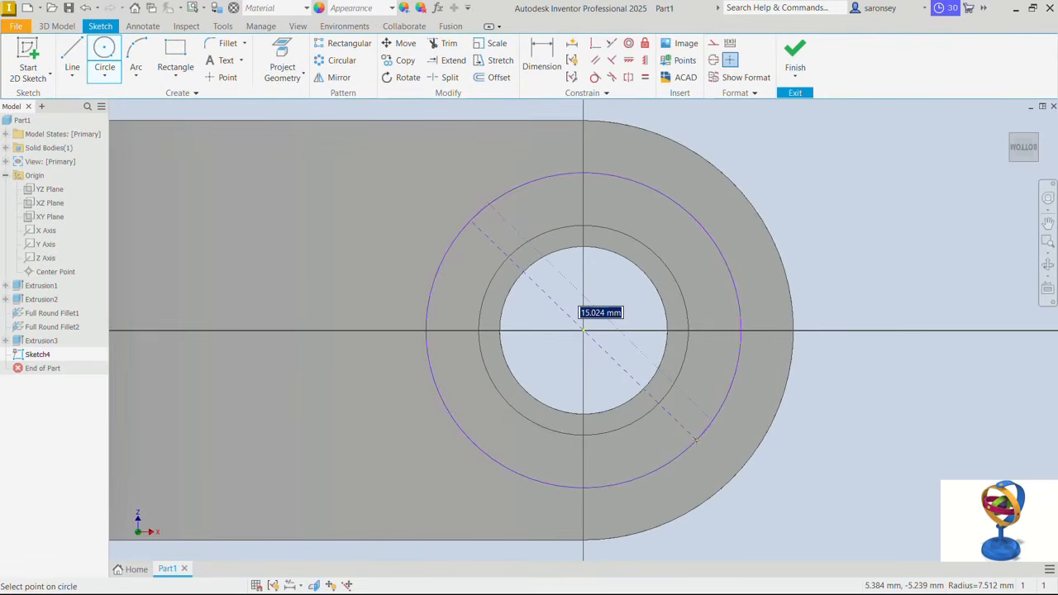
type("75")
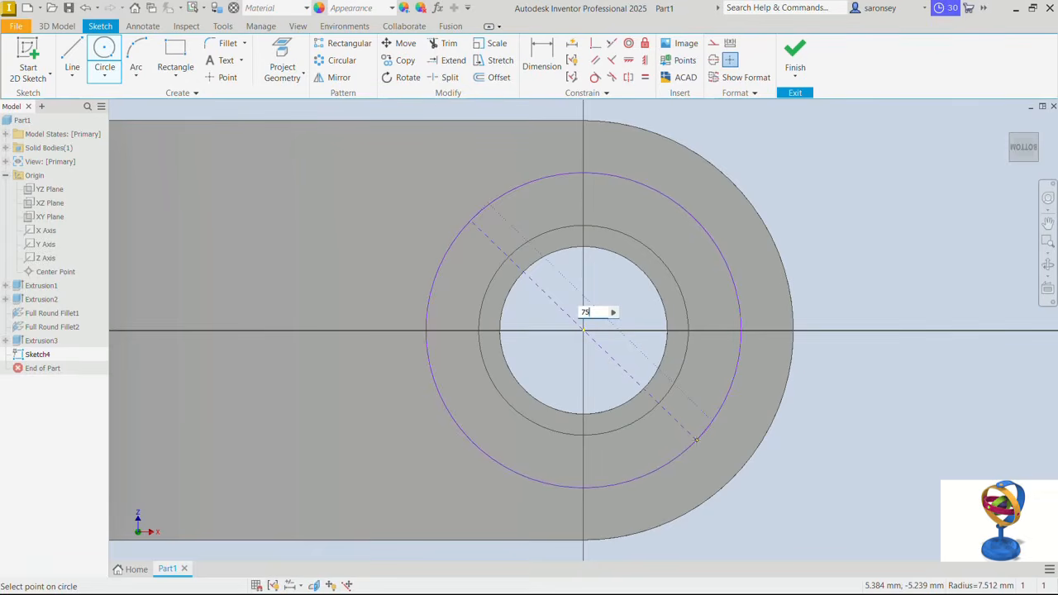
key("Return")
scroll(774, 405, "down", 4)
middle_click_drag(764, 383, 743, 322)
left_click(794, 60)
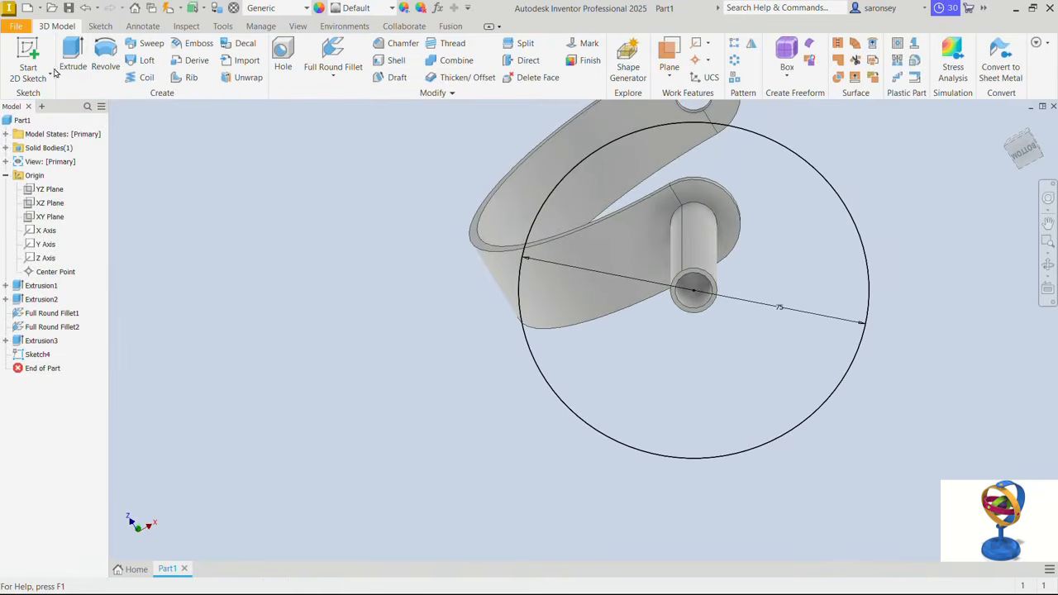
- Extrude the 75 mm circle 20 mm downward, joined to the stem, as the stand's base
left_click(71, 55)
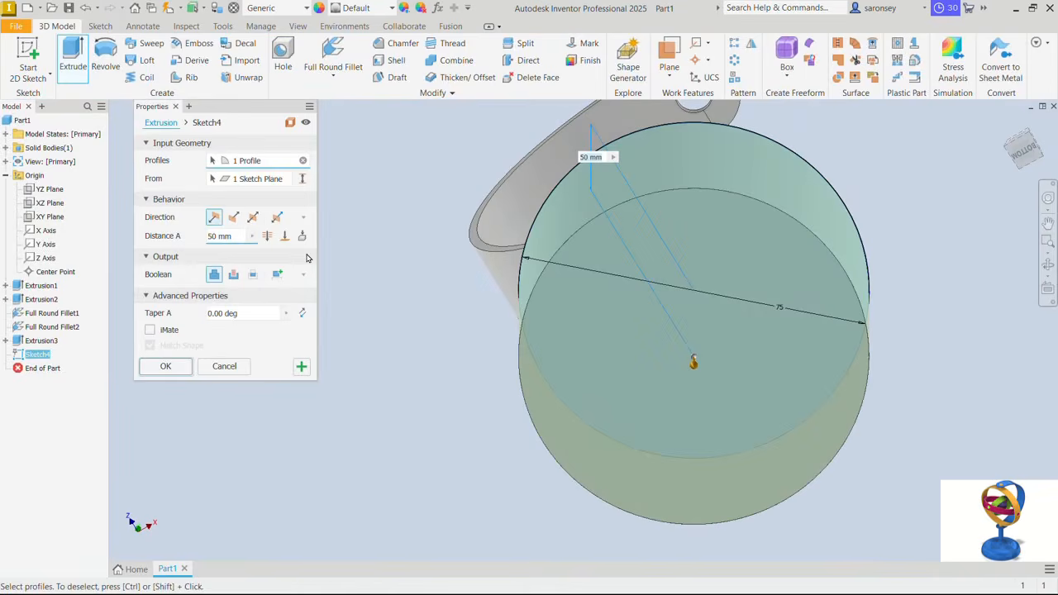
left_click_drag(240, 238, 205, 239)
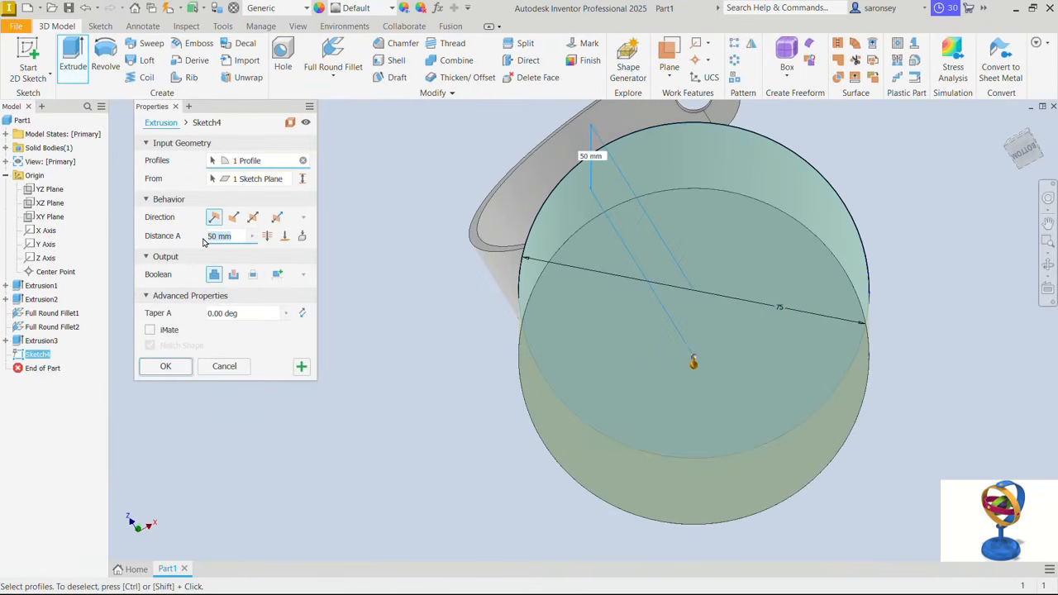
type("20")
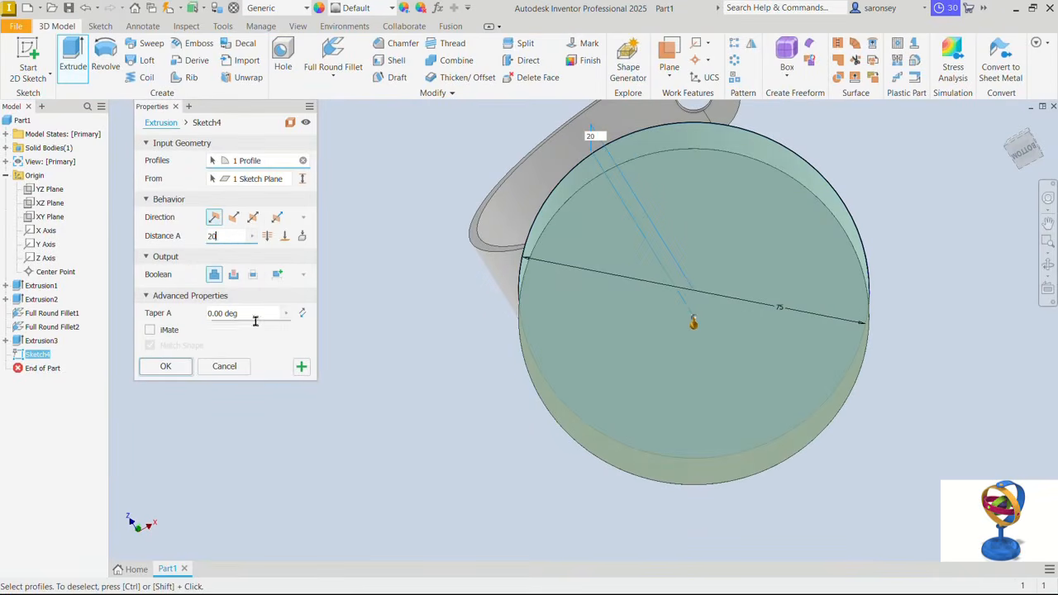
left_click(165, 366)
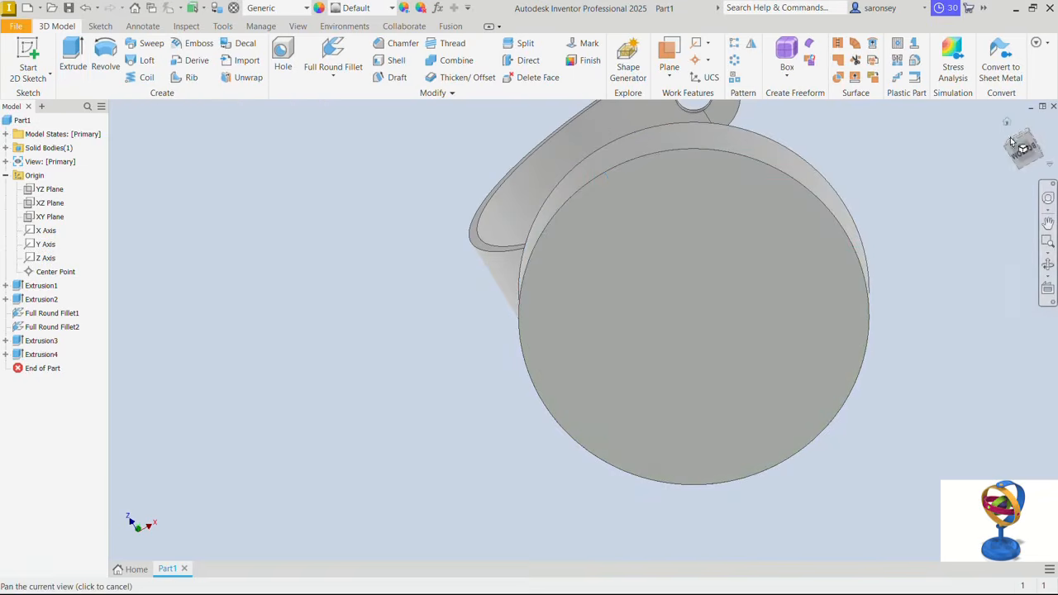
- Fillet the base's upper outer edge and the junction between stem and base with a 15 mm radius
left_click(1007, 124)
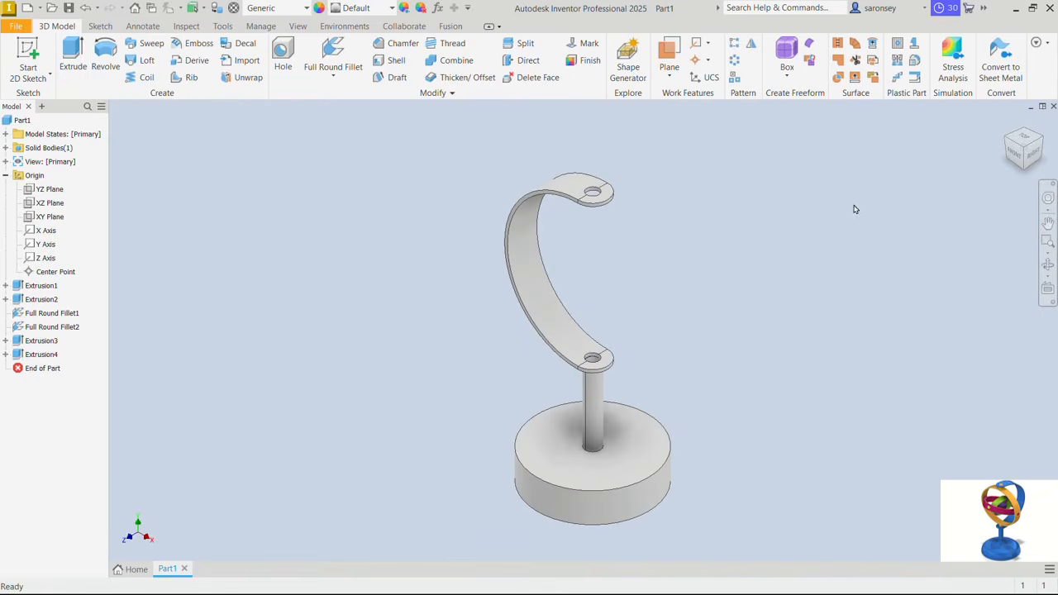
left_click(333, 79)
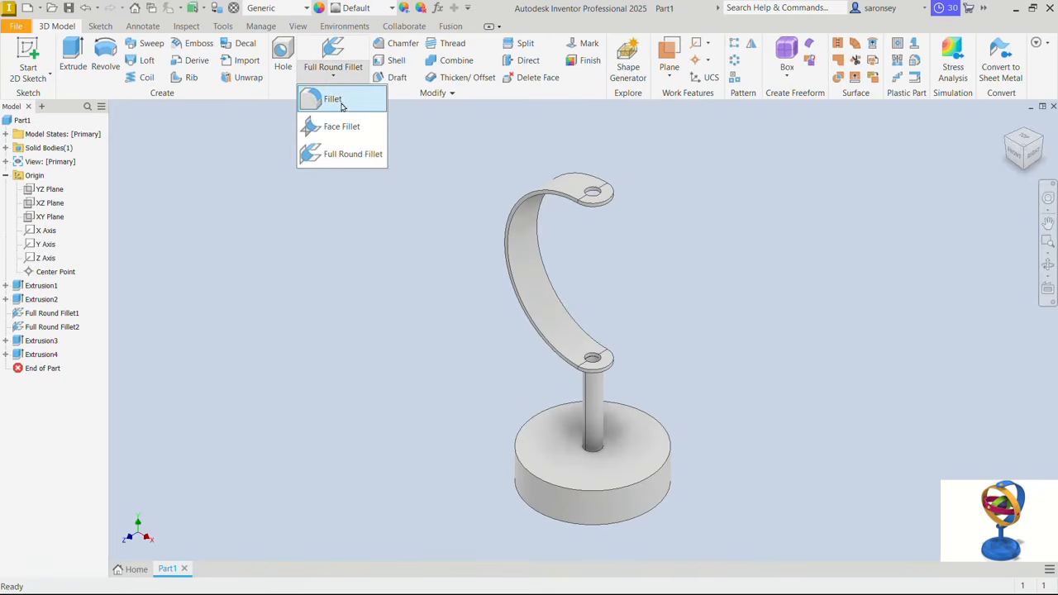
left_click(342, 103)
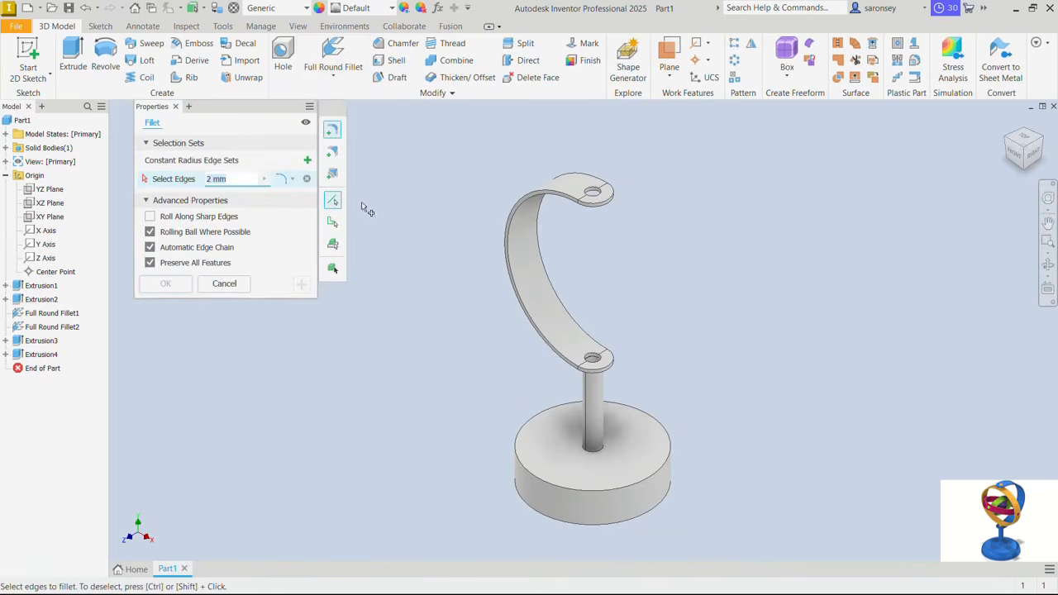
type("1")
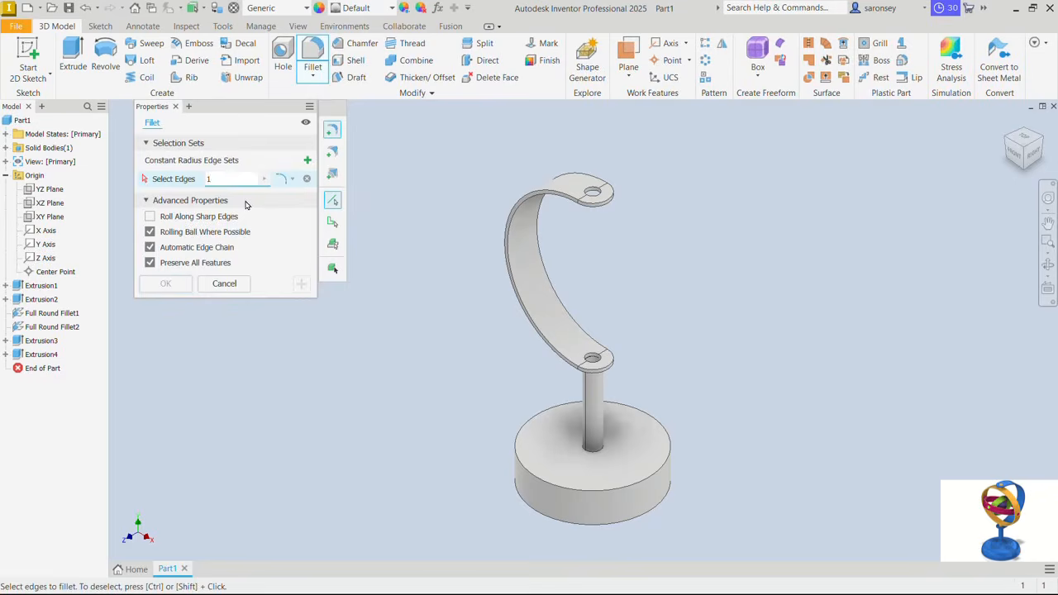
type("0")
left_click(606, 456)
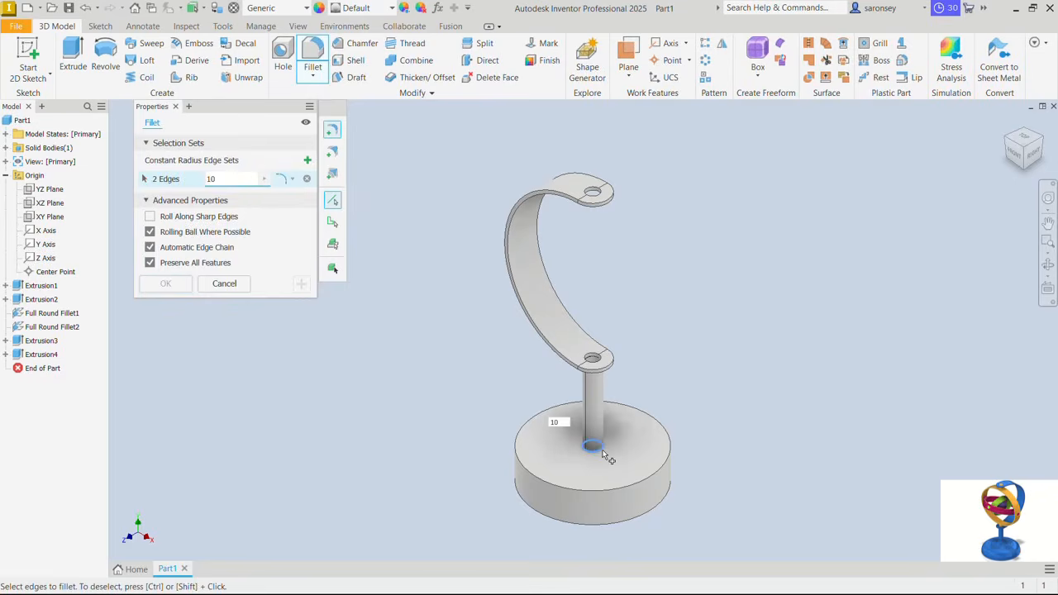
left_click(636, 485)
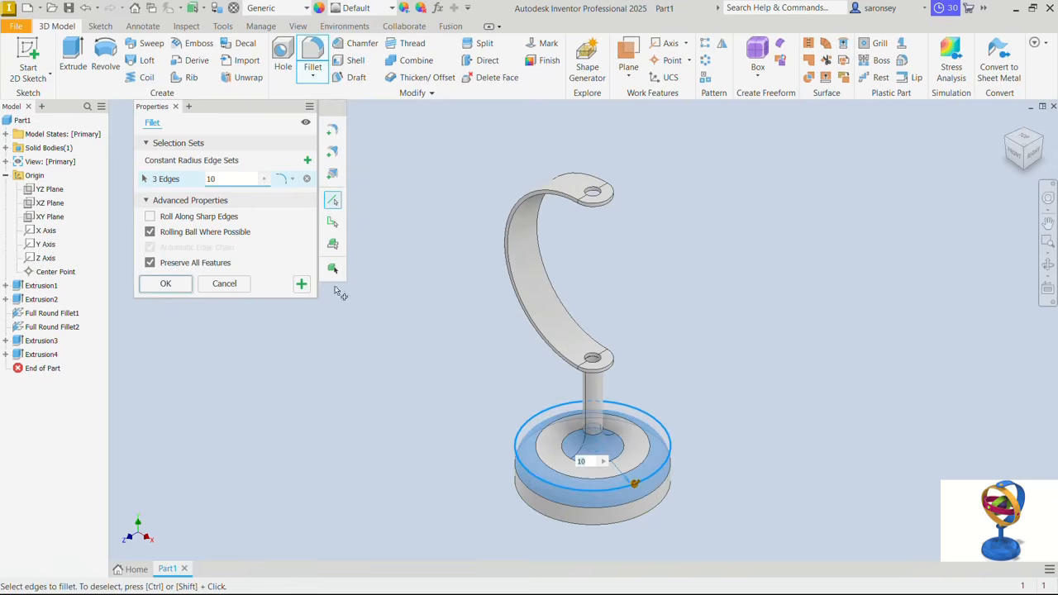
left_click_drag(227, 182, 198, 187)
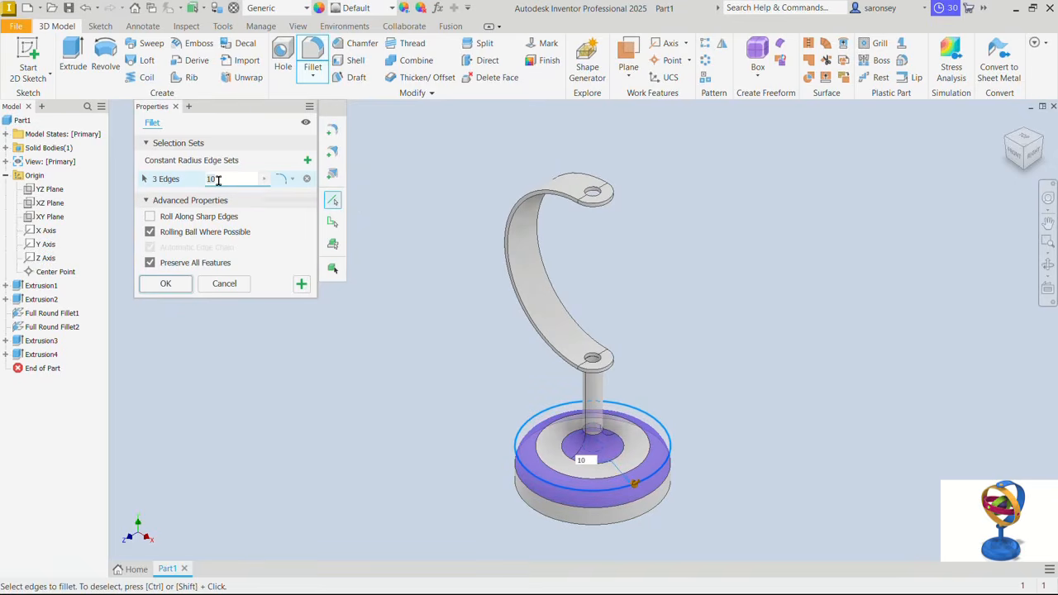
type("15")
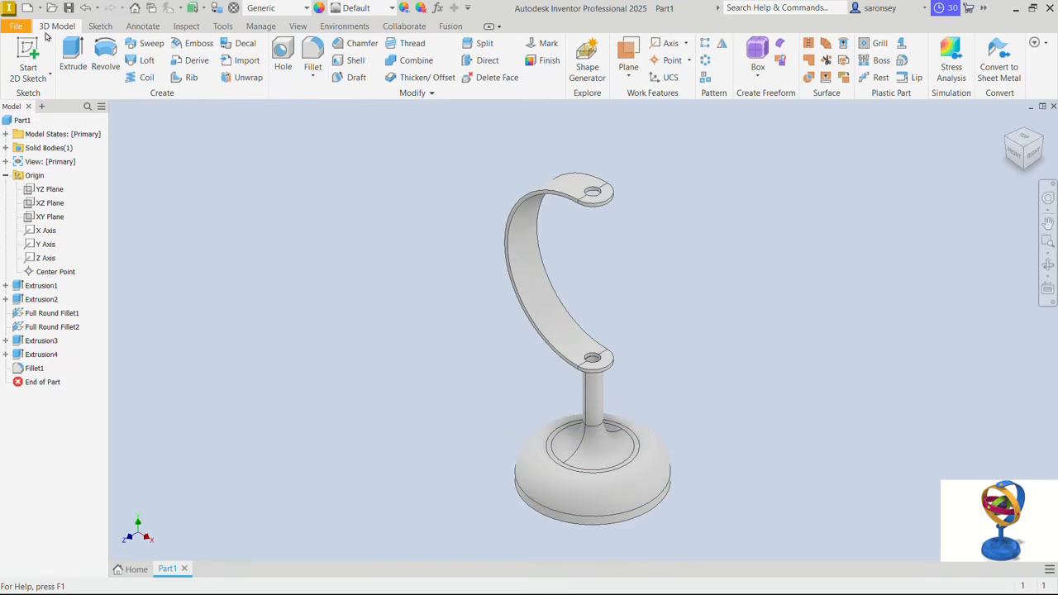
- Save the part as VERTICAL SUPPORT in the GYROSCOPE folder on the desktop
left_click(68, 8)
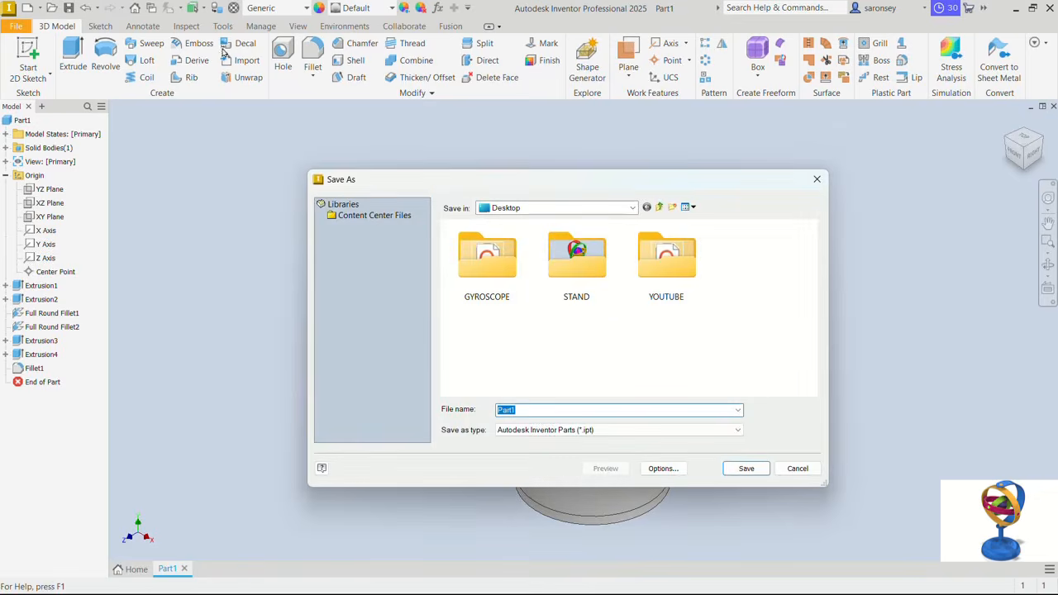
double_click(492, 273)
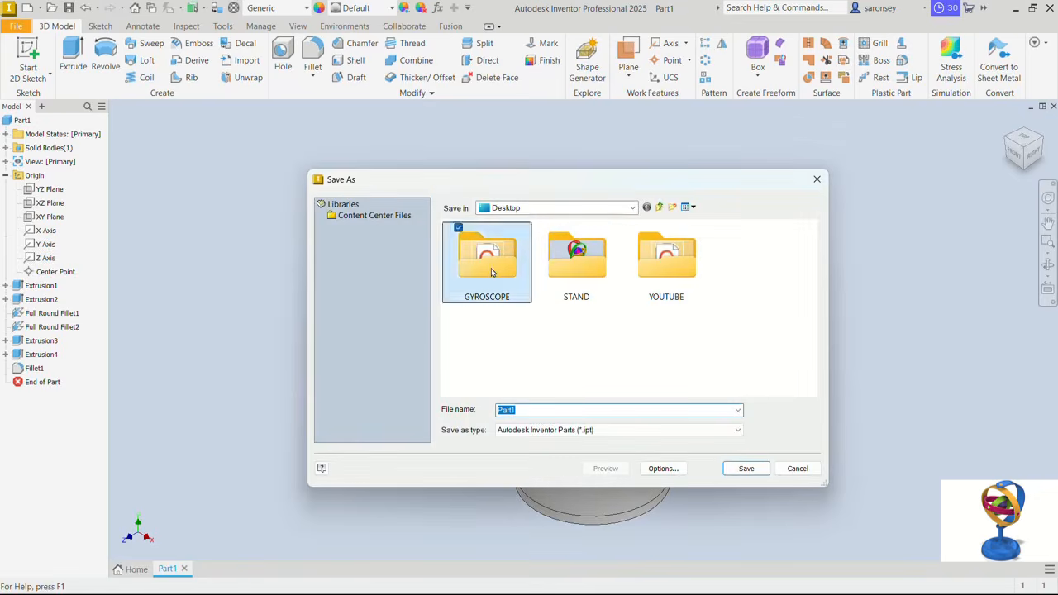
double_click(520, 409)
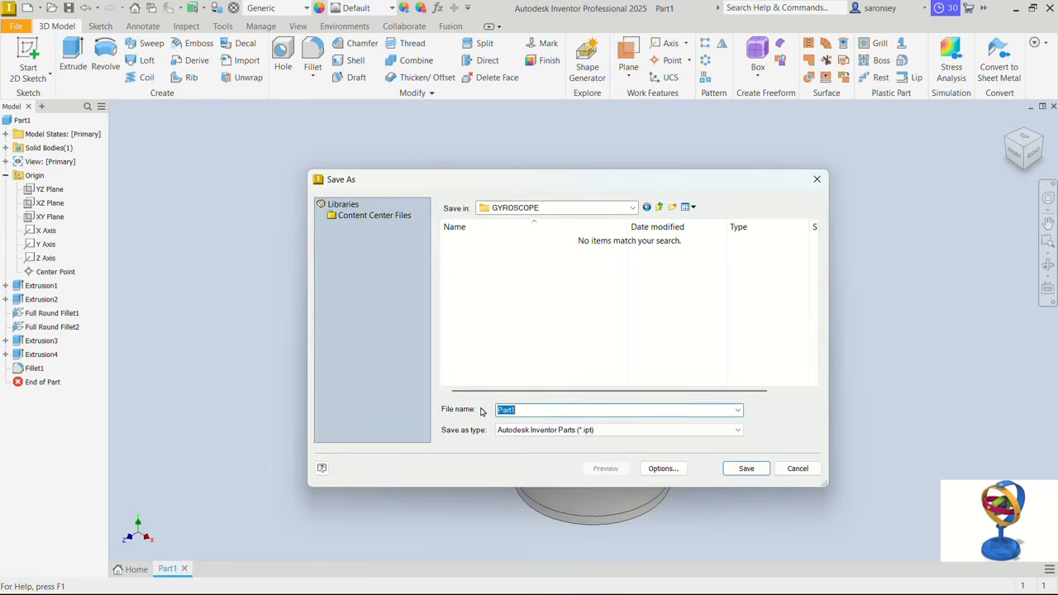
type("VERTICAL SUPPORT")
left_click(745, 469)
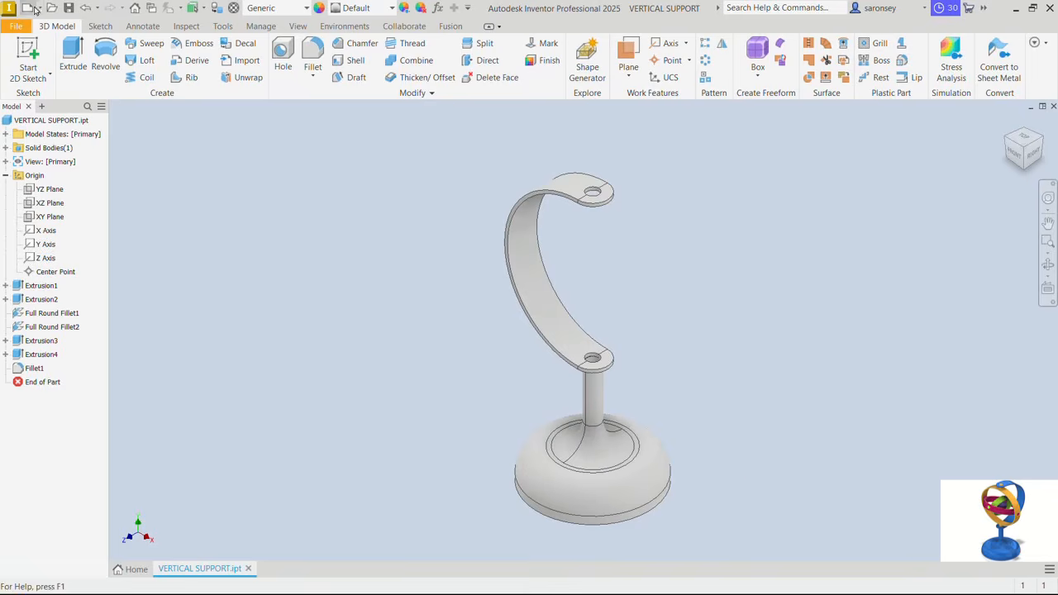
- Create a new part from the metric Standard (mm).ipt template and start a sketch on the front XY plane
left_click(28, 10)
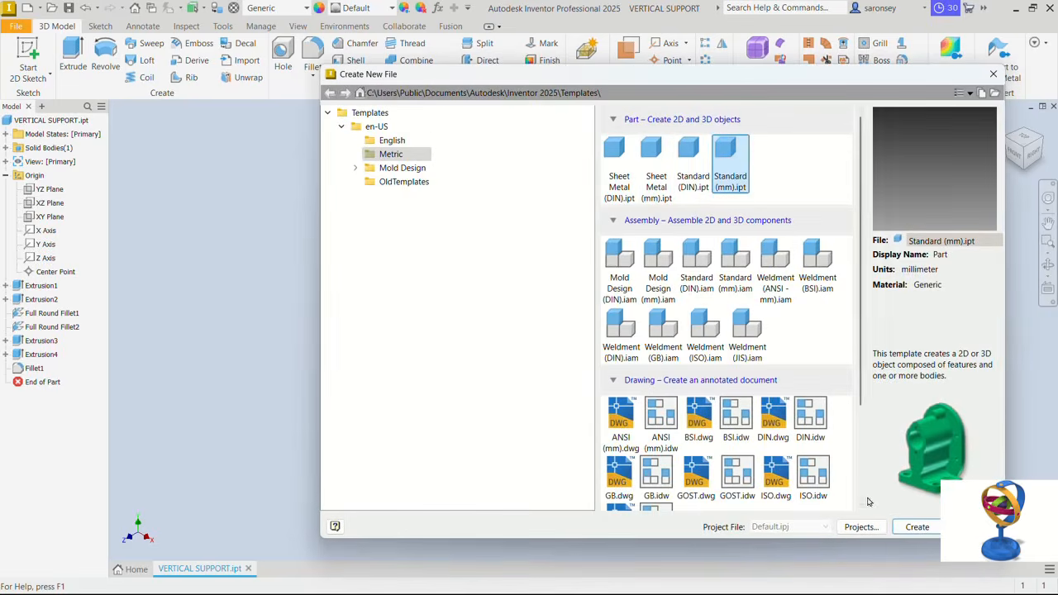
left_click(917, 526)
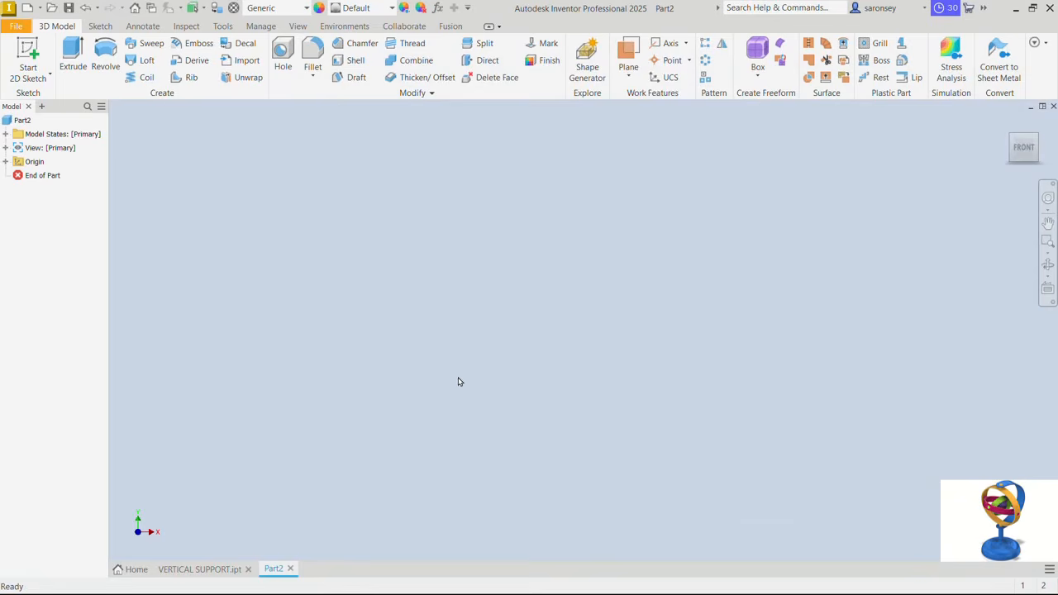
left_click(28, 60)
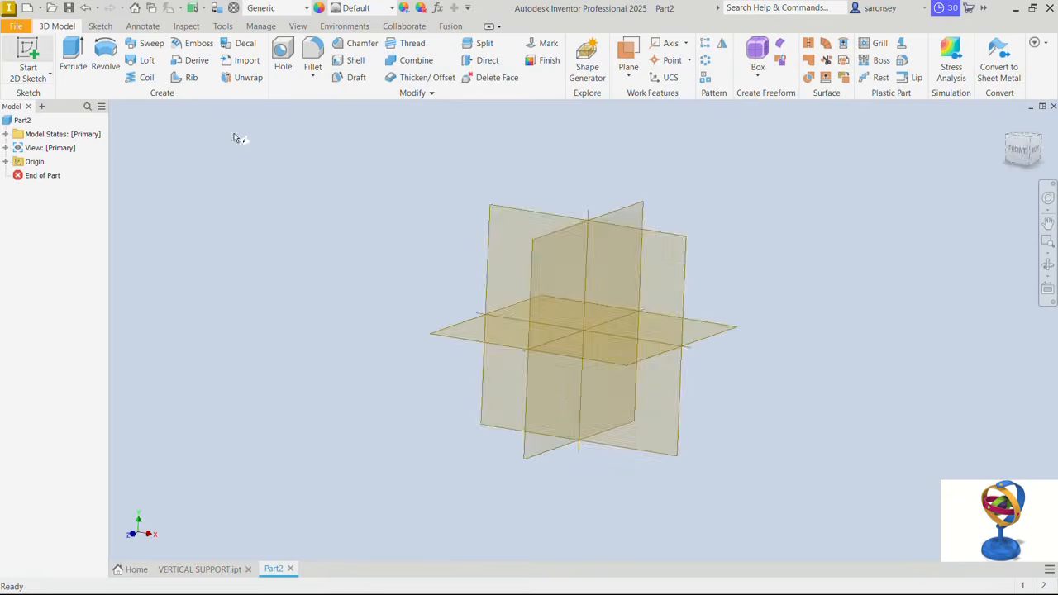
left_click(534, 190)
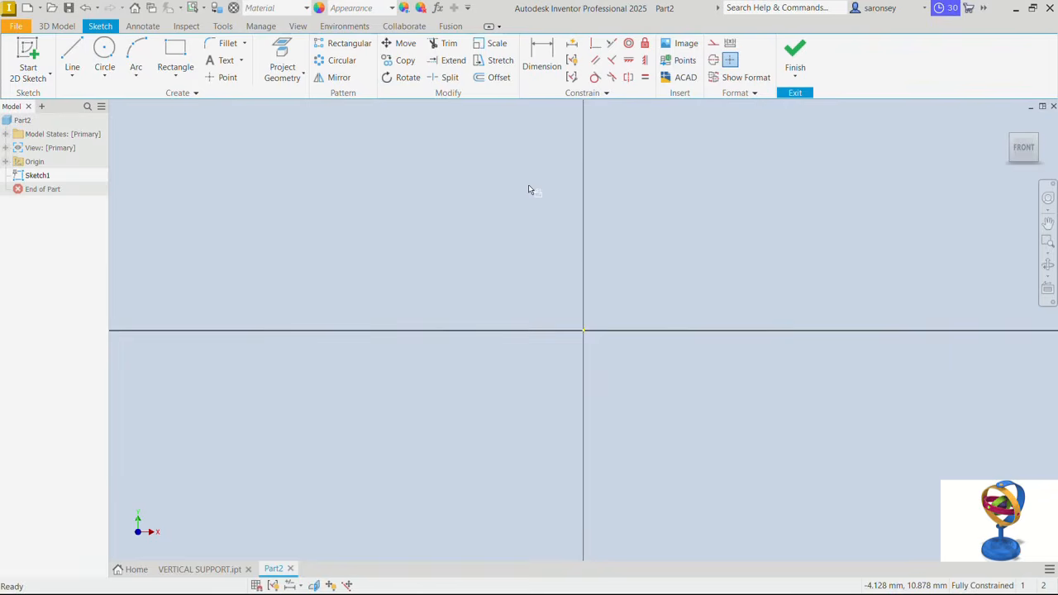
- Sketch a 100 mm diameter circle centred on the origin
left_click(104, 55)
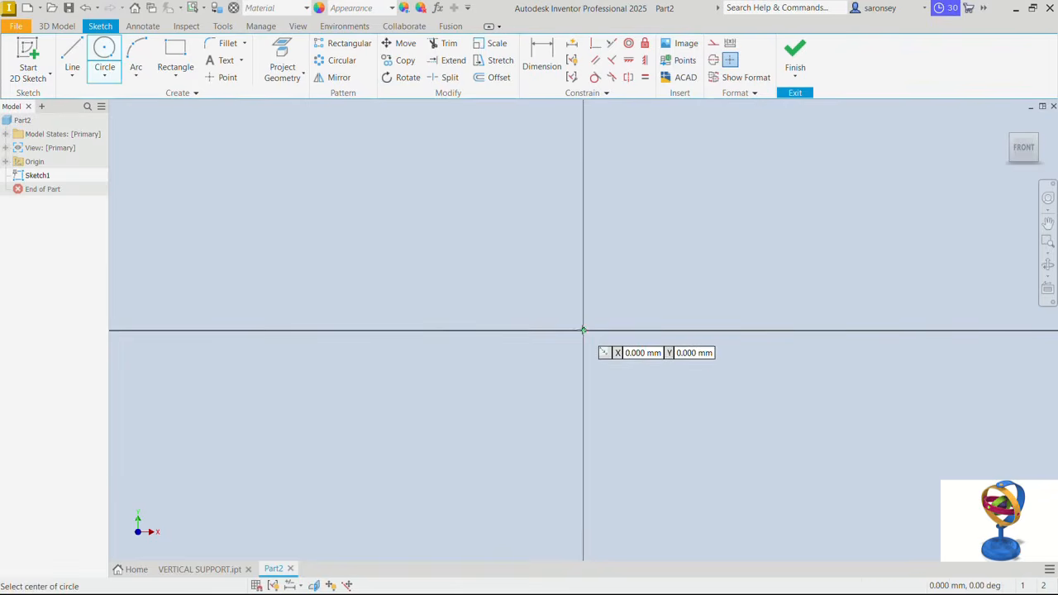
left_click(583, 330)
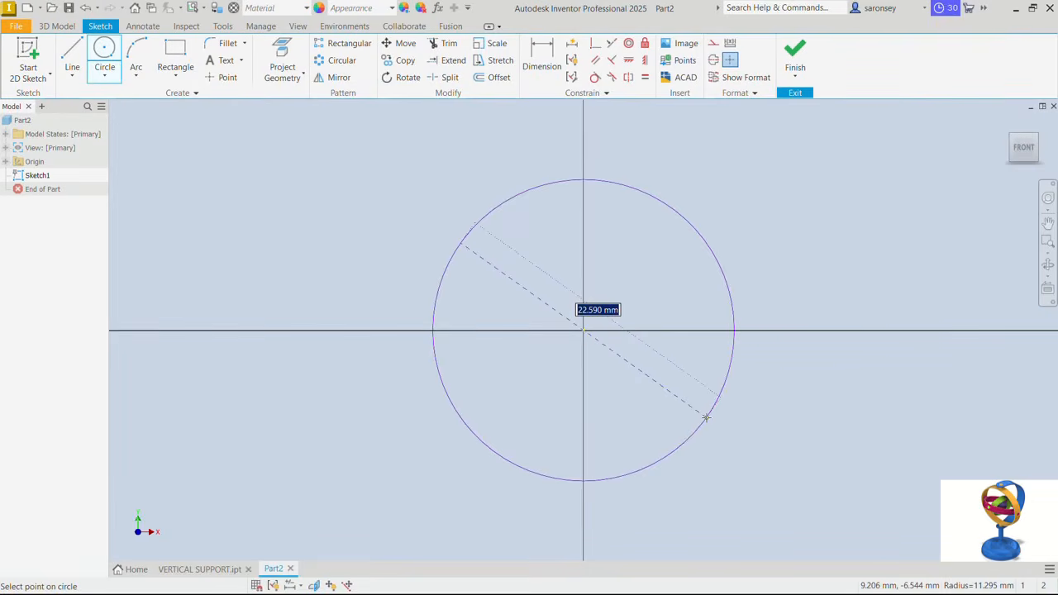
type("100")
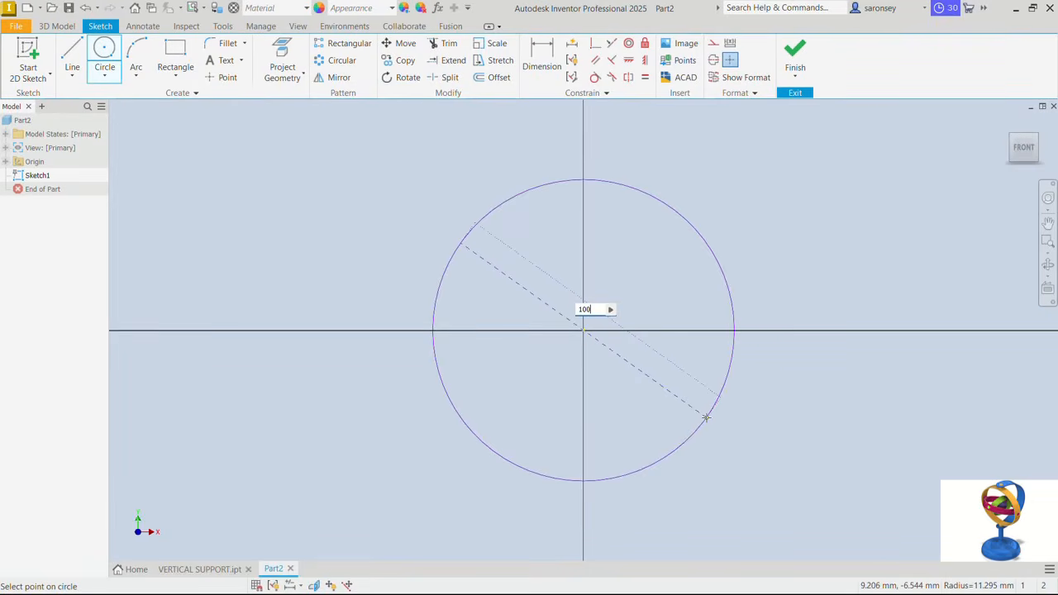
key("Return")
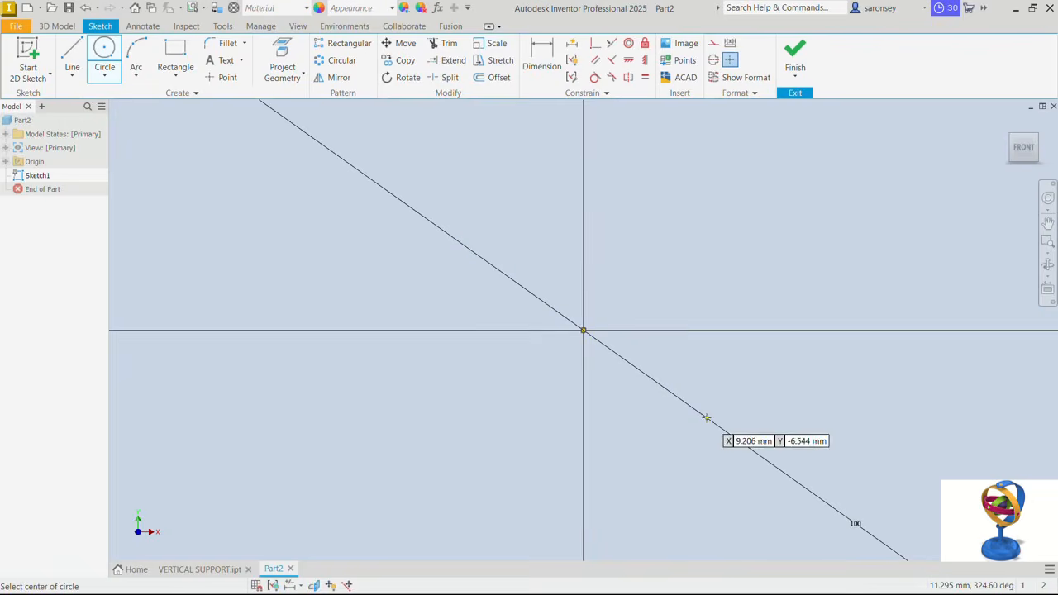
right_click(676, 247)
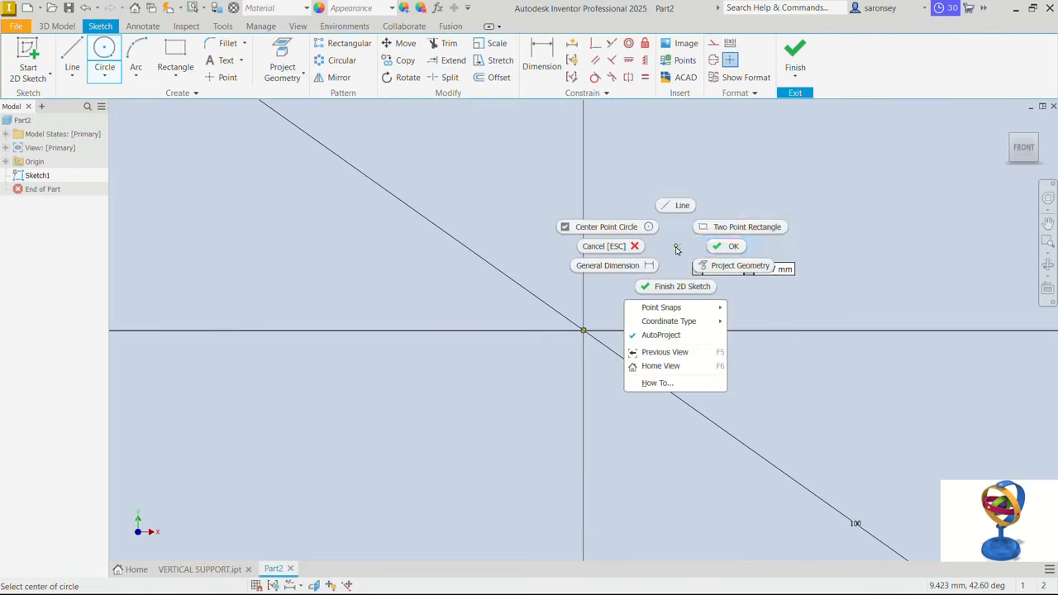
left_click(731, 247)
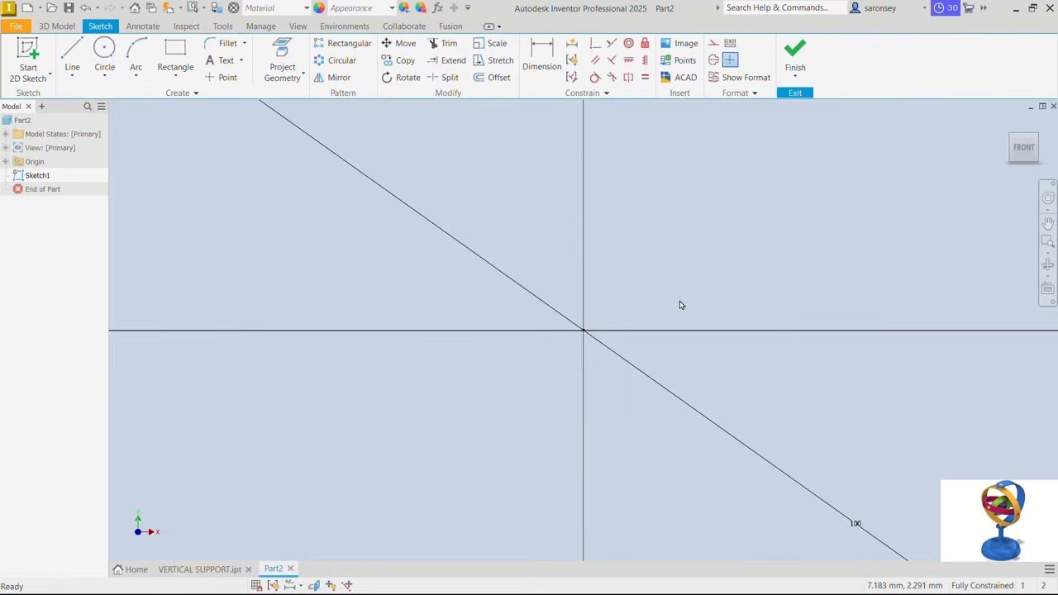
key("Home")
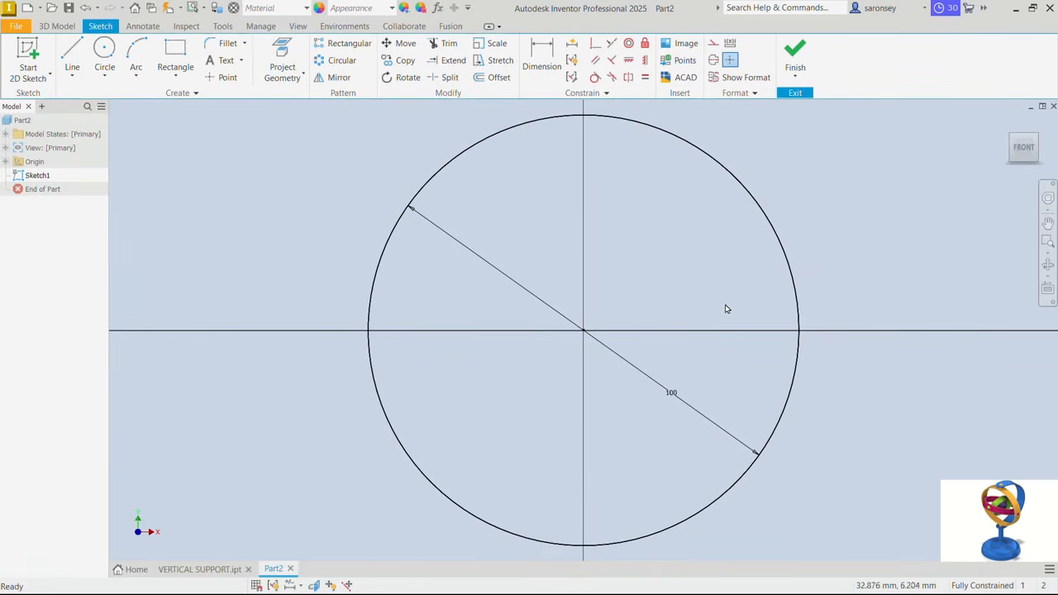
- Draw a 15 mm long, nearly vertical chord line across the circle's left side, crossing the horizontal axis
left_click(72, 58)
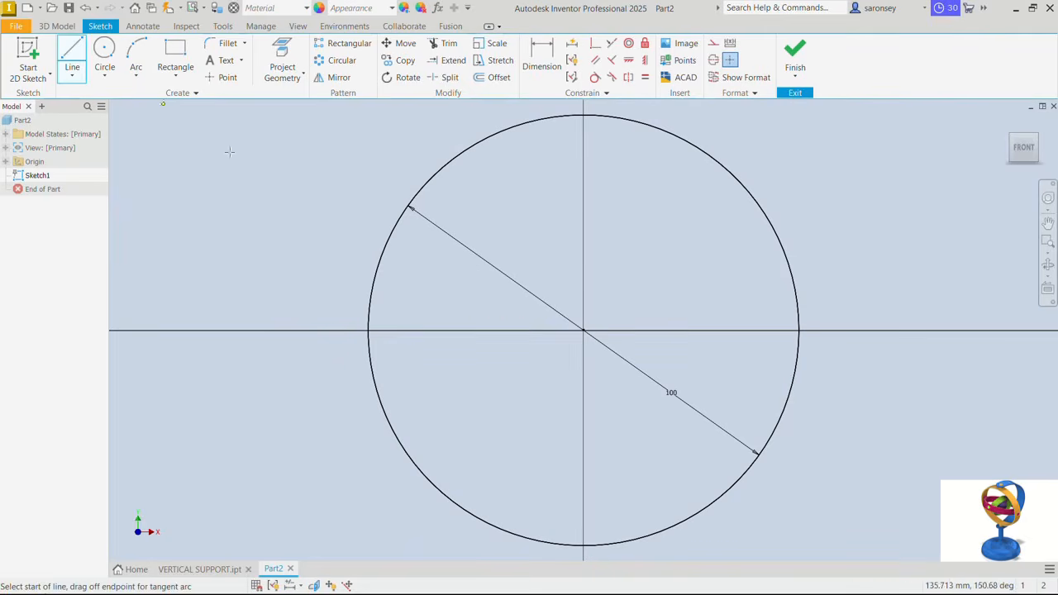
left_click(372, 292)
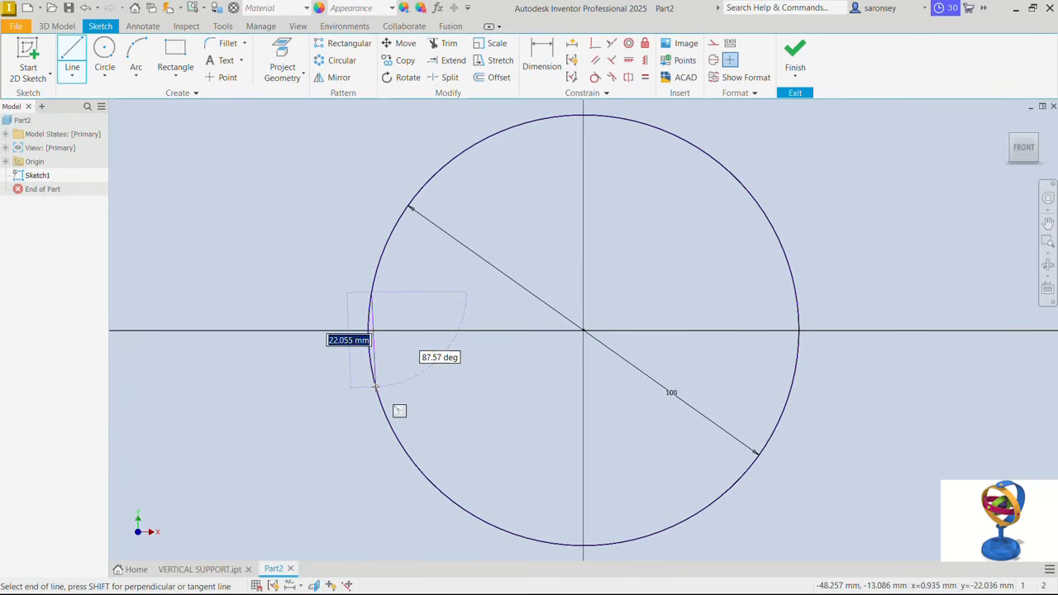
type("1")
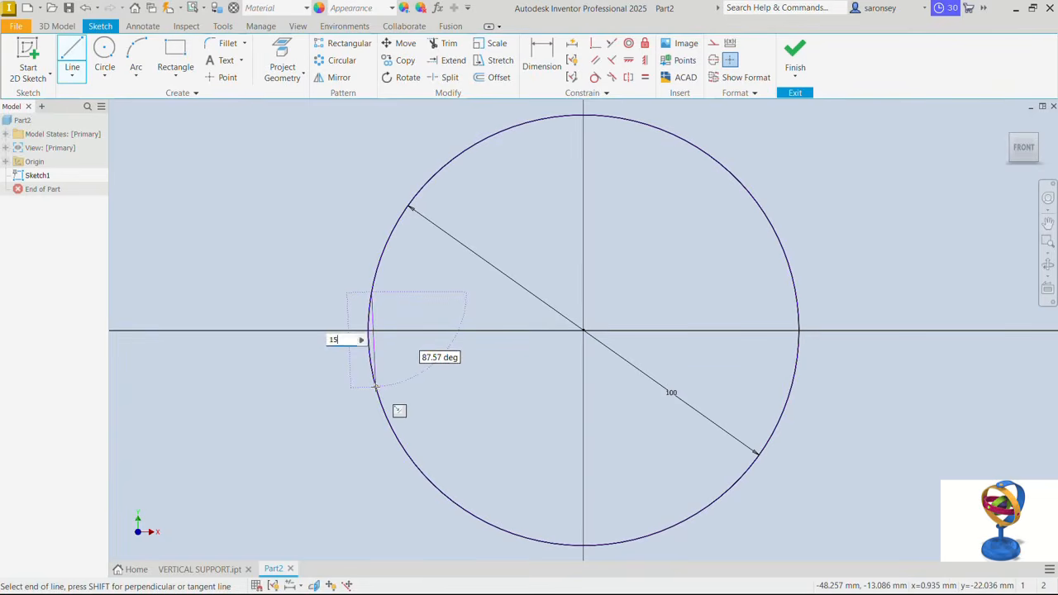
type("5")
key("Return")
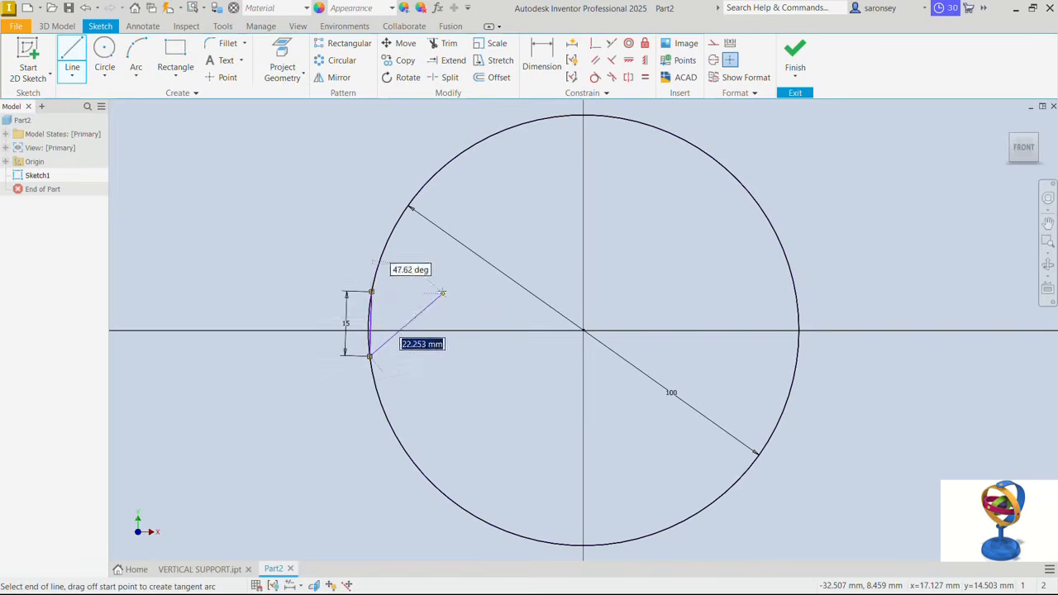
right_click(442, 293)
left_click(490, 292)
- Apply a vertical constraint to the 15 mm chord line
scroll(376, 333, "up", 5)
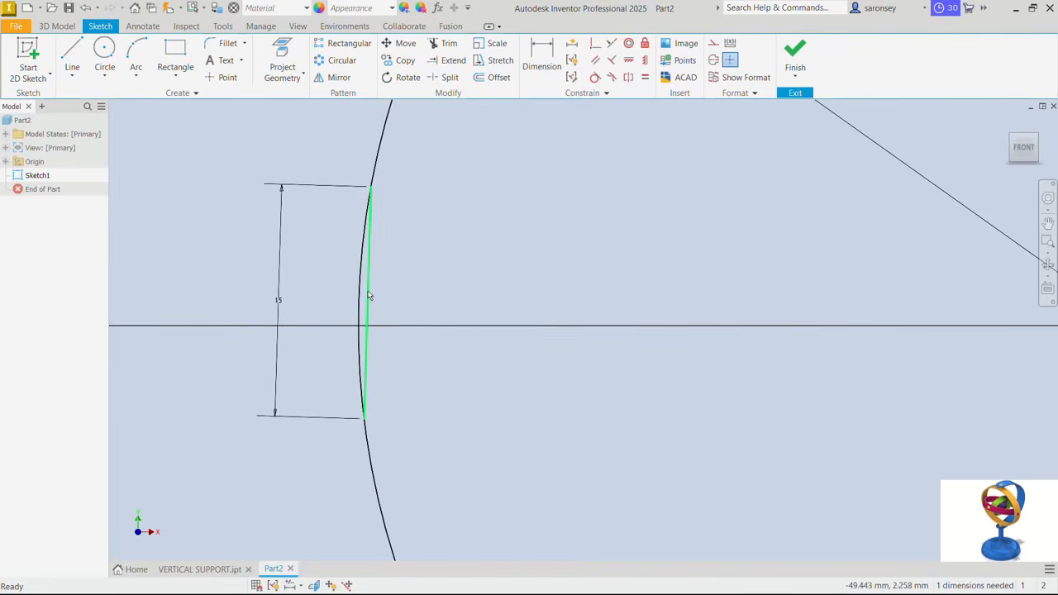
left_click(369, 296)
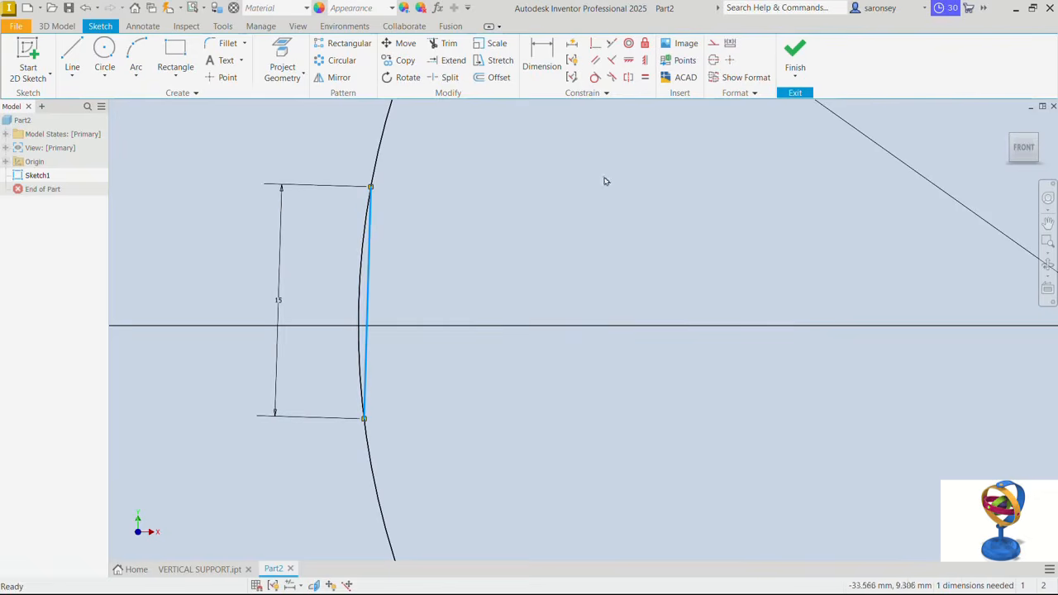
left_click(646, 61)
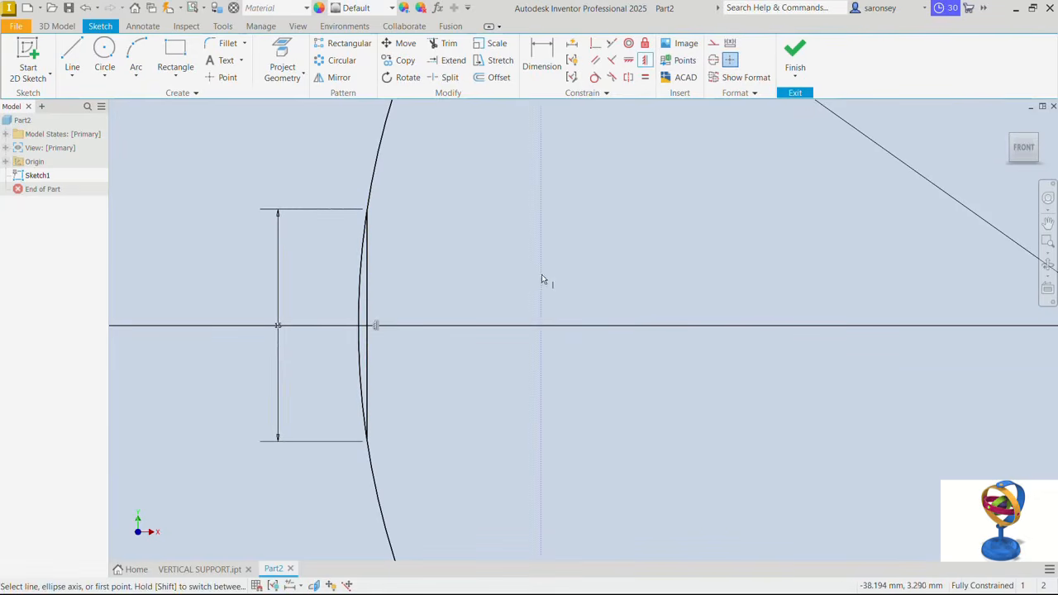
scroll(542, 275, "up", 5)
middle_click_drag(541, 275, 426, 319)
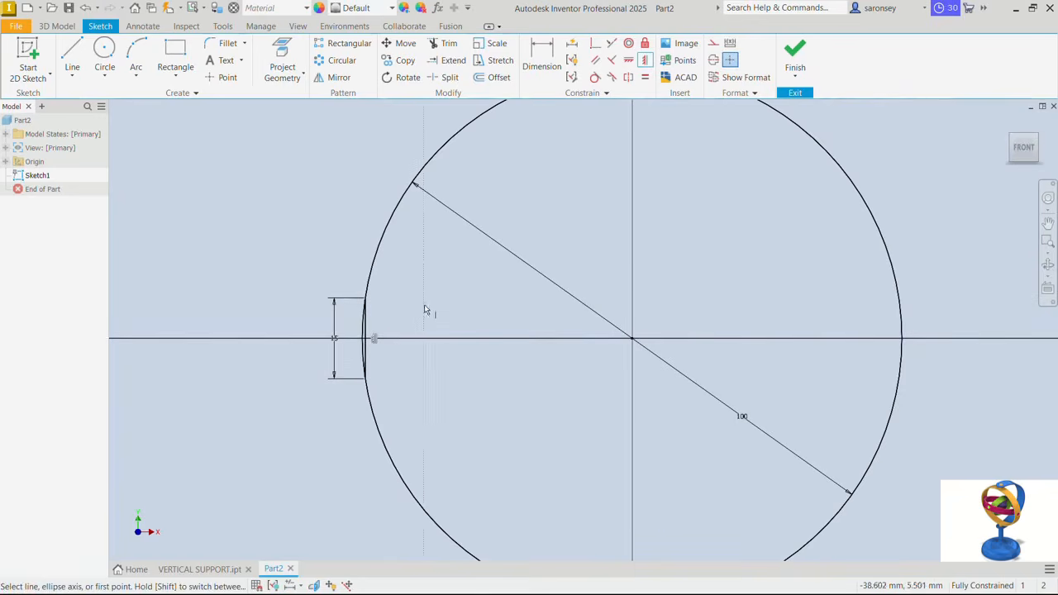
right_click(424, 301)
left_click(468, 298)
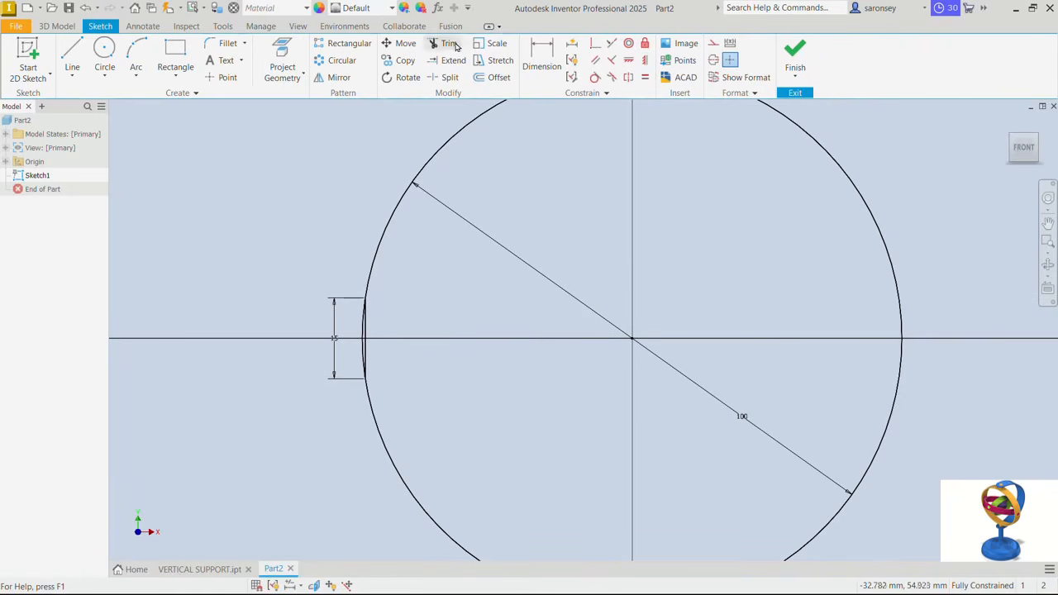
- Trim away the large portion of the 100 mm circle, keeping only the short arc beside the 15 mm line
key("x")
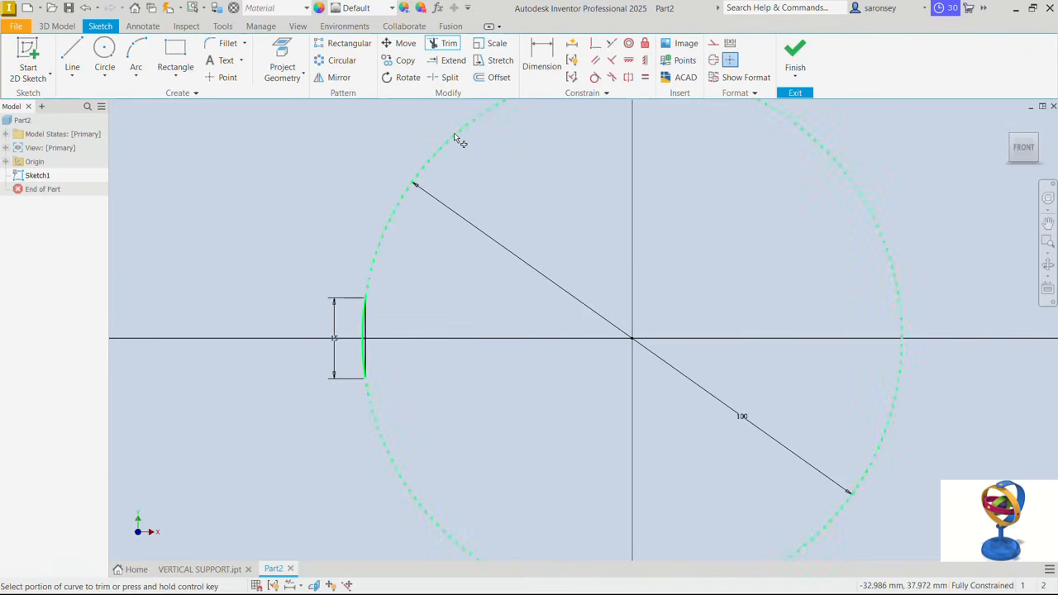
left_click(456, 137)
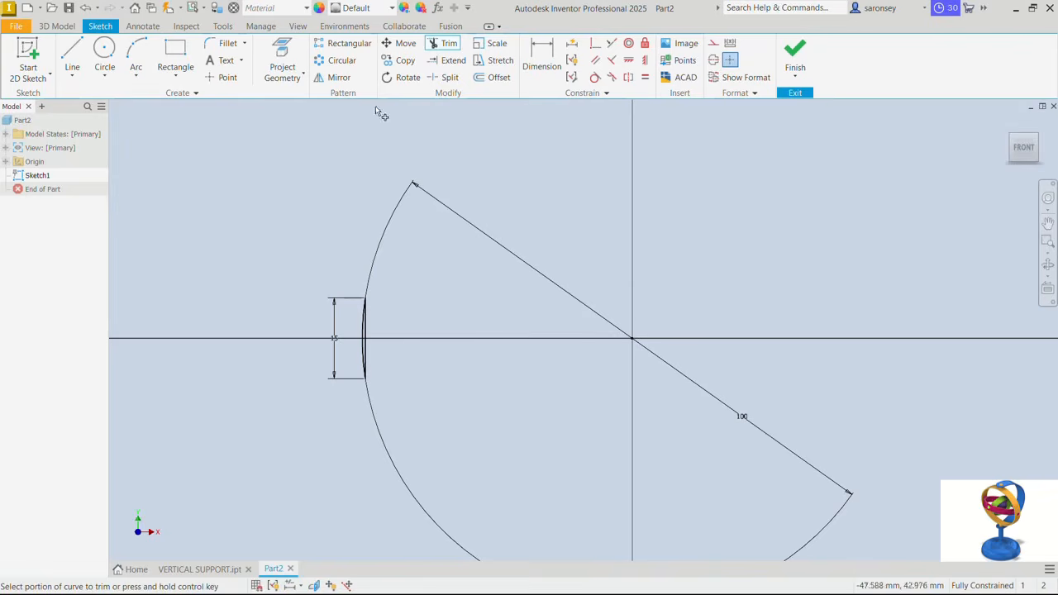
right_click(429, 276)
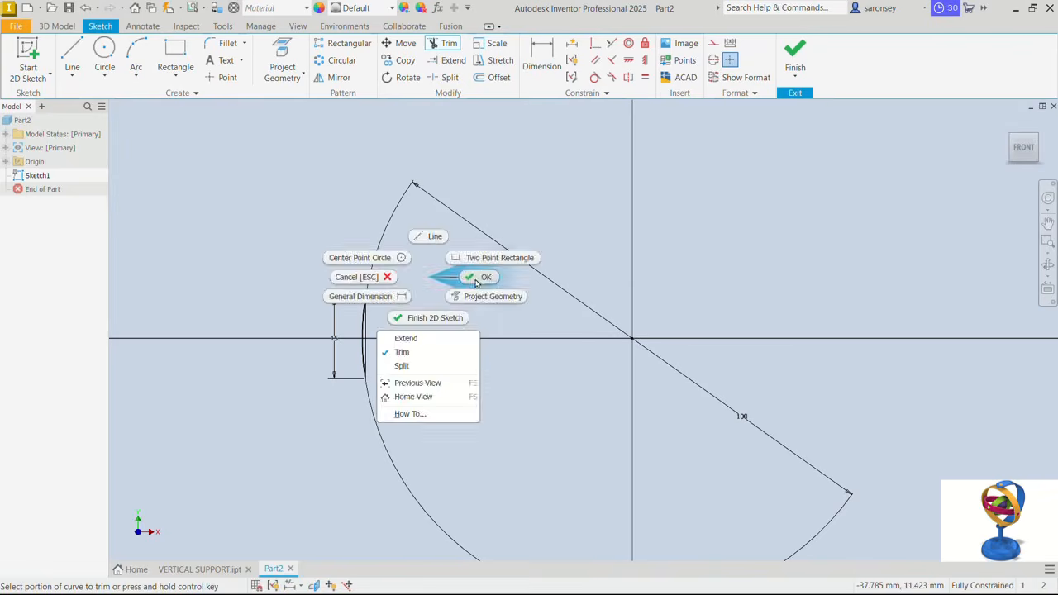
- Delete the vertical 15 mm chord line, leaving only the short arc in the sketch
left_click(479, 279)
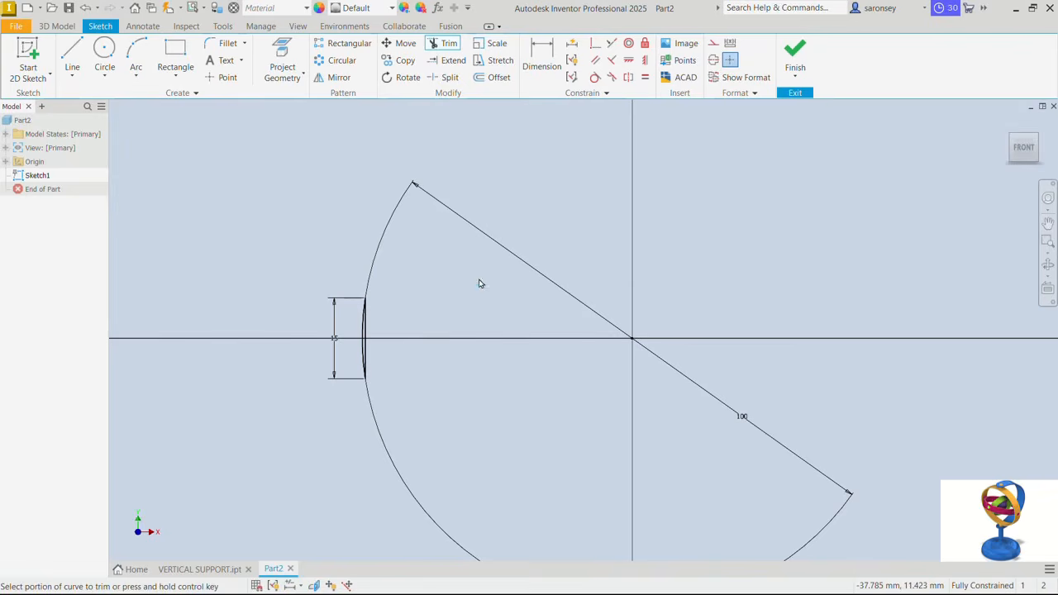
left_click(368, 337)
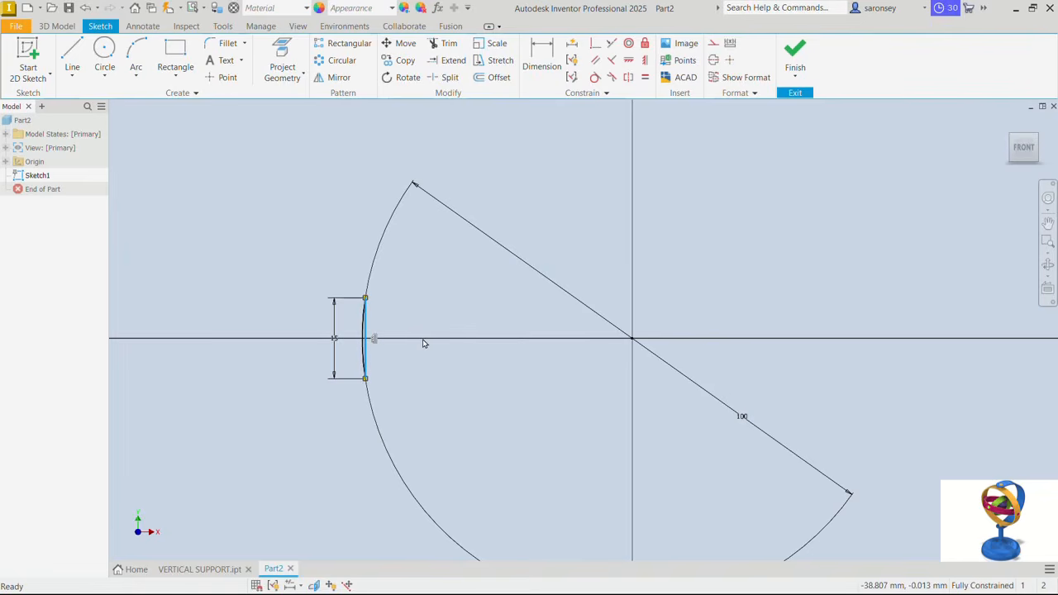
key("Delete")
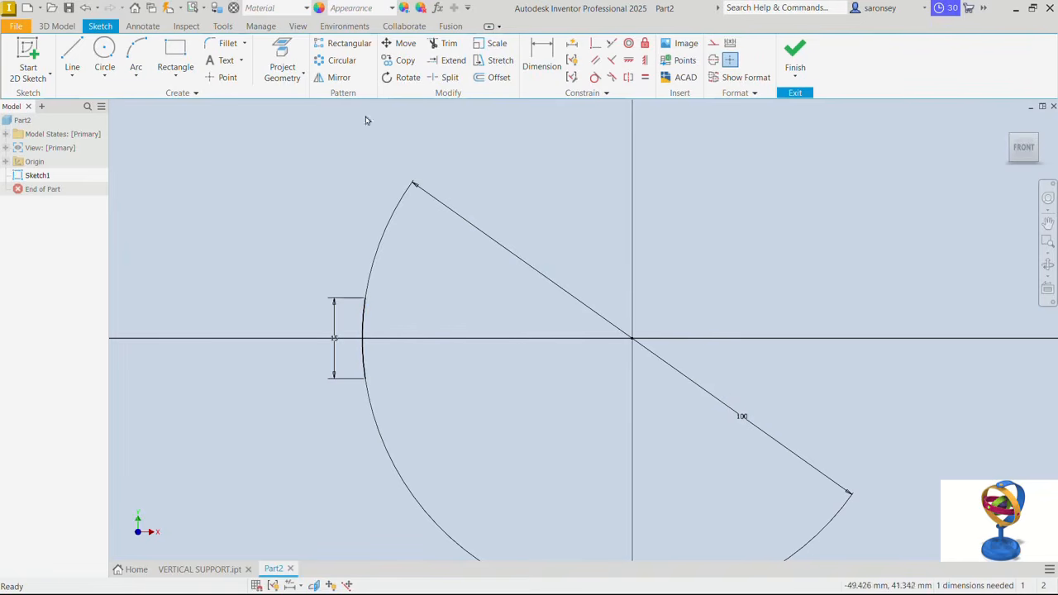
- Offset the short arc 2 mm inward, towards the circle's centre
left_click(495, 78)
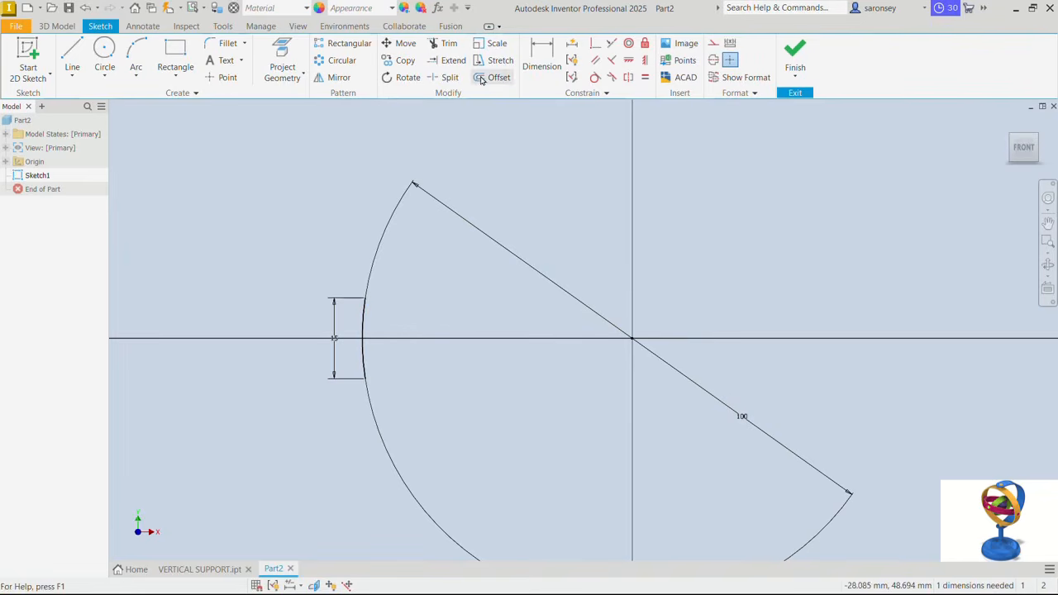
left_click(364, 316)
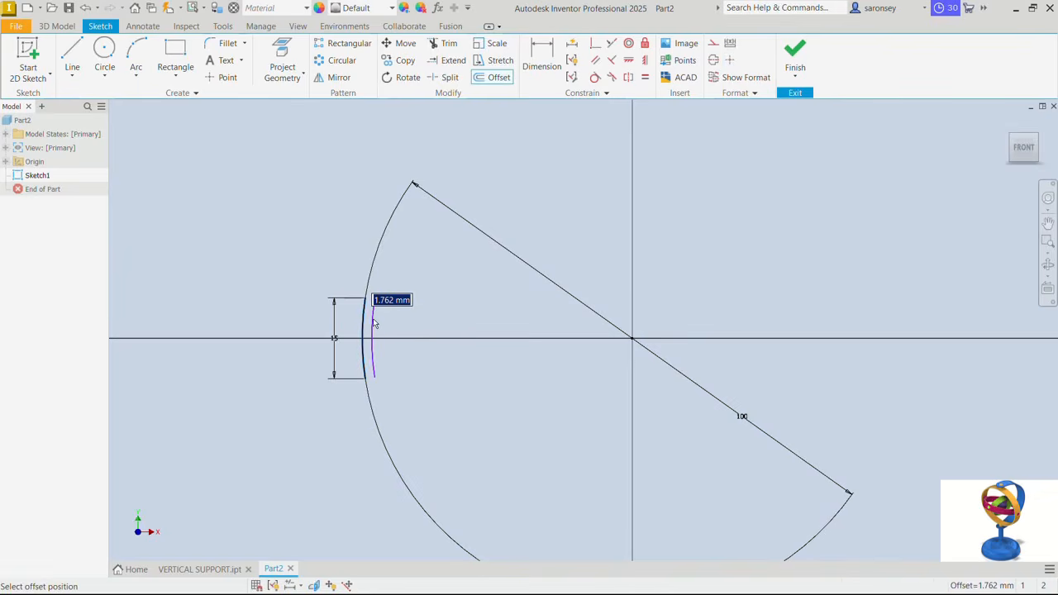
type("2")
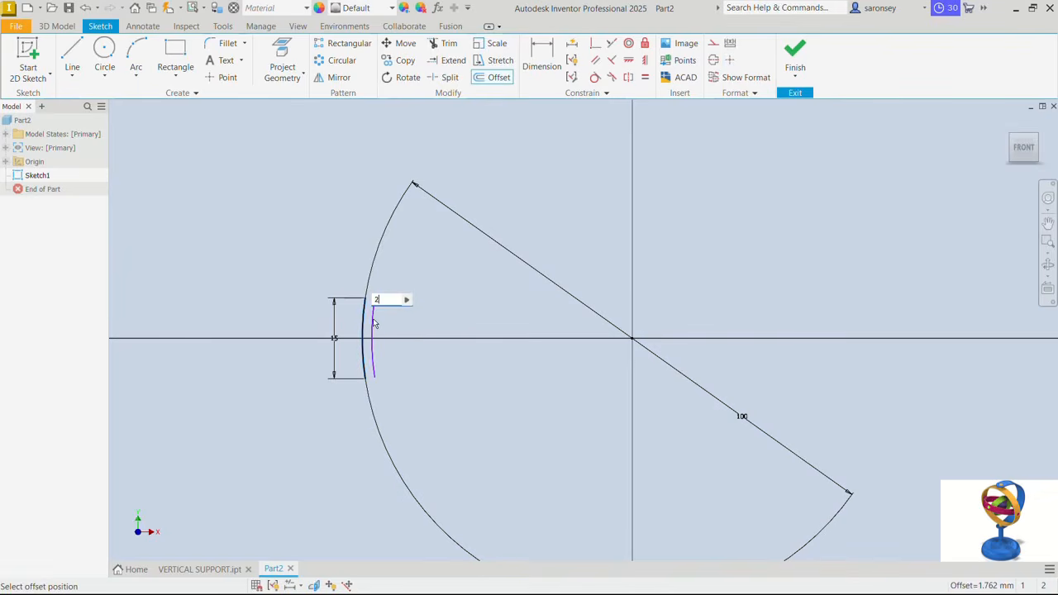
key("Return")
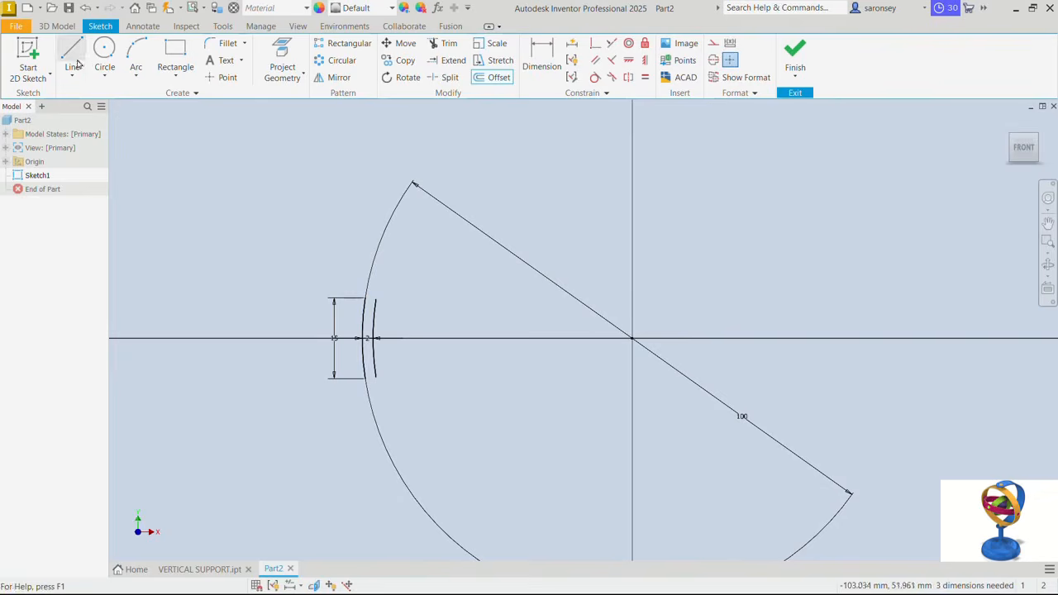
- Draw two short lines joining the upper and lower ends of the two arcs into a closed profile
left_click(72, 56)
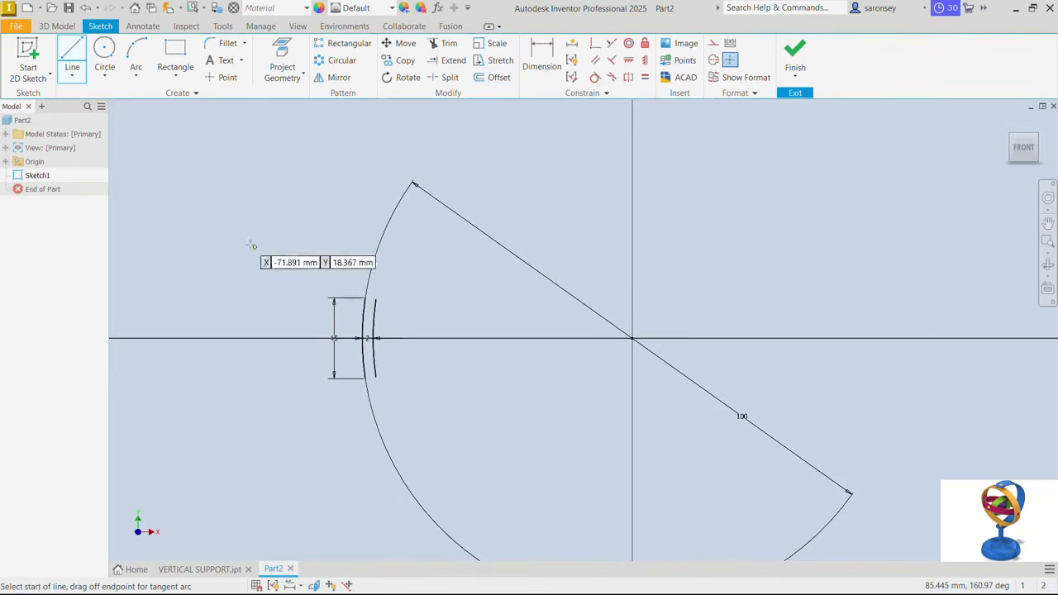
left_click(367, 299)
double_click(376, 298)
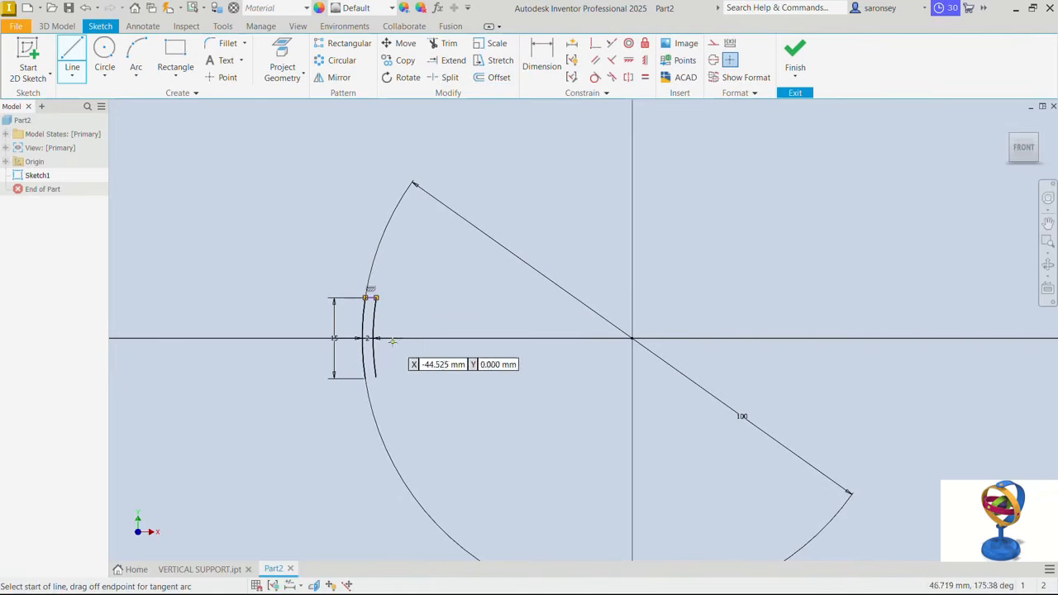
left_click(366, 378)
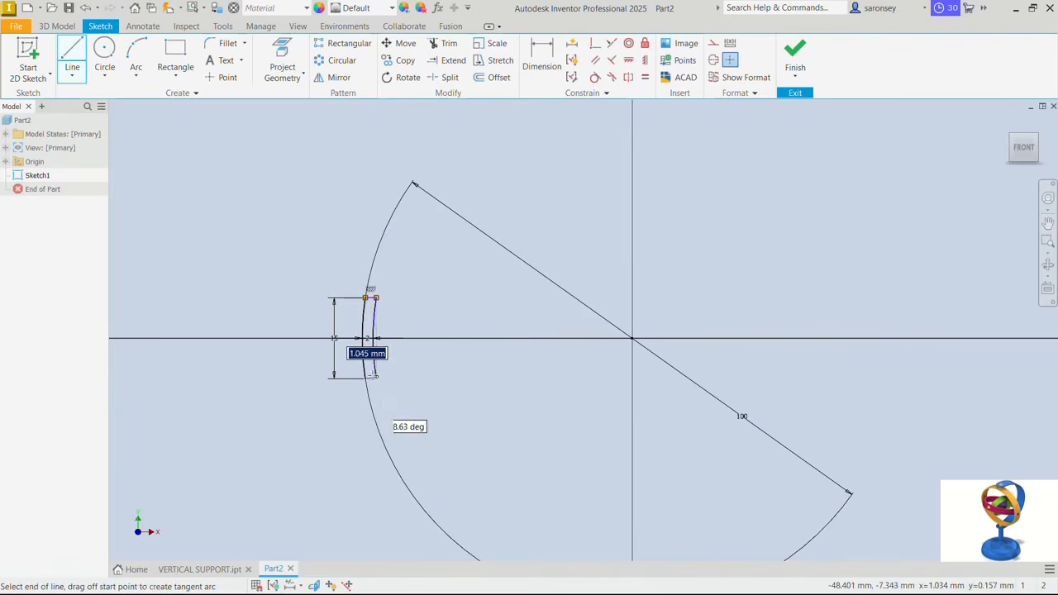
right_click(427, 270)
left_click(456, 273)
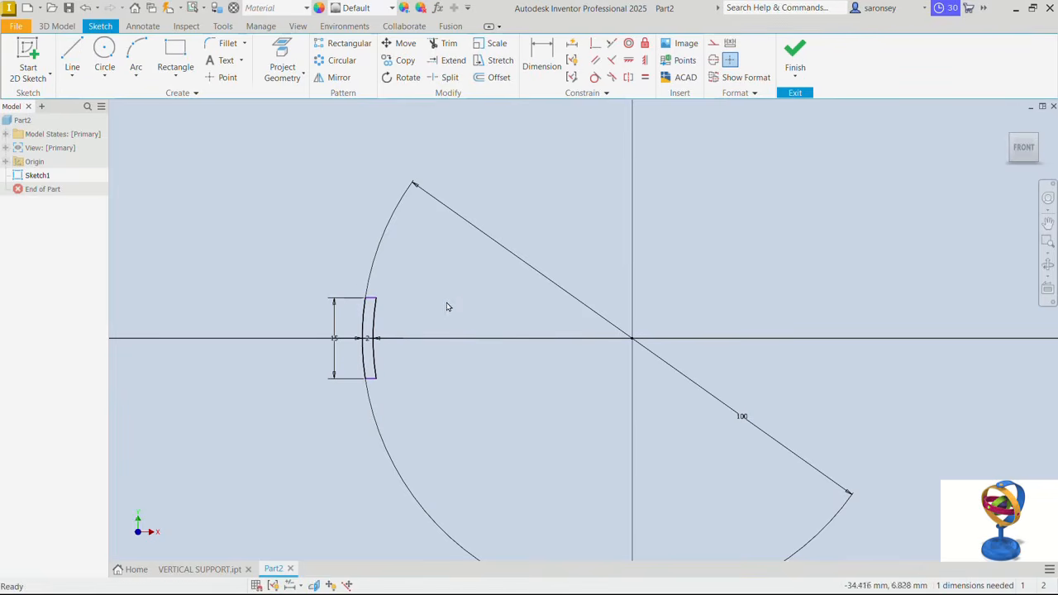
- Apply a horizontal constraint between the outer arc's midpoint and the origin, and finish the sketch
left_click(629, 62)
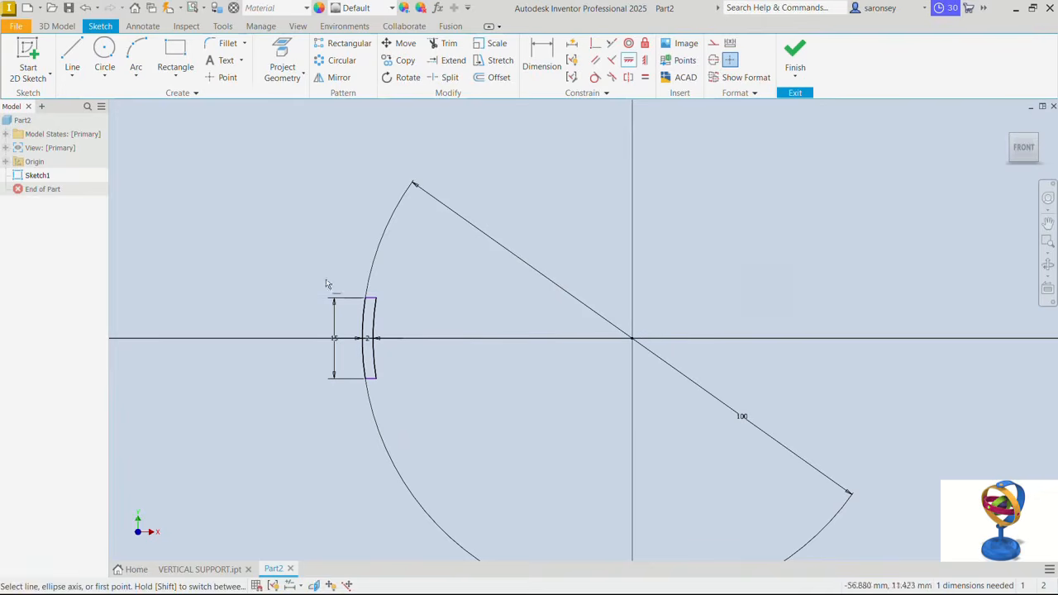
left_click(364, 340)
left_click(633, 343)
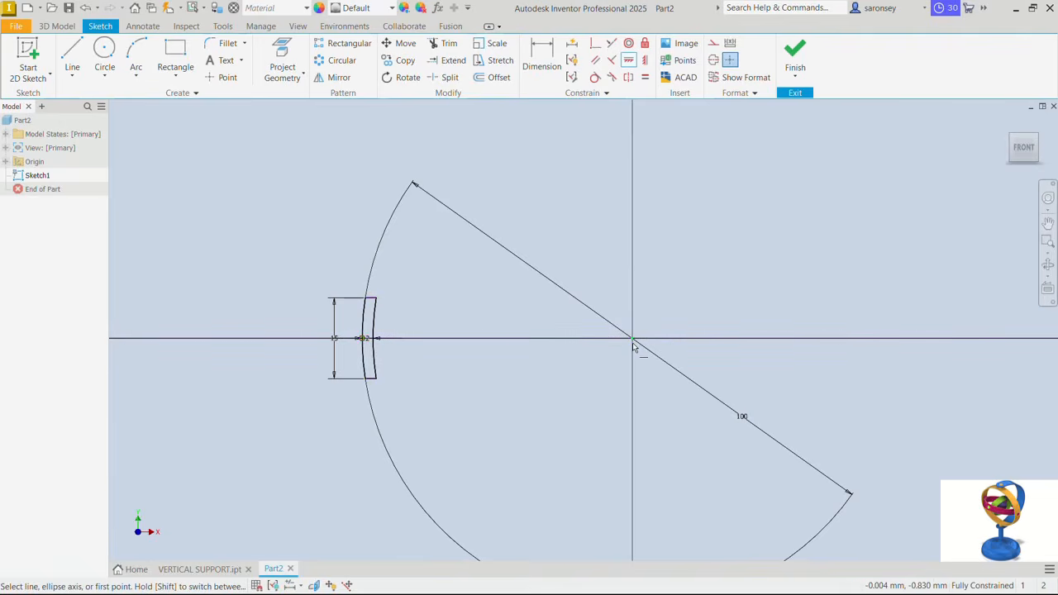
right_click(552, 210)
left_click(593, 211)
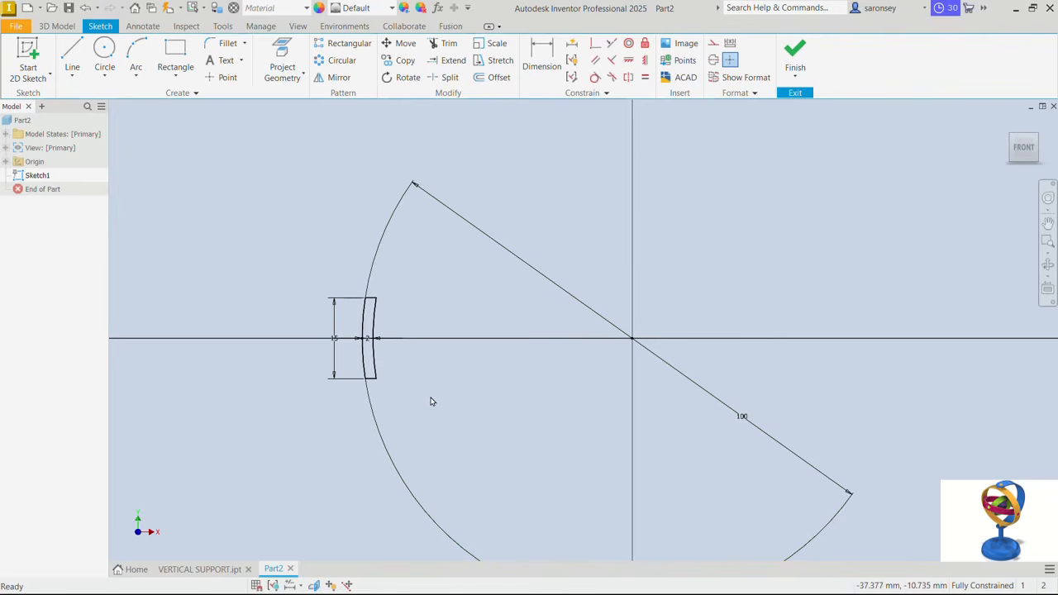
left_click(790, 53)
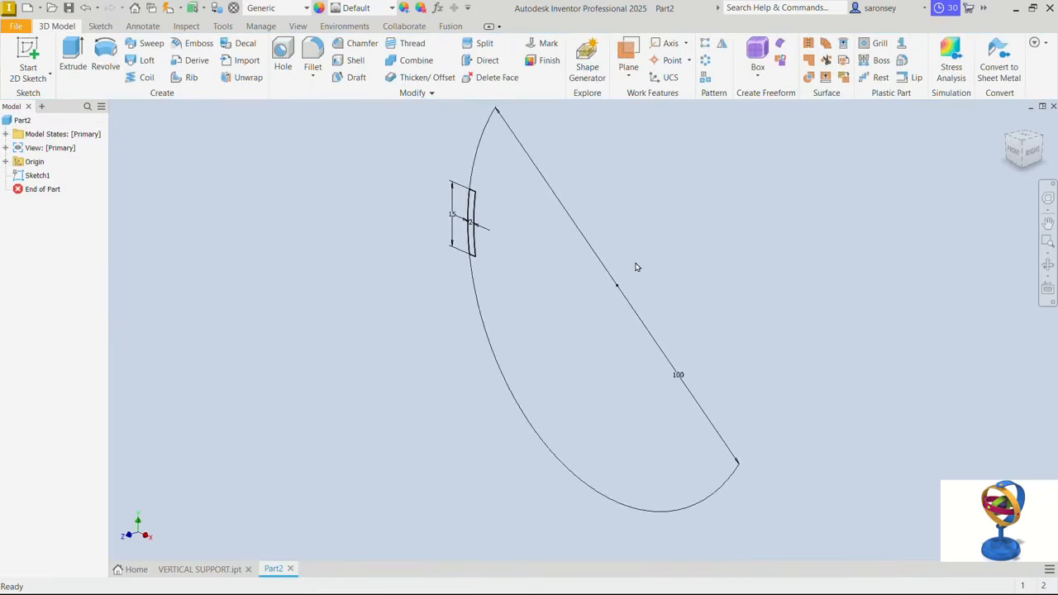
- Revolve the closed arc profile a full 360 degrees about the Y axis to form a ring
left_click(112, 58)
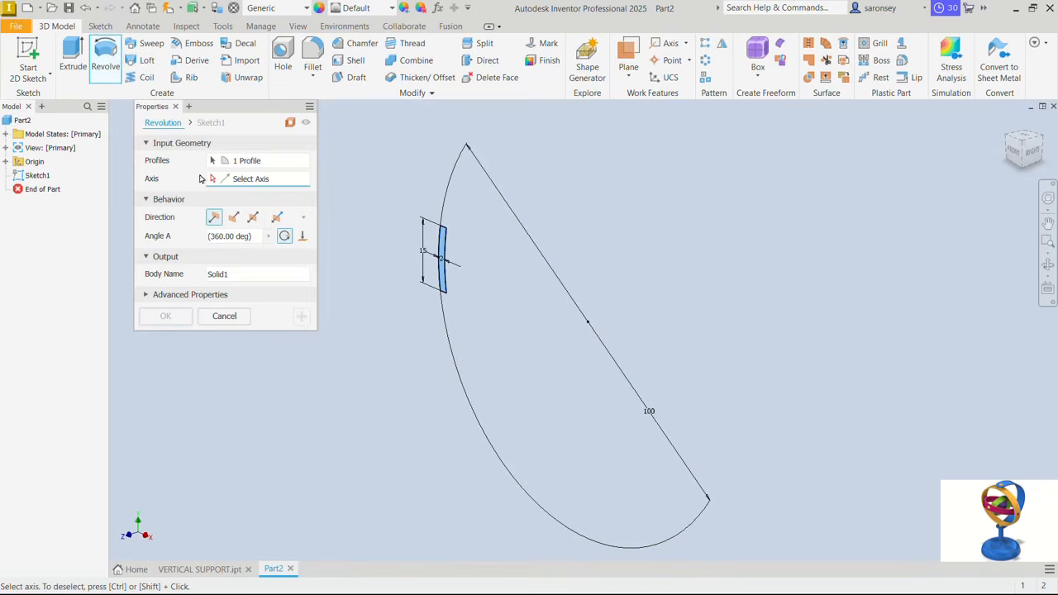
left_click(5, 162)
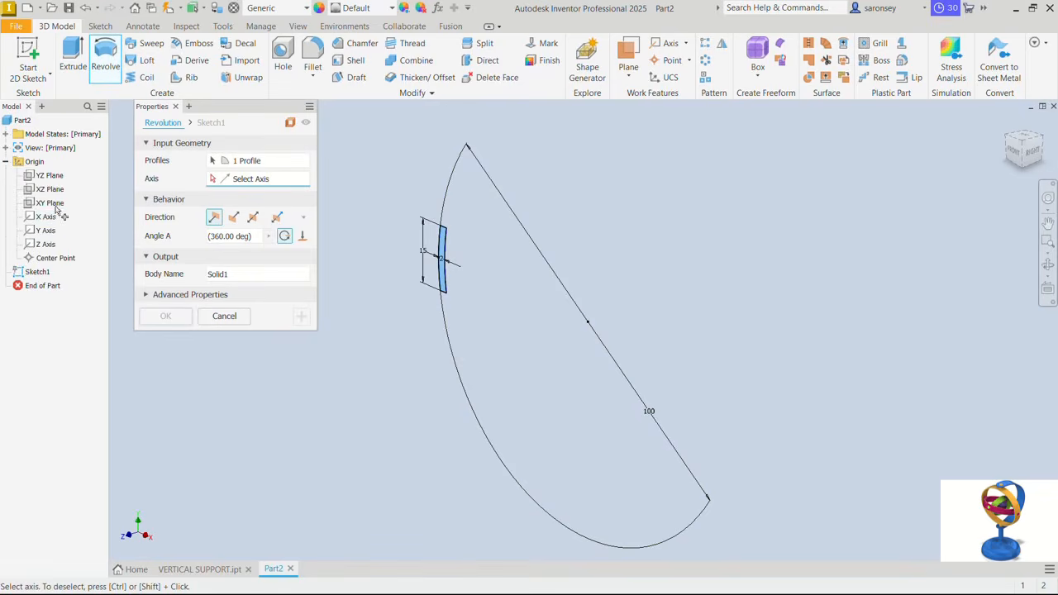
left_click(45, 230)
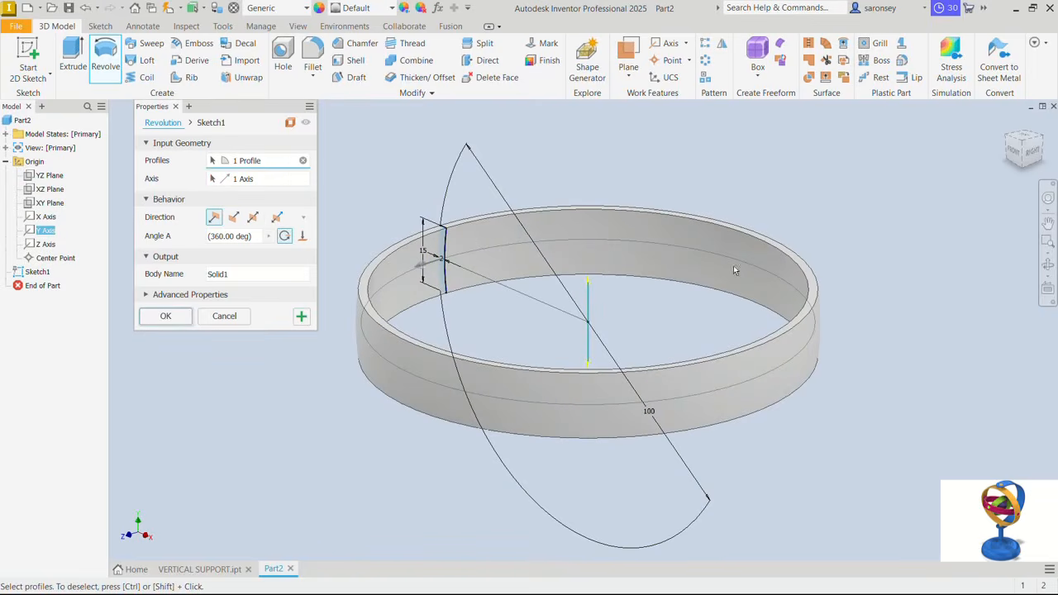
left_click(166, 316)
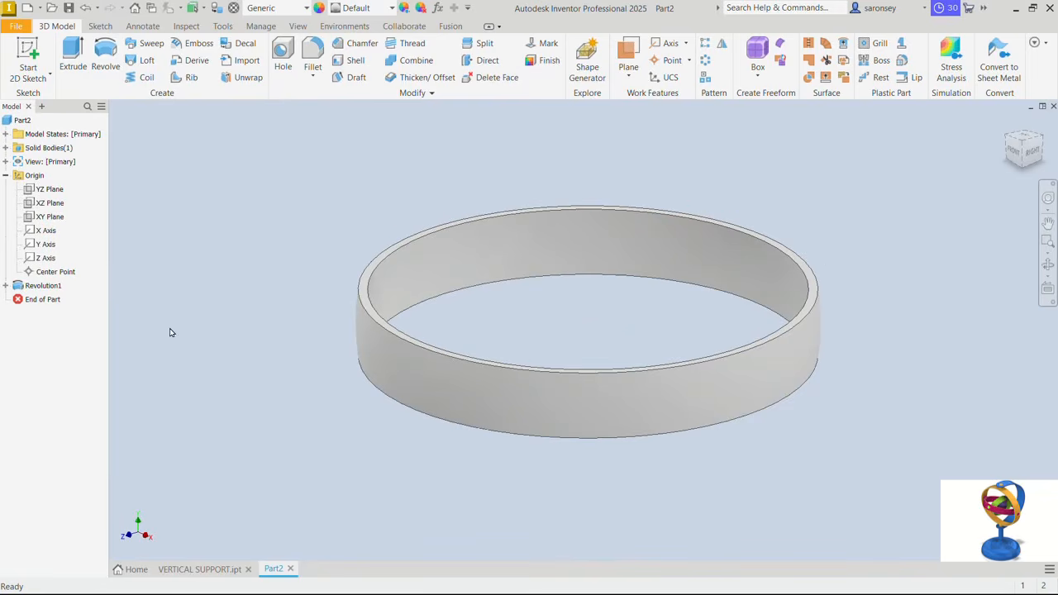
- Start a new sketch on the XY plane and slice the graphics at the sketch plane
left_click(51, 217)
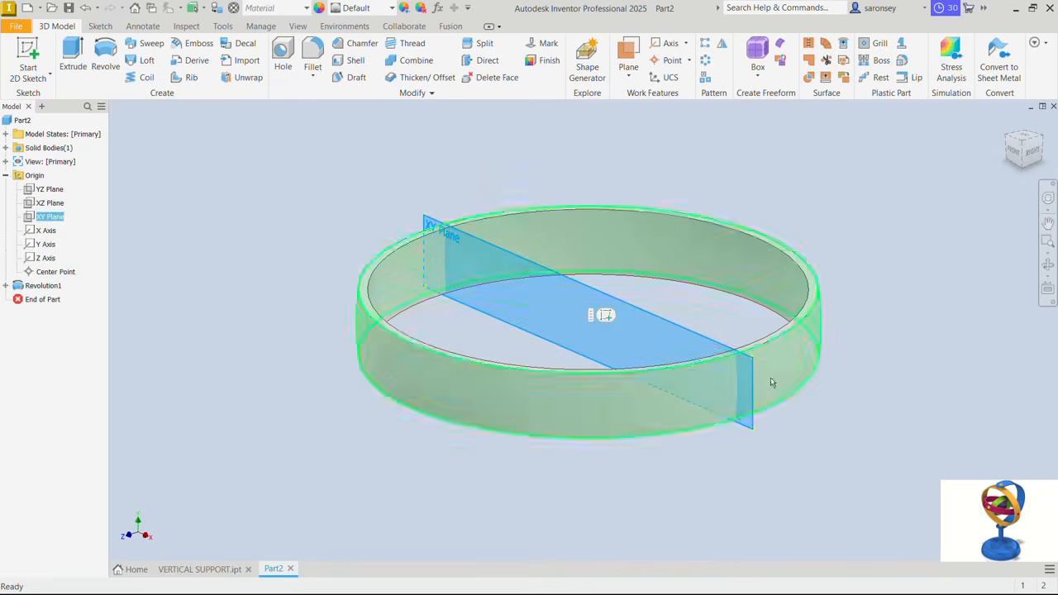
key("s")
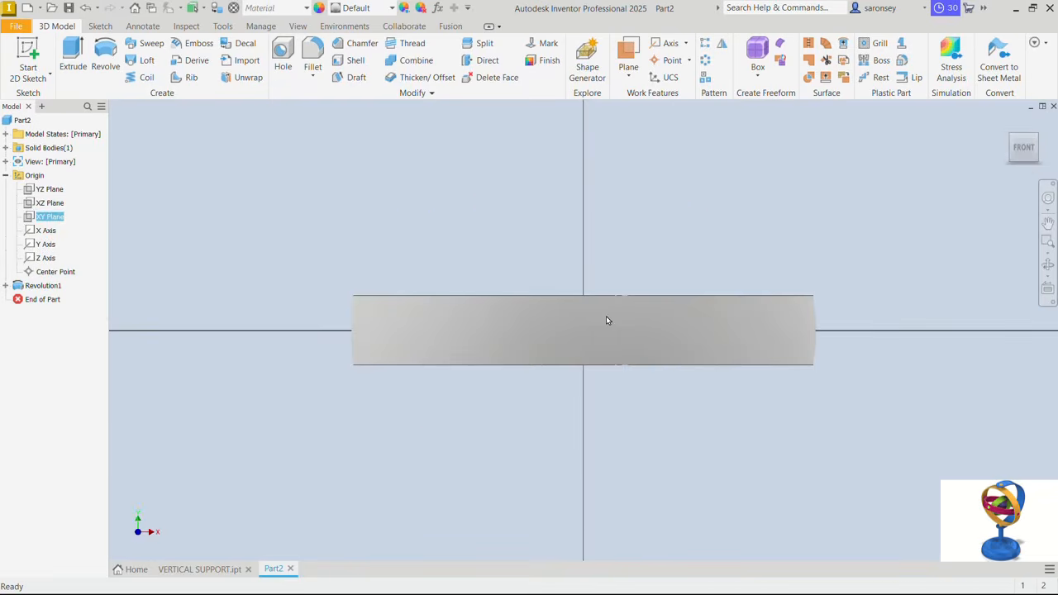
left_click(106, 52)
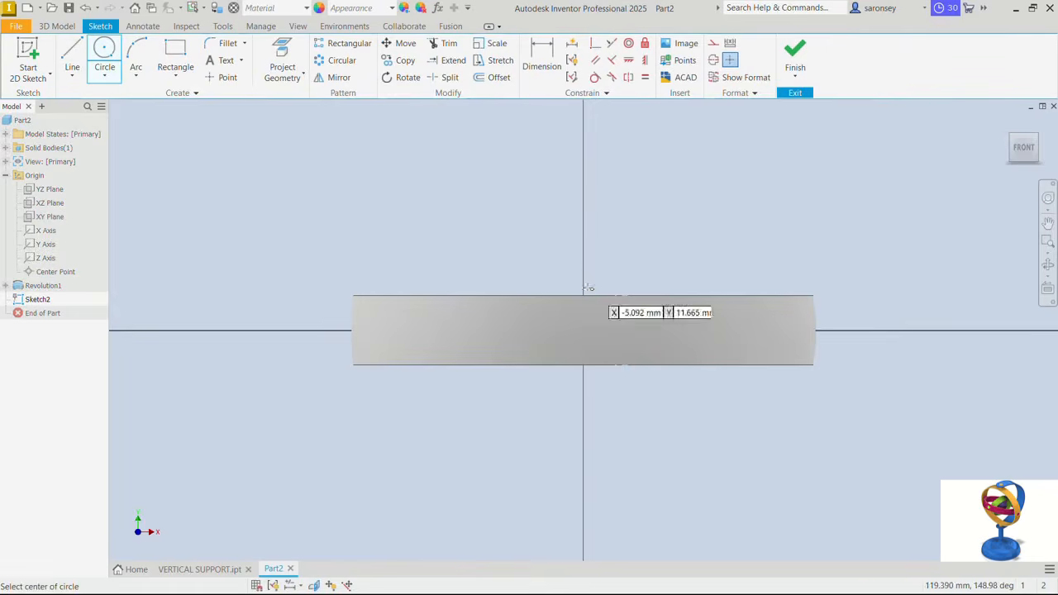
left_click(314, 585)
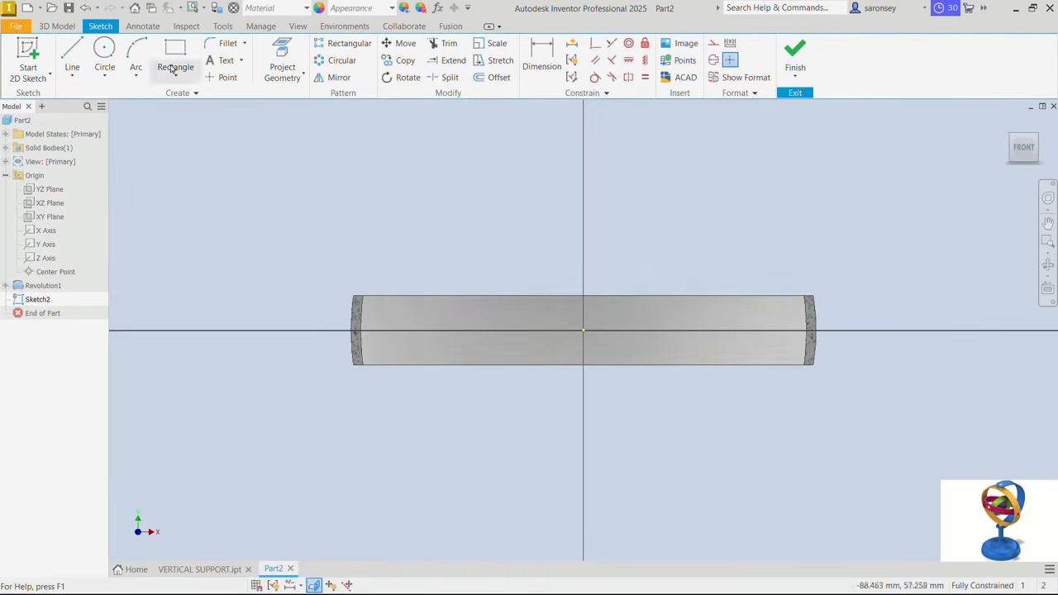
- Sketch an 8 mm diameter circle centred on the origin and finish the sketch
left_click(105, 51)
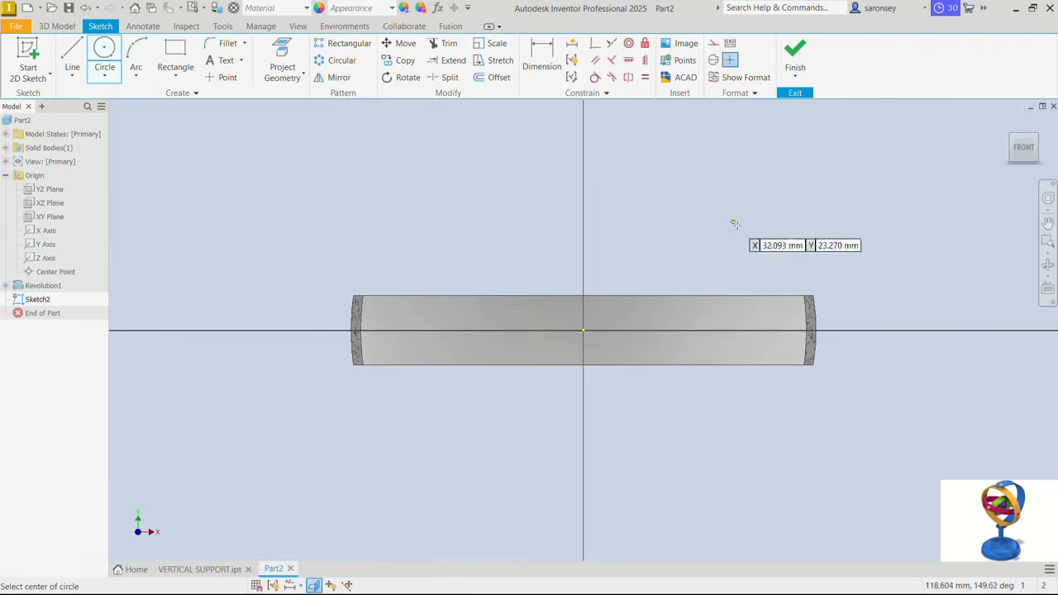
left_click(584, 331)
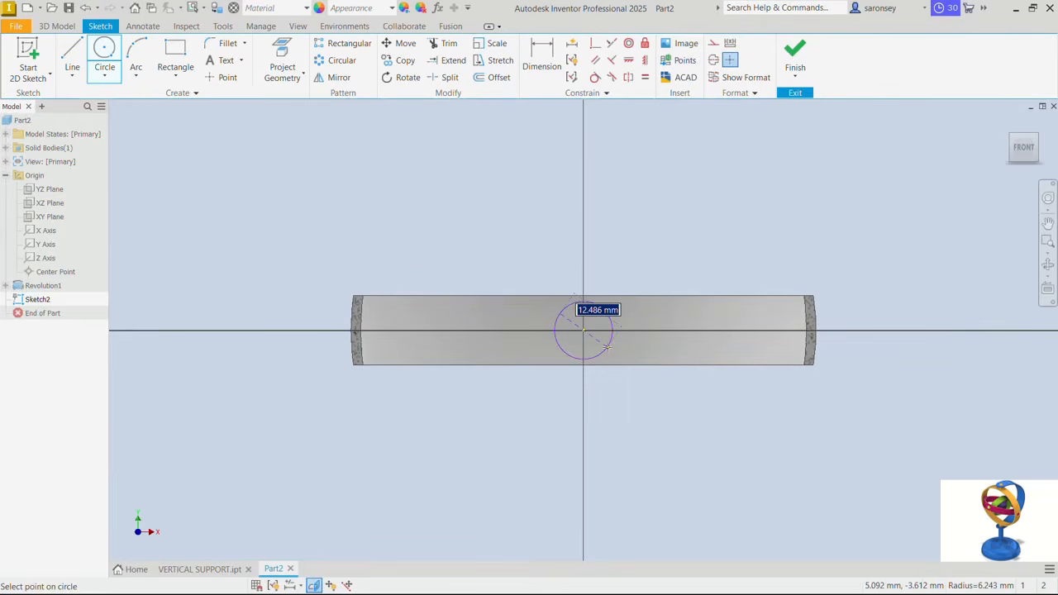
type("8")
key("Return")
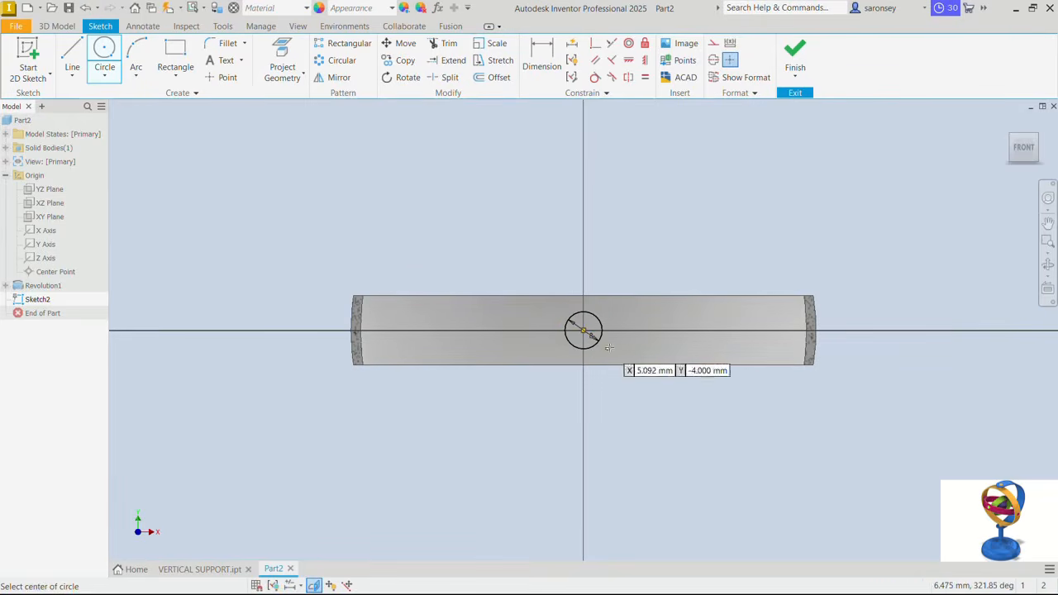
left_click(806, 57)
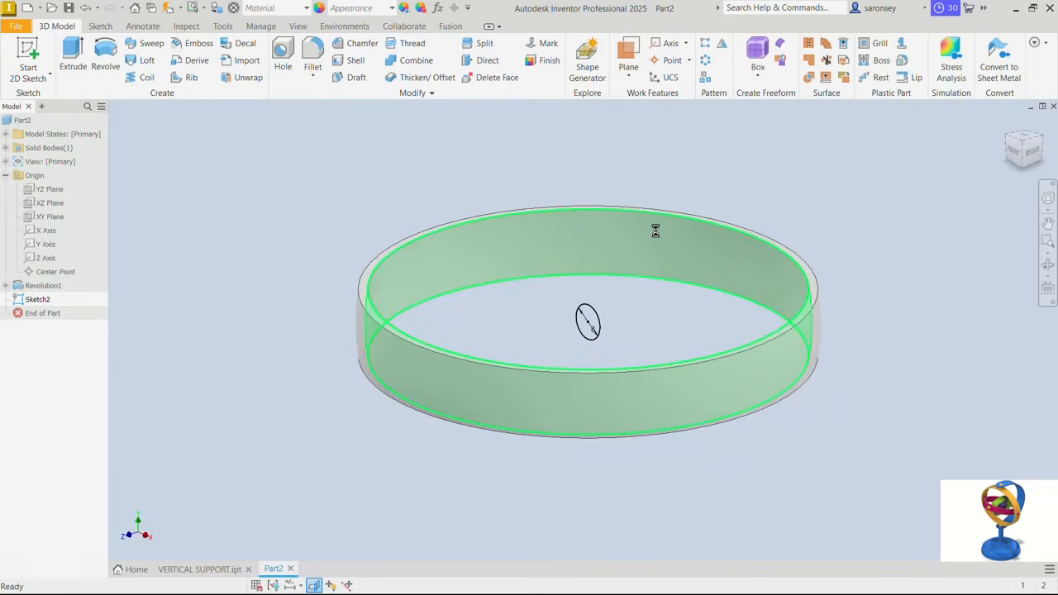
- Extrude the 8 mm circle symmetrically through all as a cut, making two opposite holes in the ring
left_click(76, 56)
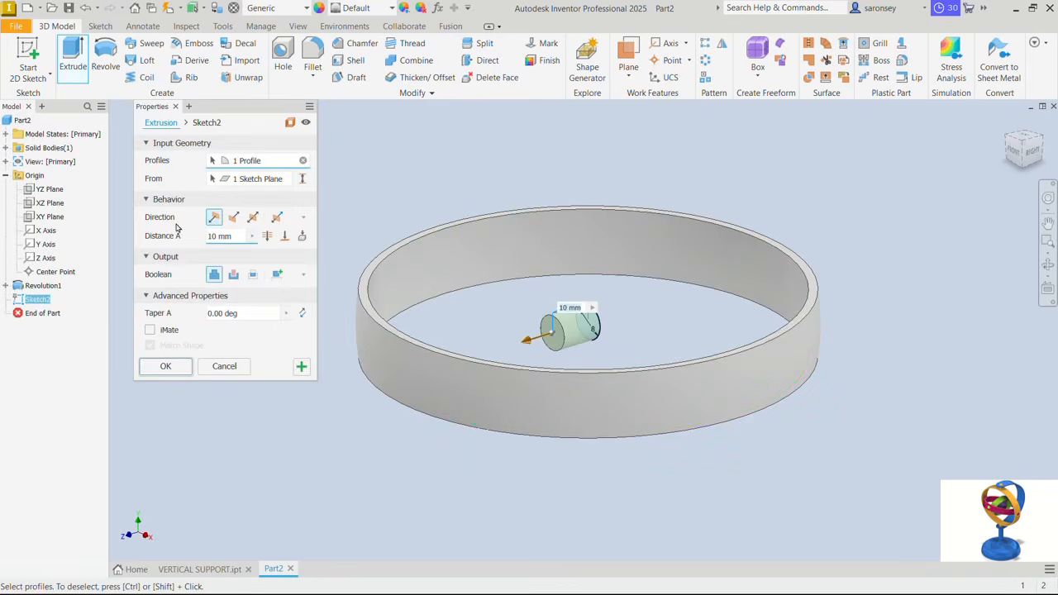
left_click(253, 218)
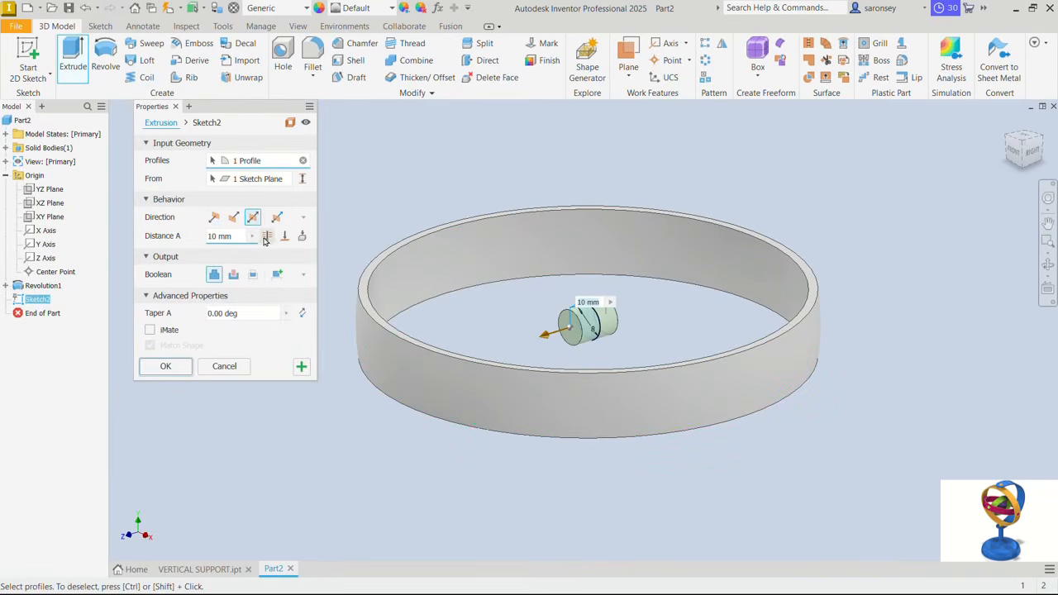
left_click(267, 236)
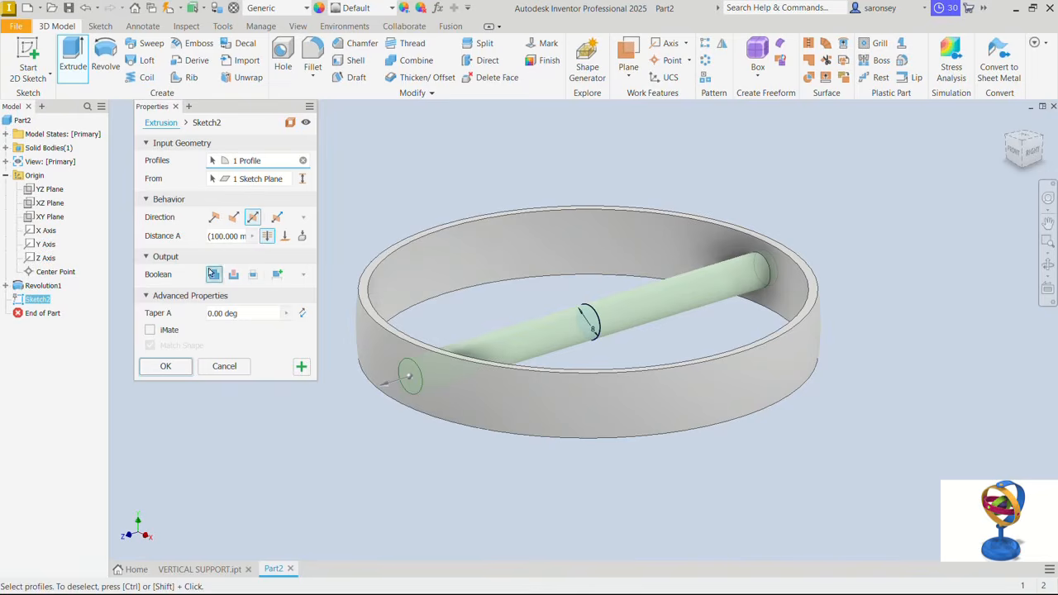
left_click(233, 276)
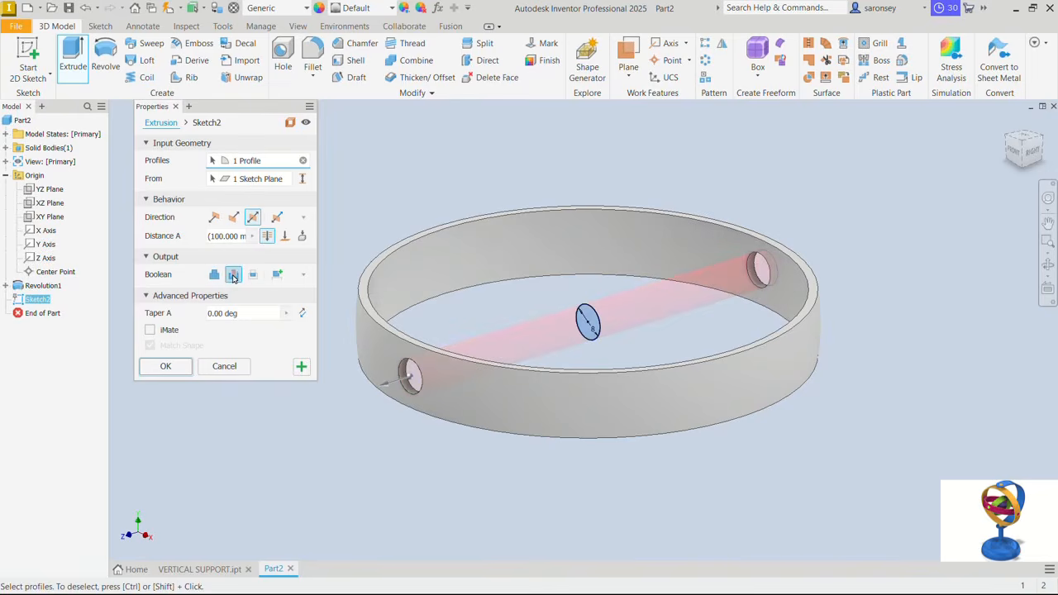
left_click(166, 369)
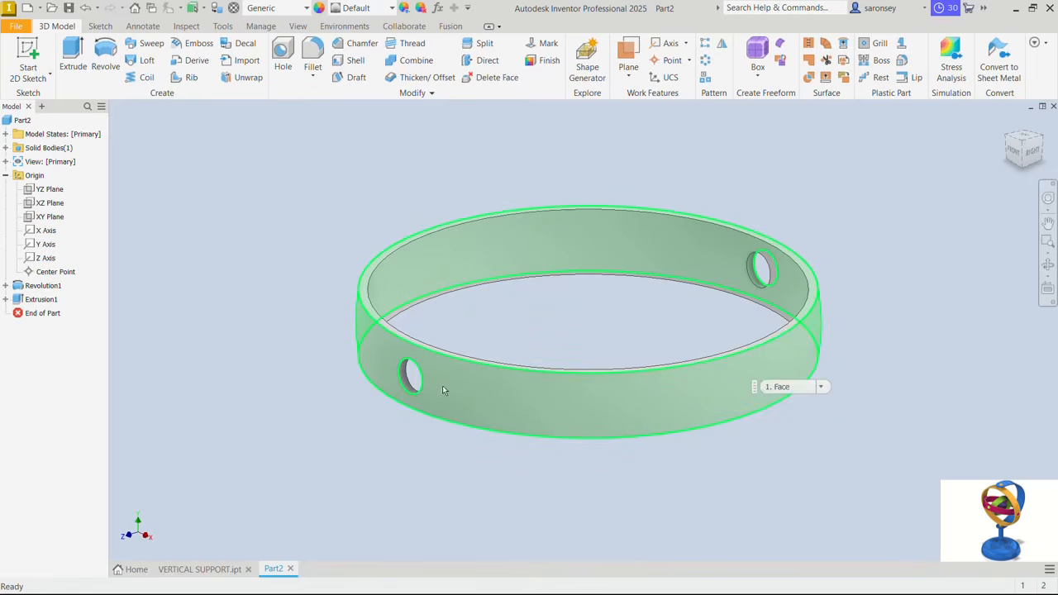
- Create a work plane offset 60 mm from the YZ plane
key("F6")
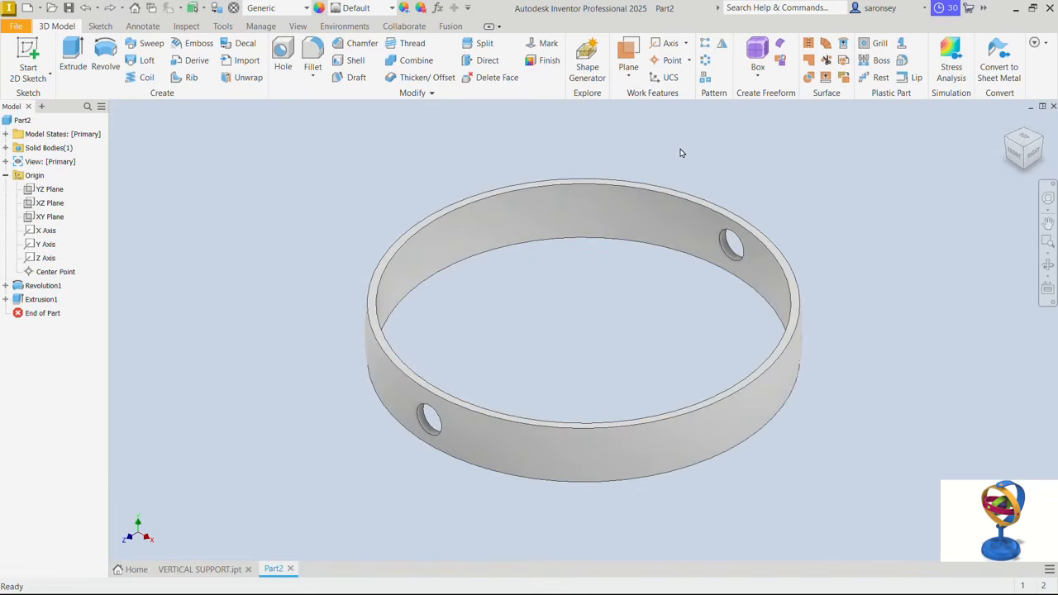
left_click(632, 76)
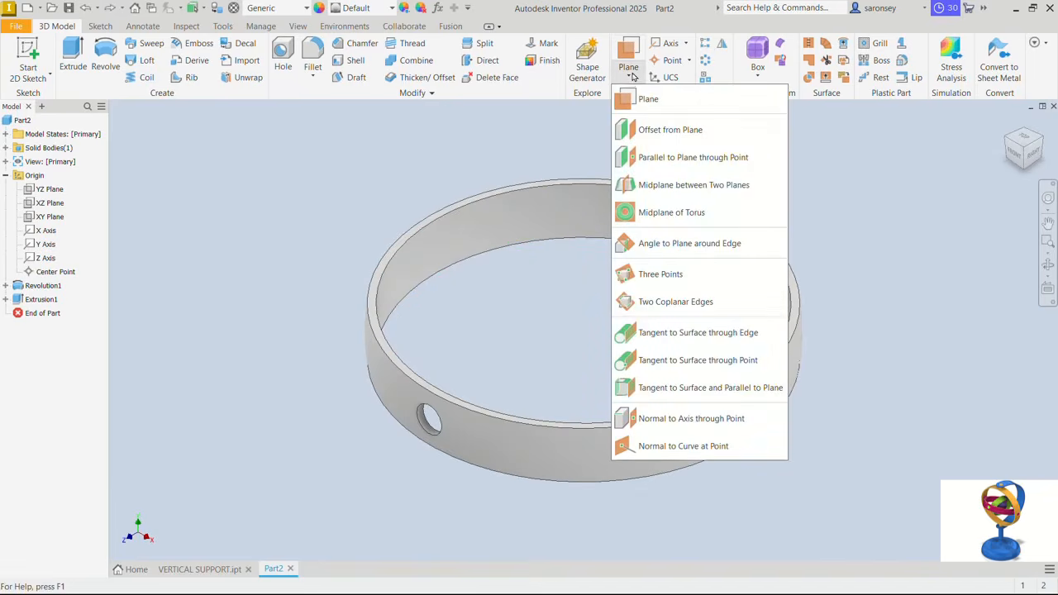
left_click(657, 132)
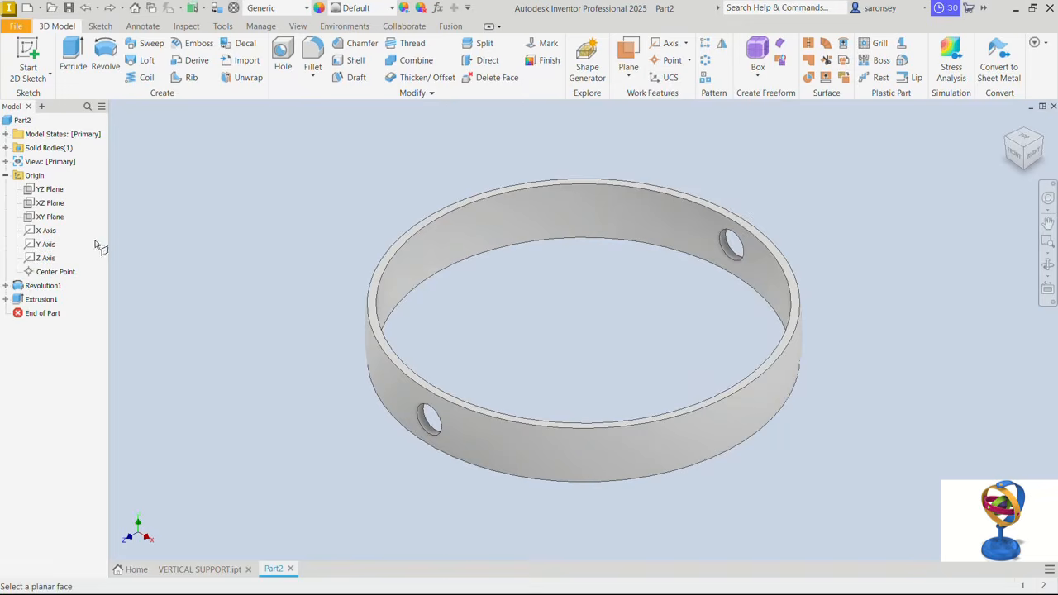
left_click(51, 193)
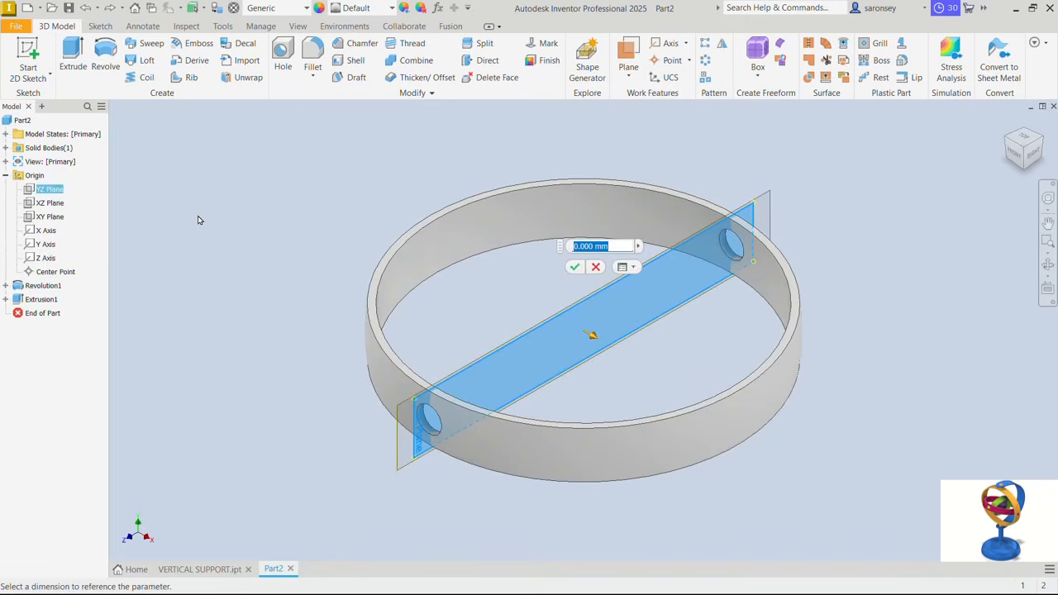
type("60")
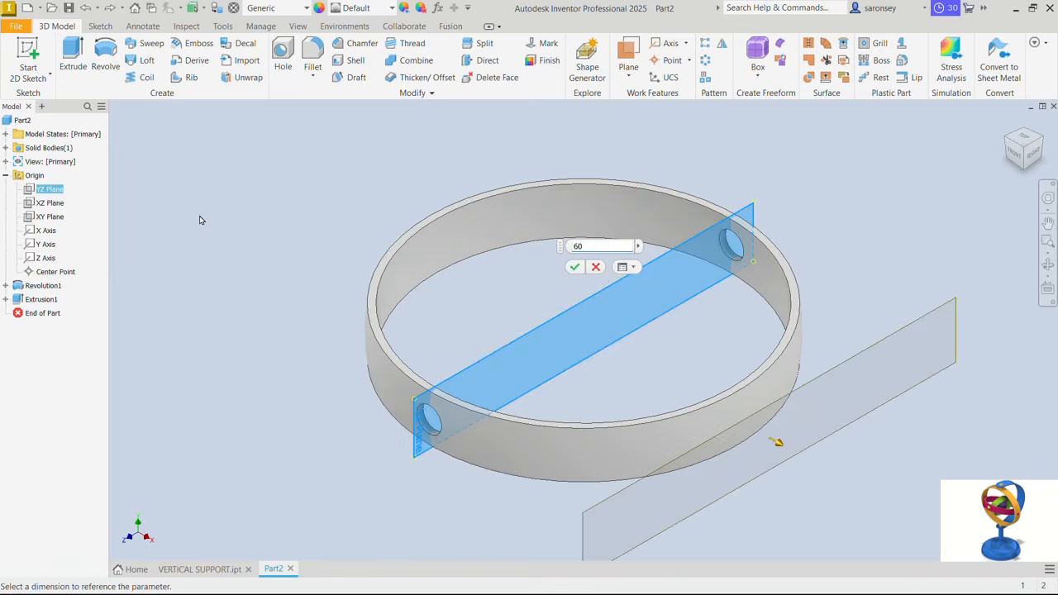
left_click(574, 266)
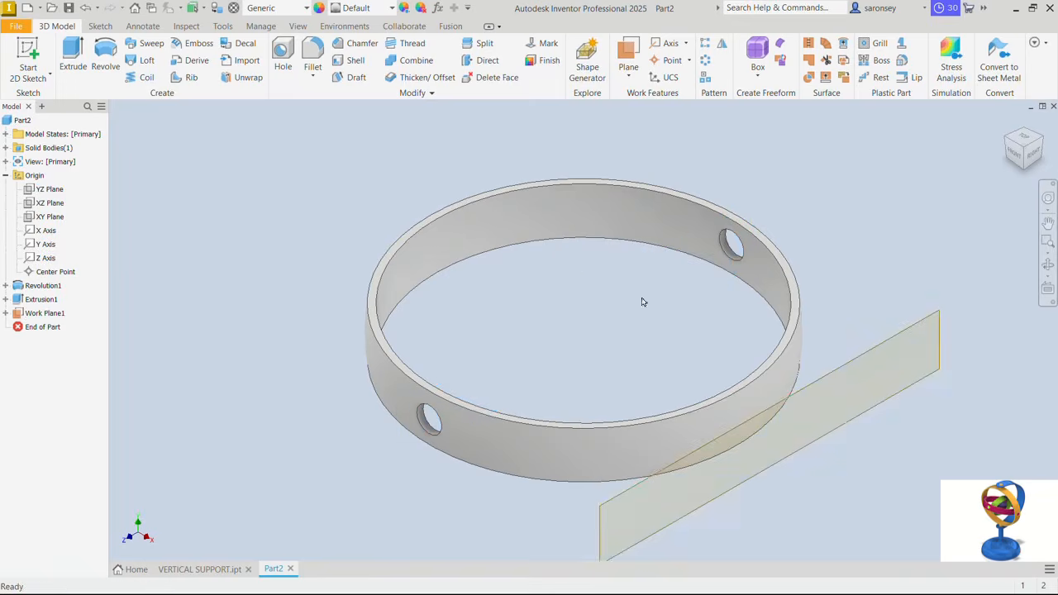
- Sketch an 8 mm diameter circle centred on the origin on the offset work plane and finish the sketch
left_click(890, 339)
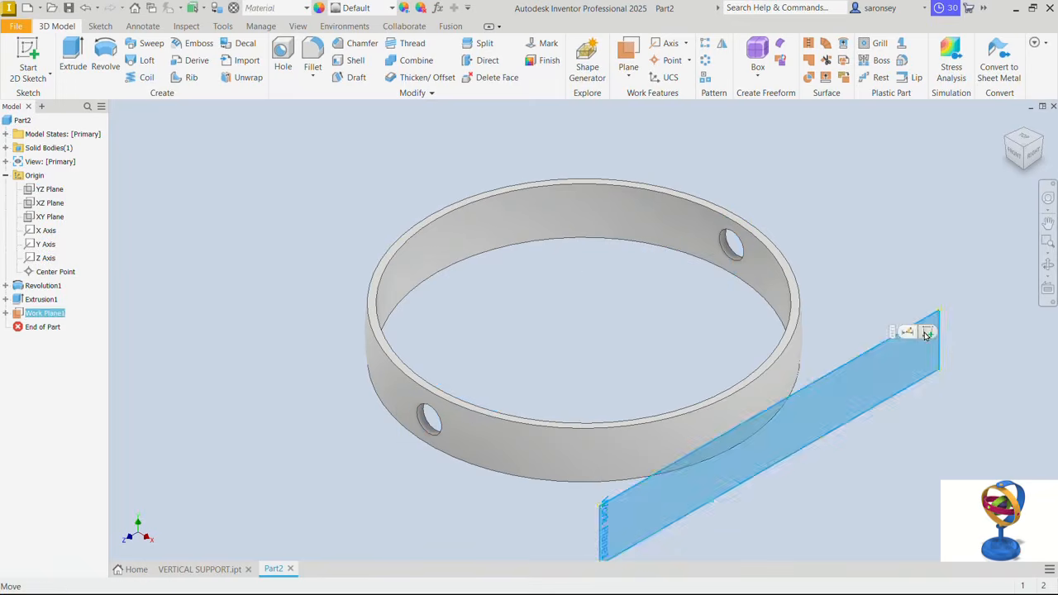
key("s")
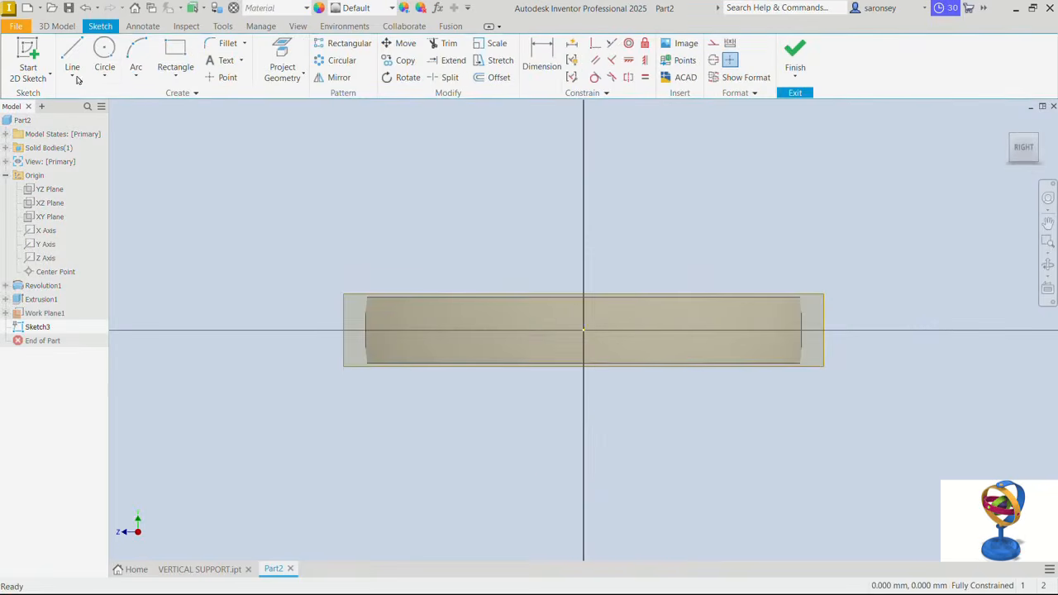
left_click(105, 50)
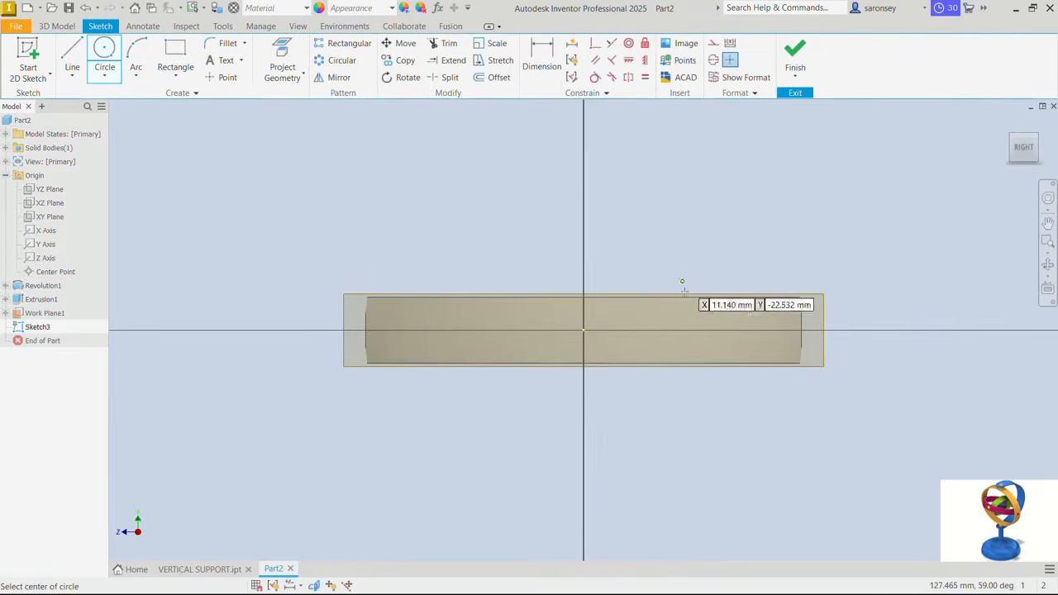
left_click(583, 330)
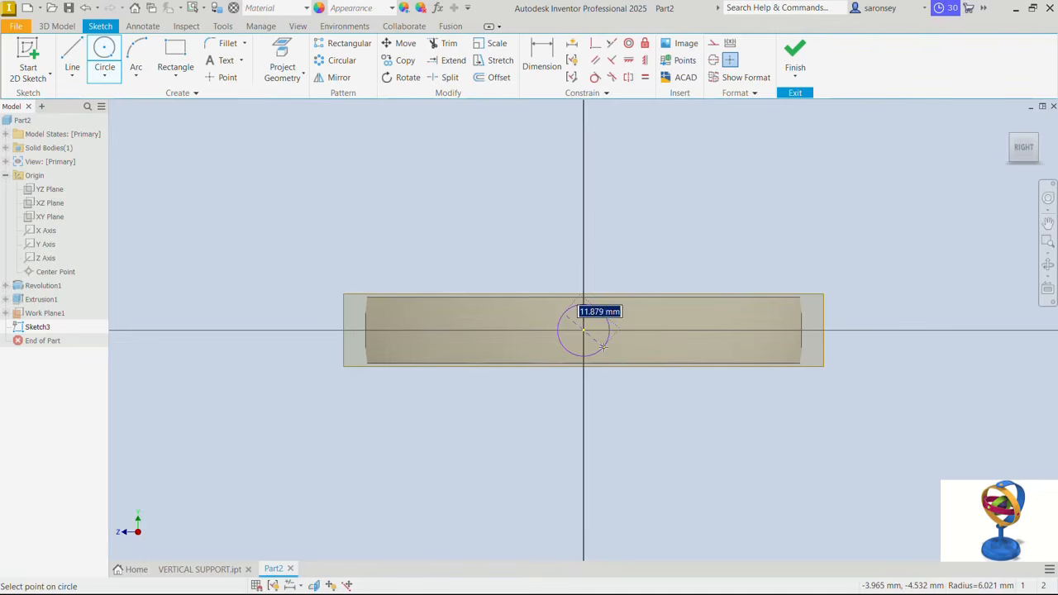
type("8")
key("Return")
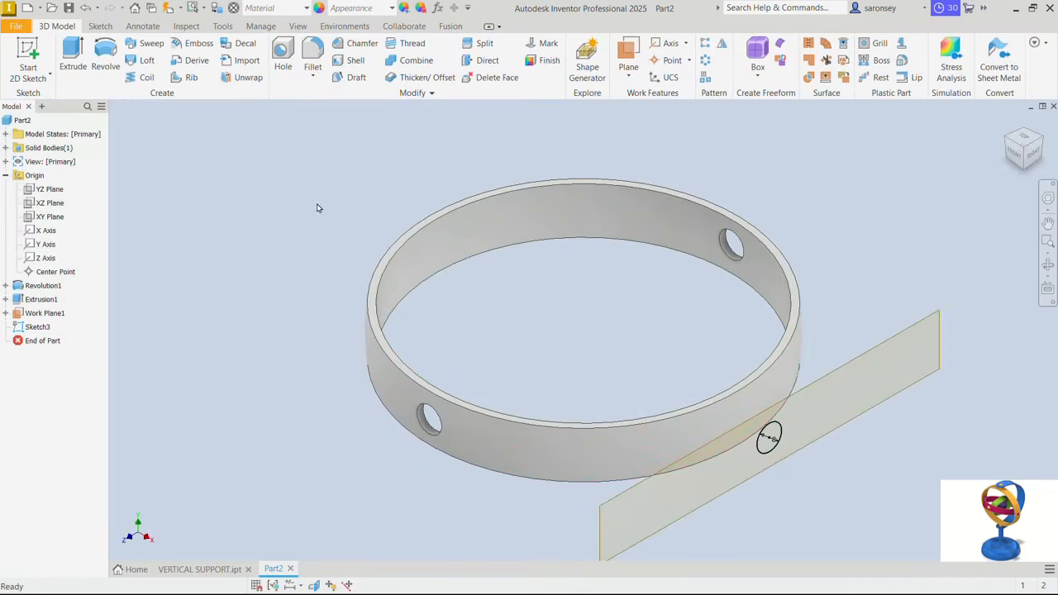
- Extrude the 8 mm circle inward with the To Next extent, joining it to the ring as a pin, and hide the work plane
left_click(73, 55)
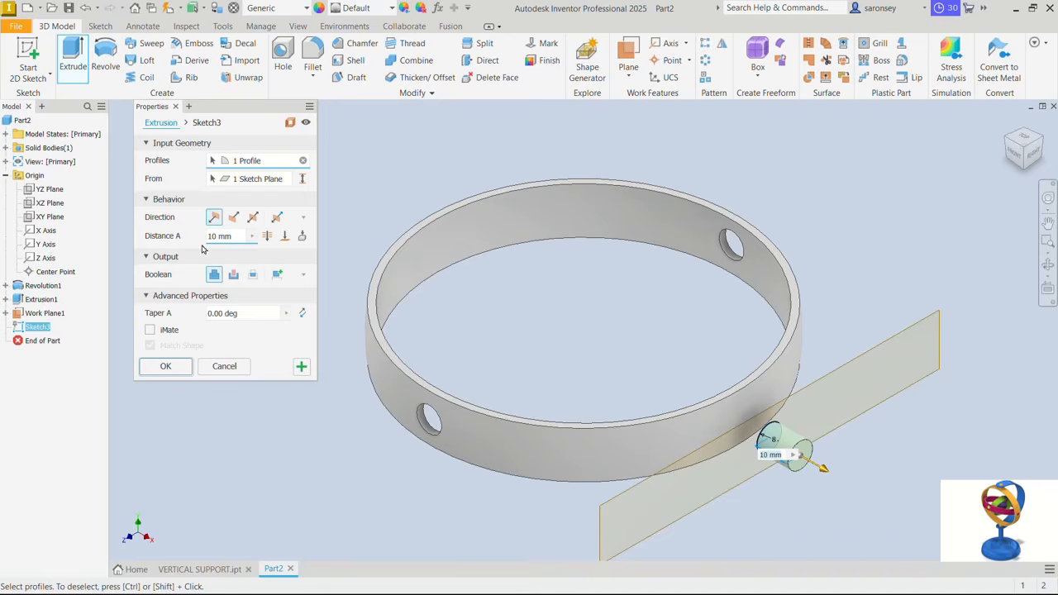
left_click(304, 237)
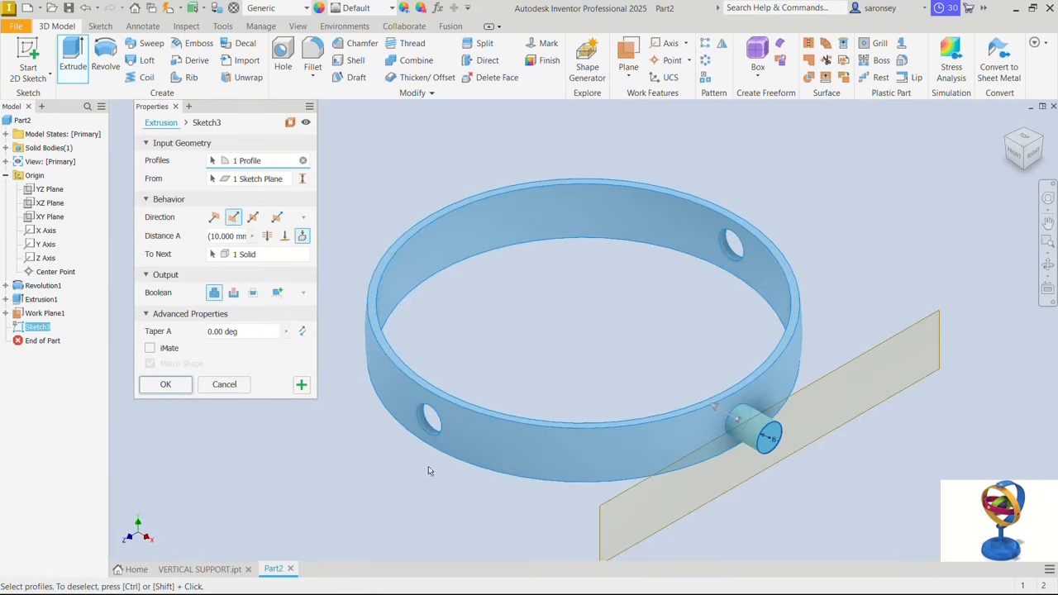
left_click(163, 387)
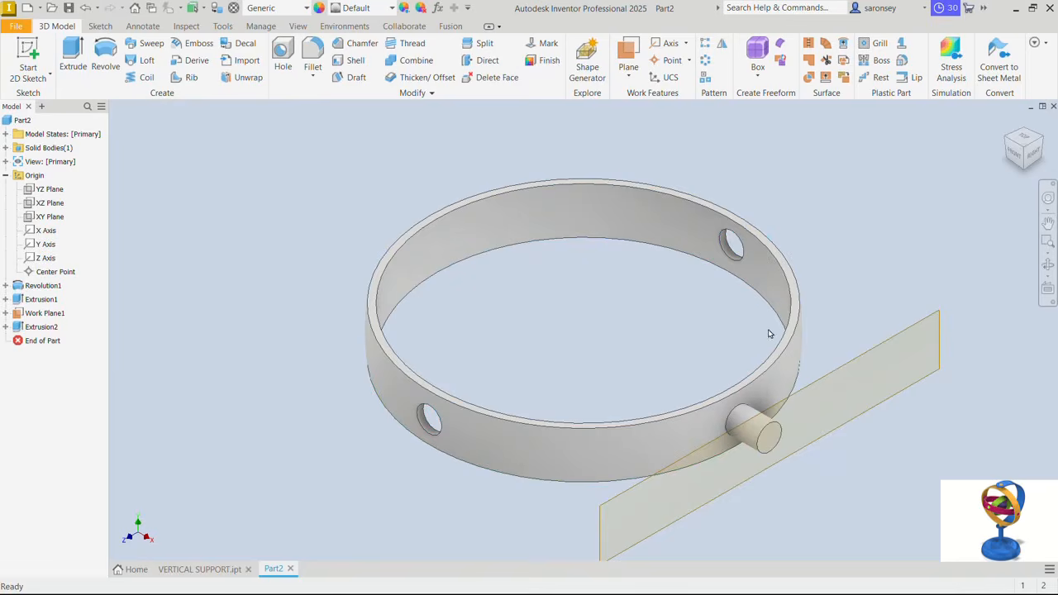
right_click(901, 339)
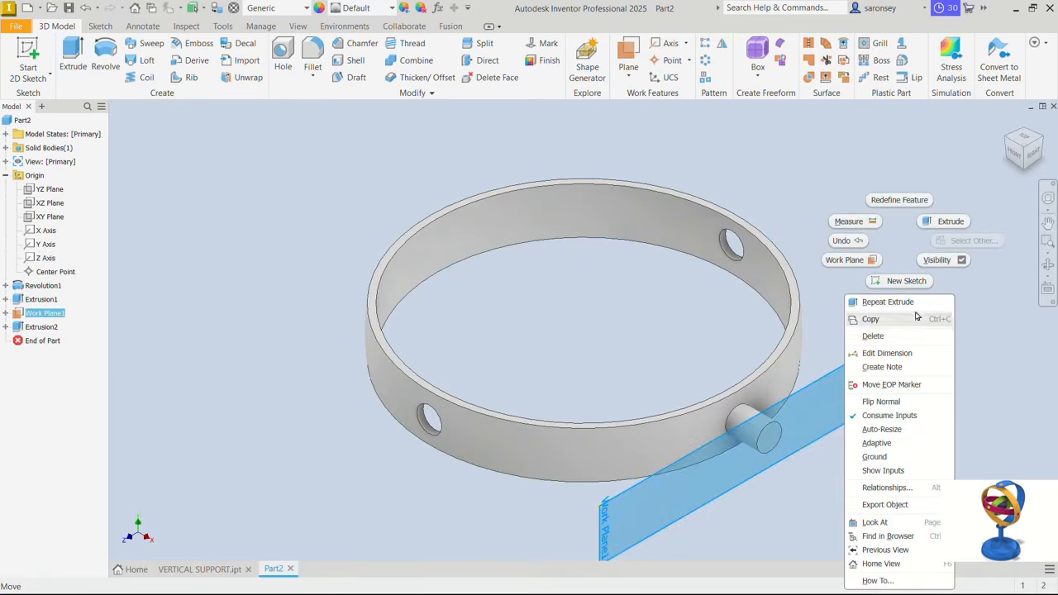
left_click(938, 261)
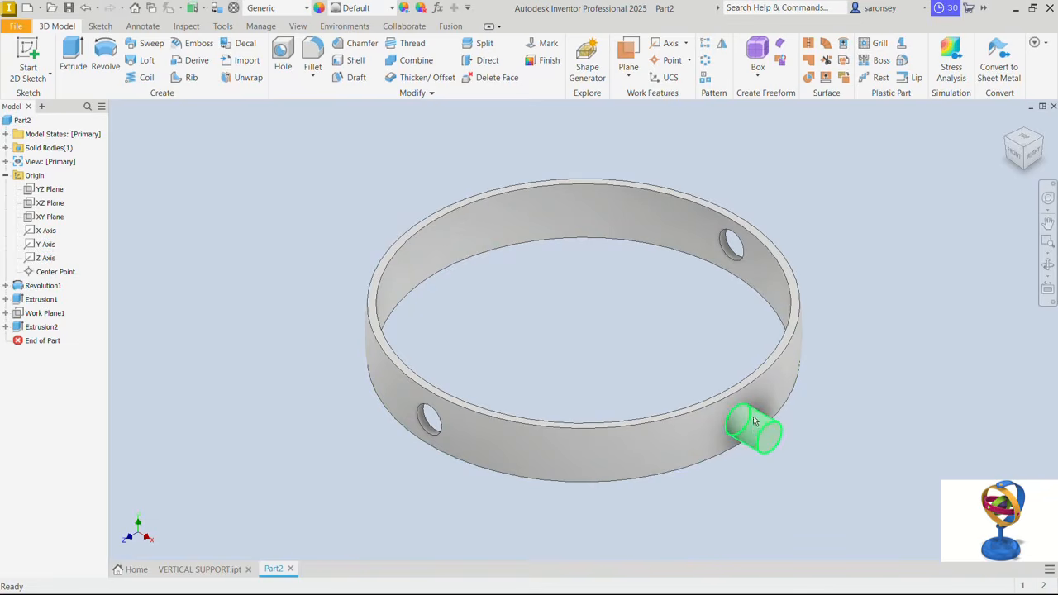
- Mirror the pin extrusion about the YZ plane onto the opposite side of the ring
left_click(722, 43)
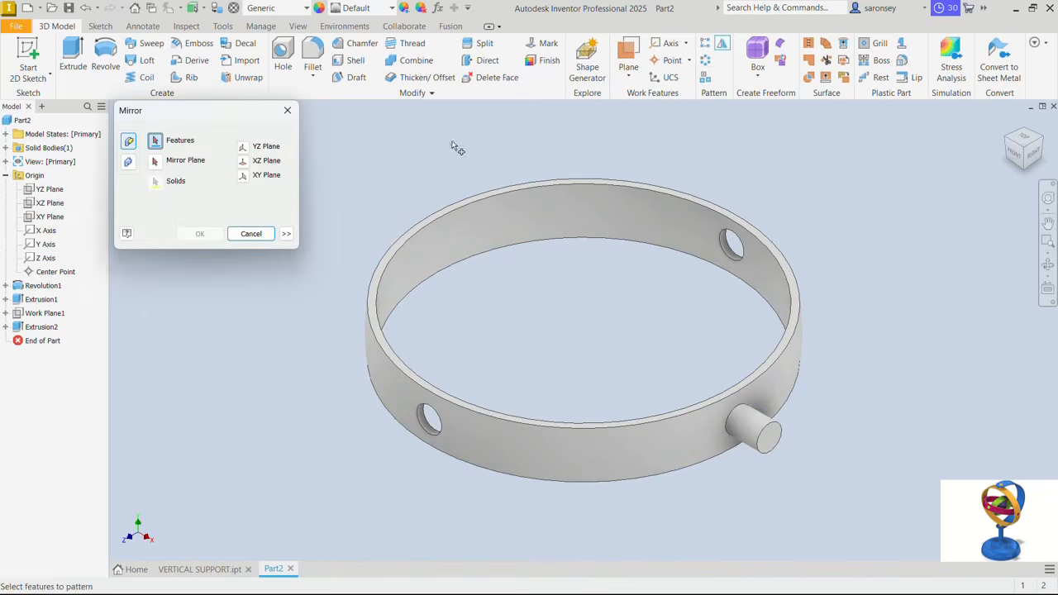
left_click(761, 426)
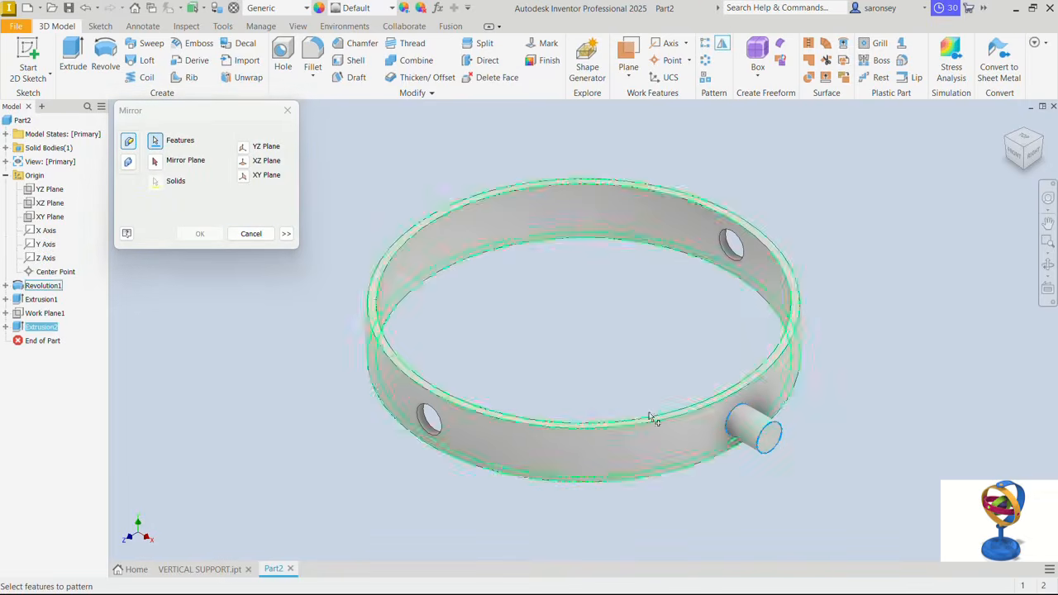
left_click(156, 162)
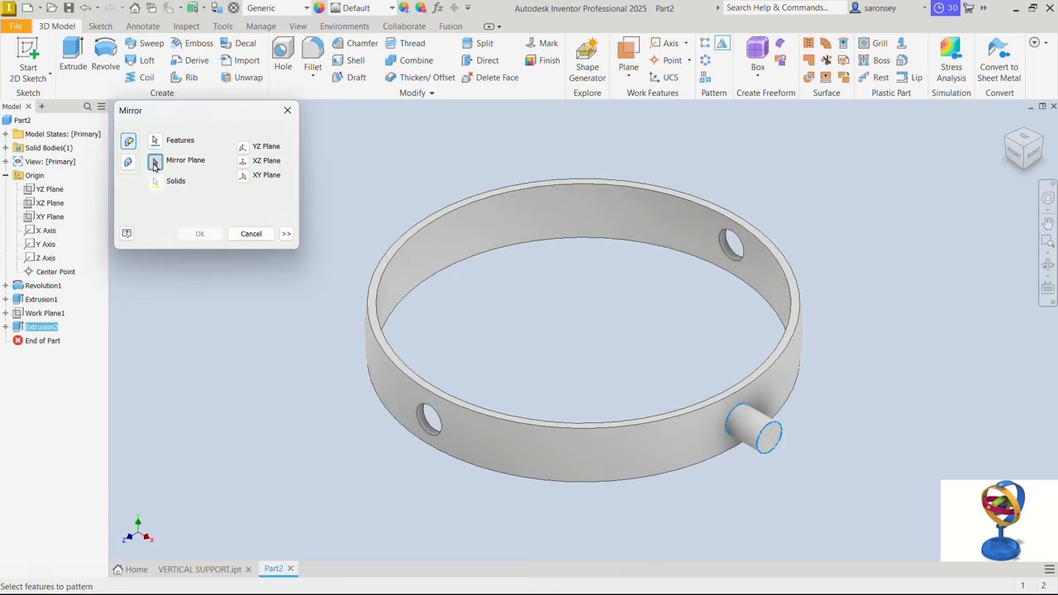
left_click(49, 190)
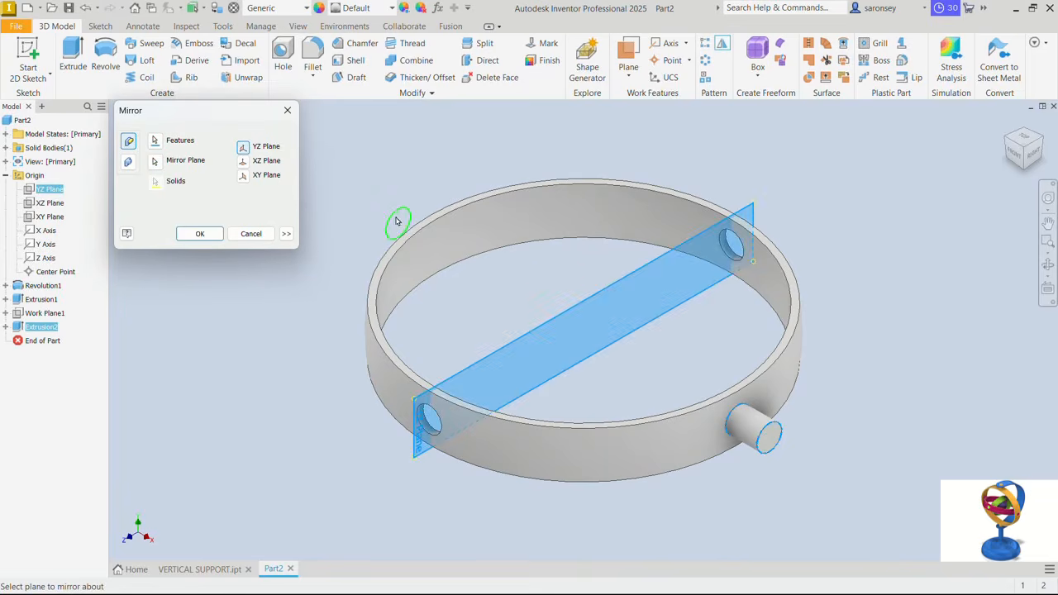
left_click(199, 234)
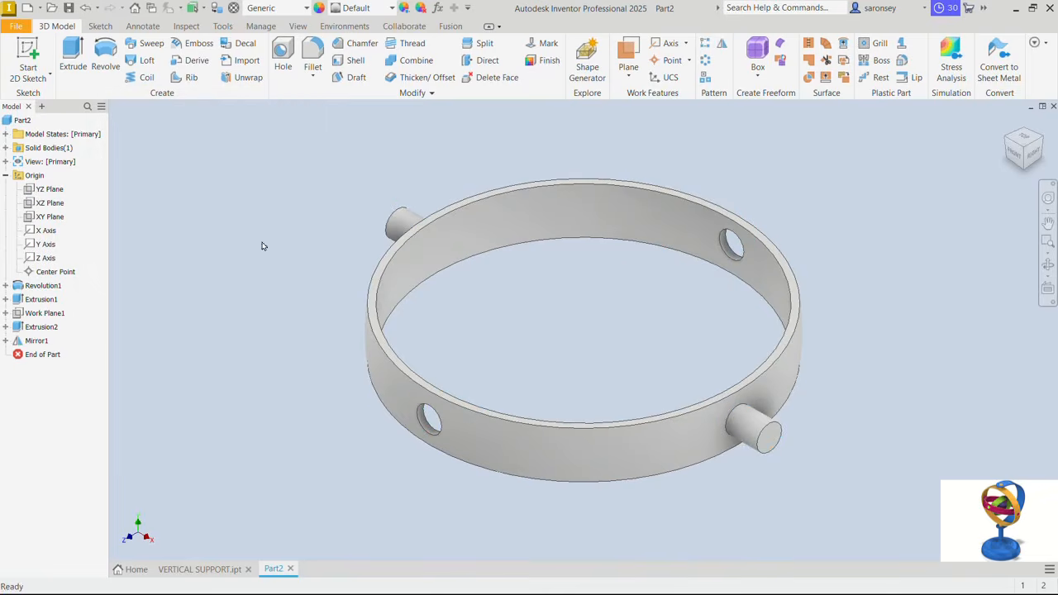
- Save the part as RING A in the GYROSCOPE folder
middle_click_drag(595, 333, 590, 351)
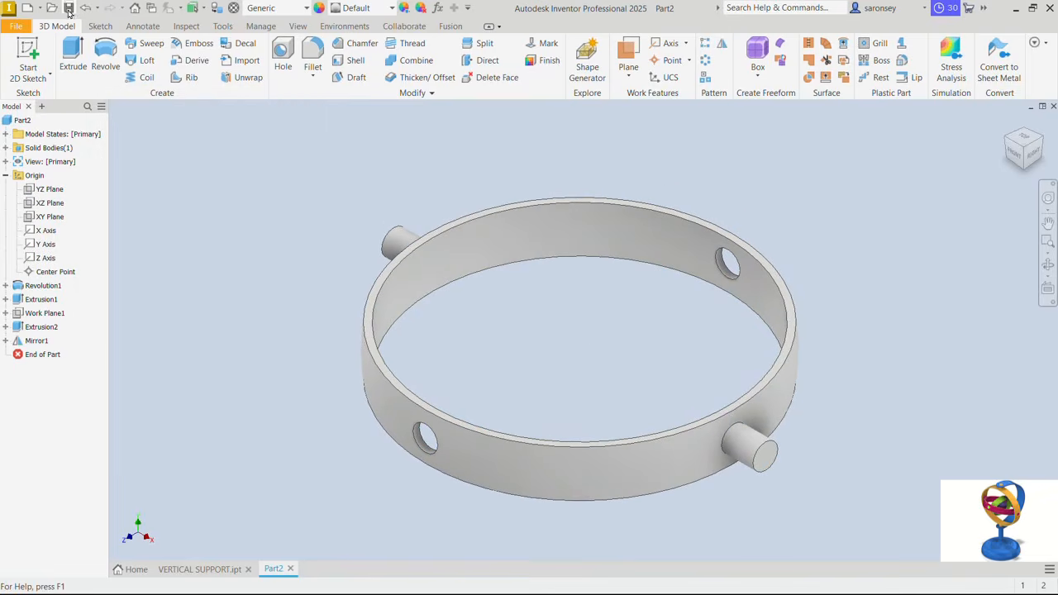
key("ctrl+s")
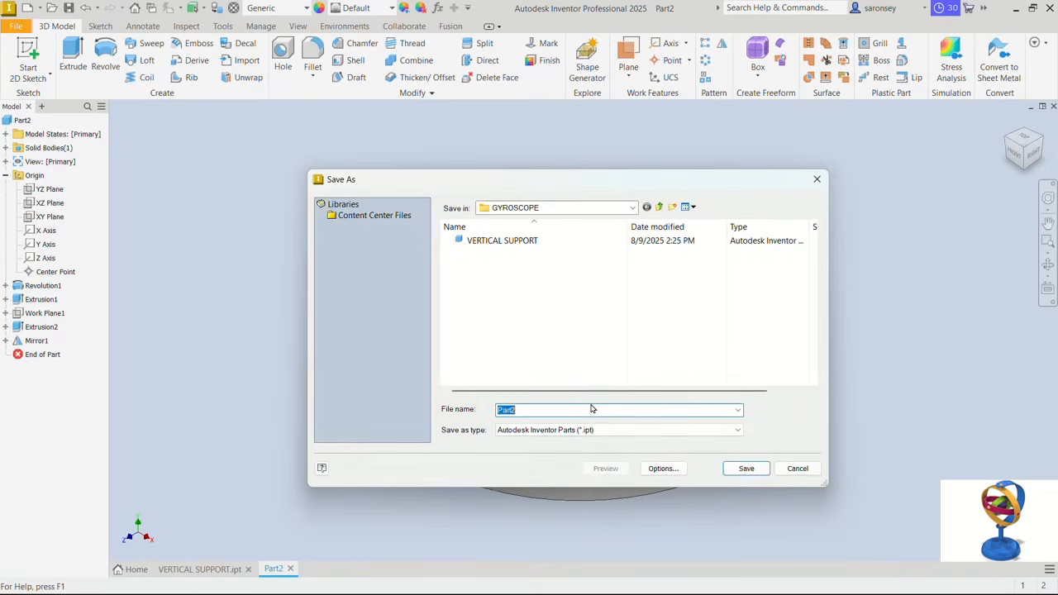
type("RING A")
left_click(746, 468)
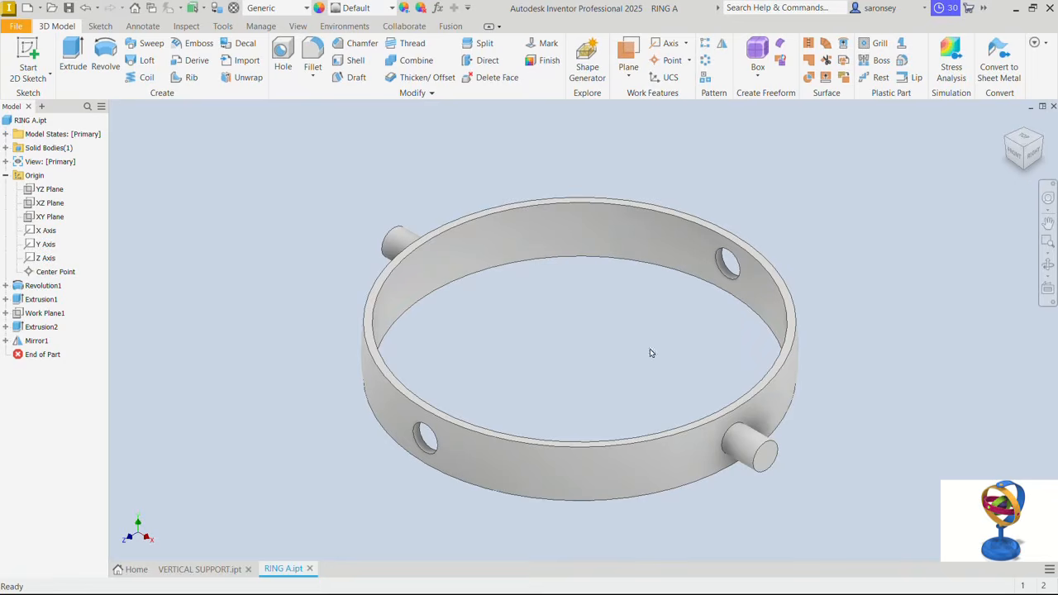
- Save a copy of the part as RING B in the GYROSCOPE folder
left_click(17, 28)
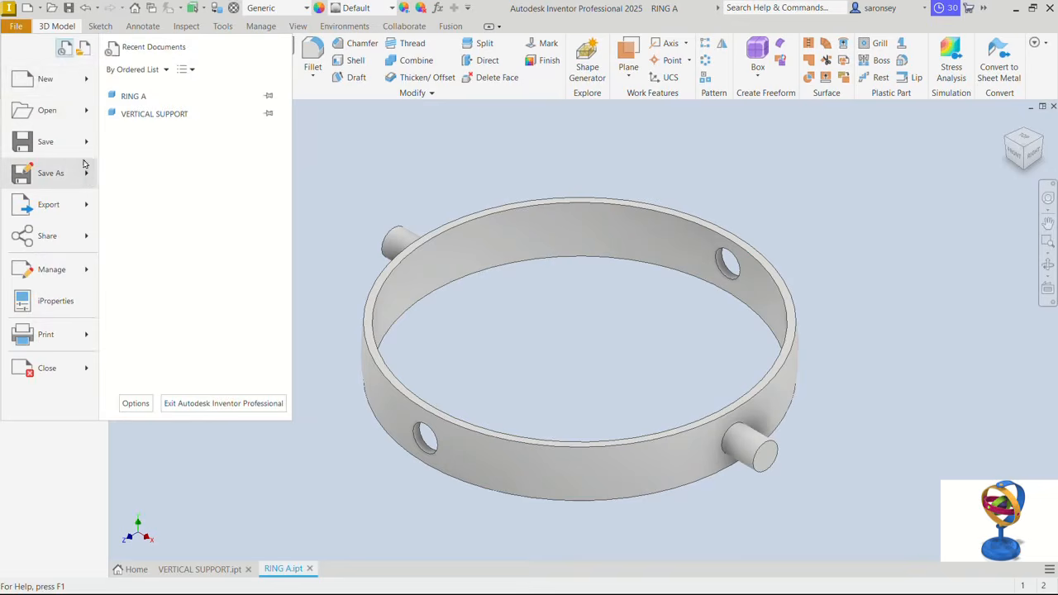
mouse_move(89, 180)
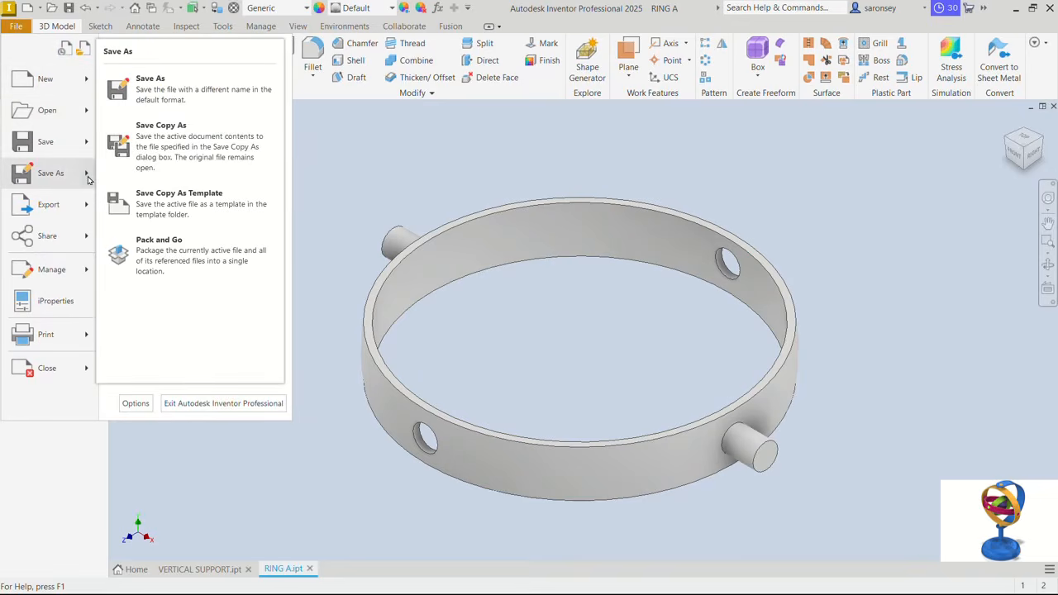
left_click(202, 140)
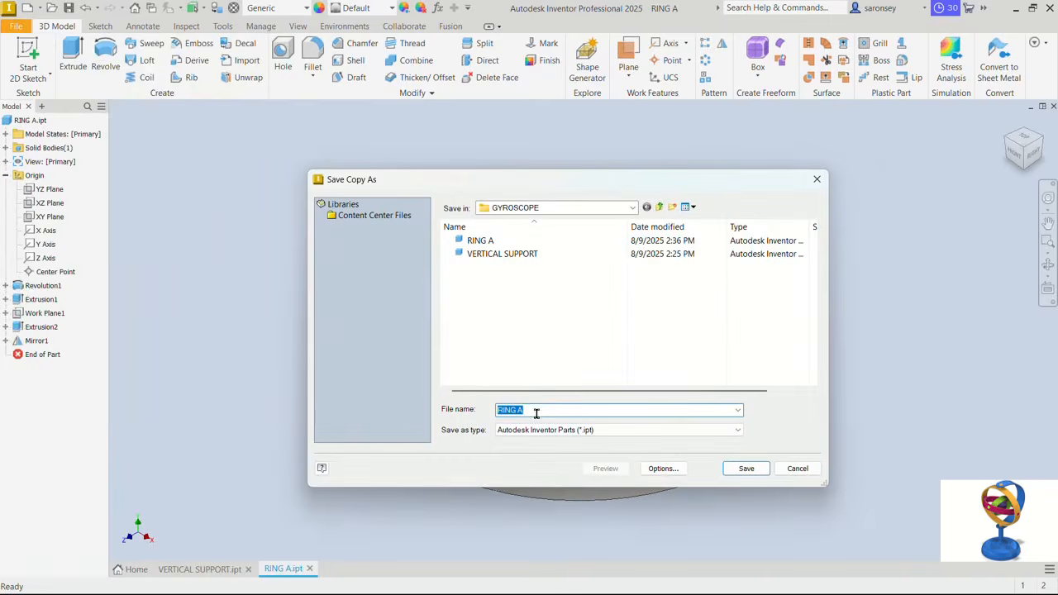
left_click(535, 414)
key("BackSpace")
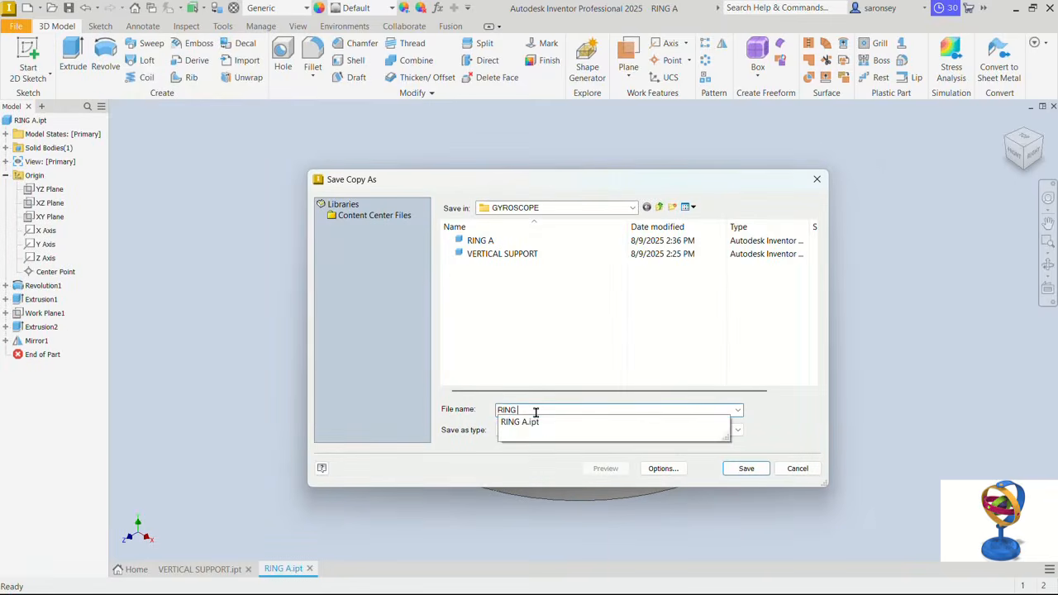
type("B")
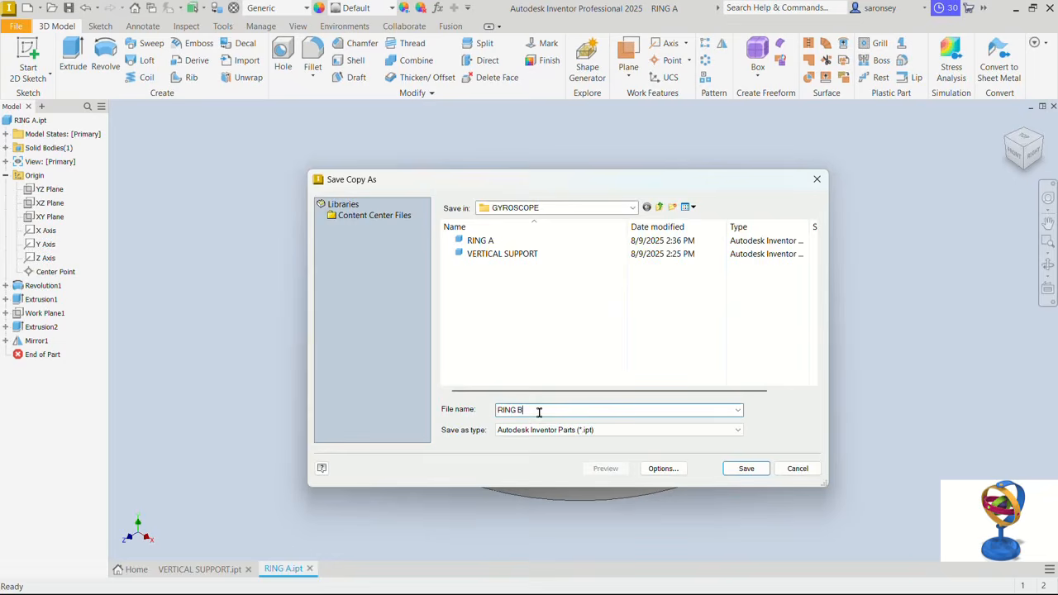
left_click(747, 468)
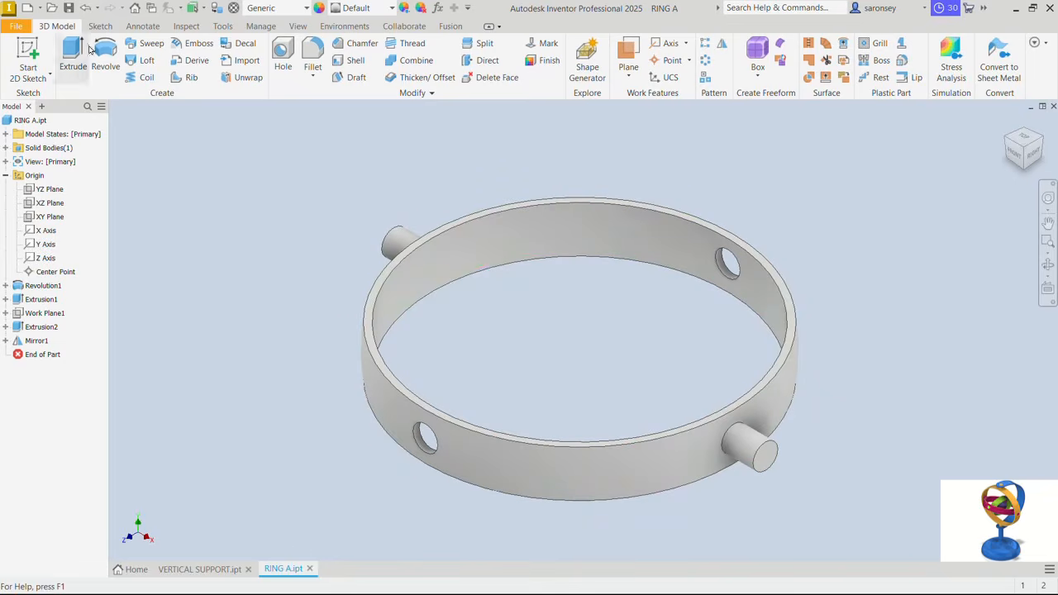
- Open RING B from the GYROSCOPE folder, then return to the RING A document
left_click(55, 11)
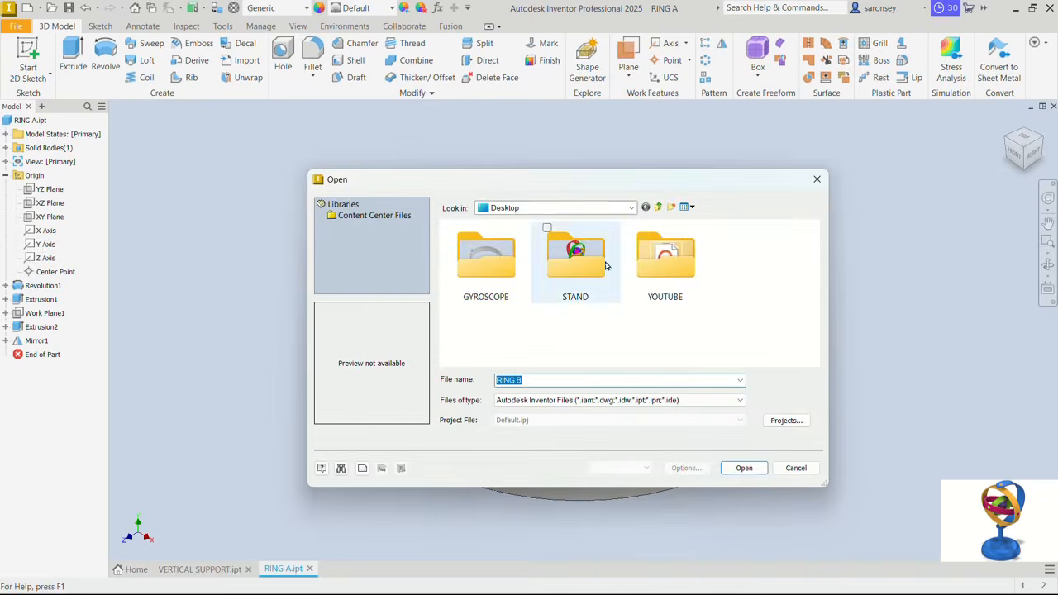
double_click(508, 279)
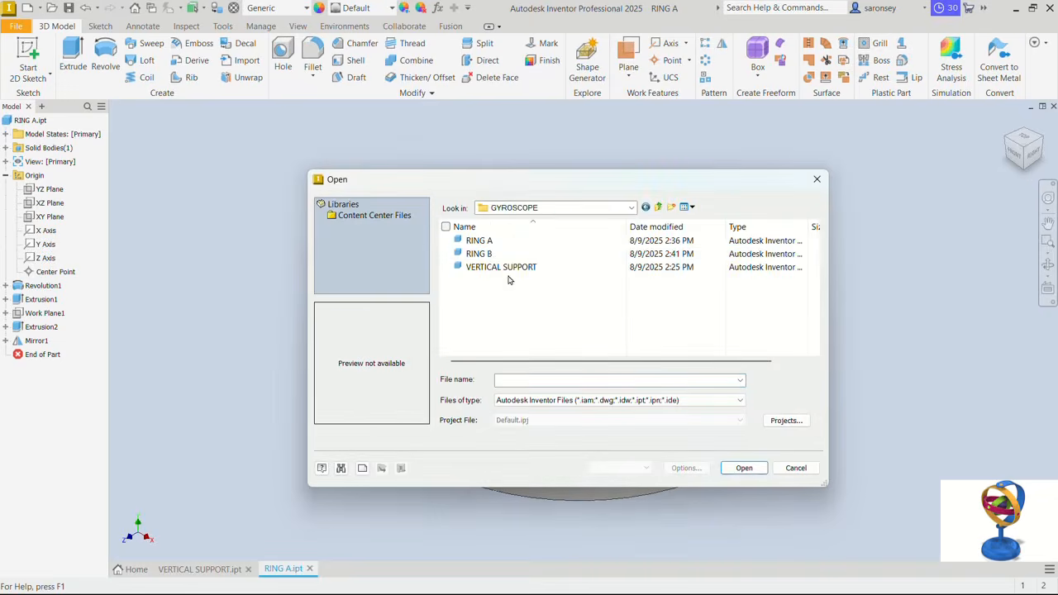
left_click(491, 255)
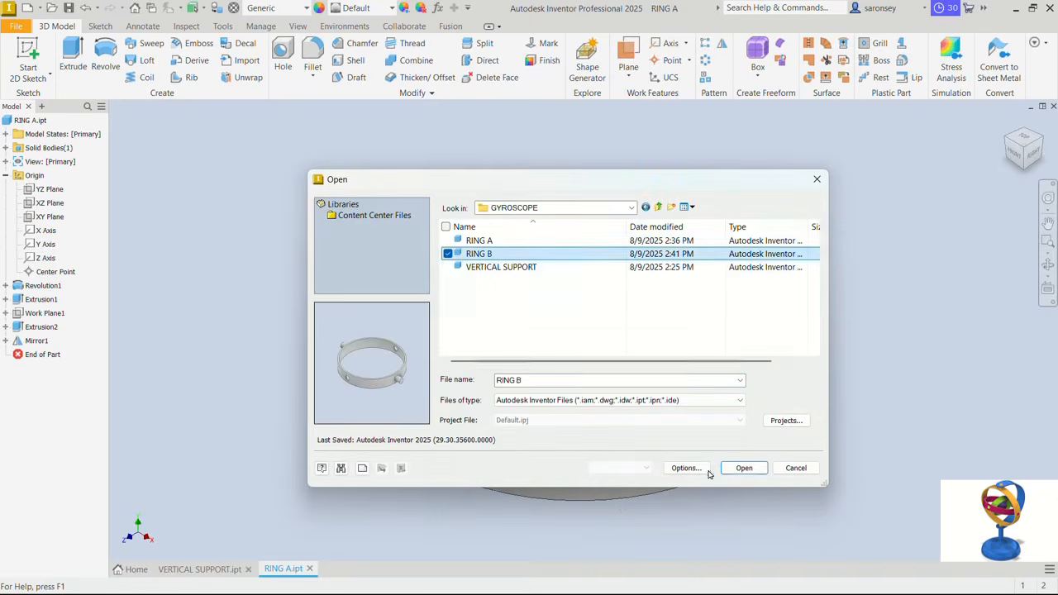
left_click(745, 468)
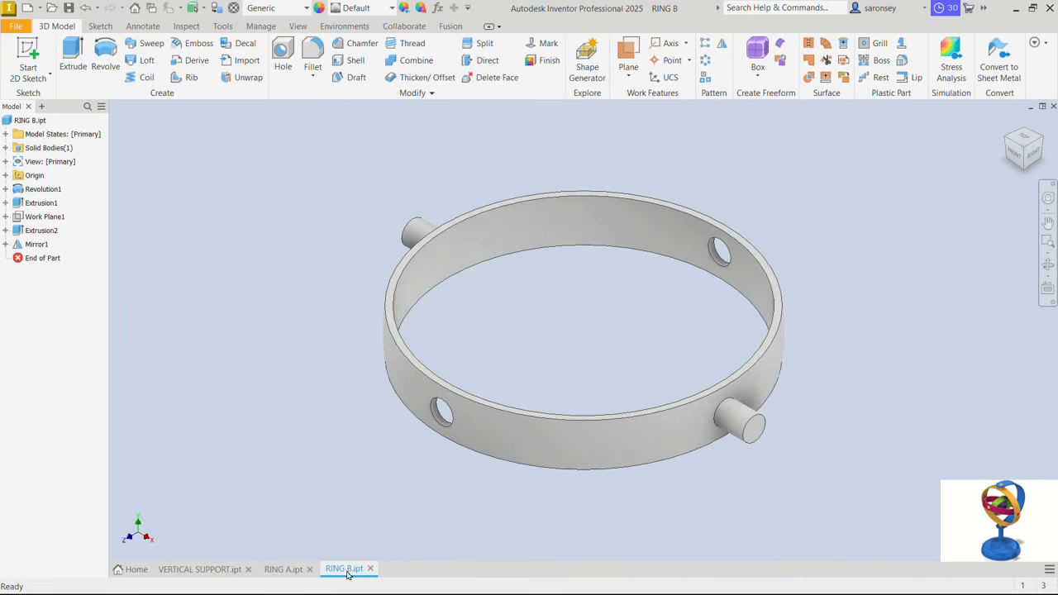
left_click(281, 570)
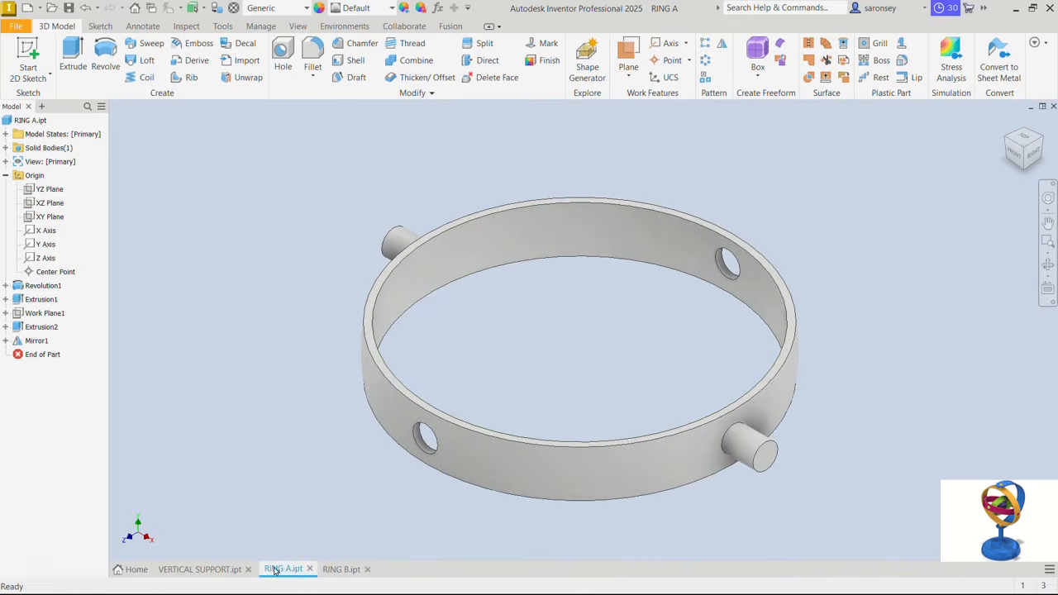
- In RING B, edit the revolution's Sketch1 to set the arc's diameter to 75 mm and finish the sketch
left_click(342, 572)
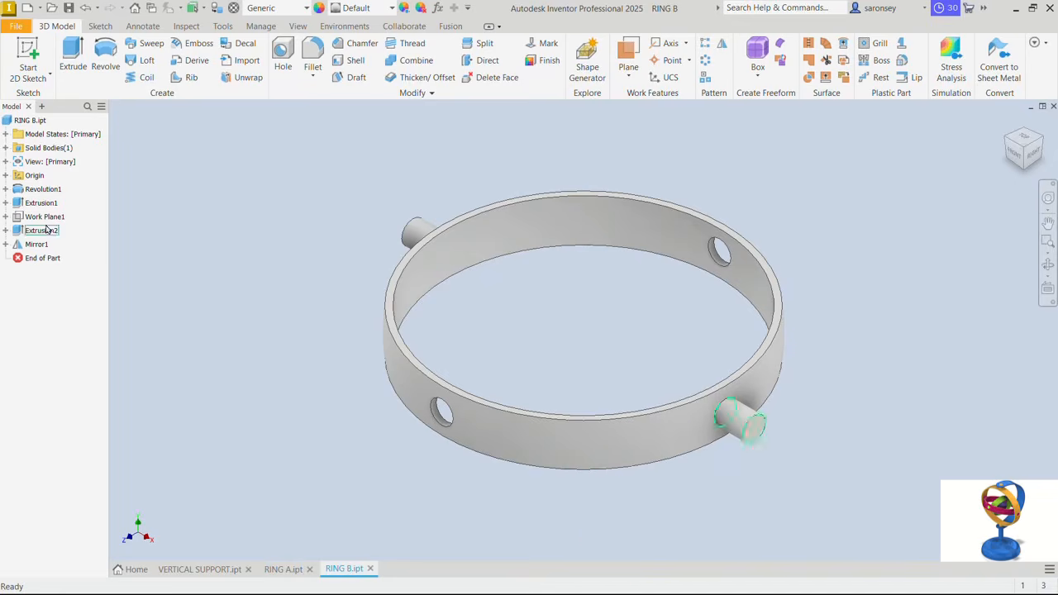
left_click(6, 189)
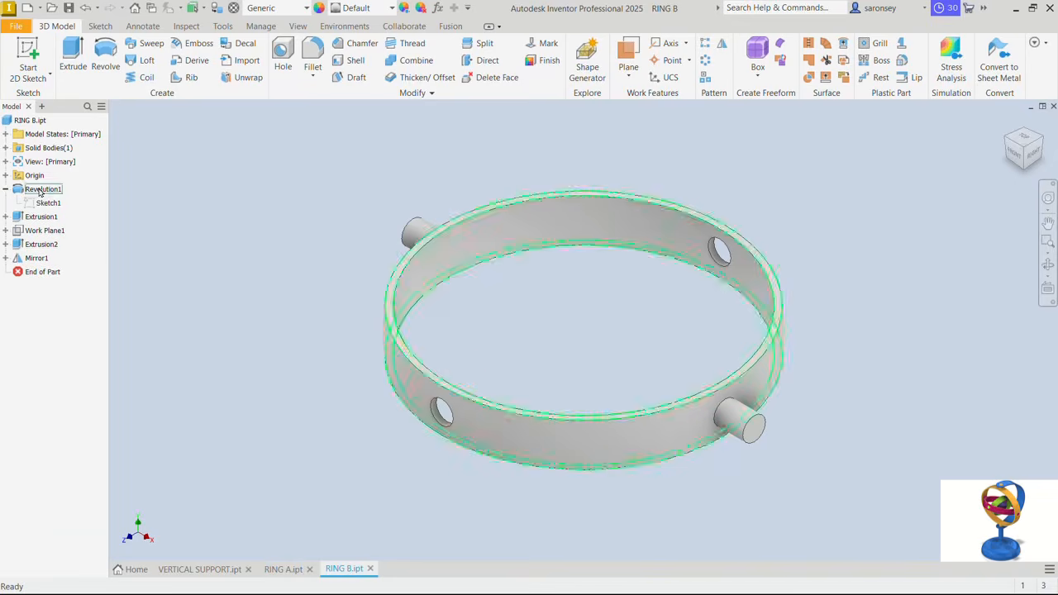
double_click(47, 205)
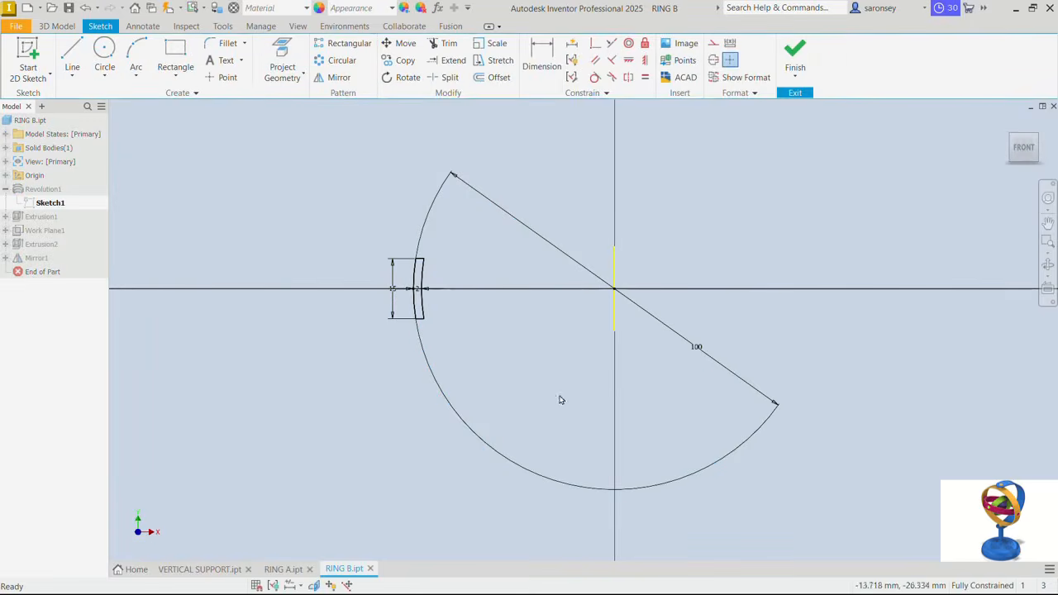
double_click(701, 350)
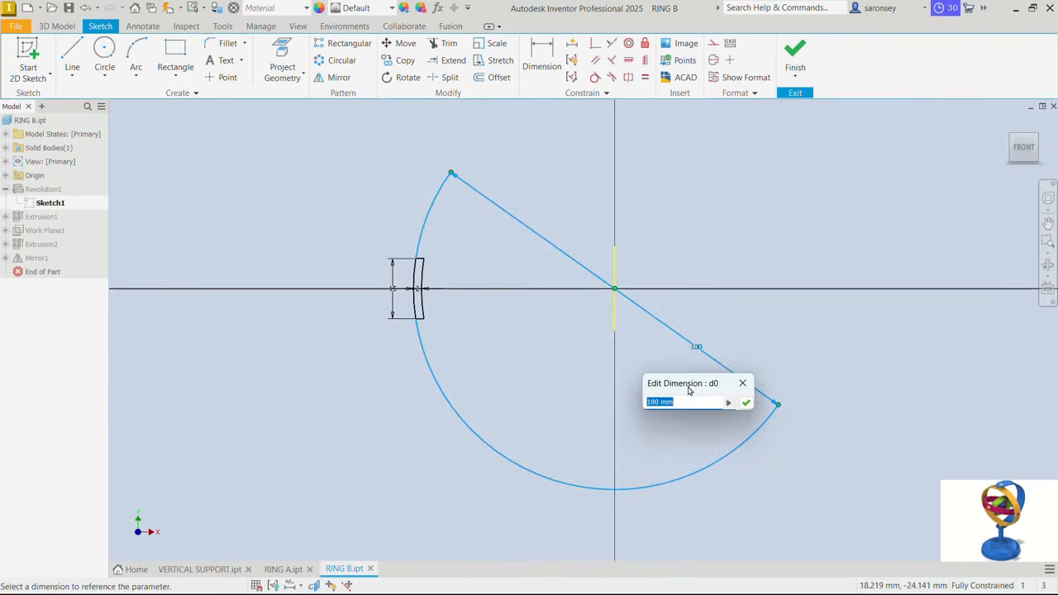
type("75")
key("Return")
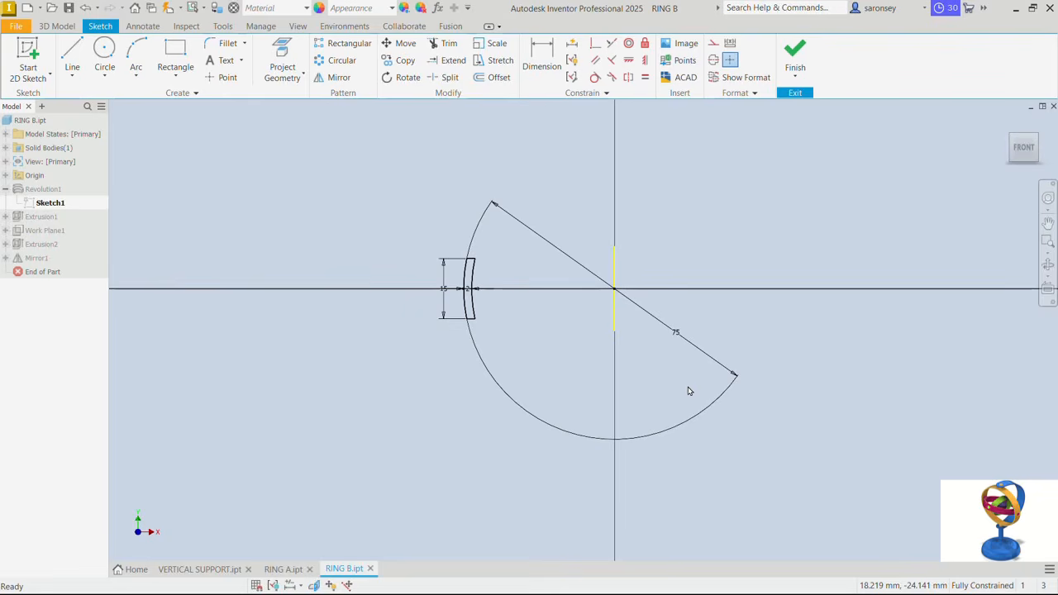
left_click(796, 55)
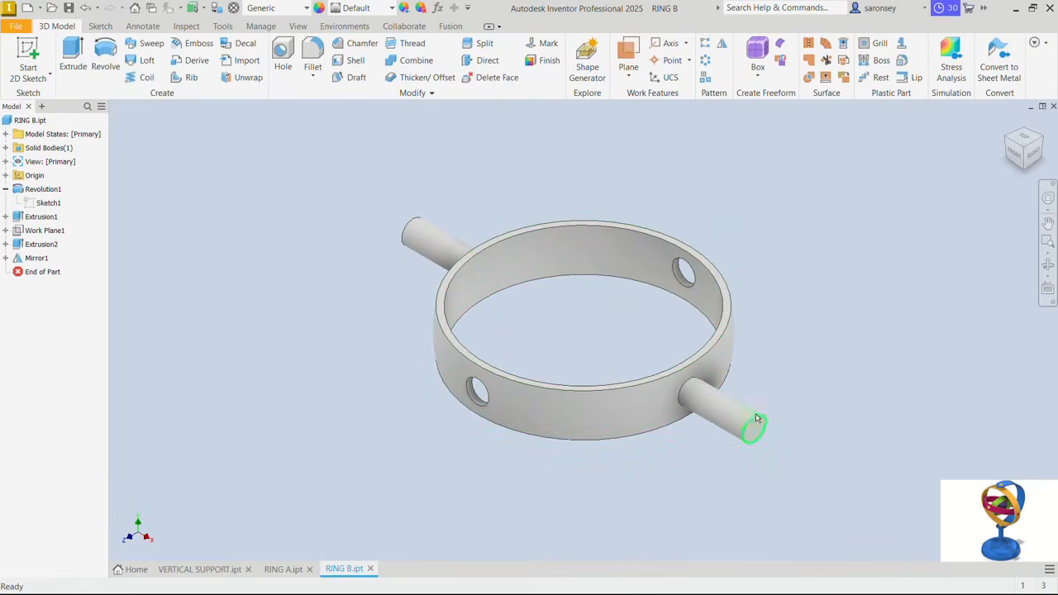
- Set the offset of Work Plane1 to 50 mm to shorten the pins, and save RING B
double_click(45, 231)
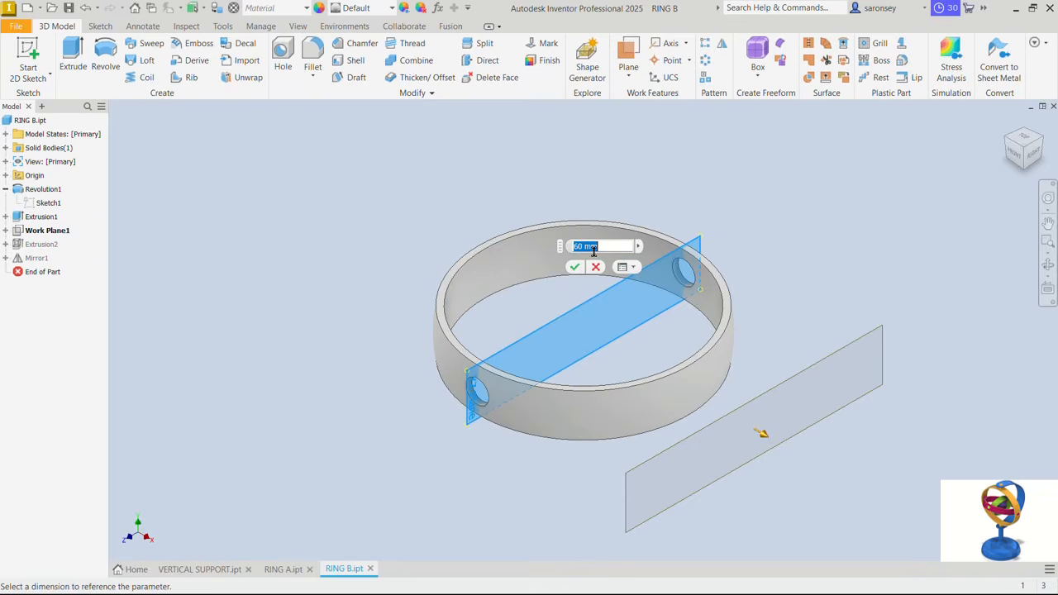
type("50")
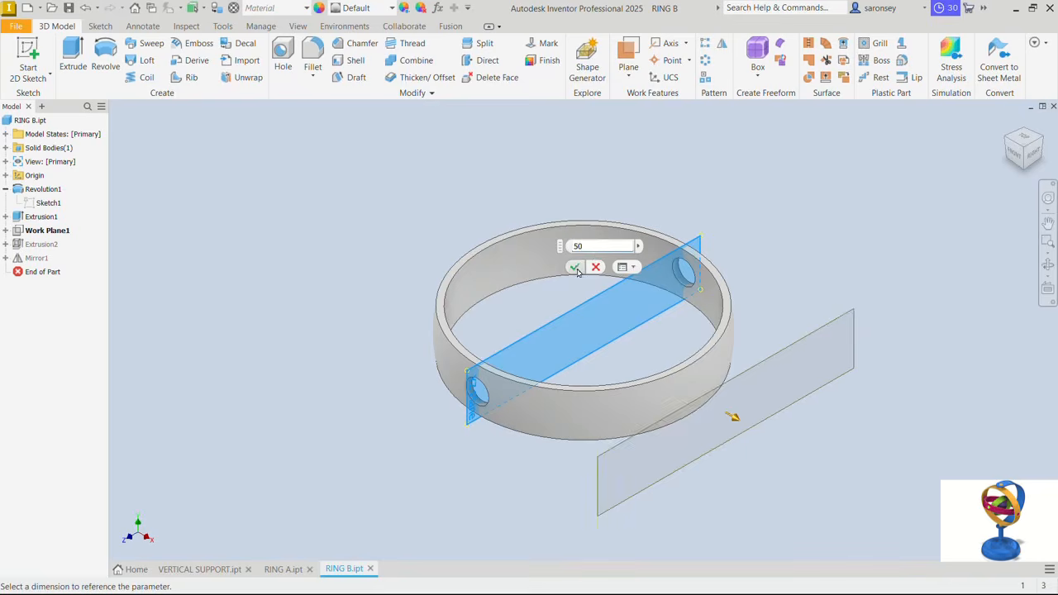
left_click(574, 266)
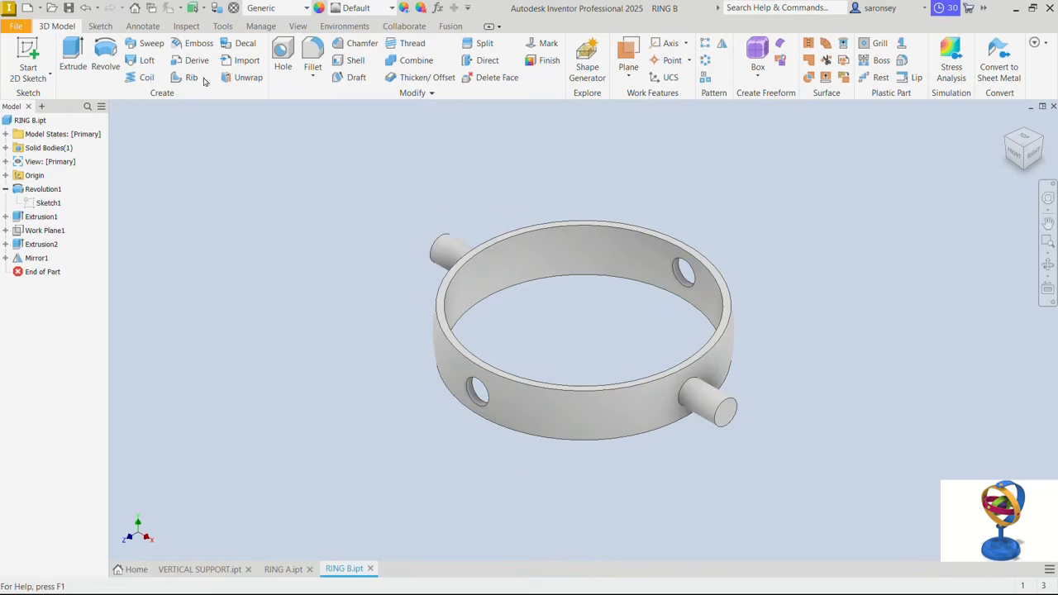
left_click(69, 9)
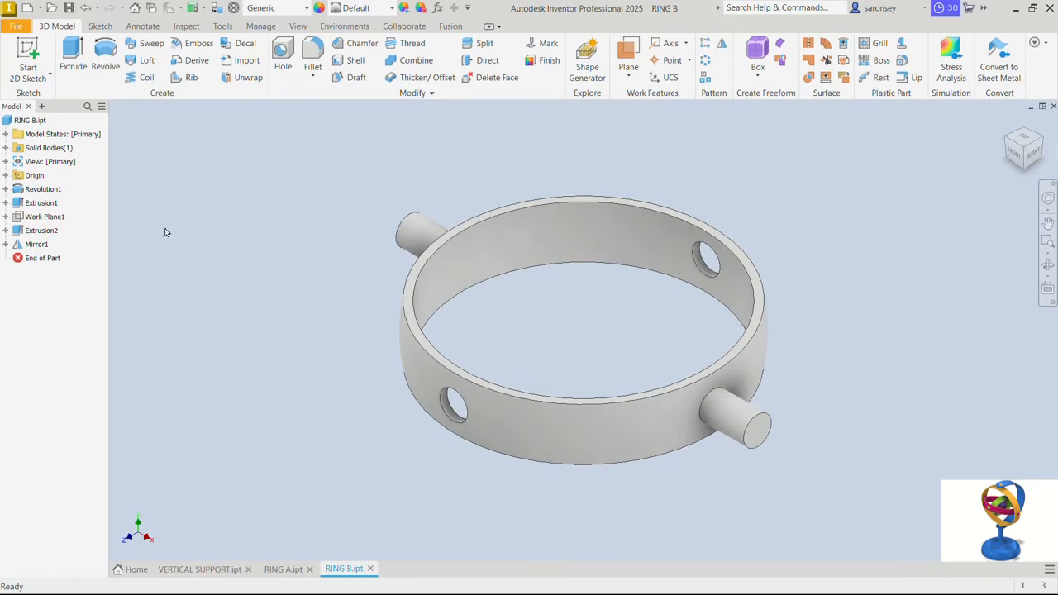
- Save a copy of RING B as RING C in the GYROSCOPE folder
left_click(16, 26)
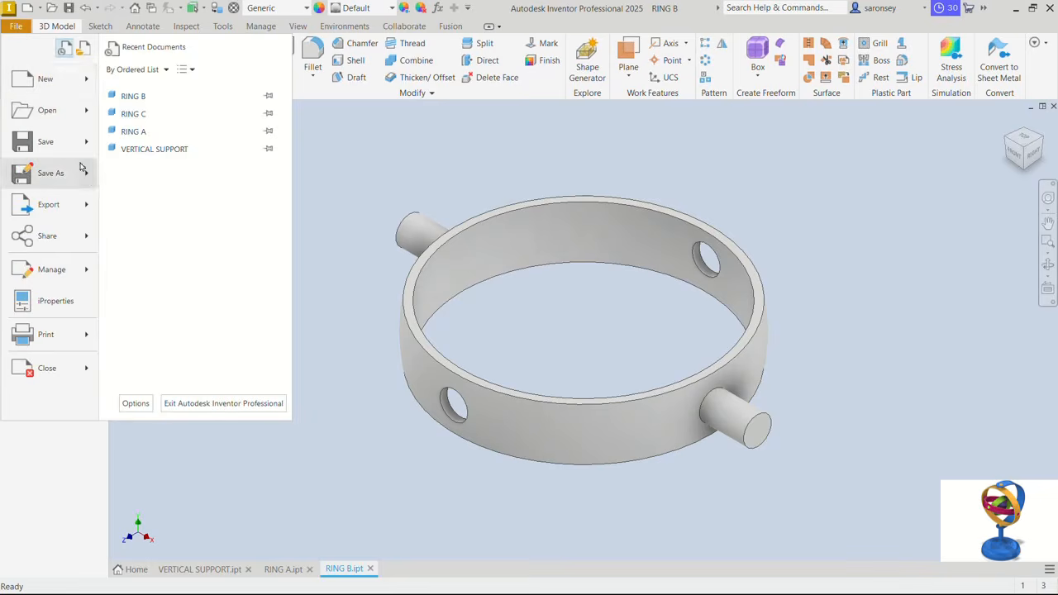
mouse_move(88, 181)
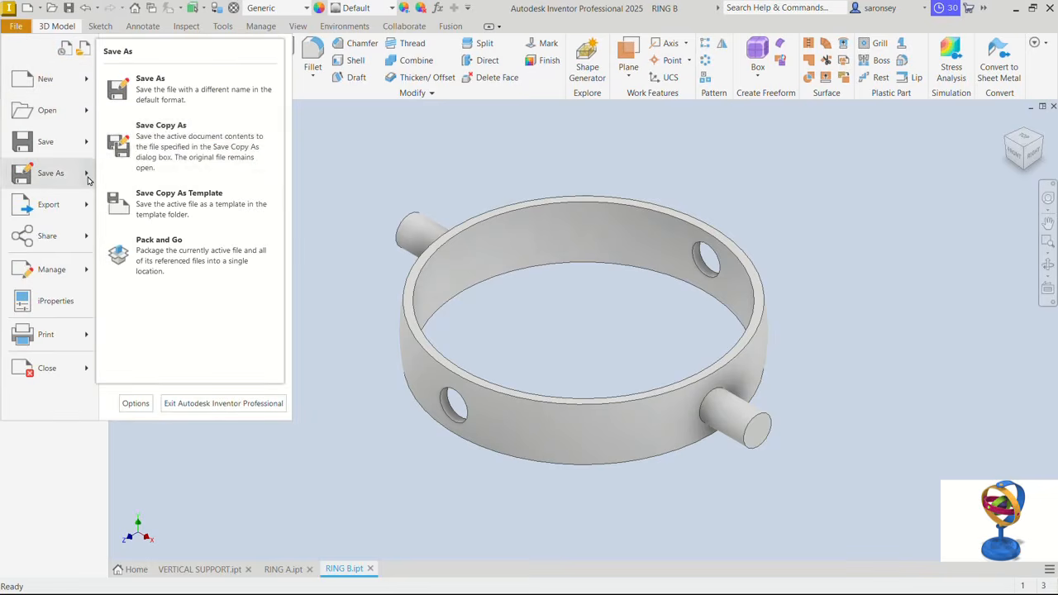
left_click(178, 136)
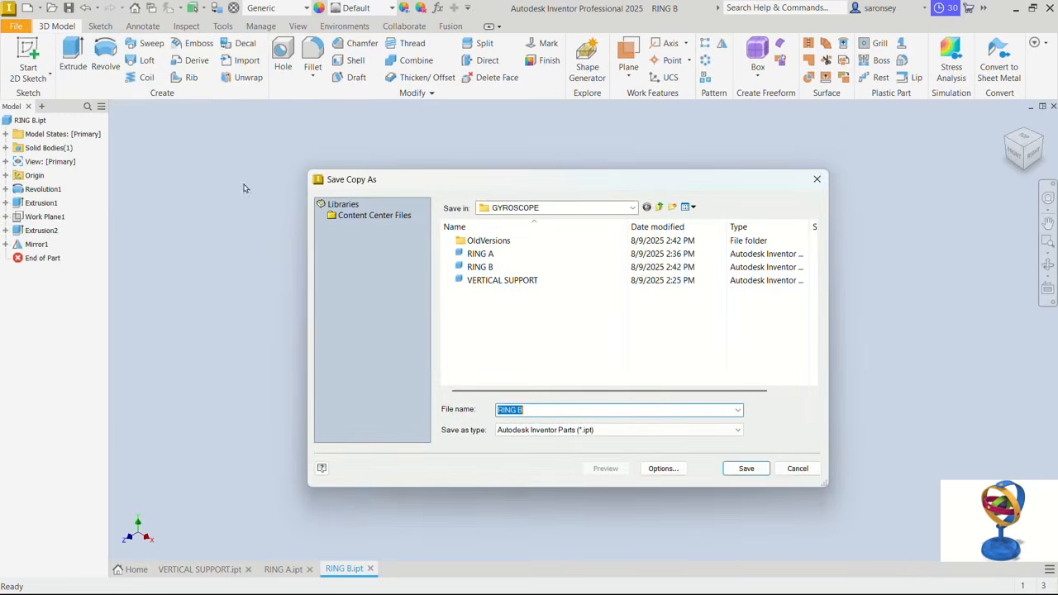
left_click(530, 410)
key("BackSpace")
type("C")
left_click(737, 473)
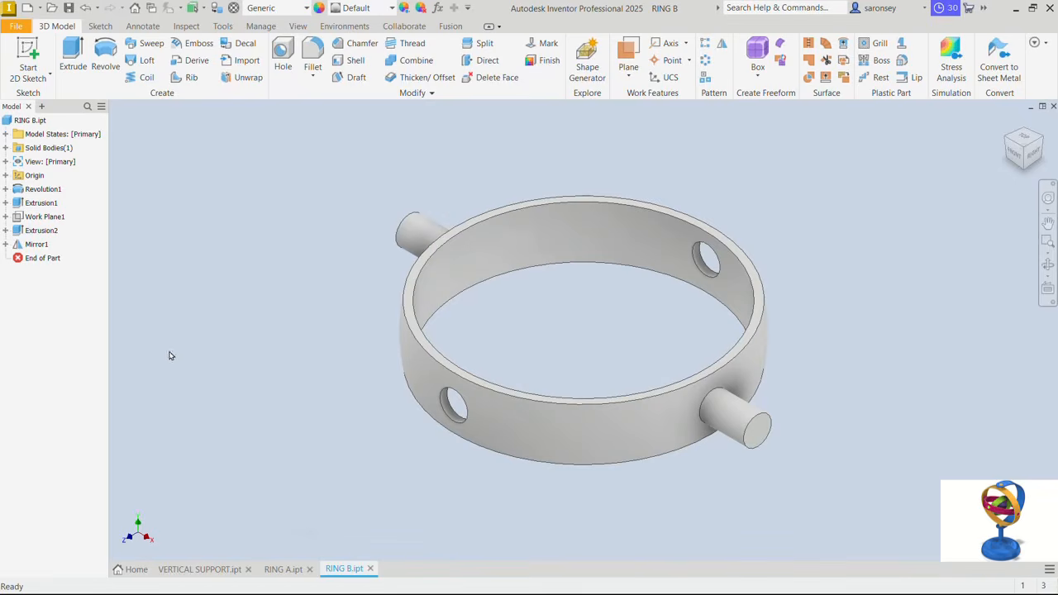
- Open the RING C part from the GYROSCOPE folder
left_click(52, 7)
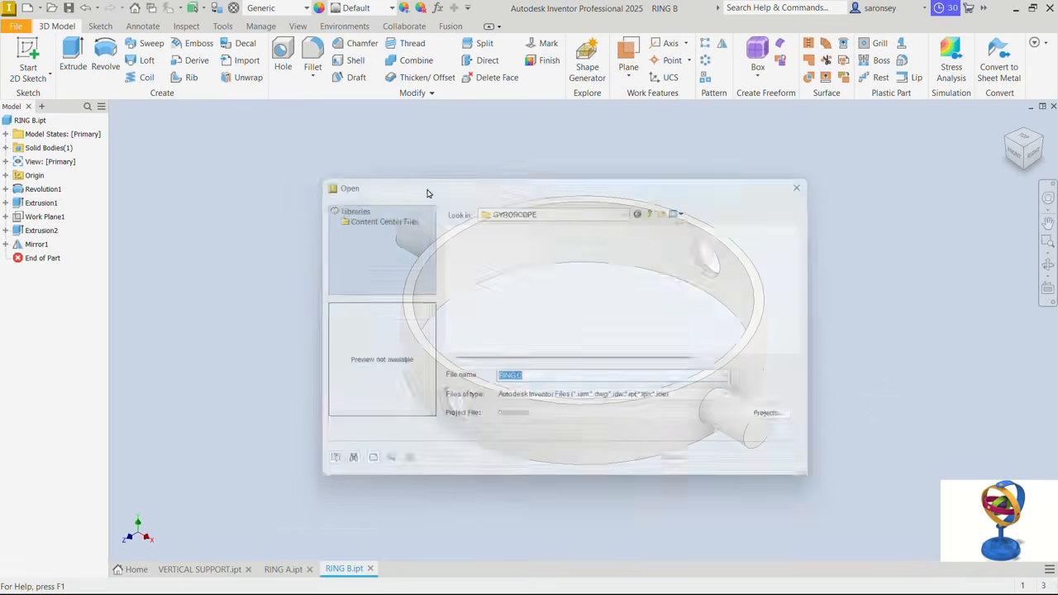
left_click(506, 281)
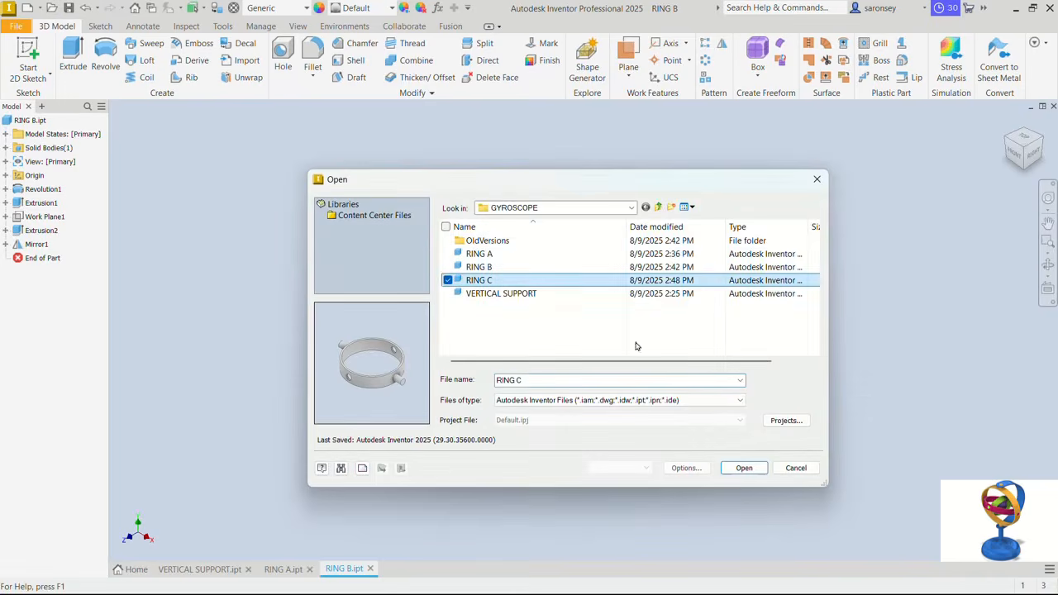
left_click(740, 470)
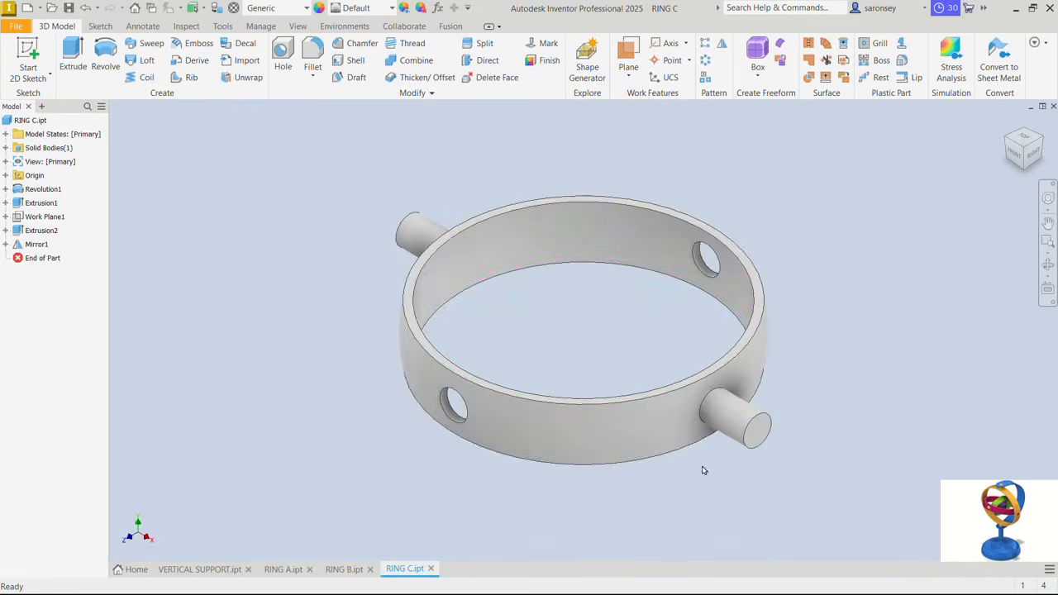
- In RING C, edit the revolution's Sketch1 to set the arc's diameter to 50 mm and finish the sketch
left_click(5, 190)
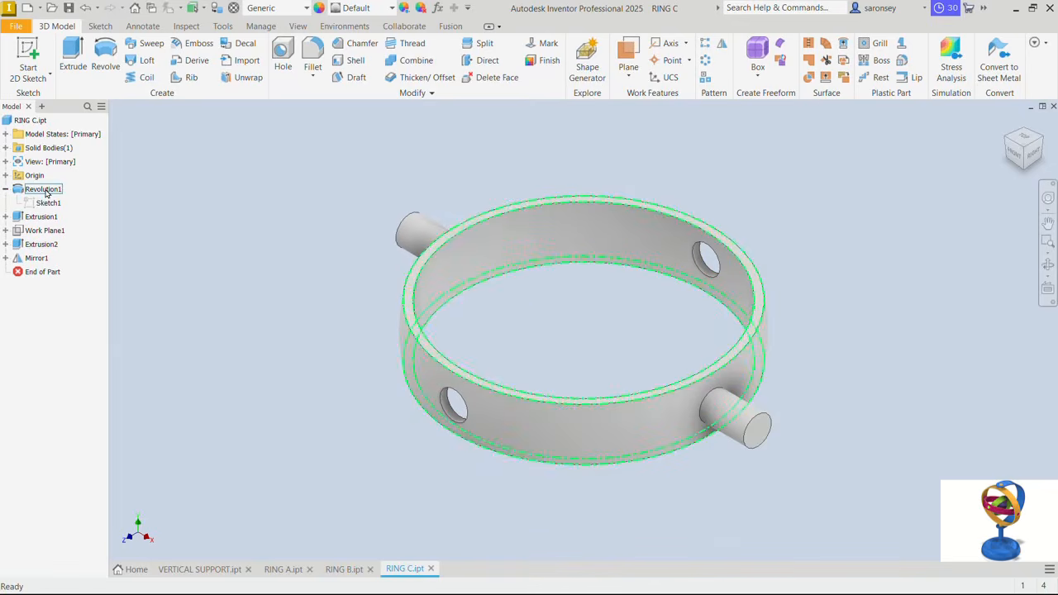
double_click(48, 203)
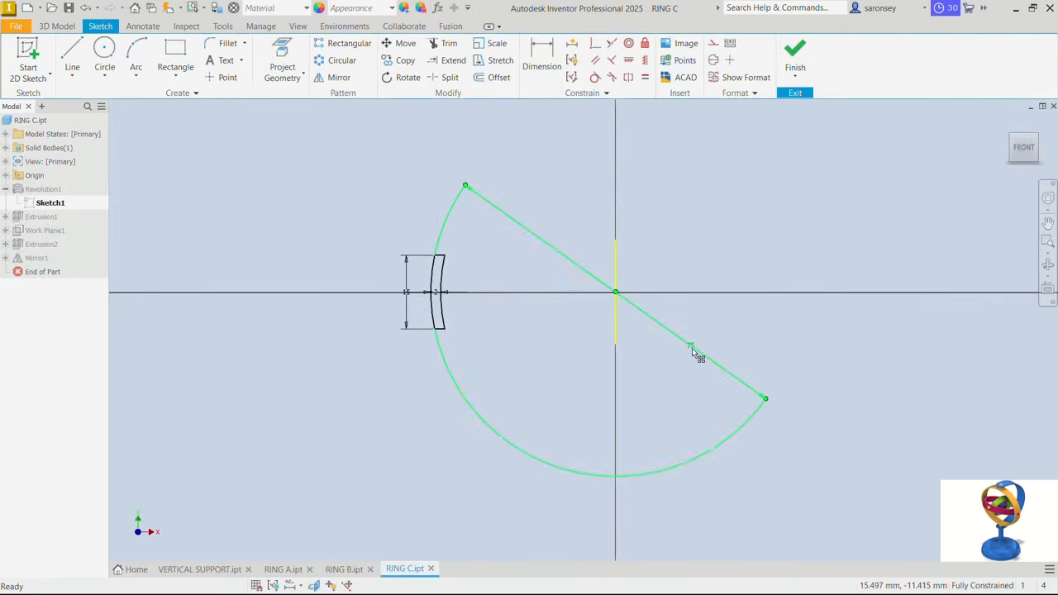
double_click(692, 347)
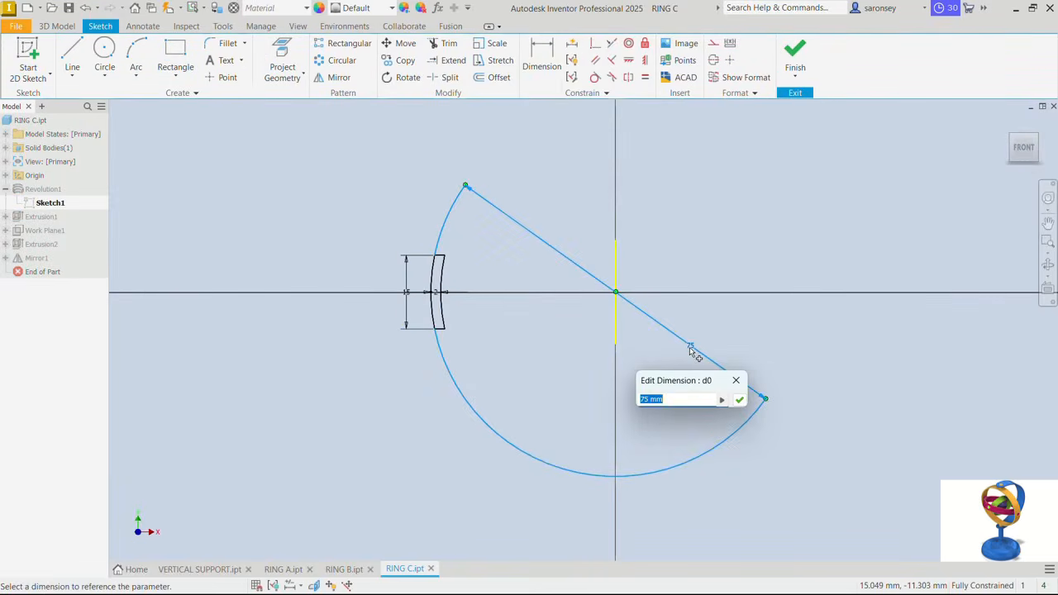
type("50")
key("Return")
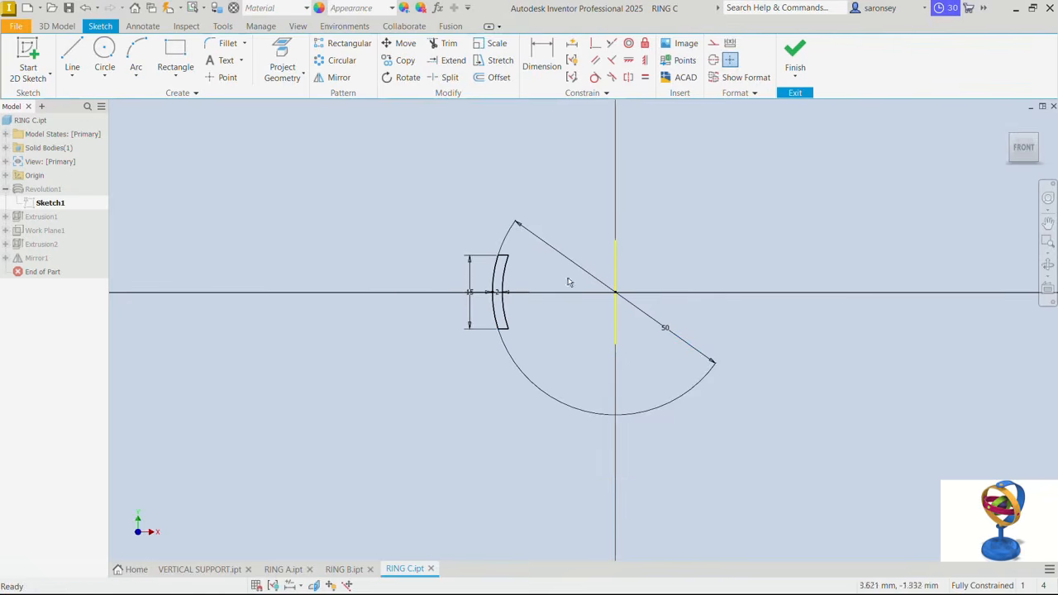
left_click(797, 61)
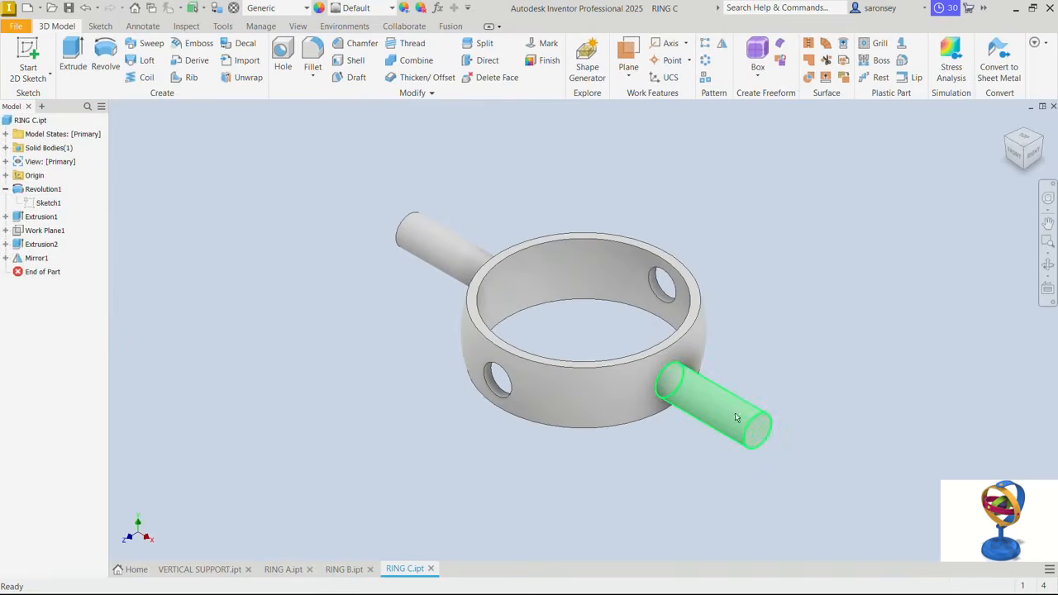
- Set the offset of RING C's Work Plane1 to 75/2 mm to shorten the pins
double_click(45, 231)
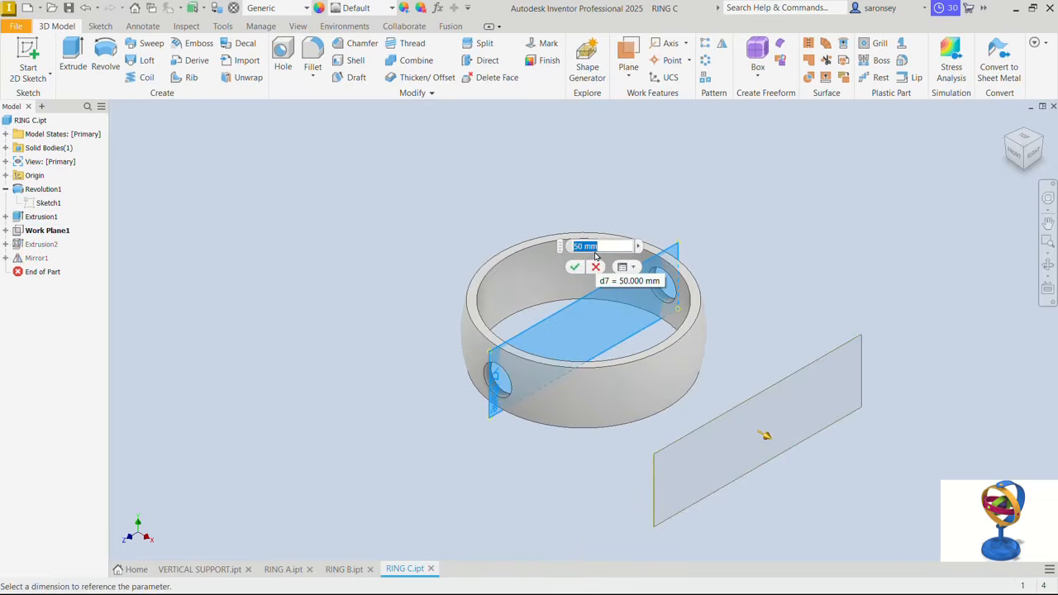
type("7")
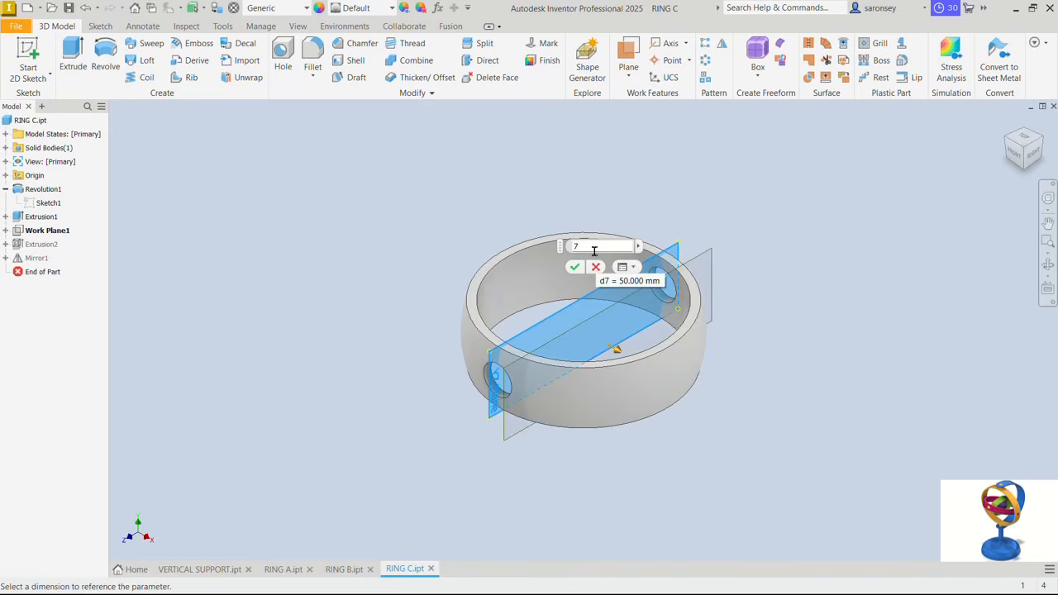
type("5/2")
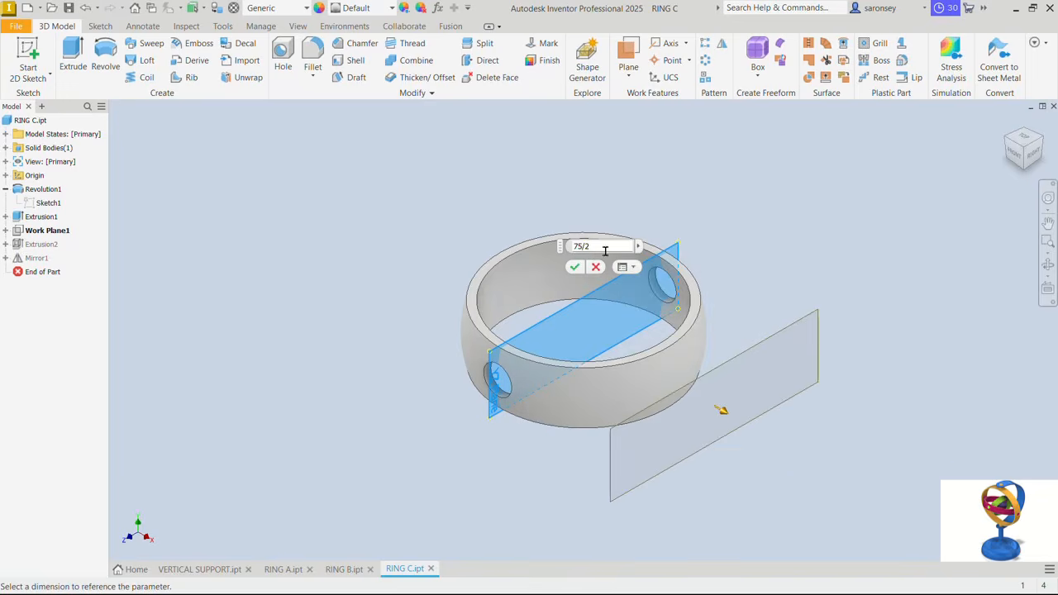
left_click(575, 266)
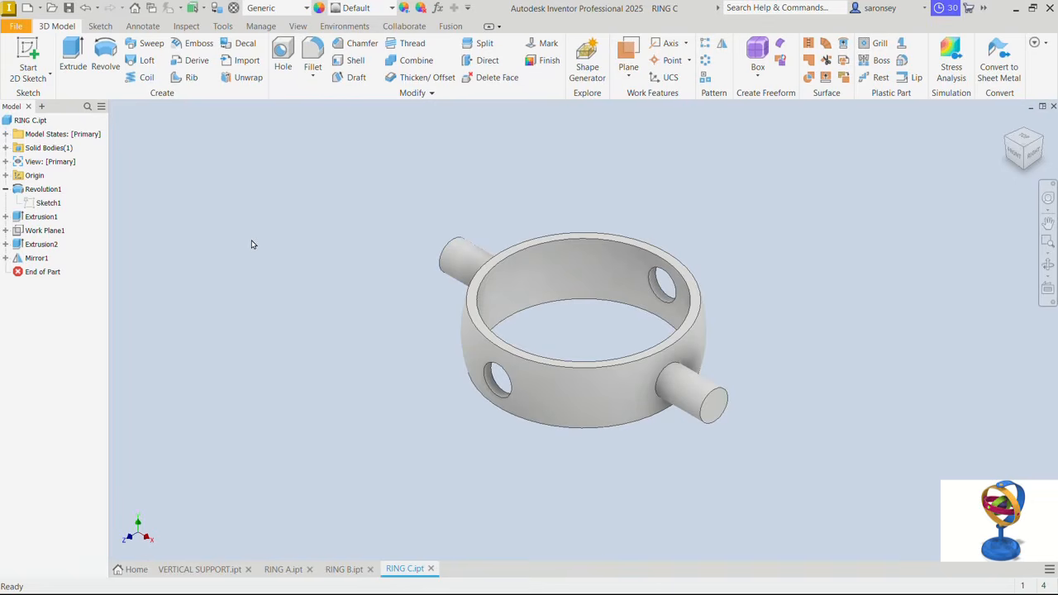
- Create a new metric part from the Standard (mm).ipt template
left_click(27, 8)
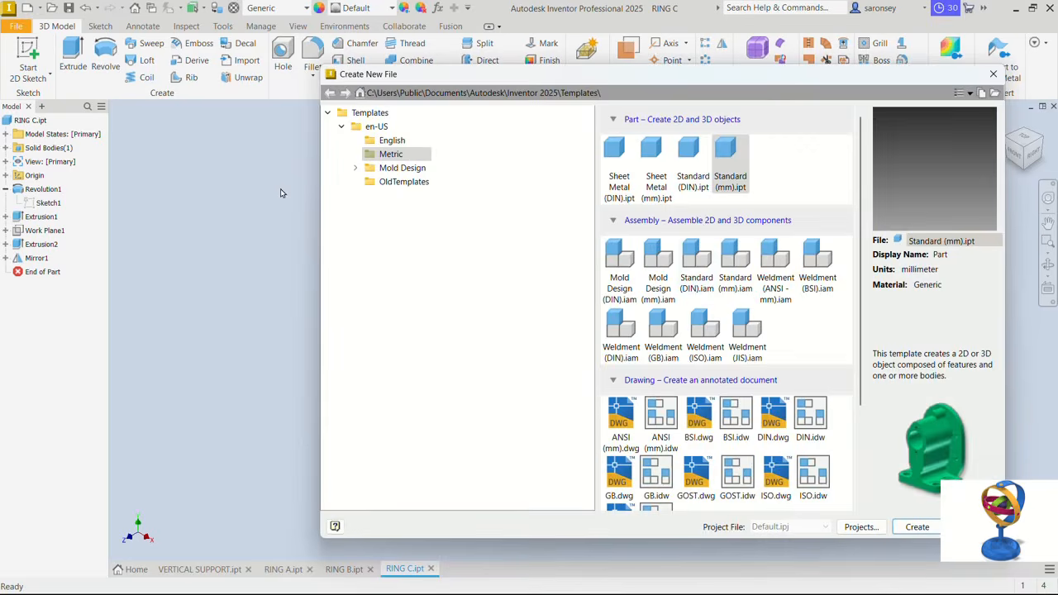
left_click(731, 170)
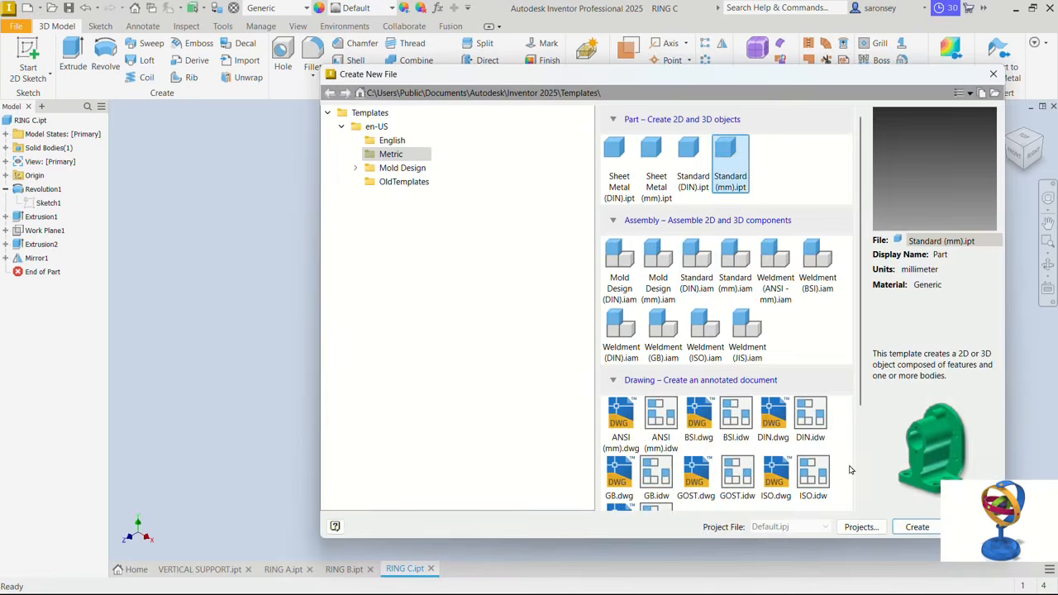
left_click(915, 528)
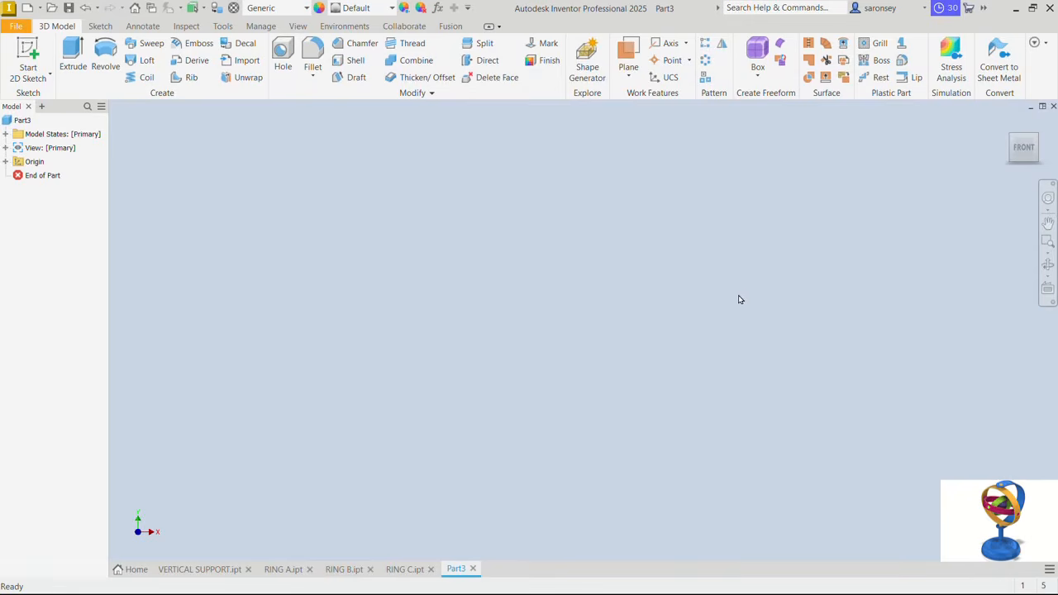
- Start a sketch on the XY plane and draw a 25 mm diameter circle centred on the origin
left_click(28, 58)
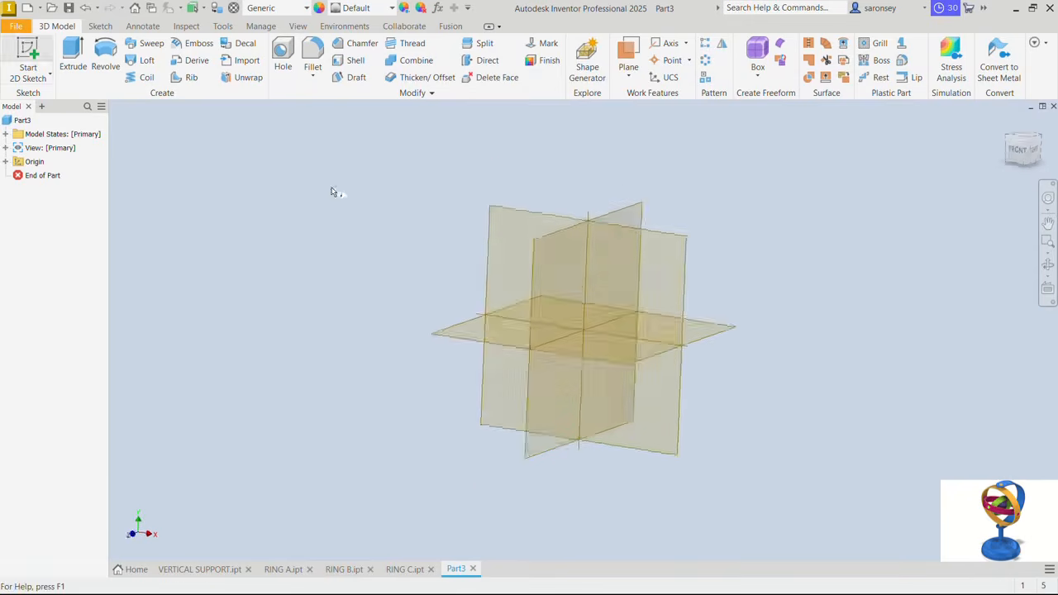
left_click(526, 188)
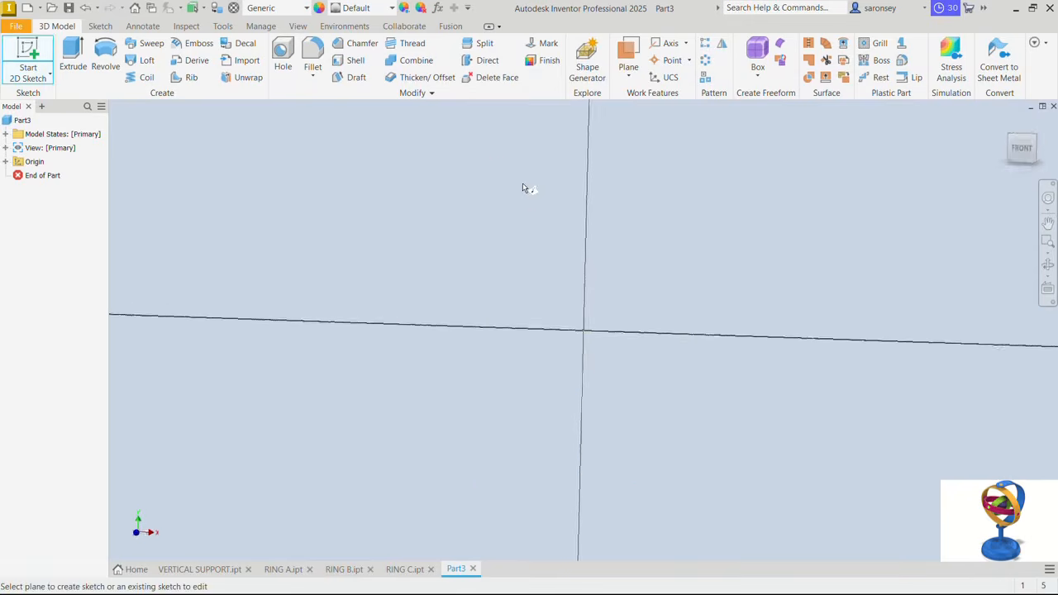
left_click(104, 52)
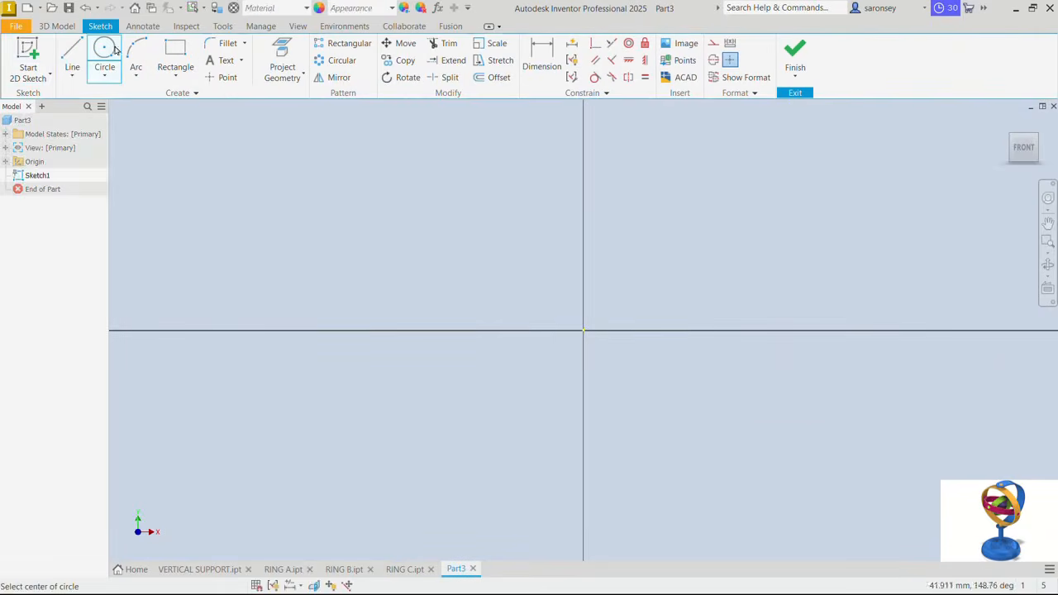
left_click(583, 330)
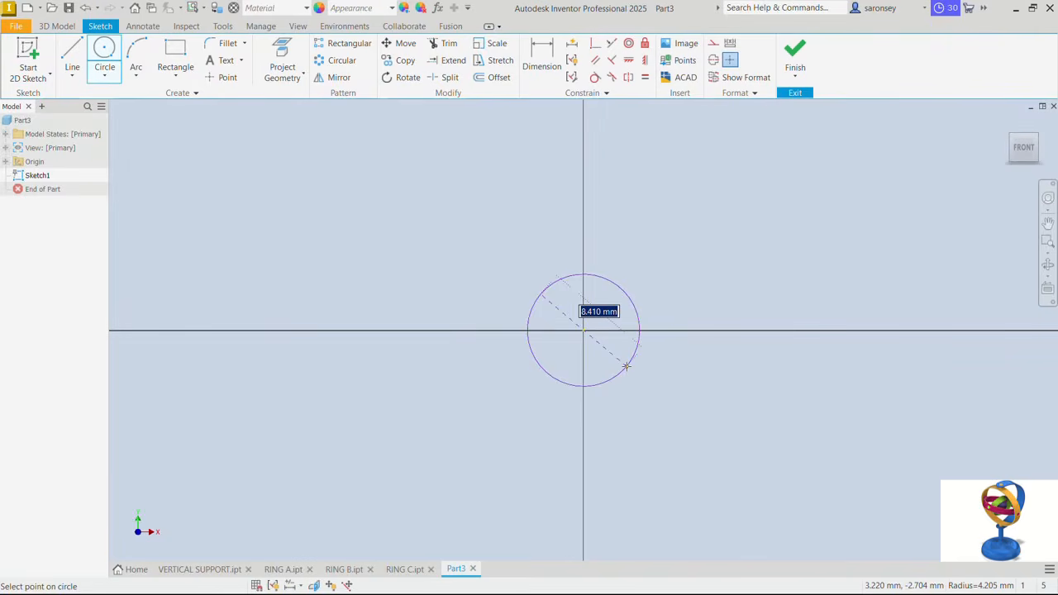
type("25")
key("Return")
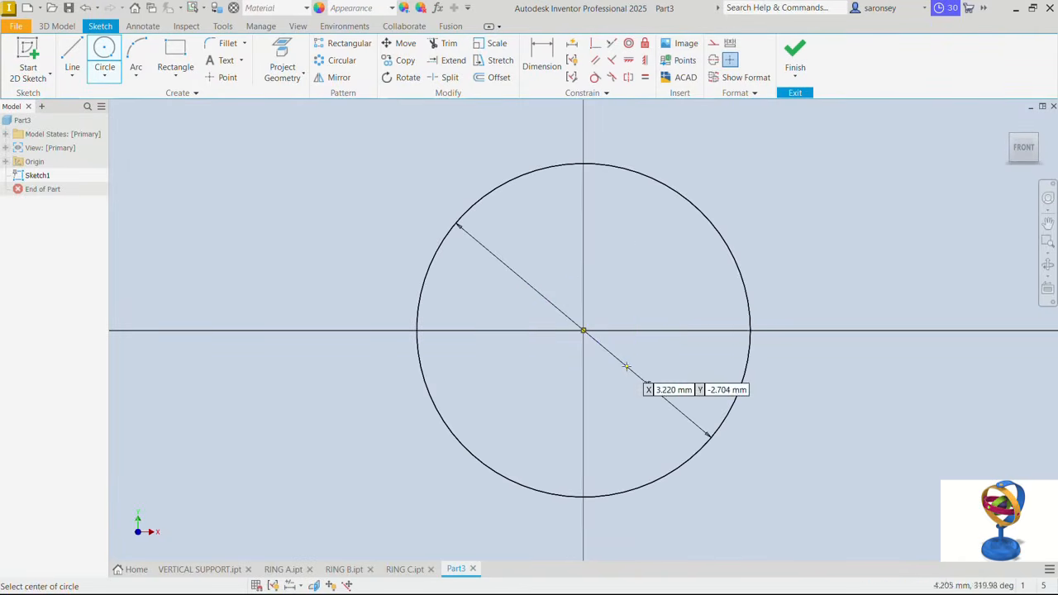
- Draw a vertical line across the circle's full diameter and make its midpoint coincident with the origin
left_click(72, 55)
left_click(584, 163)
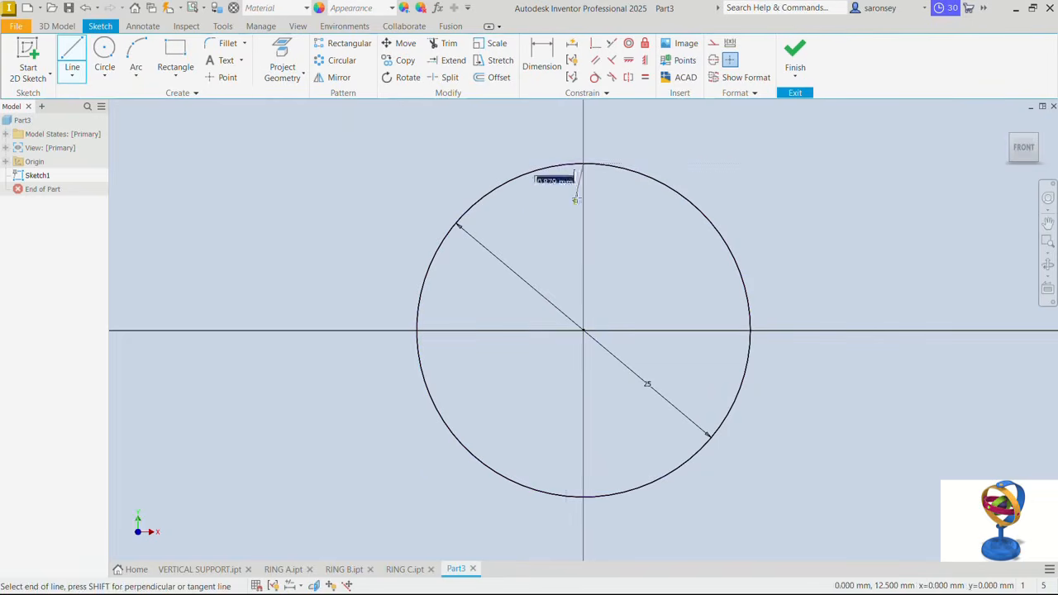
double_click(583, 496)
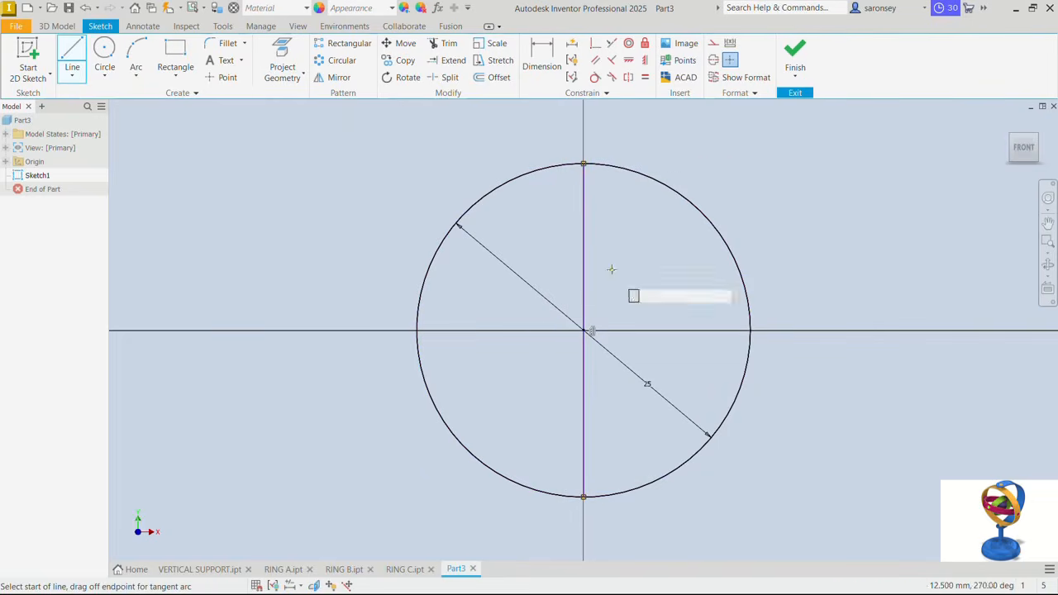
right_click(590, 297)
left_click(648, 300)
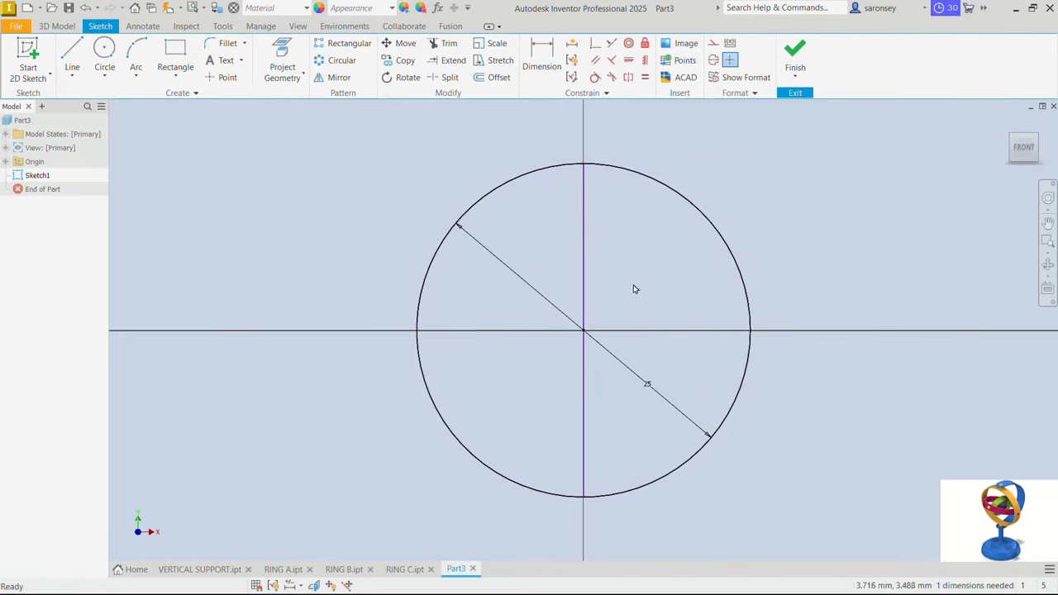
left_click_drag(583, 290, 562, 329)
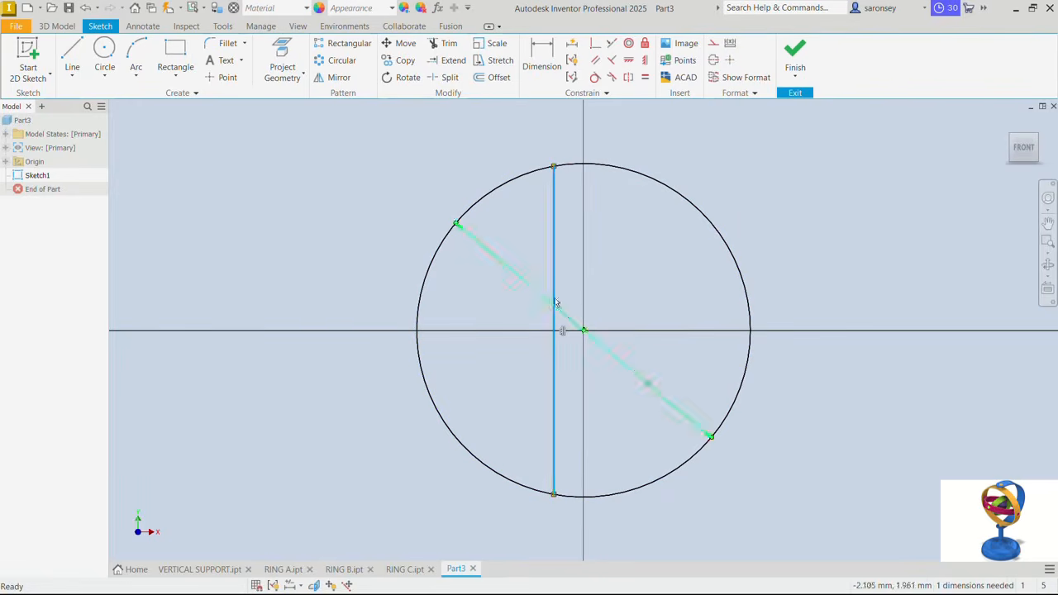
left_click(595, 43)
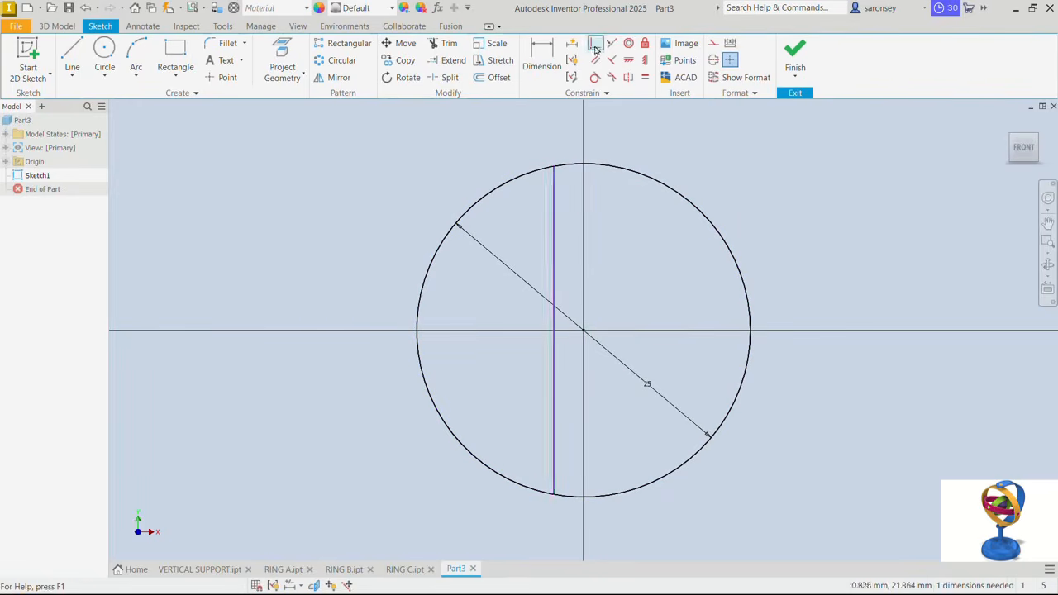
left_click(555, 330)
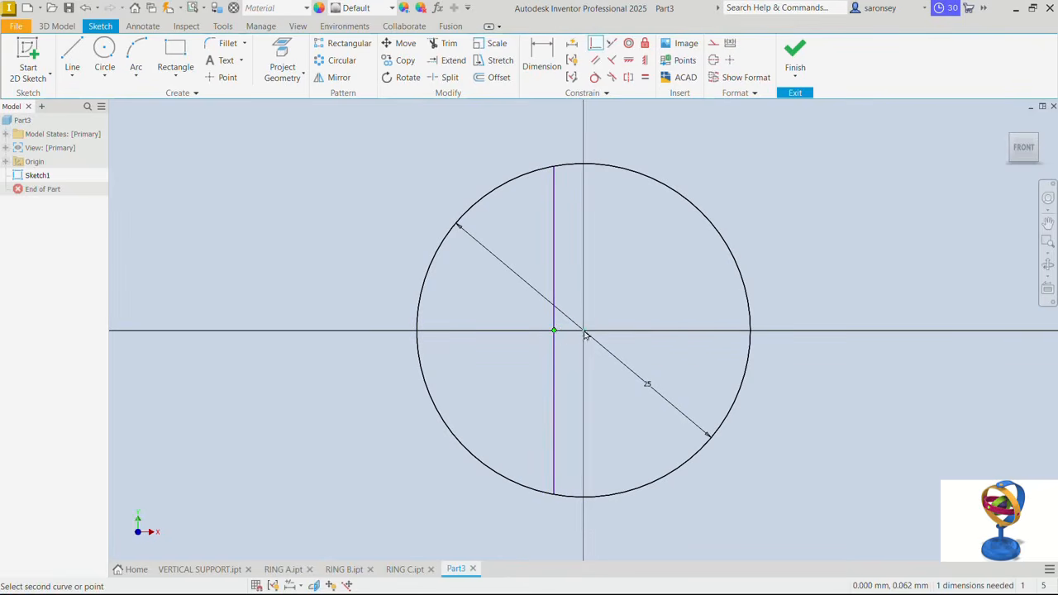
left_click(583, 332)
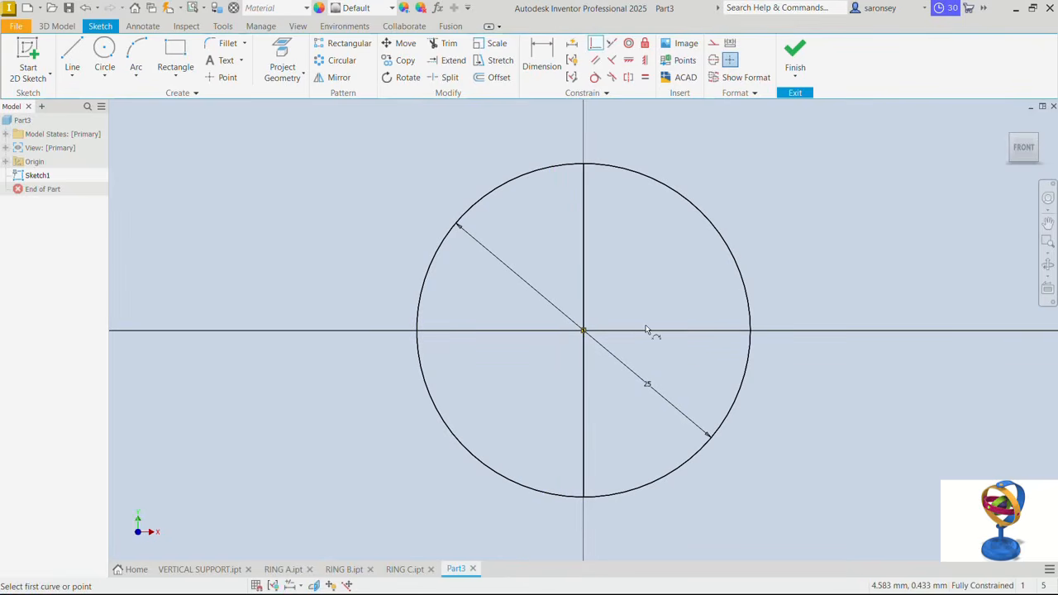
- Trim away the right half of the circle to leave a closed semicircle and finish the sketch
left_click(444, 43)
left_click(618, 172)
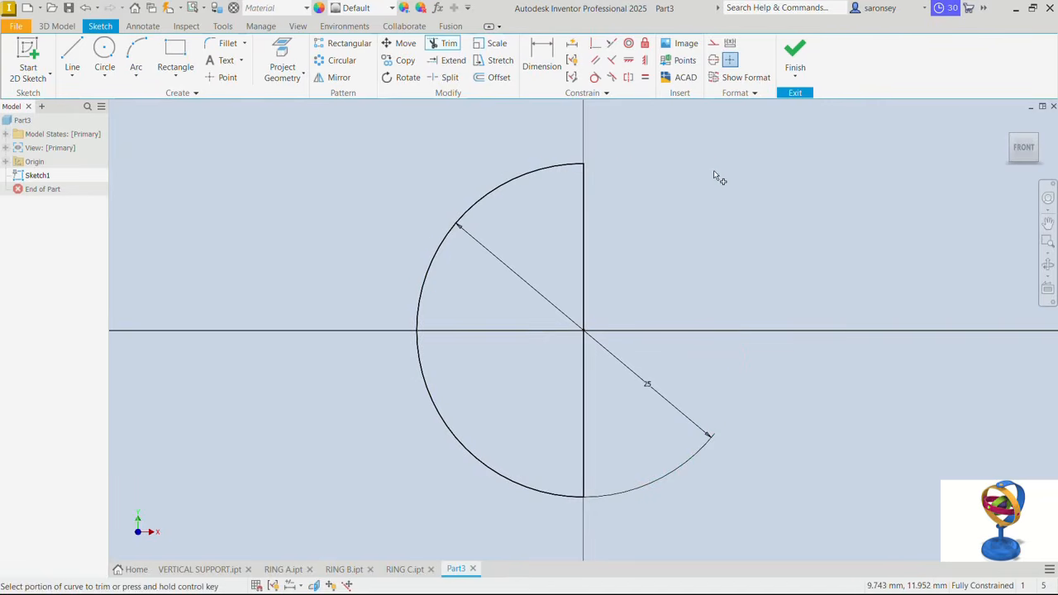
left_click(795, 54)
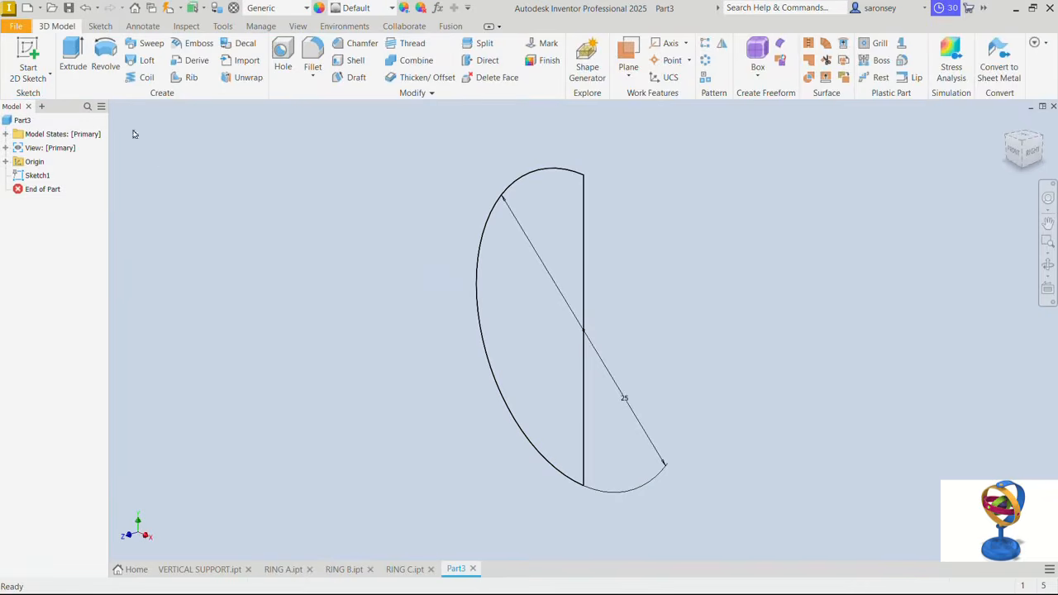
- Revolve the semicircle profile a full 360 degrees about its vertical straight edge to form a solid sphere
left_click(105, 60)
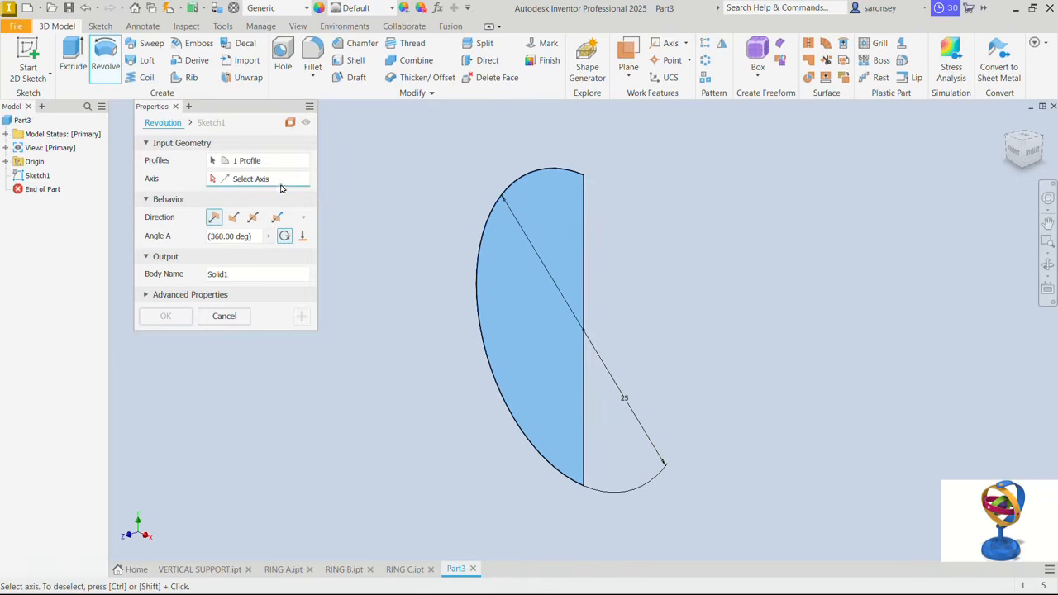
left_click(585, 231)
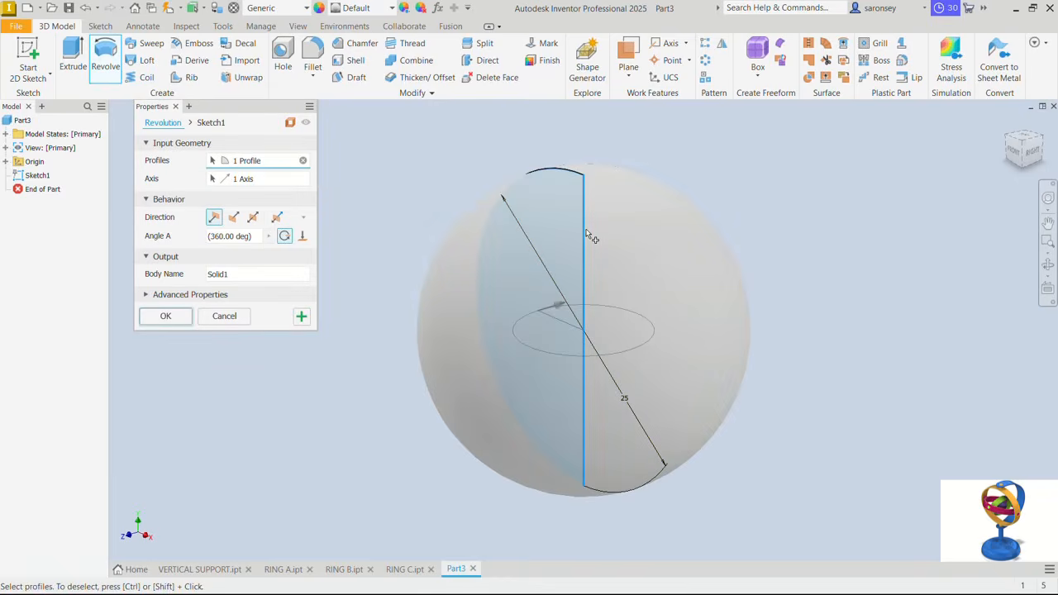
left_click(178, 323)
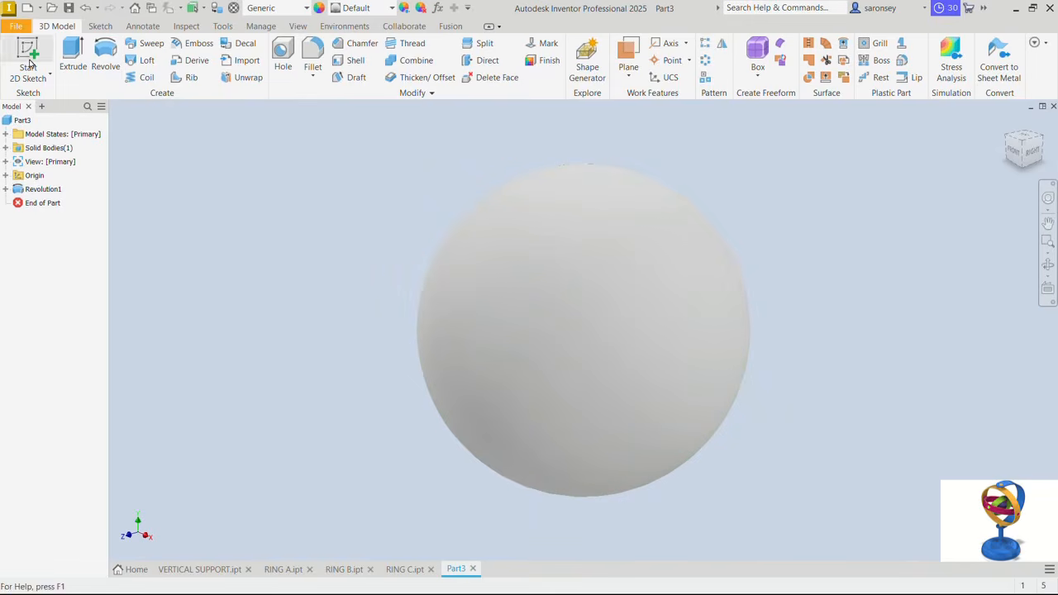
- Create a work plane offset 75/3 mm from the YZ plane
left_click(637, 79)
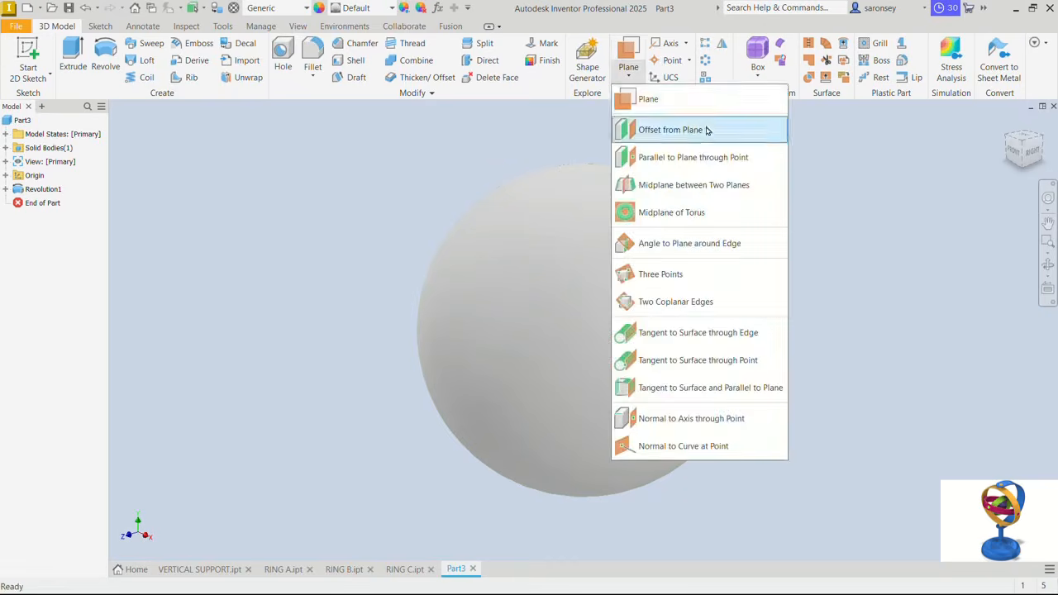
left_click(706, 131)
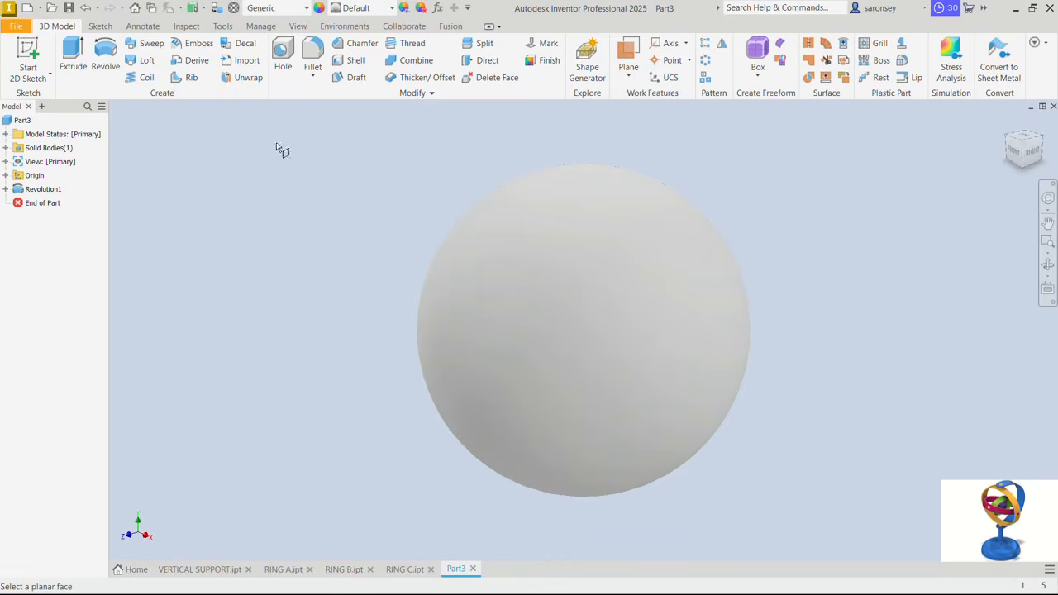
left_click(5, 176)
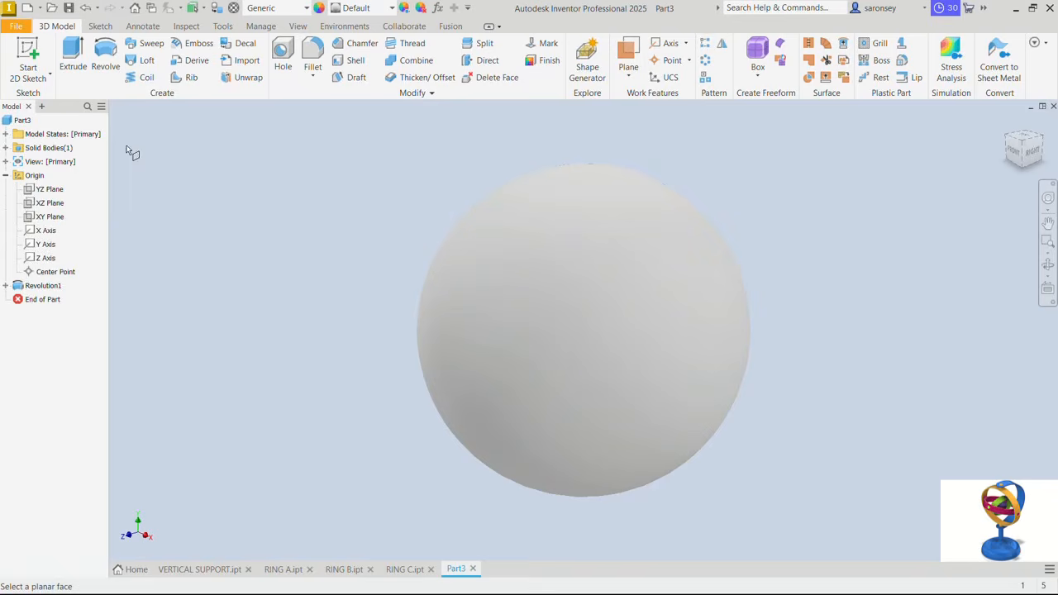
left_click(57, 193)
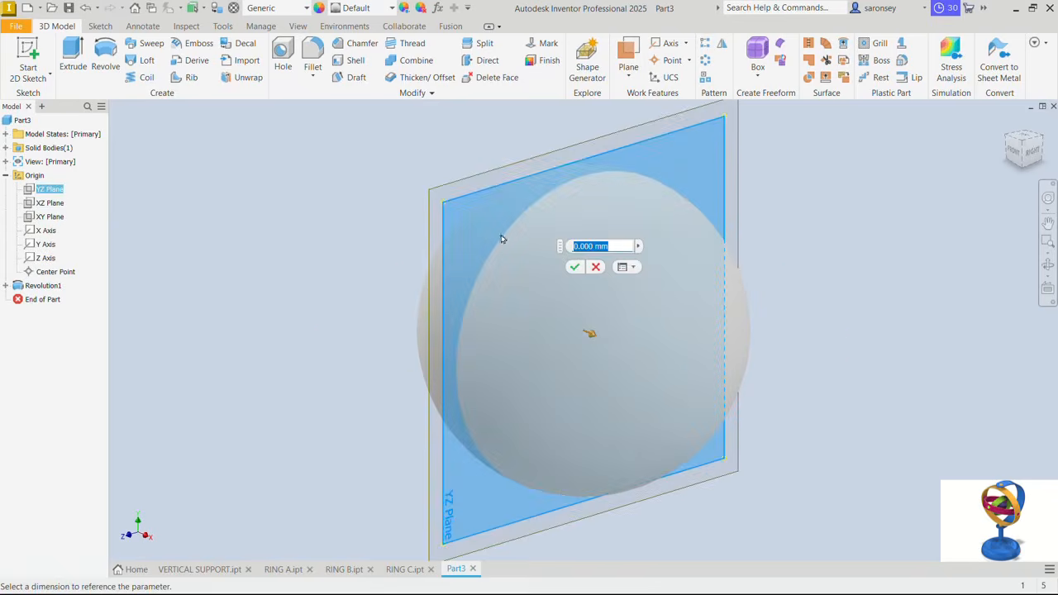
type("75/")
type("2")
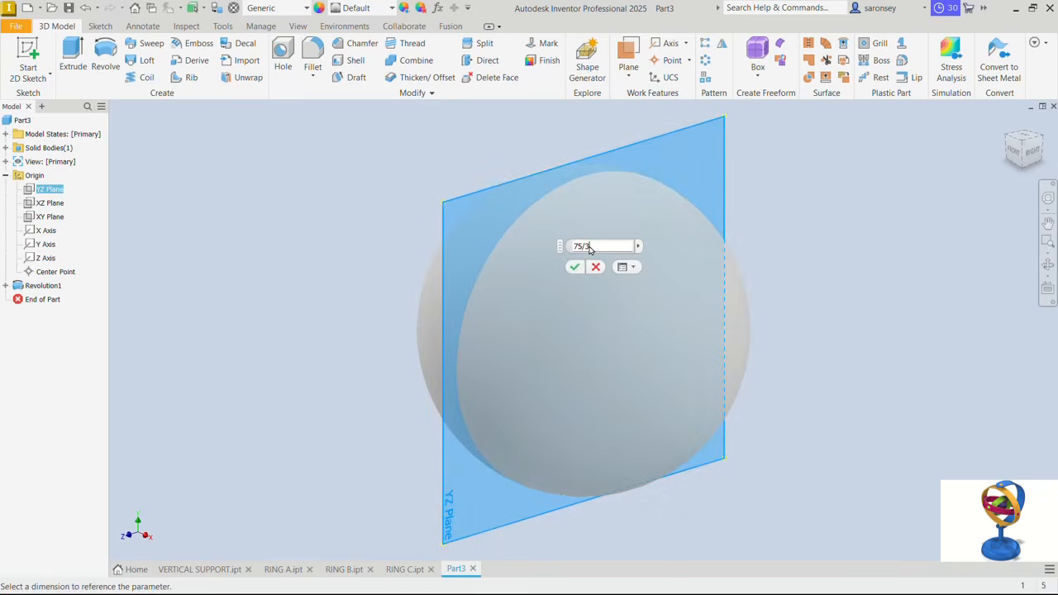
left_click(573, 270)
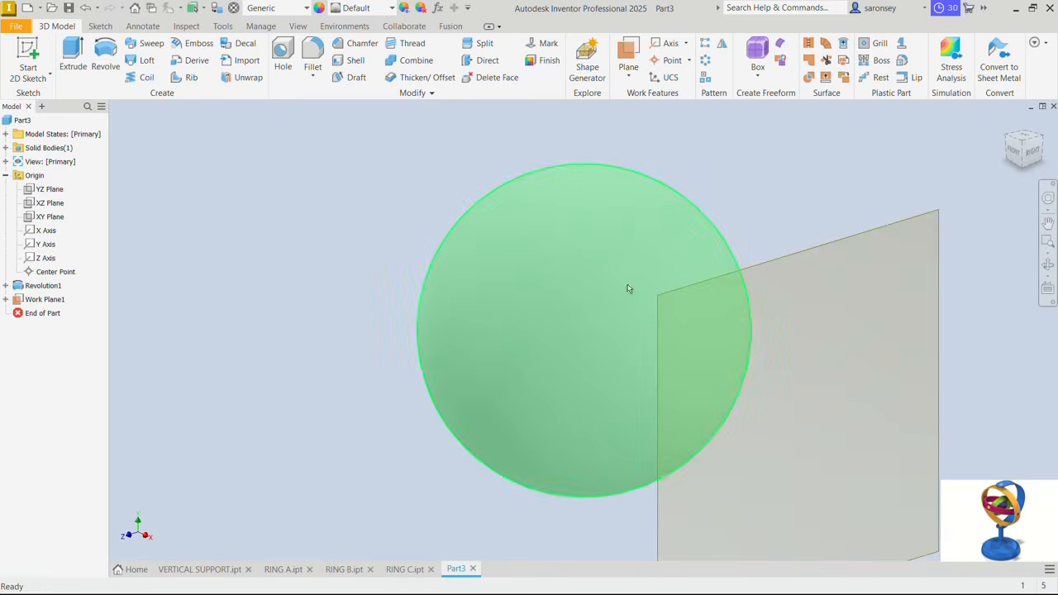
- Sketch an 8 mm diameter circle centred on the origin on the offset work plane and finish the sketch
left_click(881, 235)
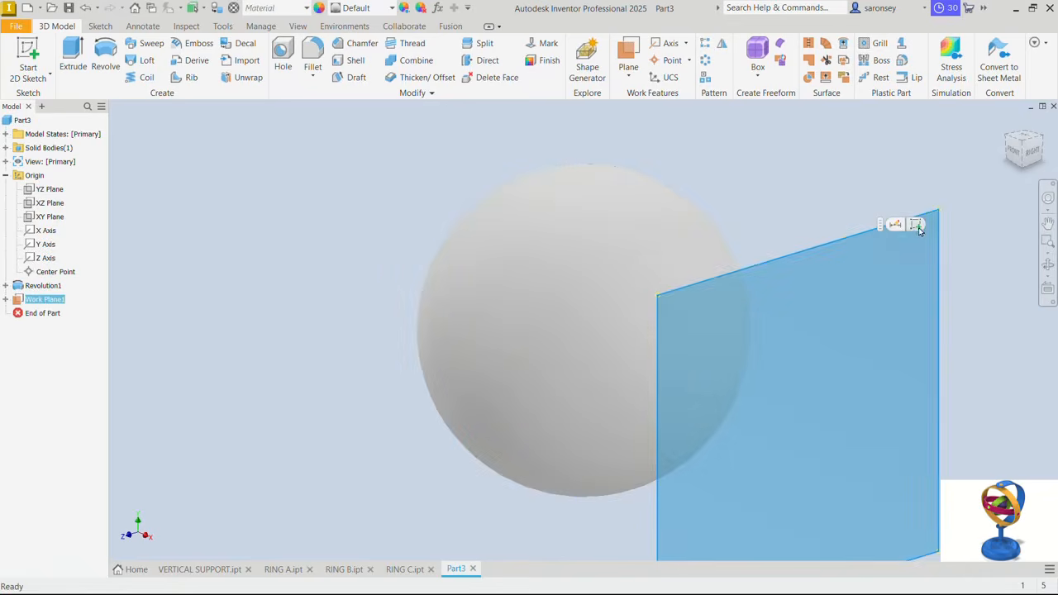
left_click(916, 224)
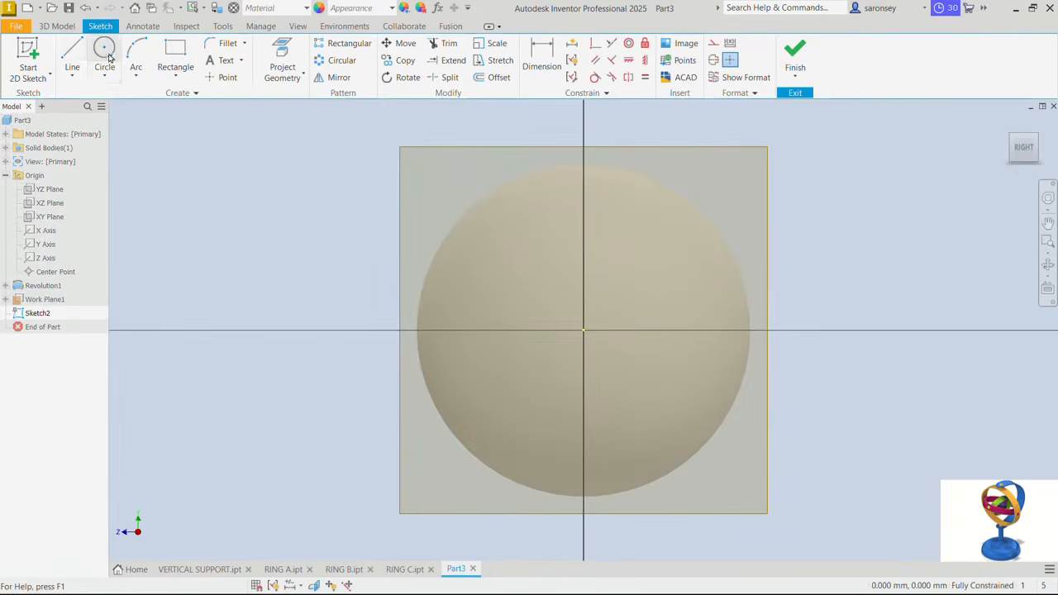
left_click(104, 51)
left_click(584, 331)
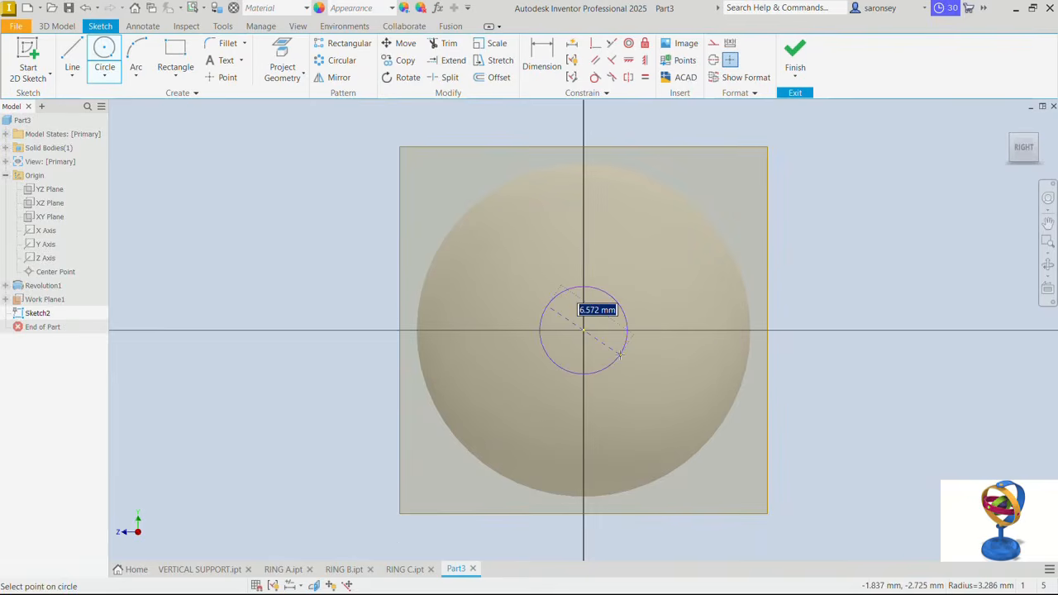
type("8")
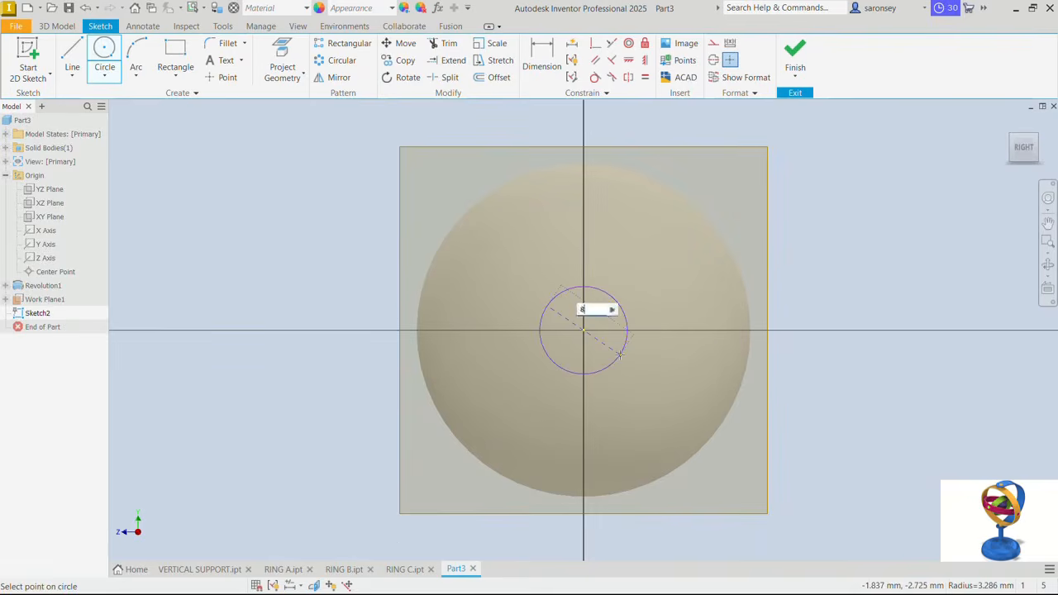
key("Return")
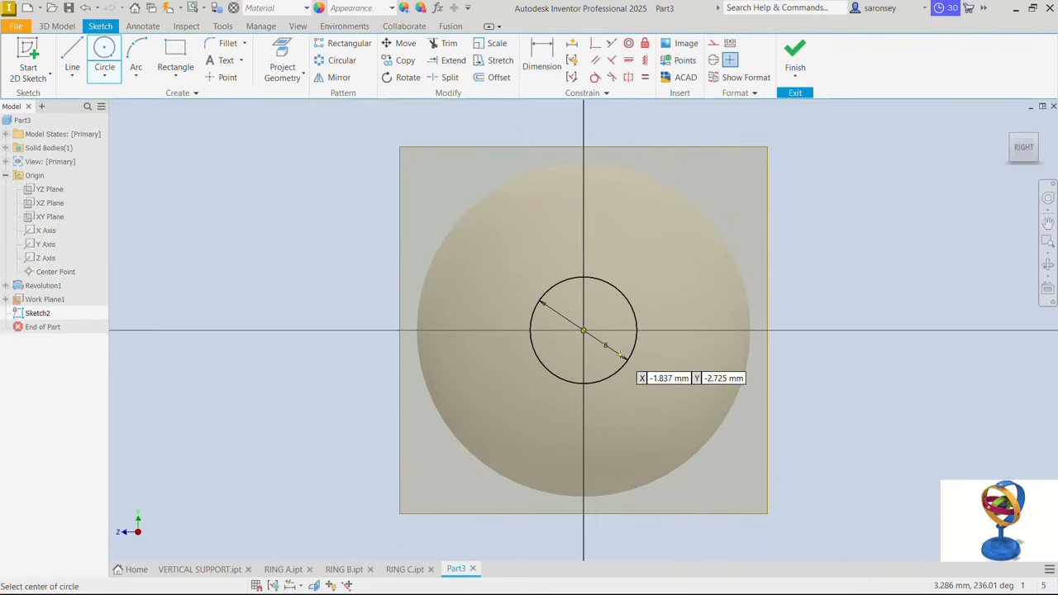
left_click(794, 56)
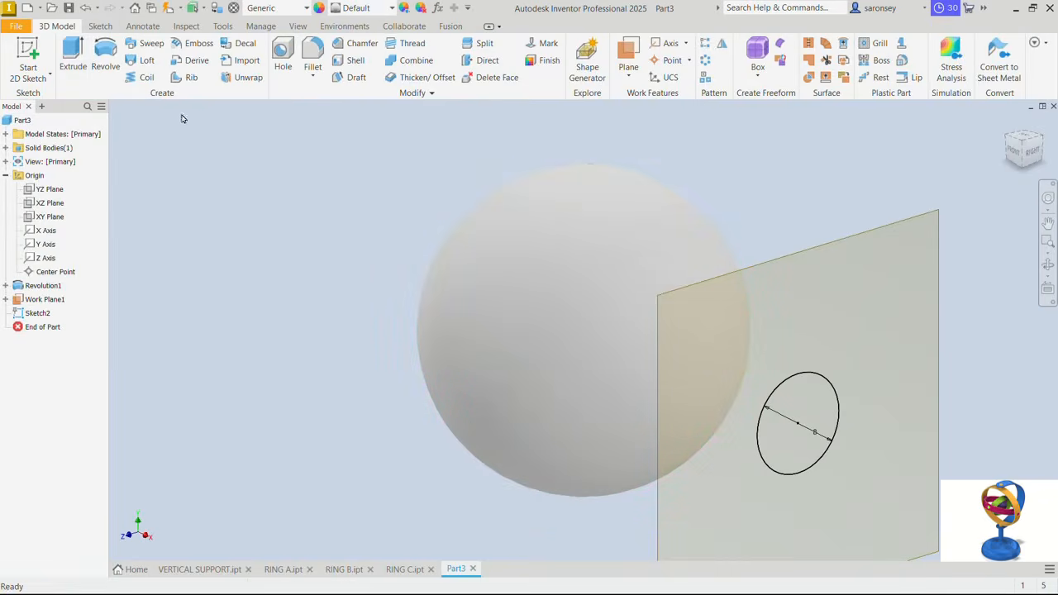
- Extrude the 8 mm circle to the next face, joining the pin to the sphere
left_click(73, 48)
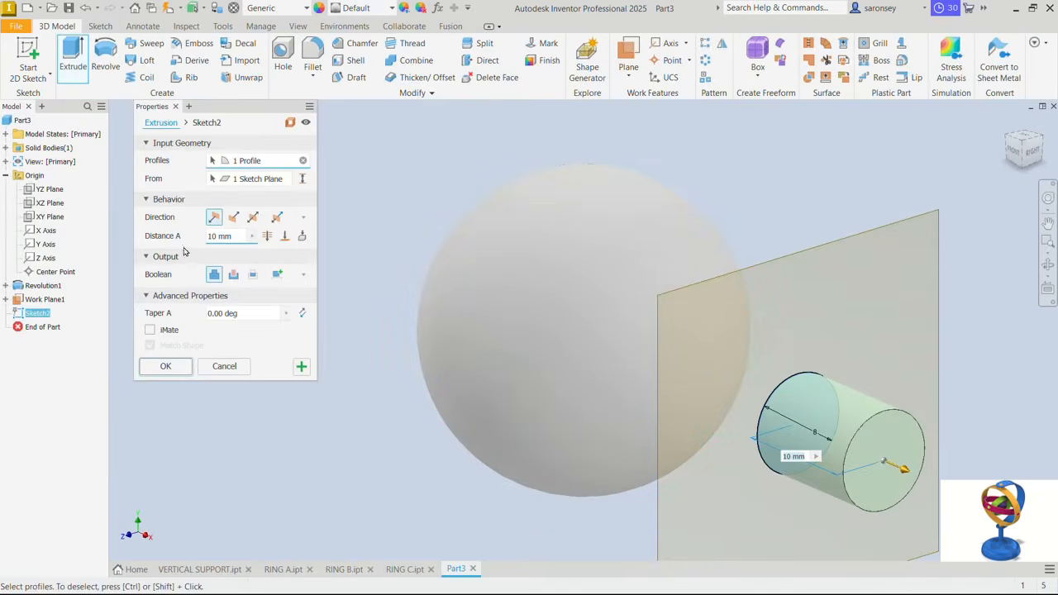
left_click(304, 236)
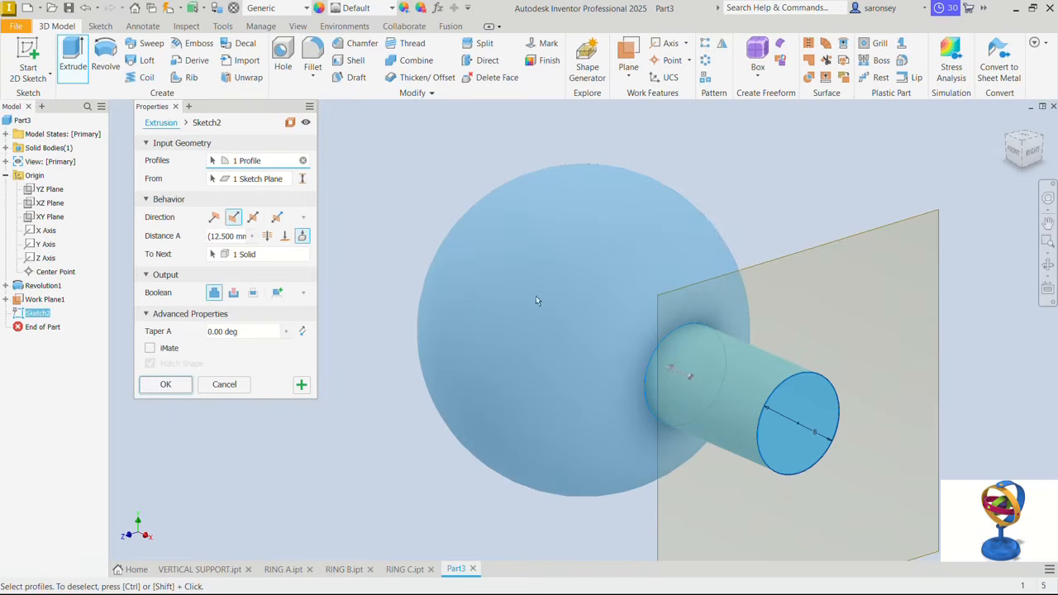
left_click(173, 388)
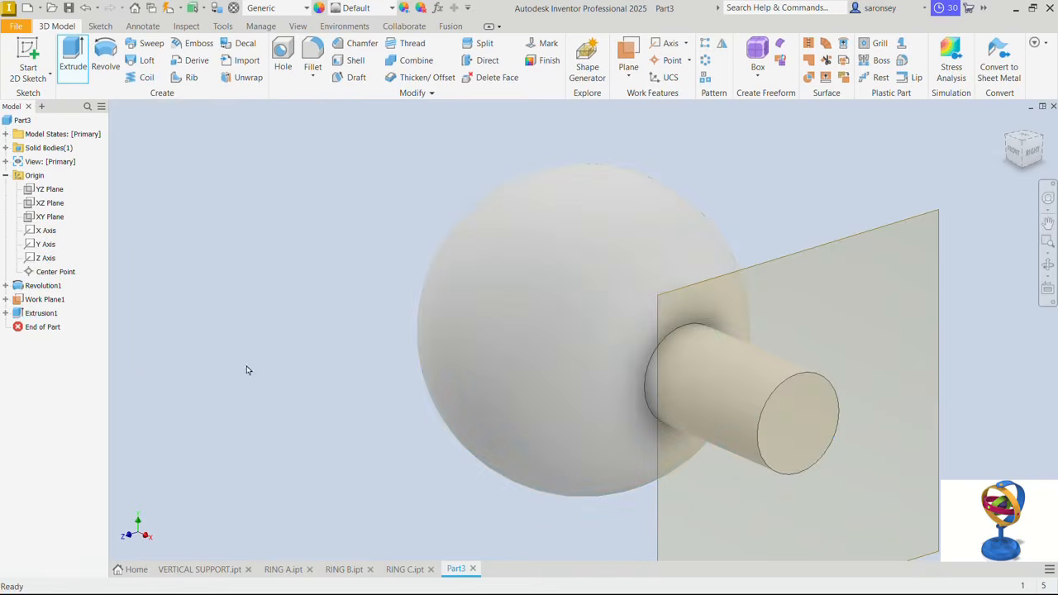
- Turn off the visibility of the offset work plane through the pin
right_click(779, 274)
left_click(788, 261)
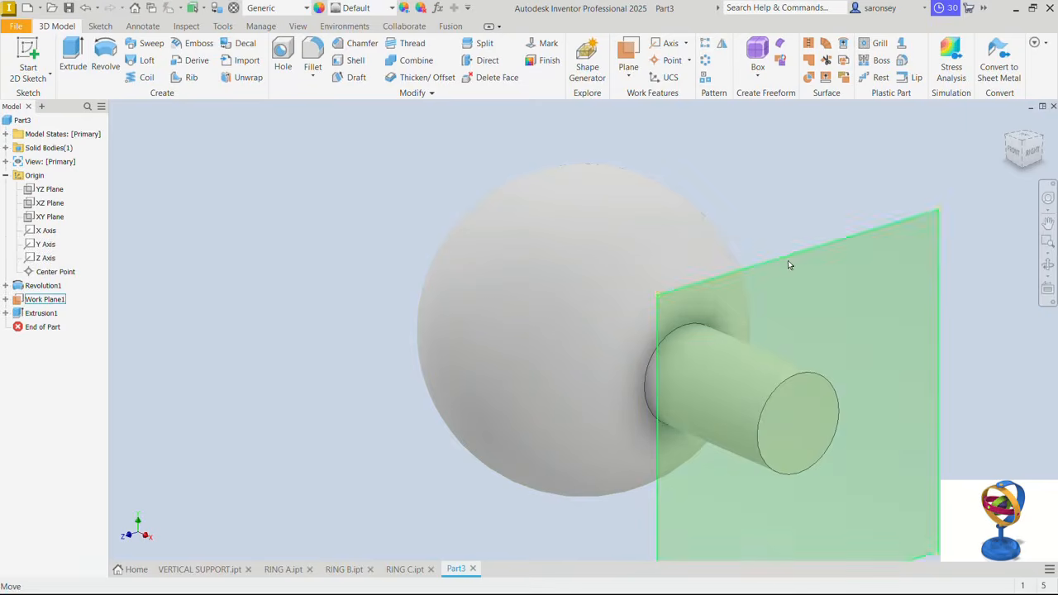
right_click(788, 261)
left_click(828, 264)
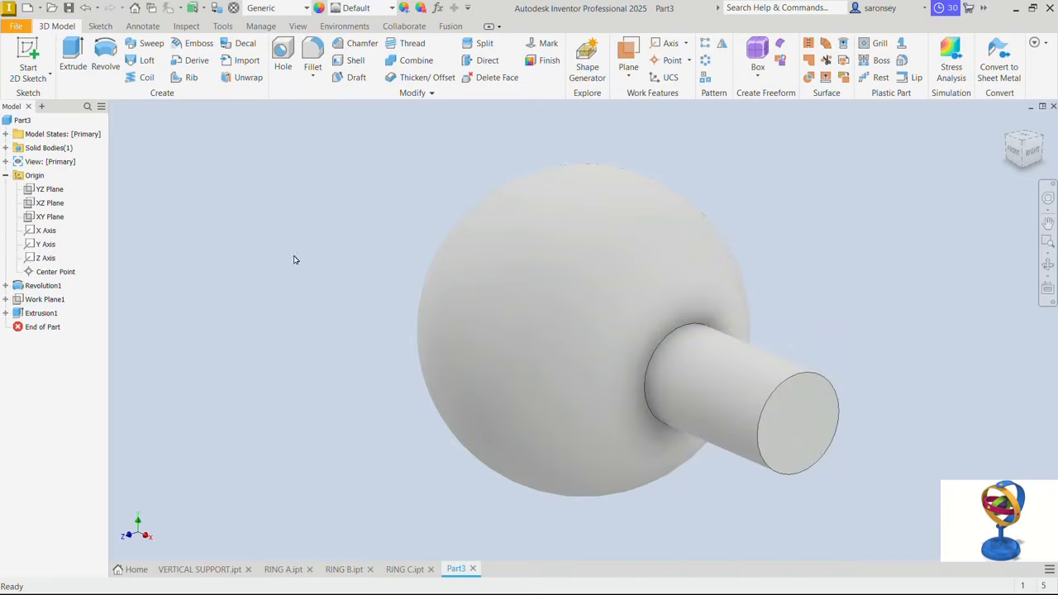
- Mirror the pin extrusion about the YZ plane to add a matching pin on the opposite side of the sphere
left_click(723, 43)
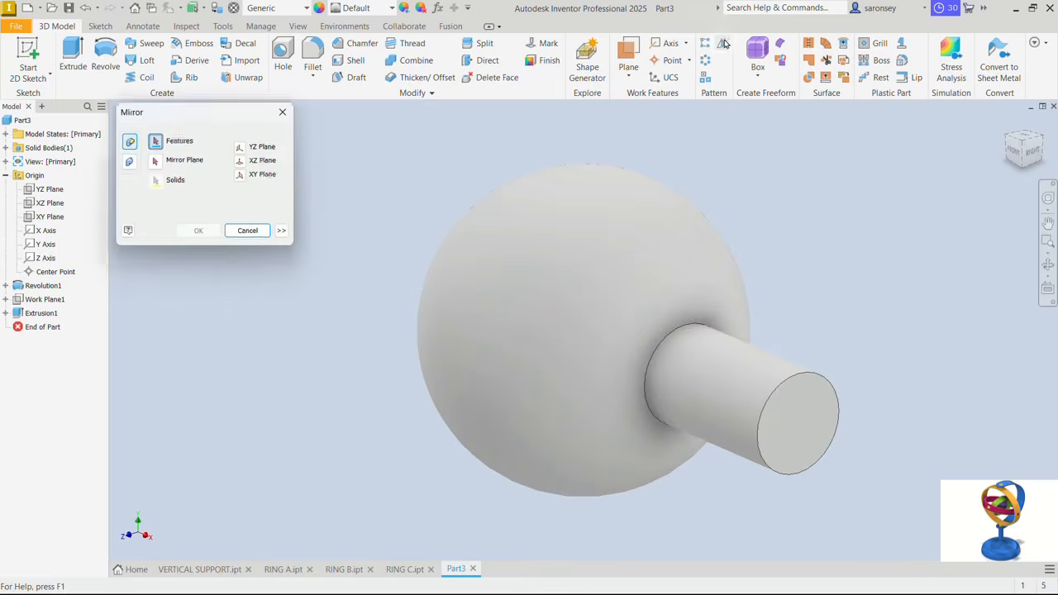
left_click(746, 373)
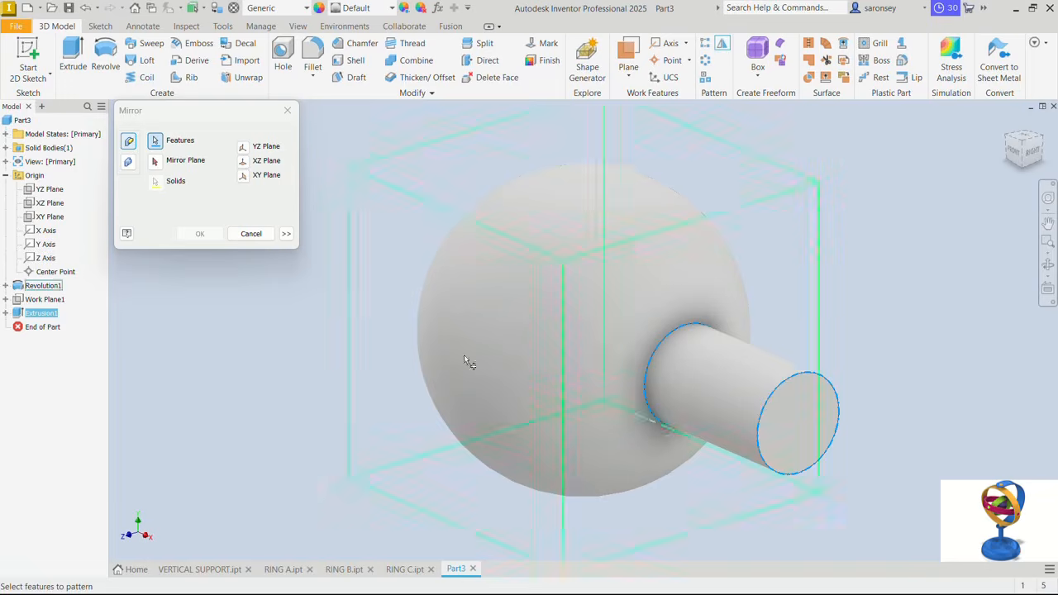
left_click(155, 161)
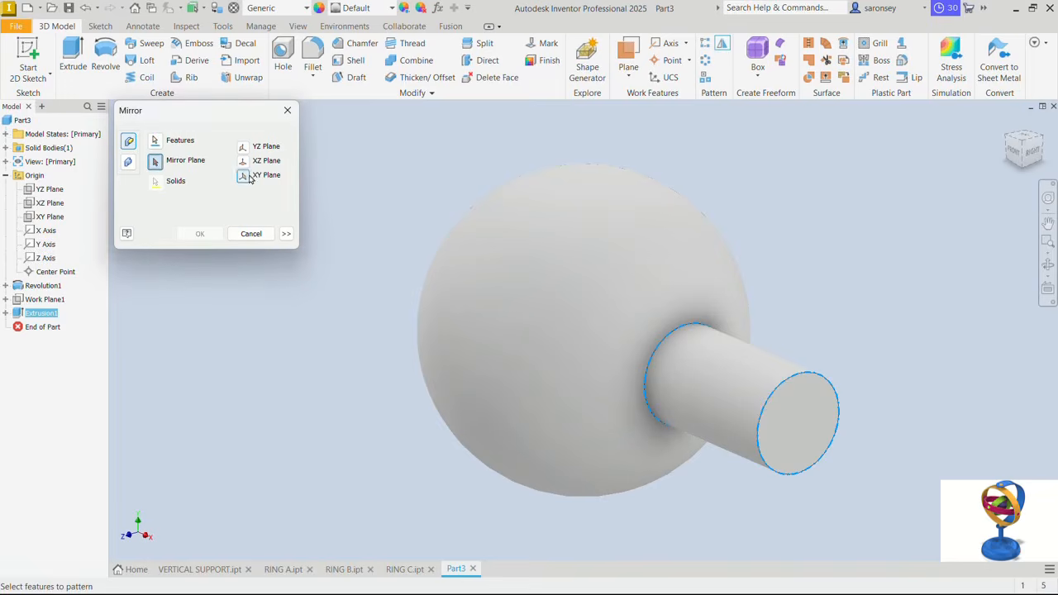
left_click(243, 147)
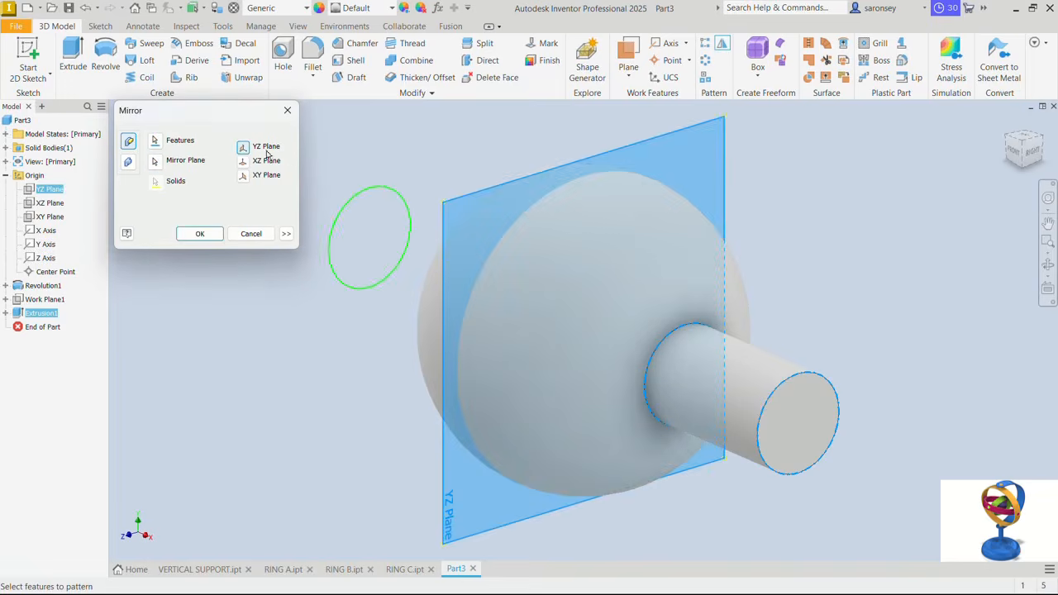
left_click(199, 234)
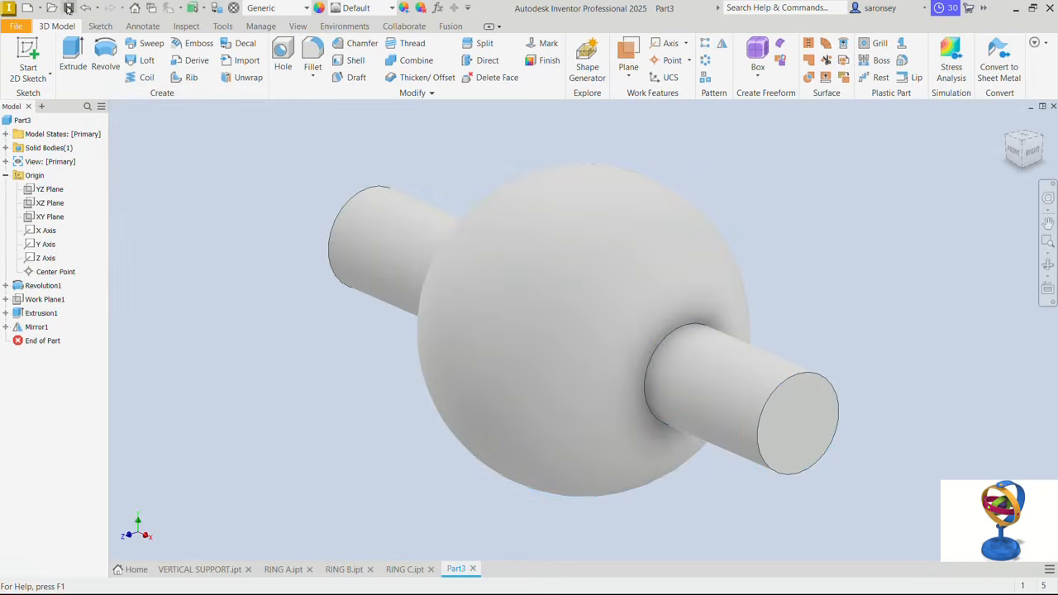
- Save the part as CENTRAL SPHERE in the GYROSCOPE folder
left_click(68, 7)
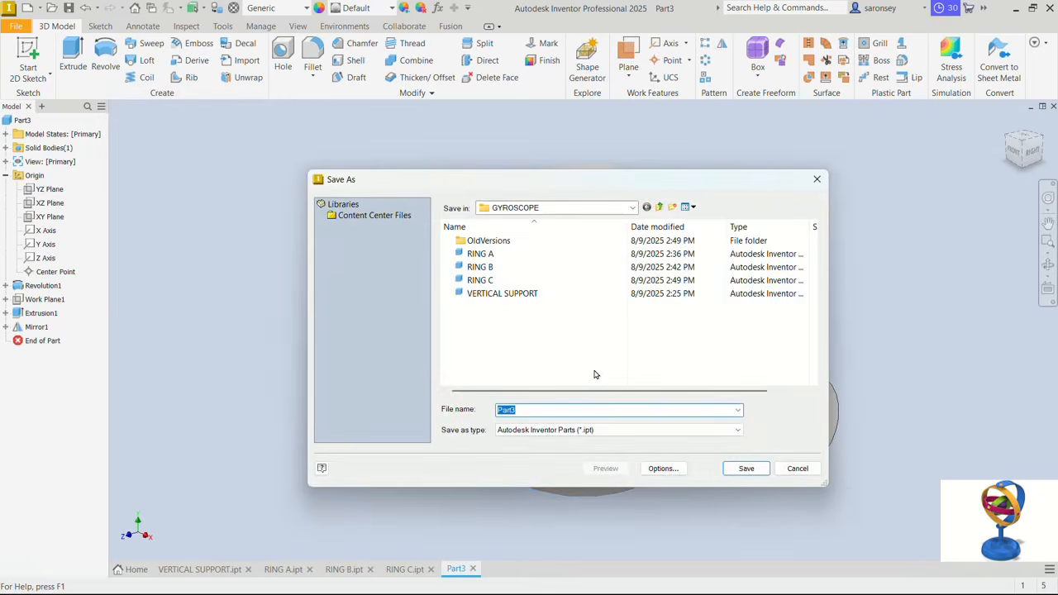
type("CENTRAL SPHERE")
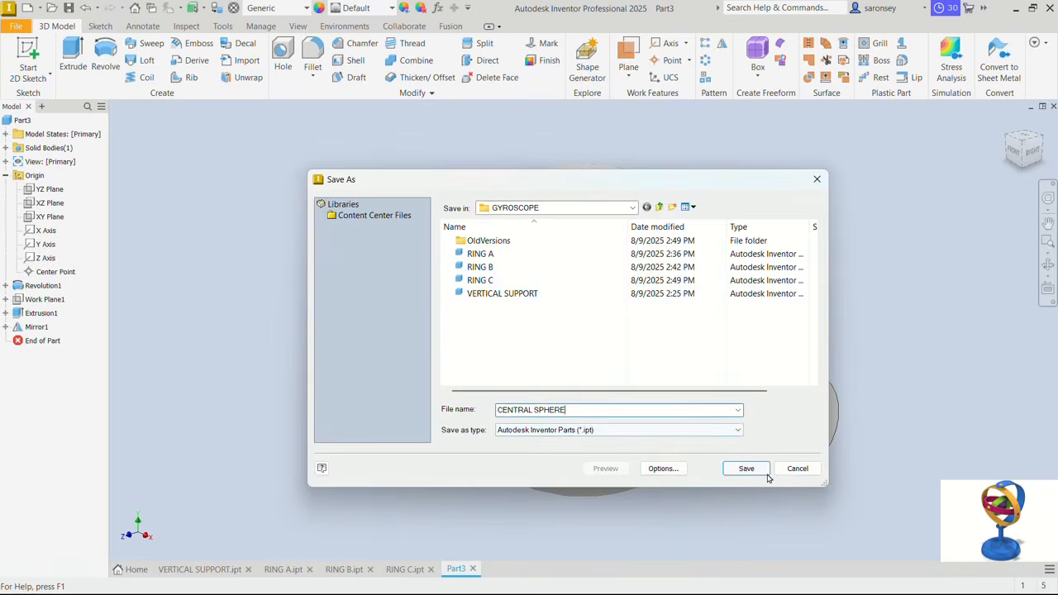
left_click(765, 474)
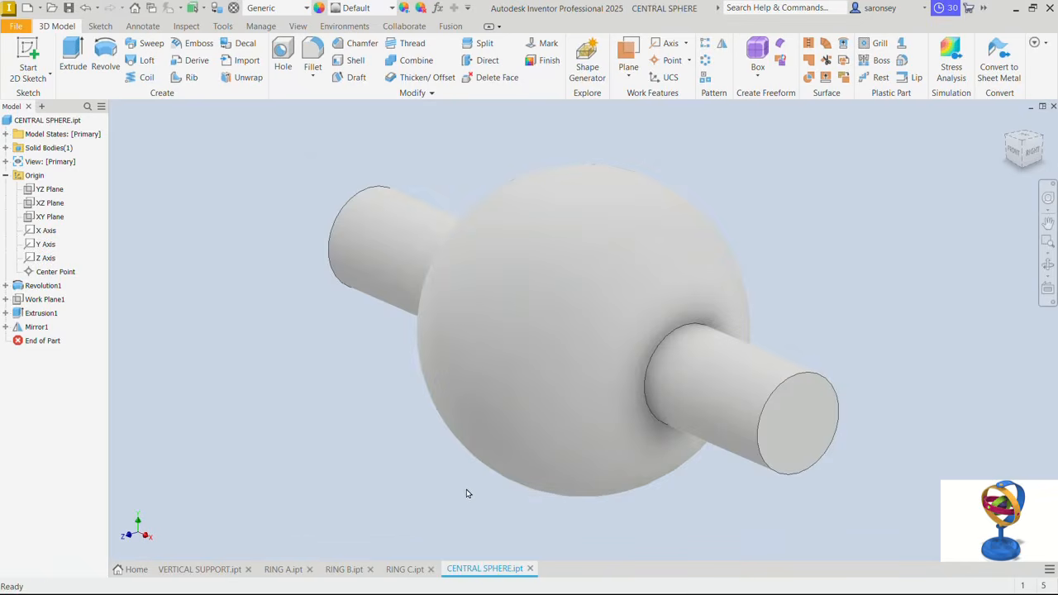
- Review the open VERTICAL SUPPORT, RING A, RING B and RING C parts and return to CENTRAL SPHERE
left_click(214, 572)
left_click(281, 572)
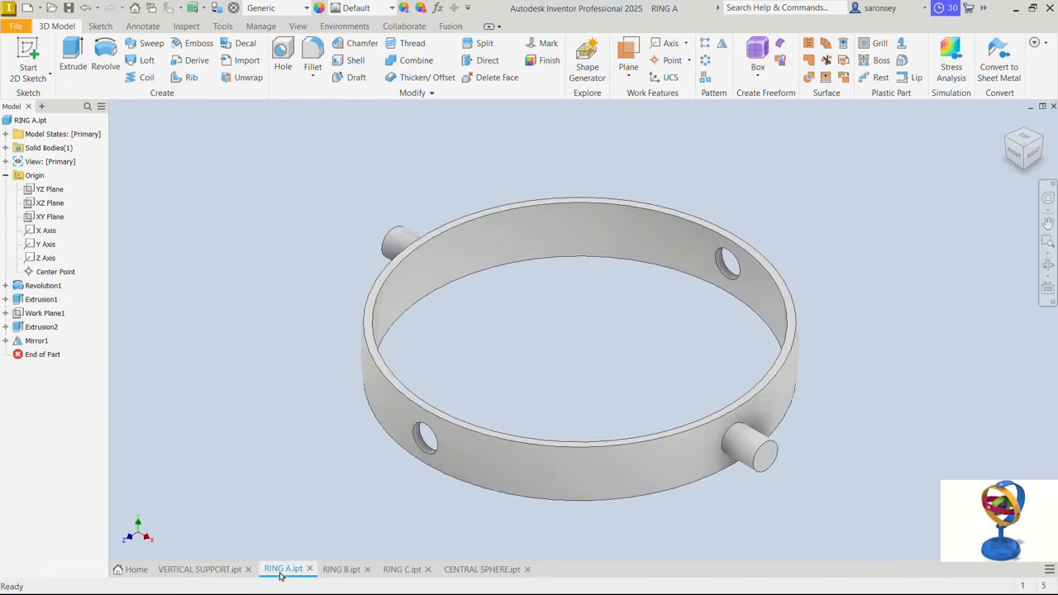
left_click(353, 573)
left_click(405, 570)
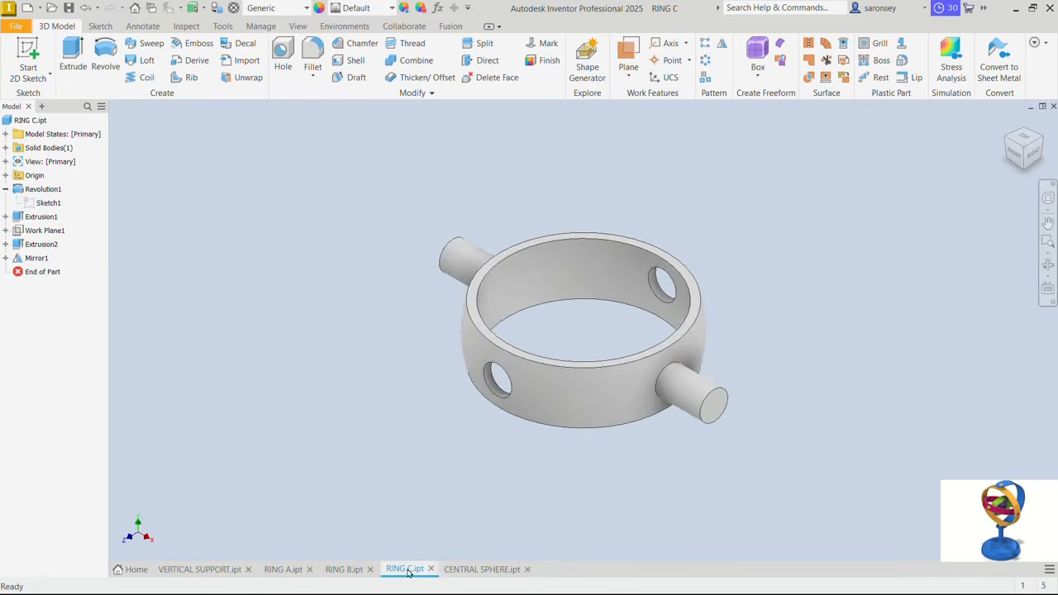
left_click(467, 571)
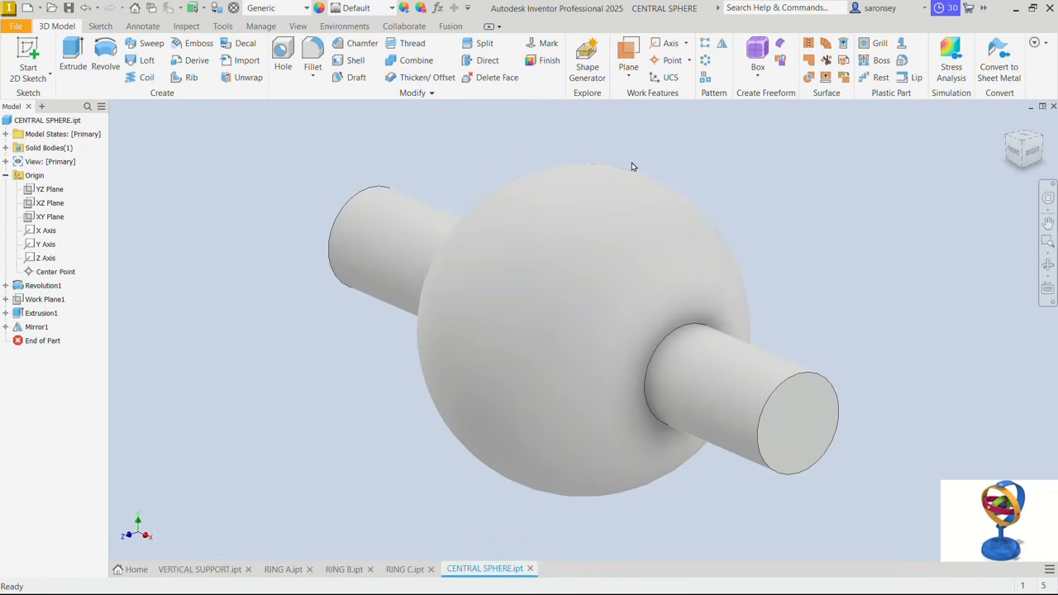
- Create a new assembly from the metric Standard (mm).iam template
left_click(27, 8)
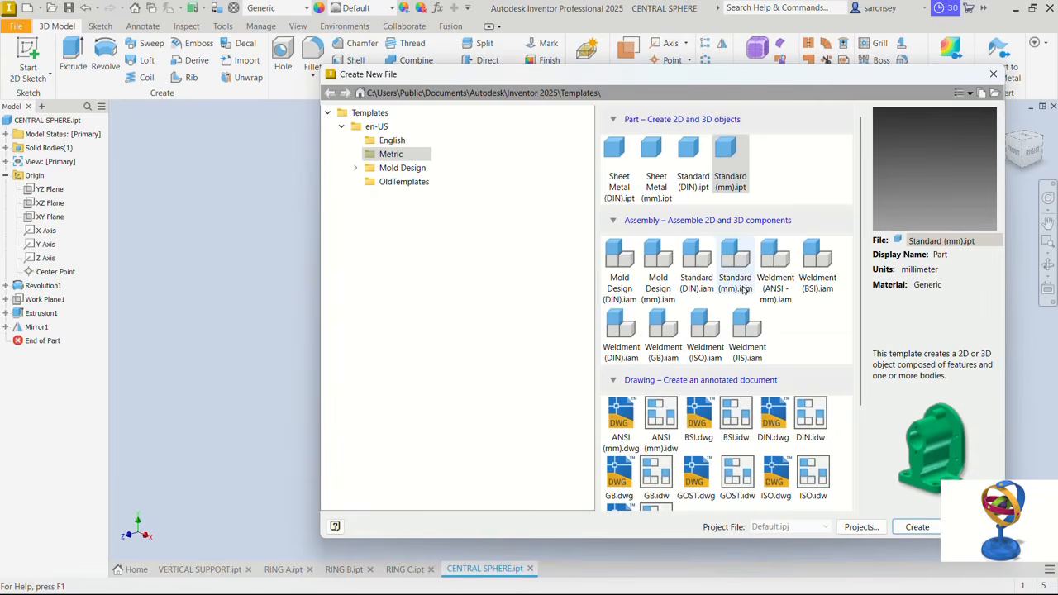
left_click(735, 285)
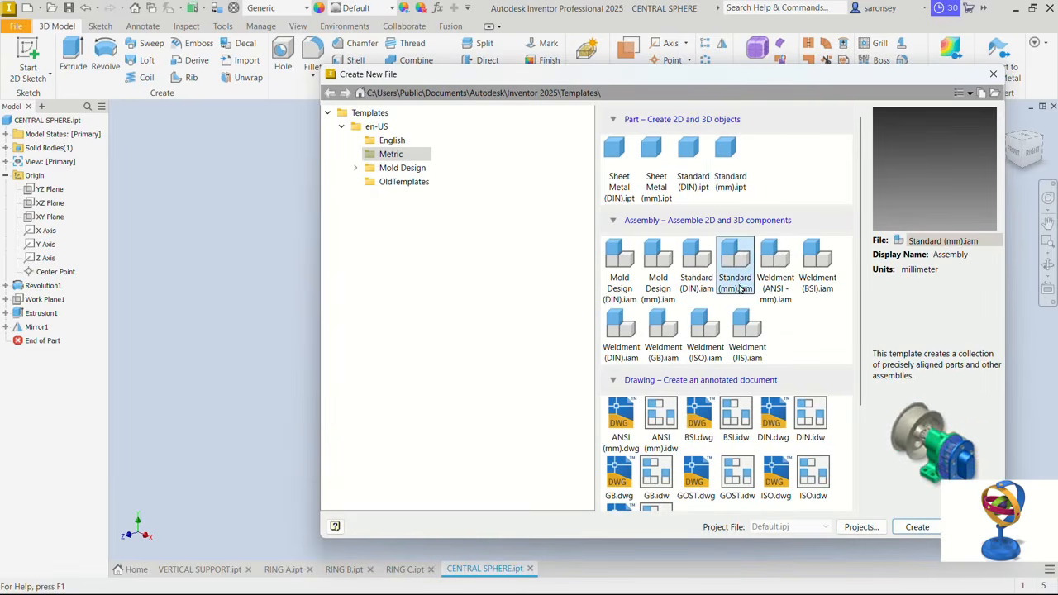
left_click(923, 526)
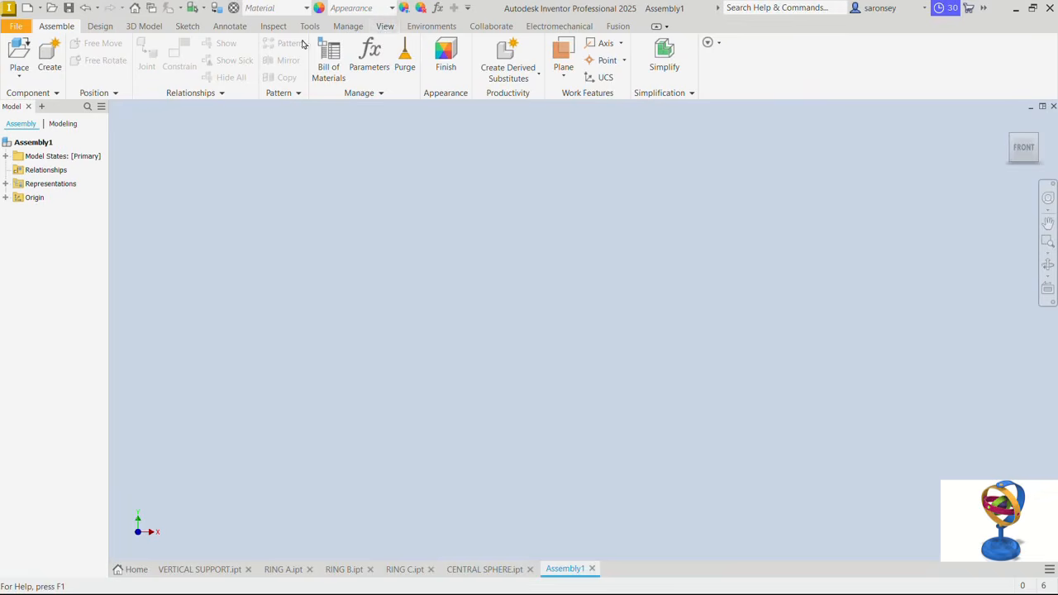
- Set the assembly's visual style to Shaded with Edges
left_click(389, 27)
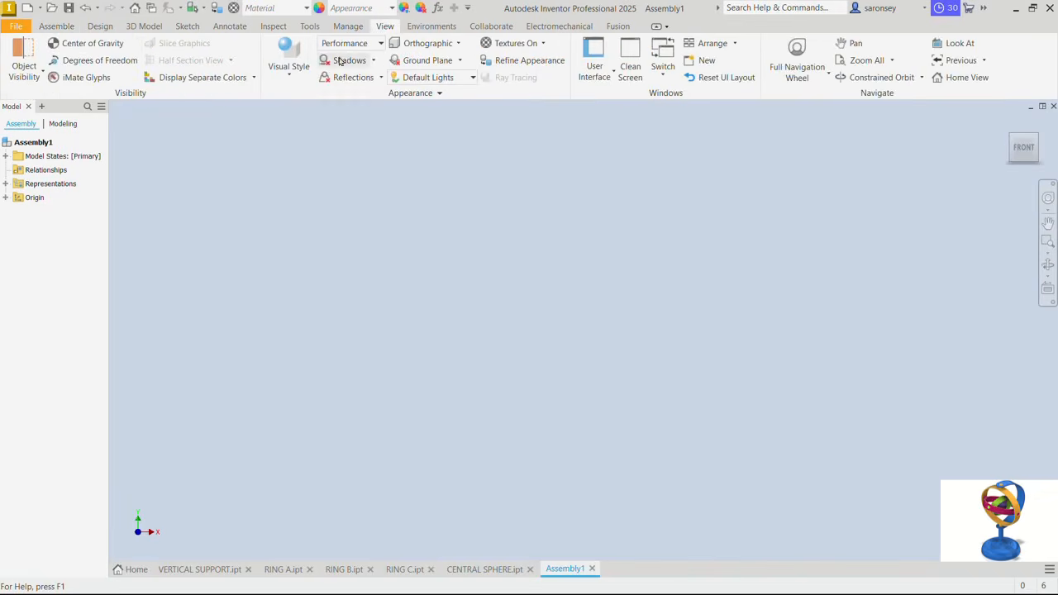
left_click(290, 78)
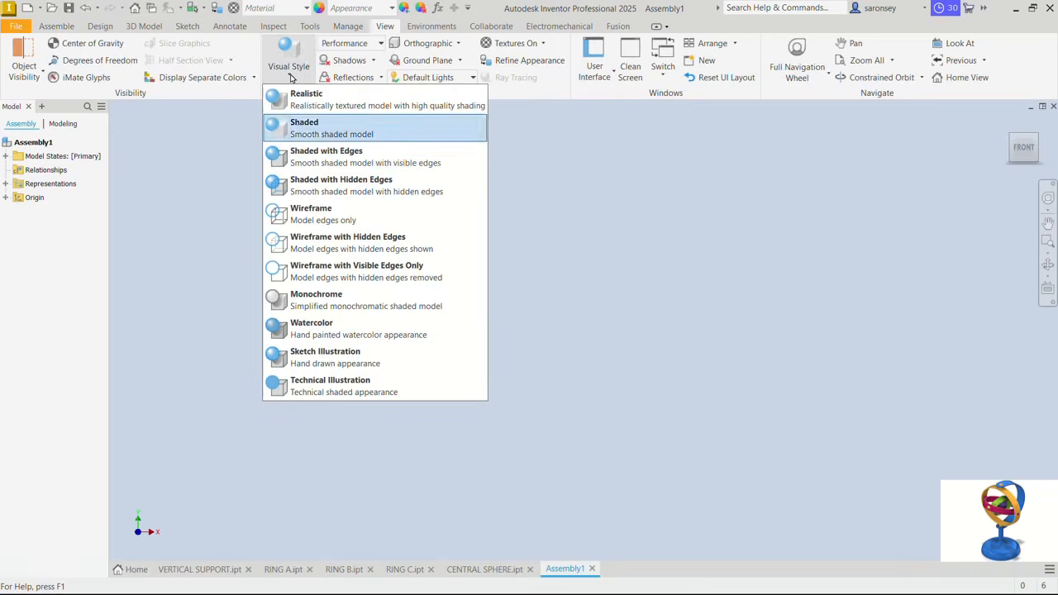
left_click(314, 161)
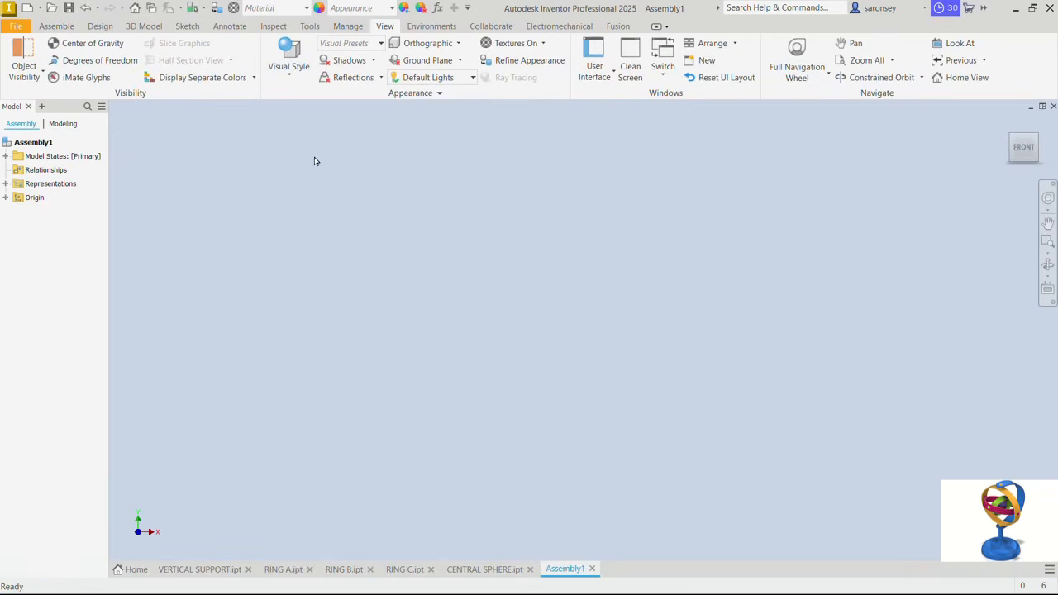
- Place one VERTICAL SUPPORT from the GYROSCOPE folder in the assembly, grounded at the origin
left_click(56, 27)
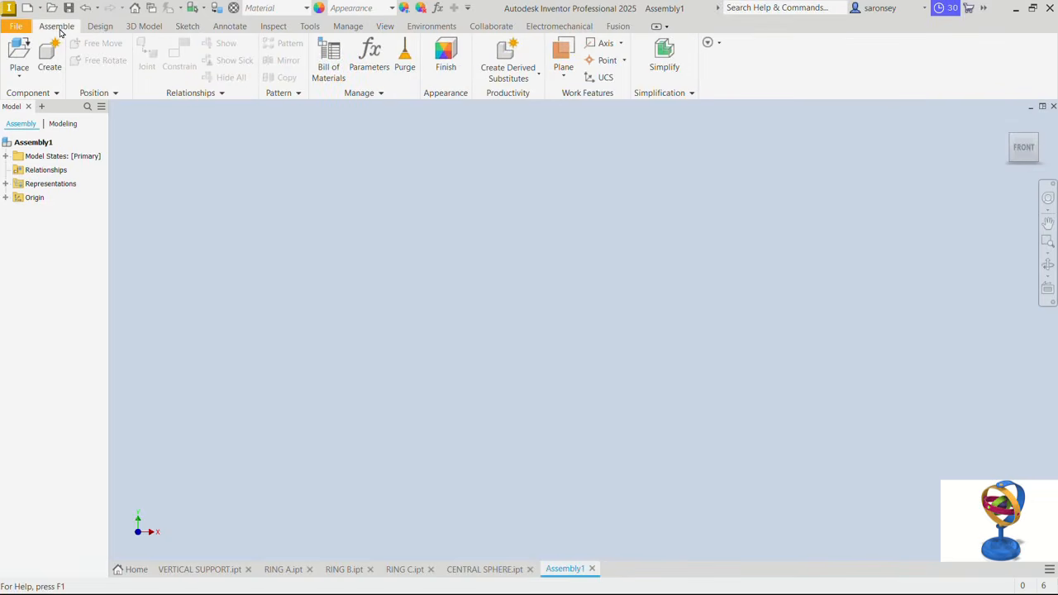
left_click(19, 51)
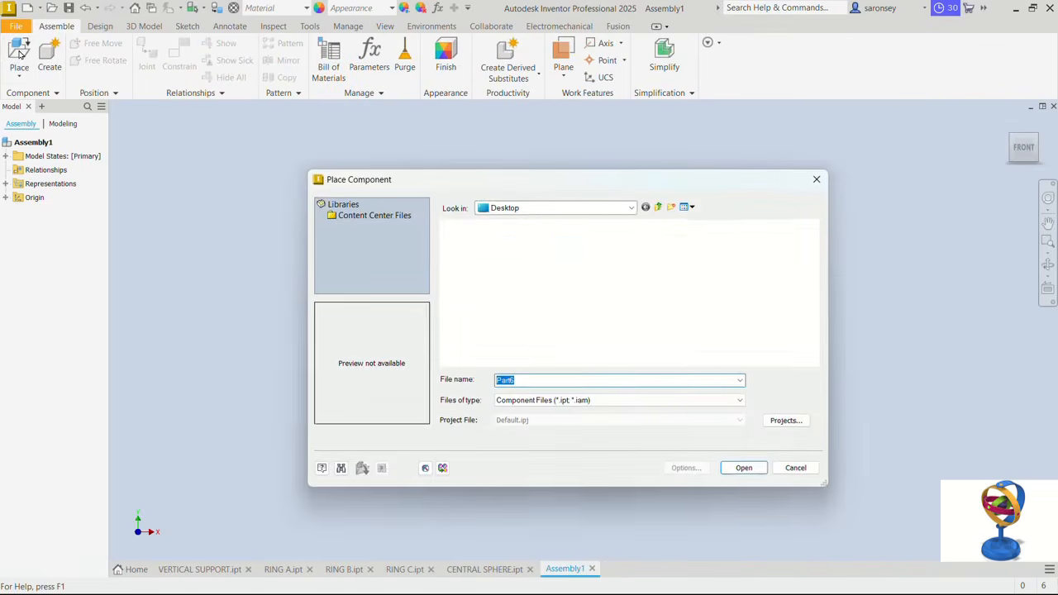
left_click(510, 273)
double_click(510, 273)
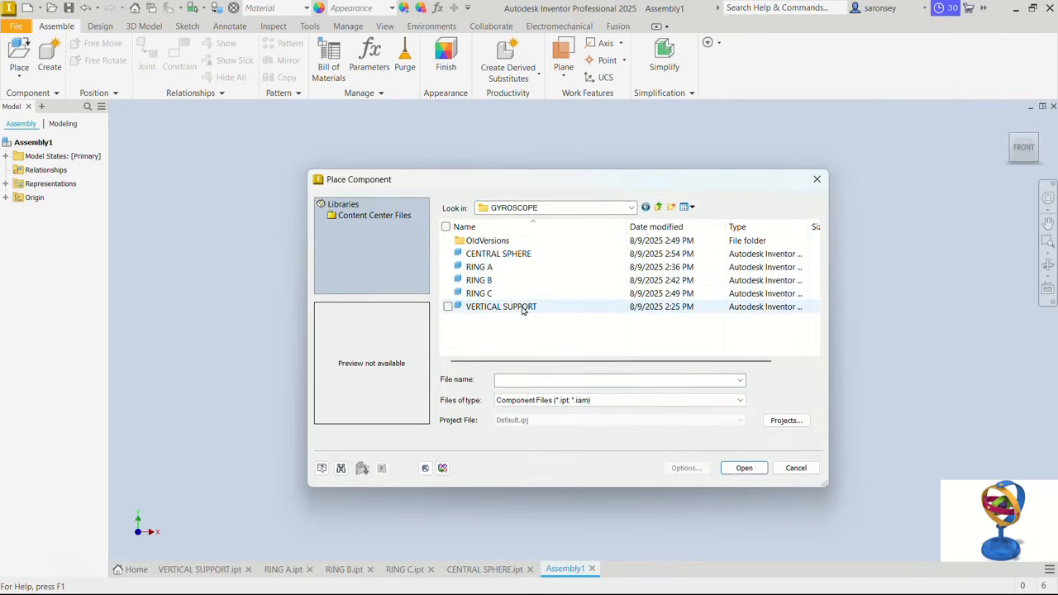
left_click(523, 309)
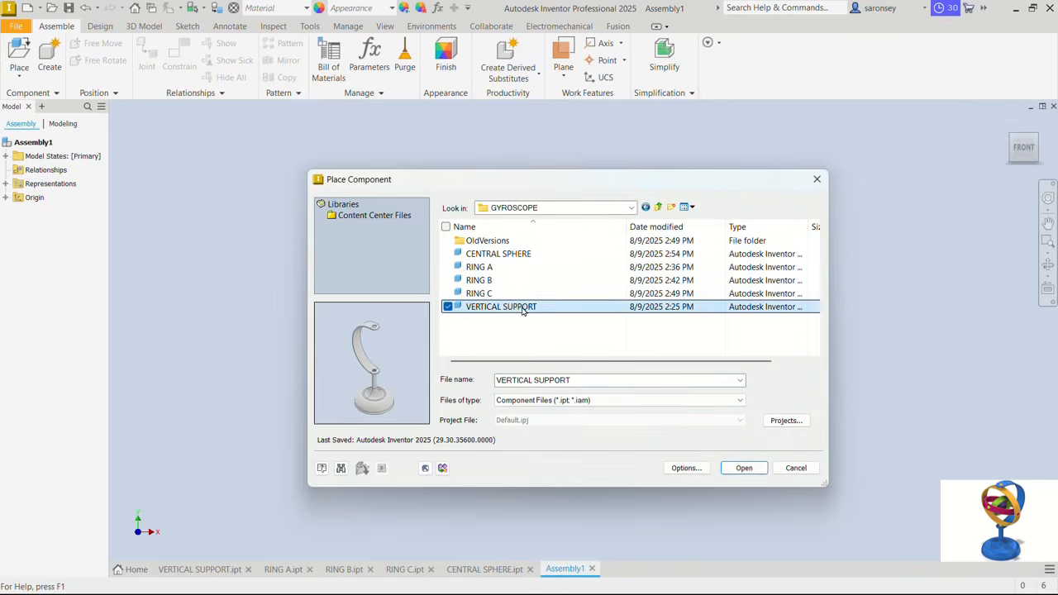
left_click(744, 468)
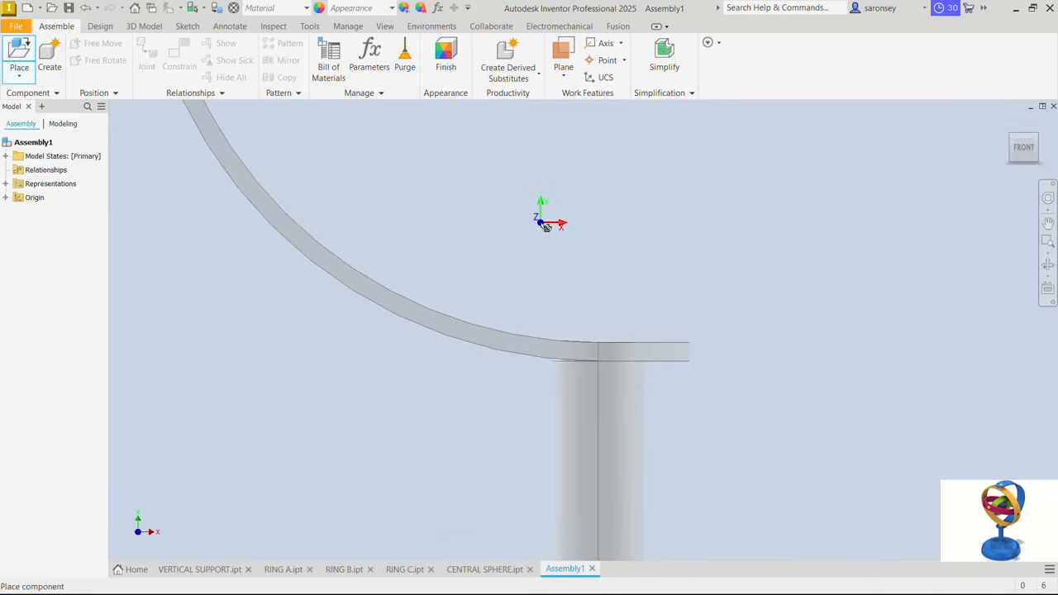
right_click(541, 227)
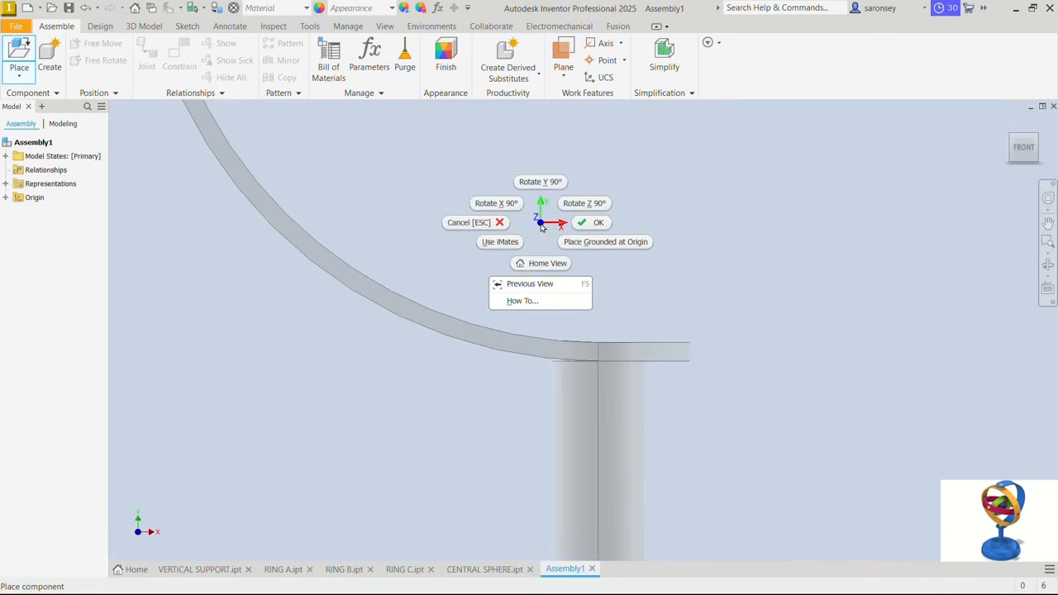
left_click(606, 243)
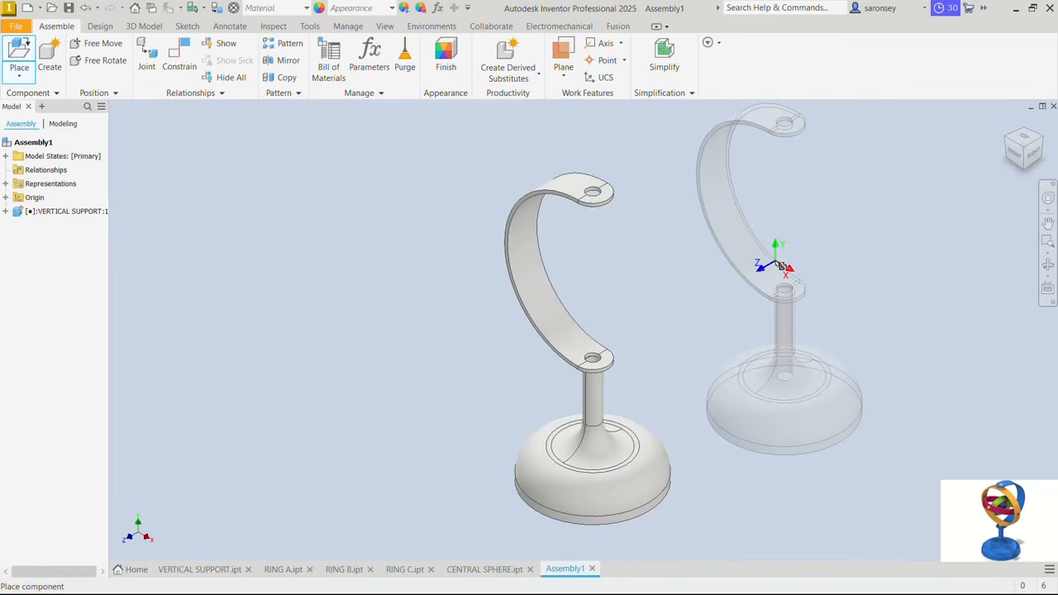
right_click(782, 266)
left_click(829, 261)
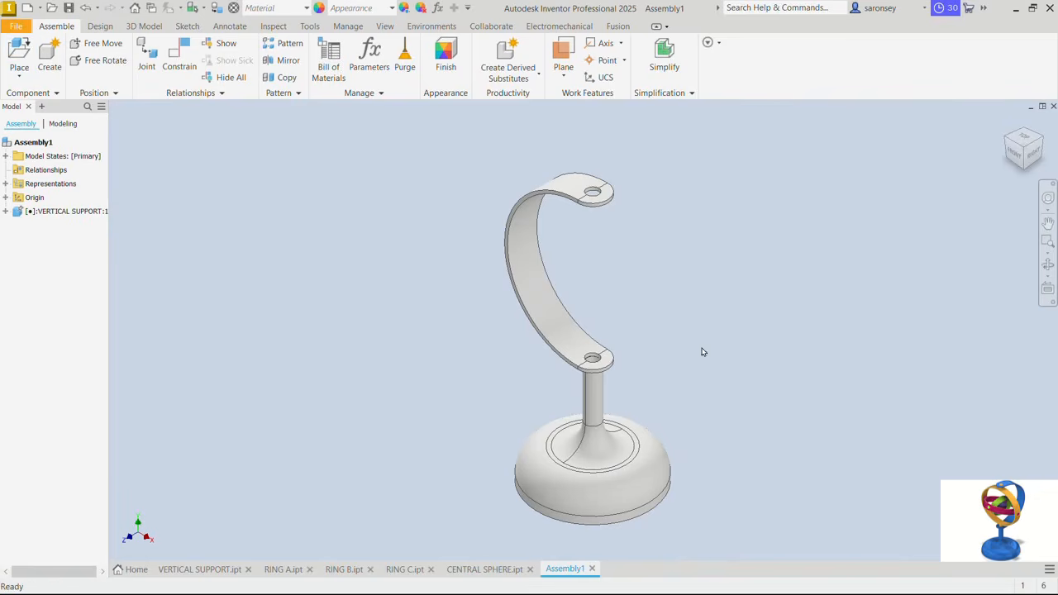
left_click(635, 461)
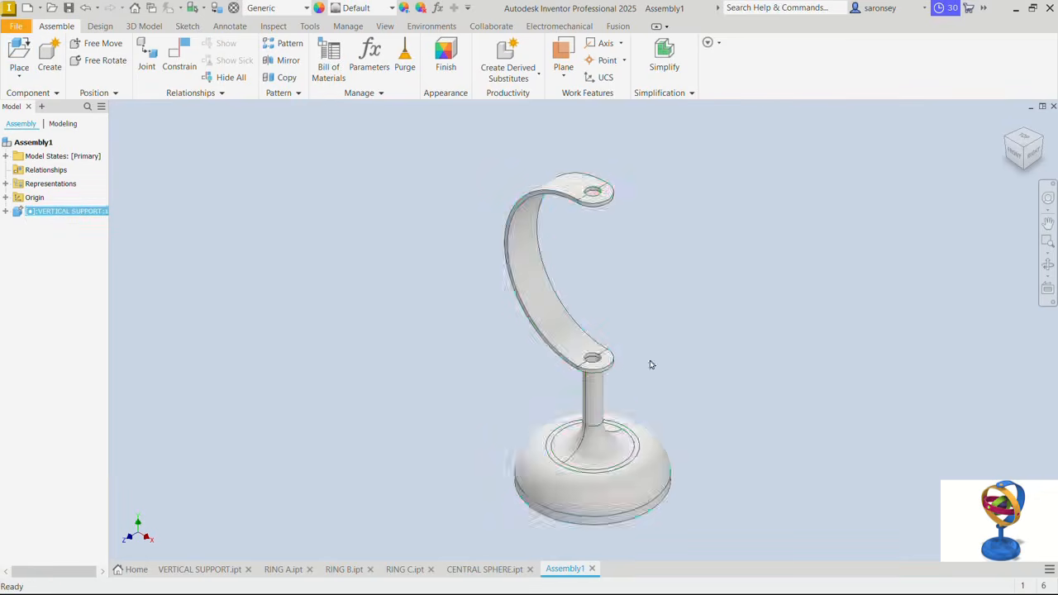
left_click(612, 367)
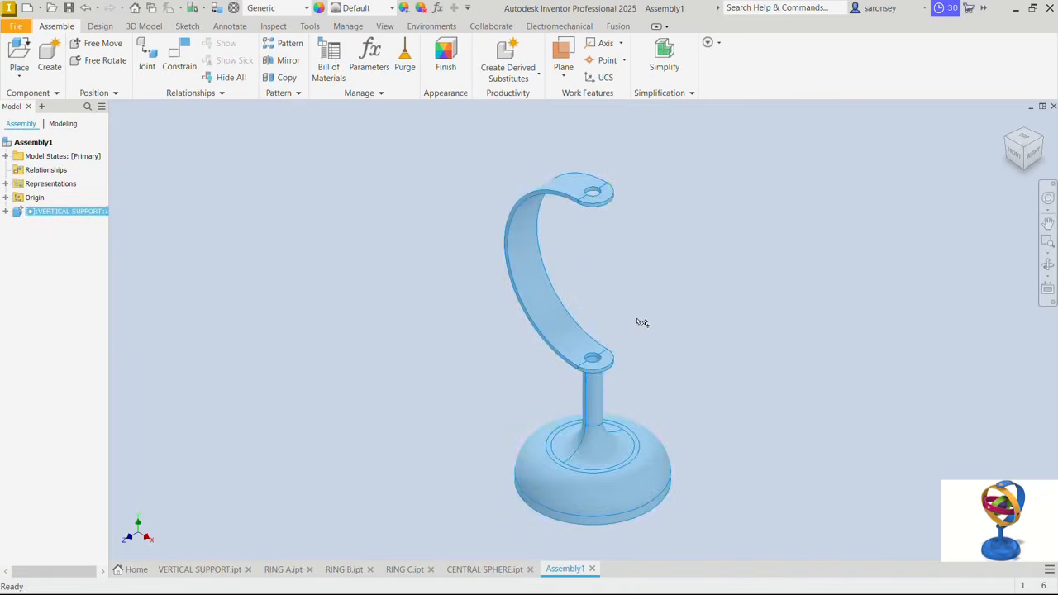
left_click(801, 371)
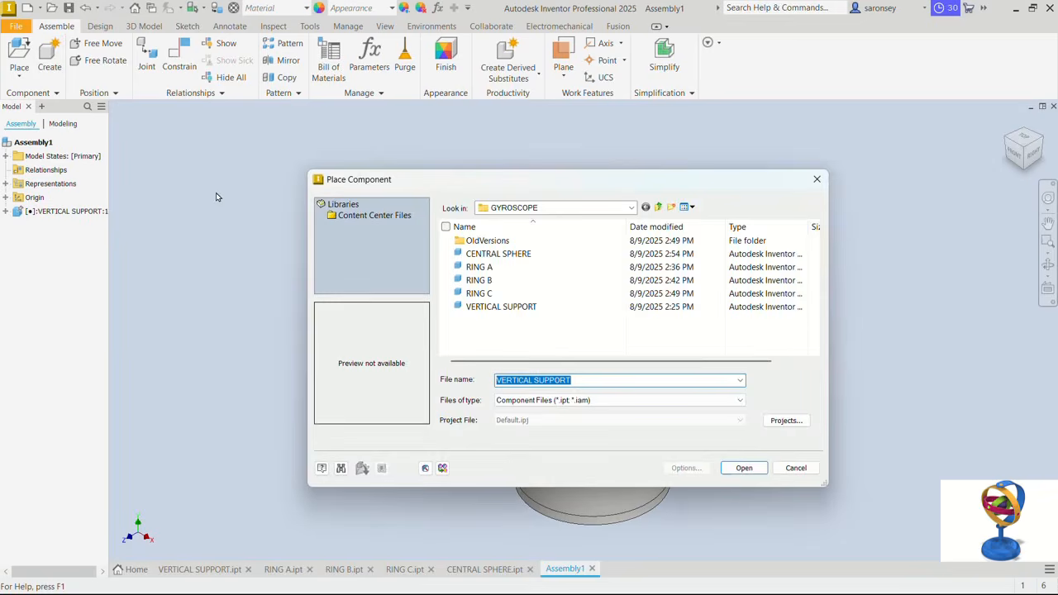
- Place one RING A from the GYROSCOPE folder beside the vertical support, shift it slightly upward and try to move the grounded support
left_click(512, 268)
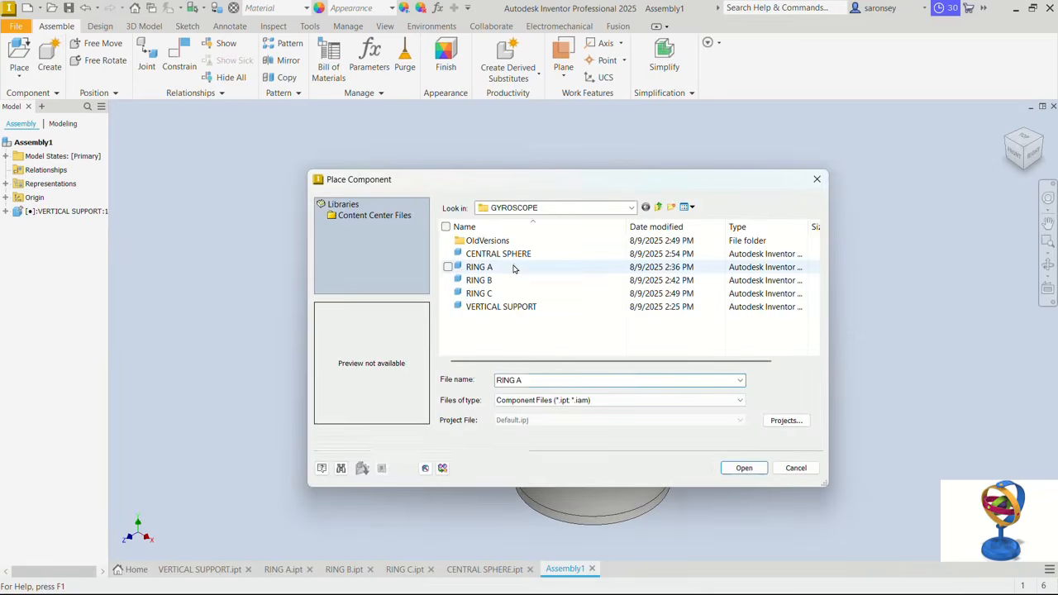
left_click(743, 468)
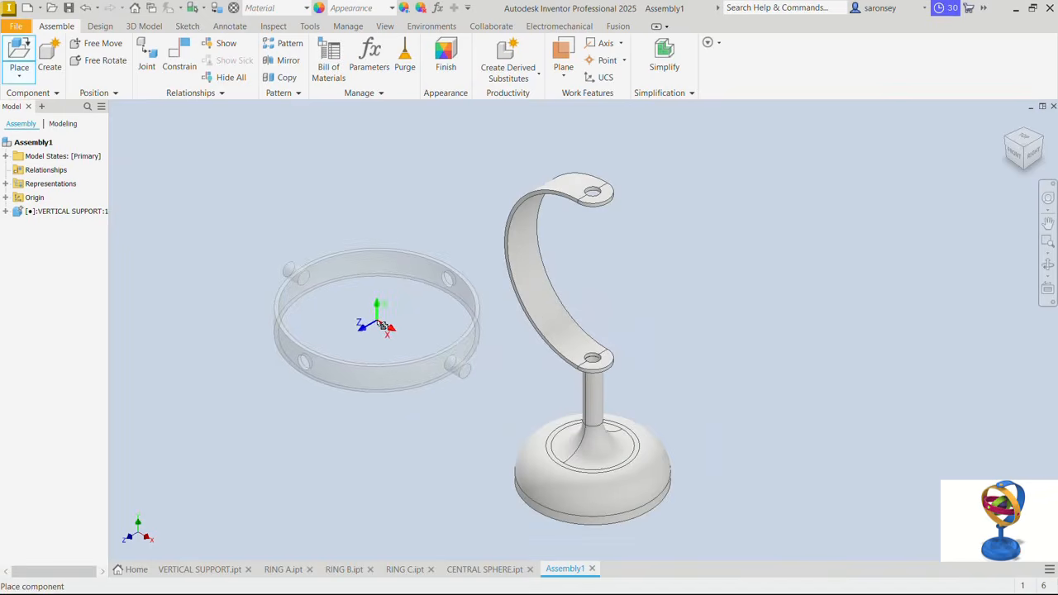
left_click(374, 313)
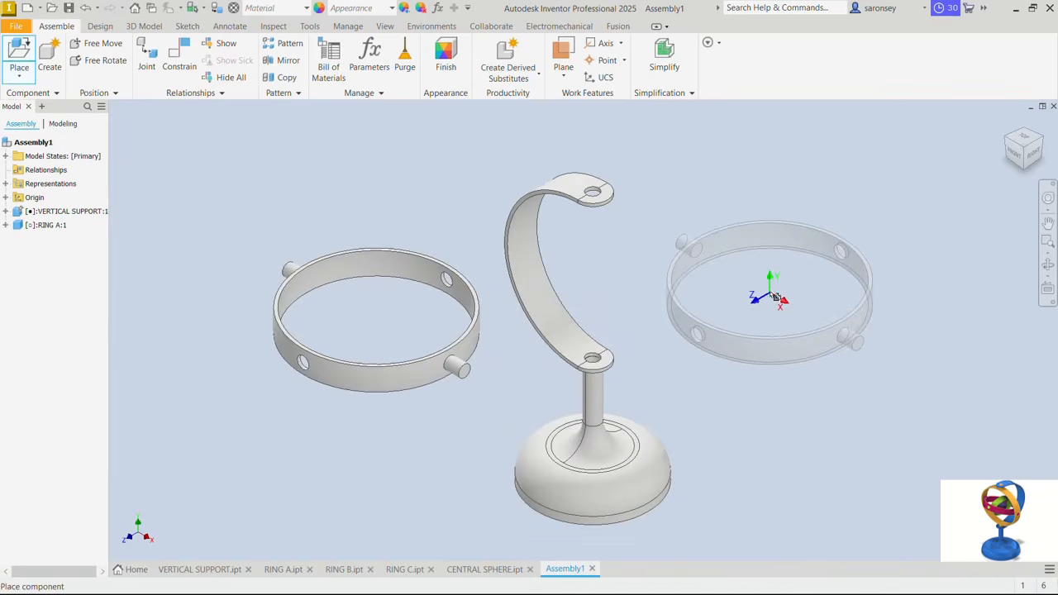
right_click(770, 292)
left_click(816, 293)
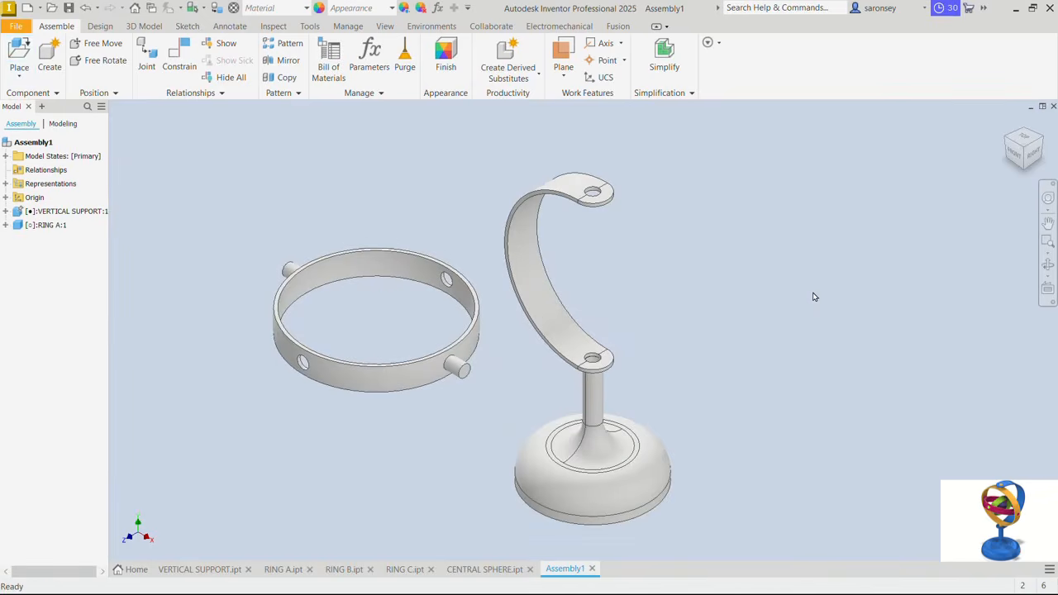
left_click_drag(378, 256, 368, 232)
left_click_drag(539, 273, 563, 262)
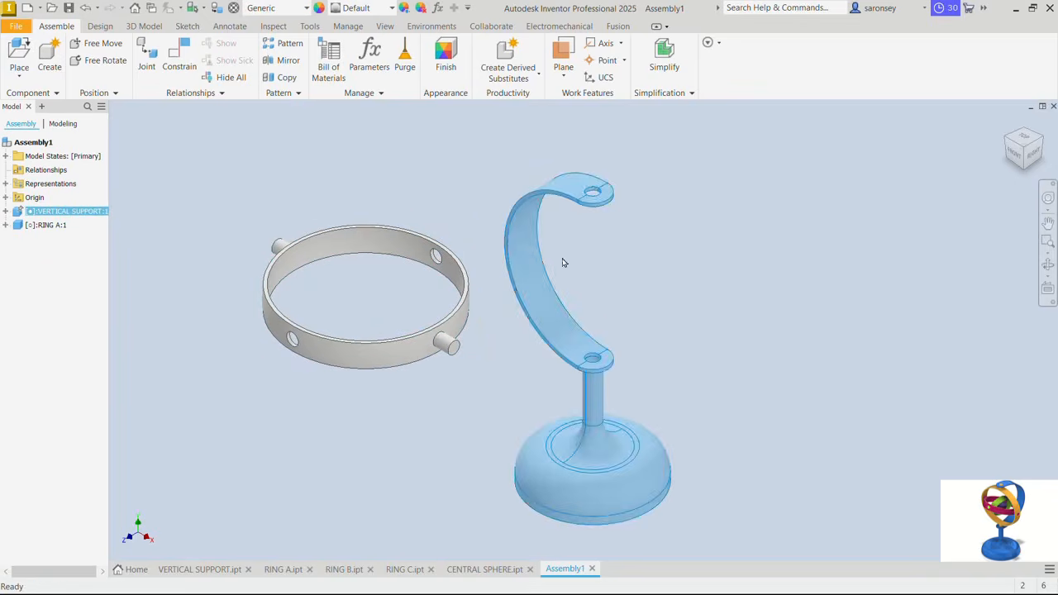
- Mate RING A's inner face centre to the axis of the vertical support's curved inner face with zero offset
left_click(180, 55)
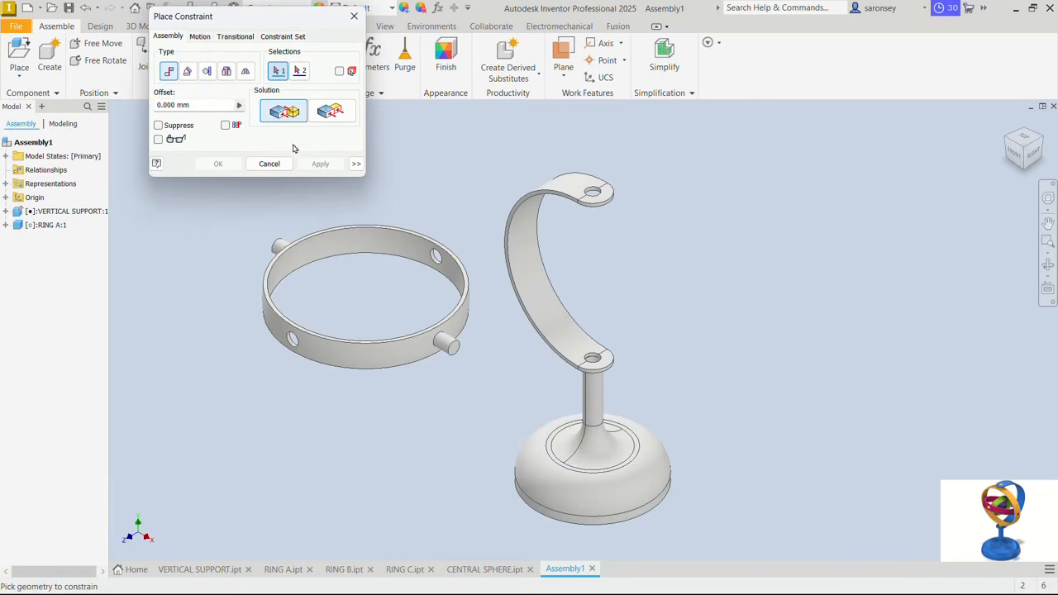
left_click(383, 246)
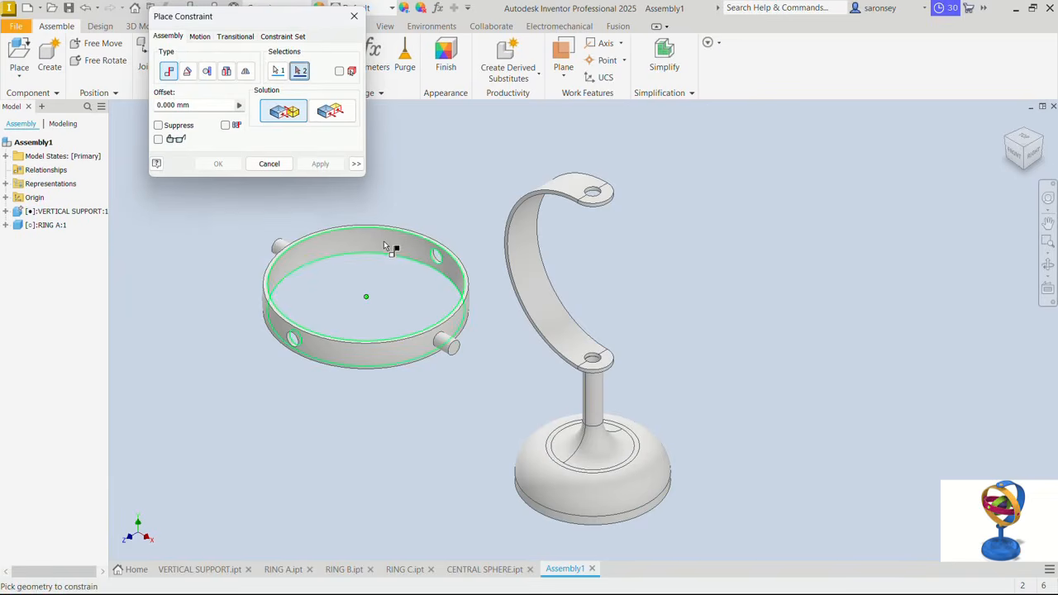
left_click(543, 293)
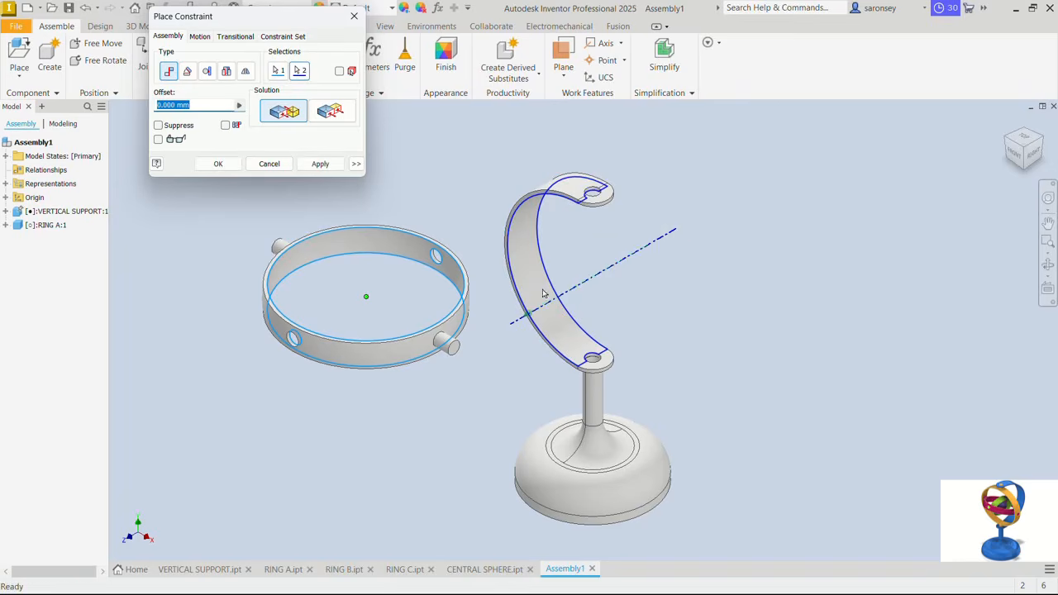
left_click(324, 167)
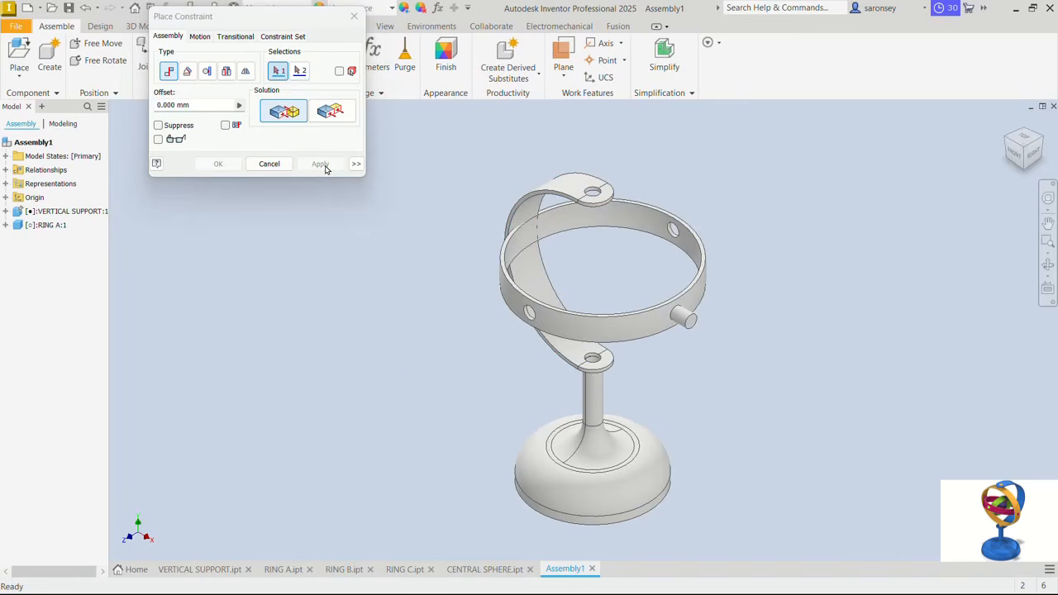
- Mate the axis of RING A's pin to the vertical support's upper hole using the Aligned solution
scroll(690, 319, "up", 4)
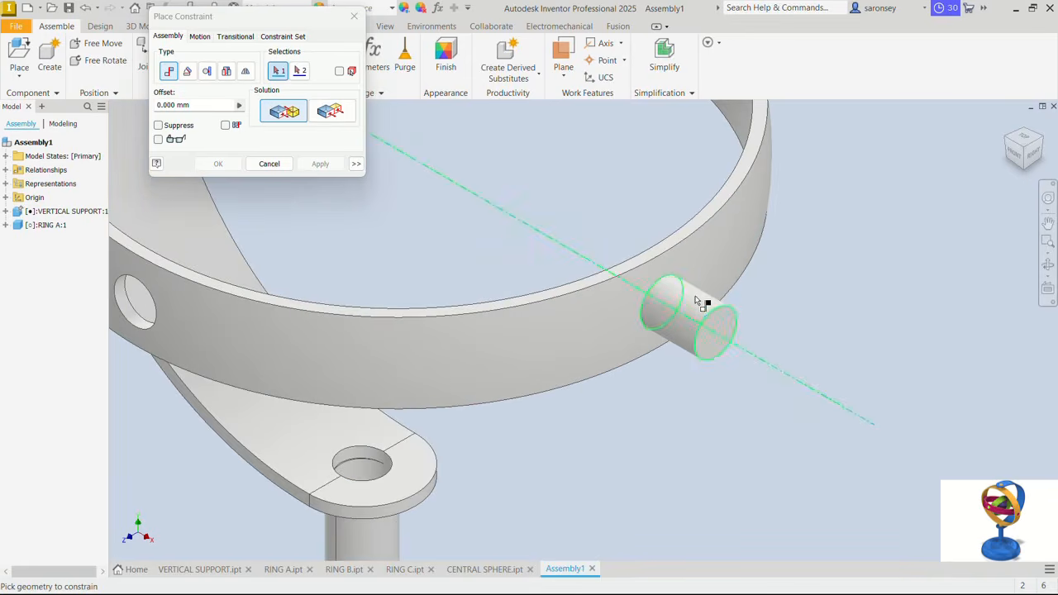
left_click(698, 302)
scroll(697, 296, "down", 4)
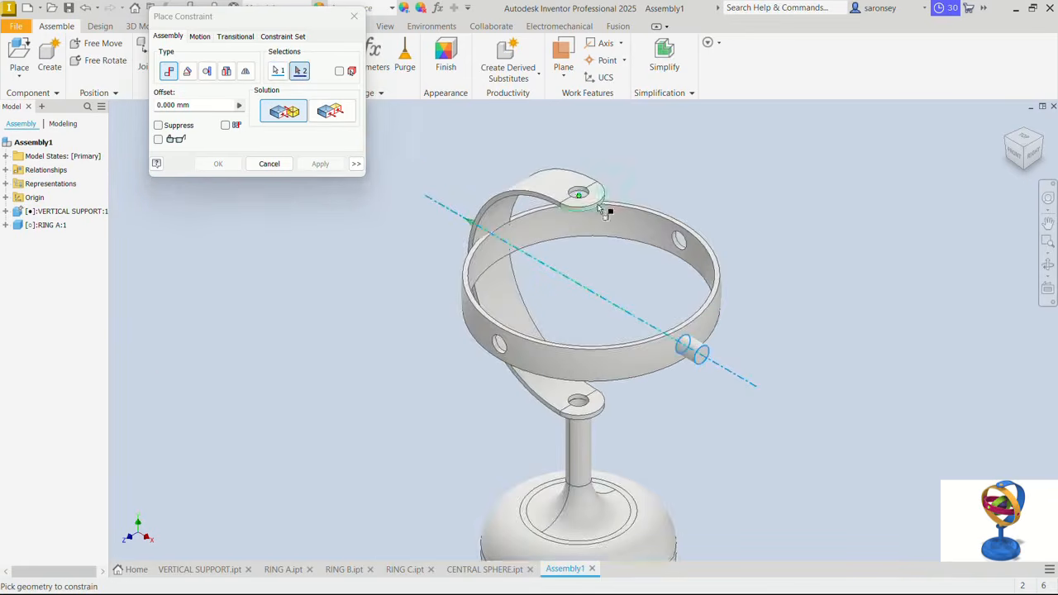
scroll(602, 208, "up", 4)
left_click(576, 194)
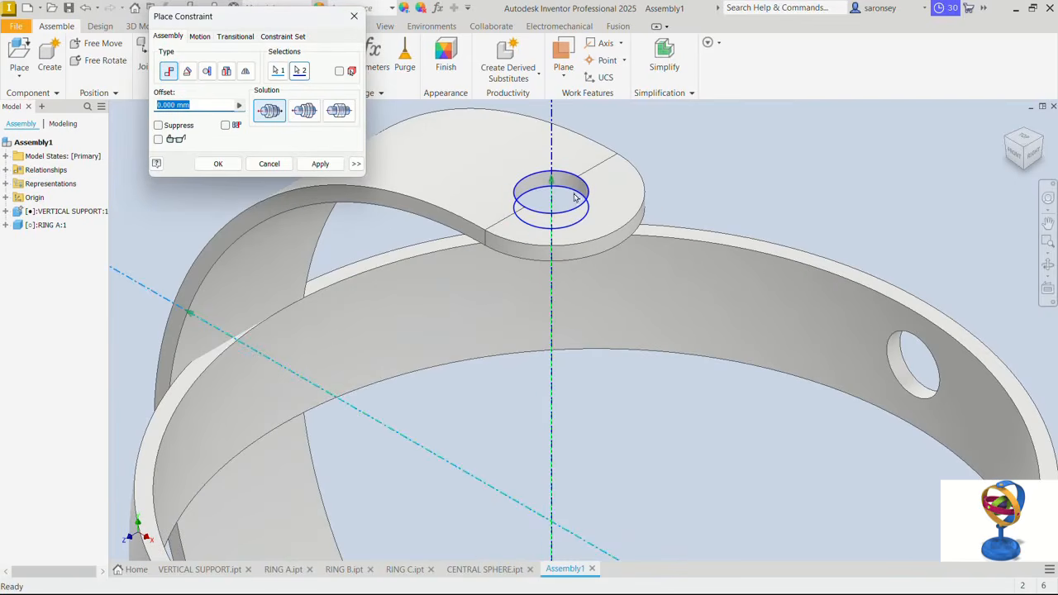
left_click(304, 111)
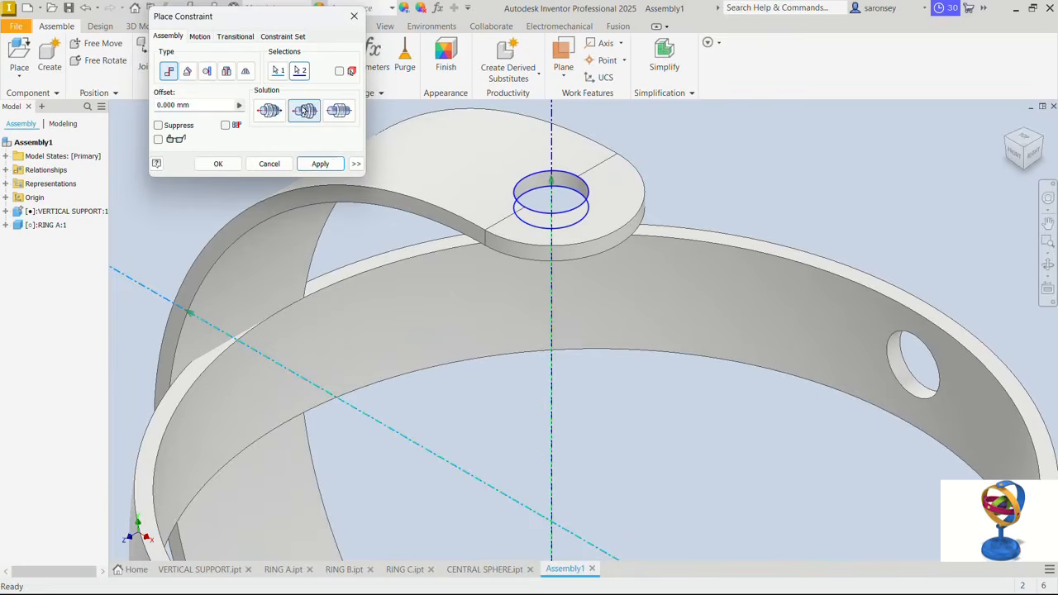
left_click(320, 163)
scroll(458, 240, "down", 3)
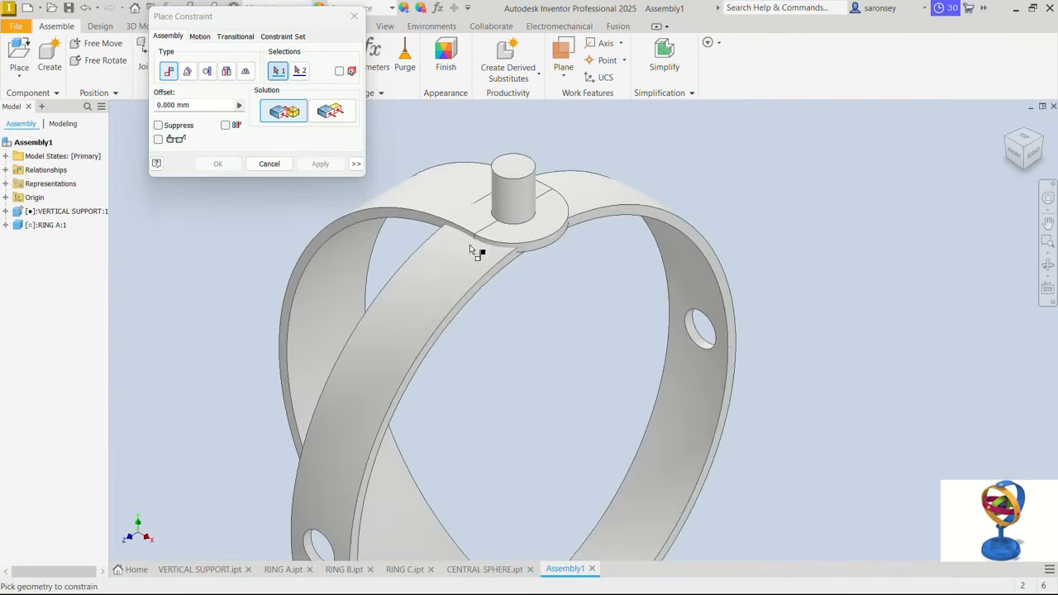
scroll(579, 264, "down", 2)
key("Escape")
scroll(868, 453, "down", 2)
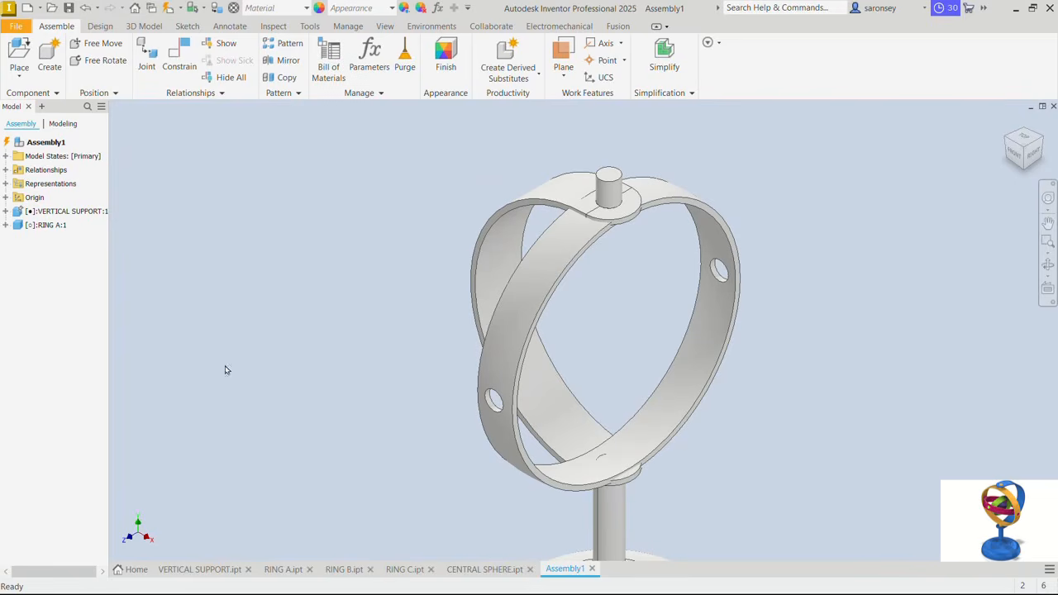
- In the VERTICAL SUPPORT part, set the arc diameter in Sketch1 under Extrusion1 to 120 mm and finish the sketch
left_click(201, 569)
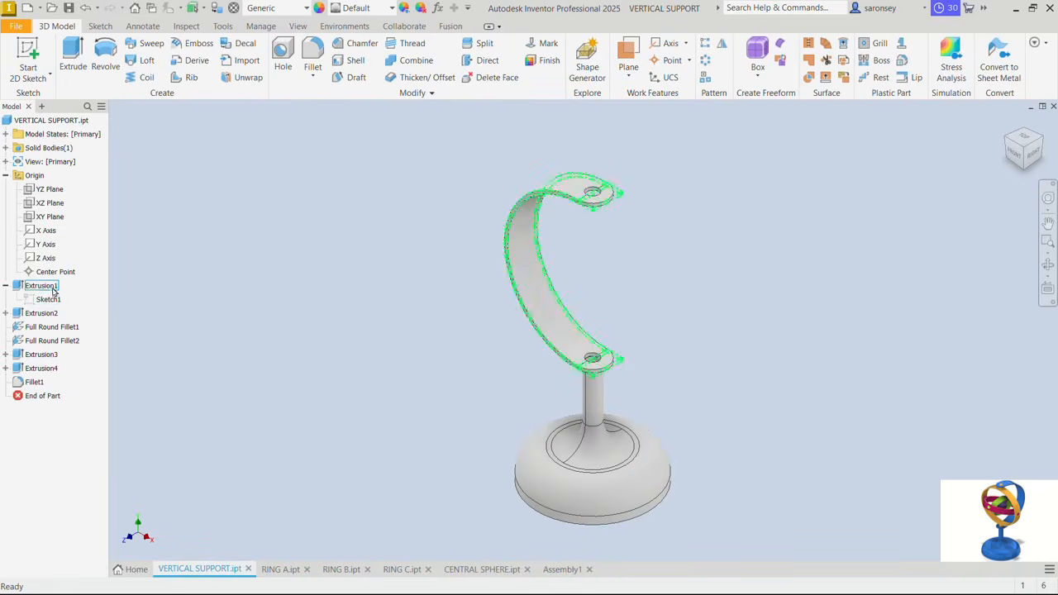
double_click(51, 301)
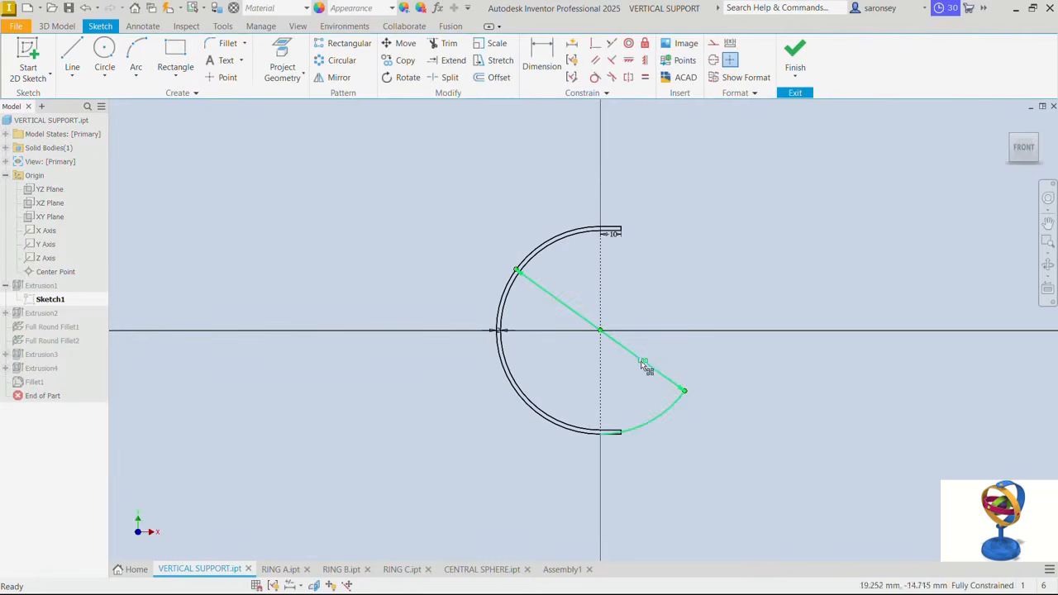
double_click(642, 361)
type("120")
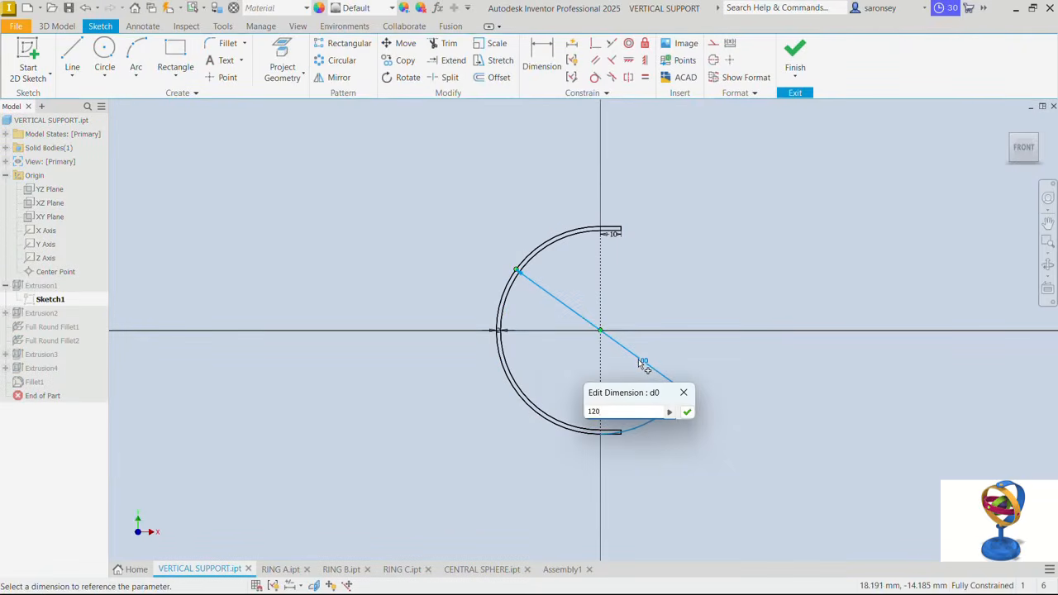
key("Return")
left_click(795, 53)
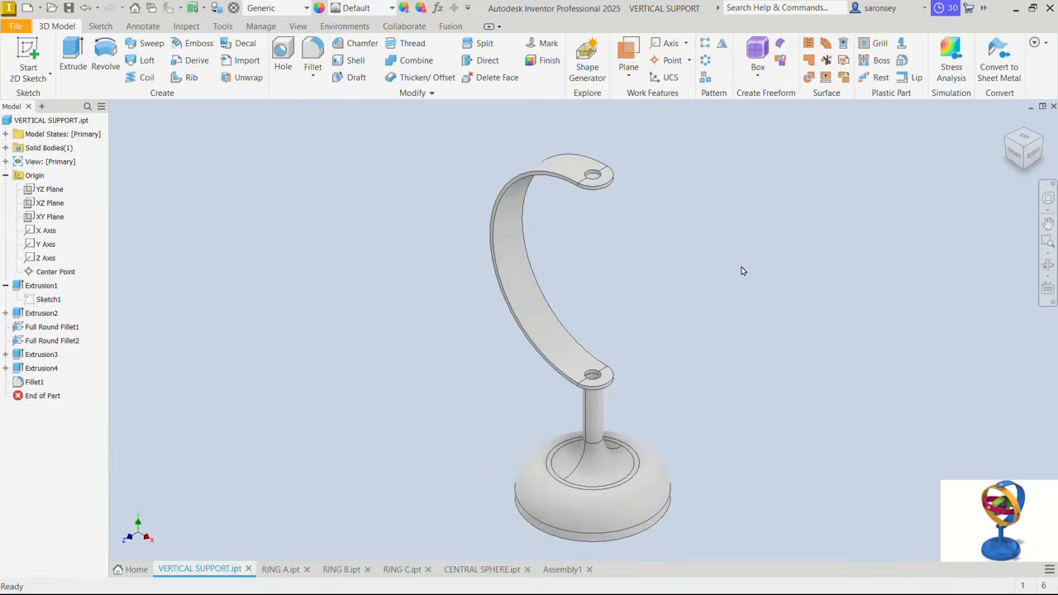
- Return to Assembly1 and swivel RING A slightly about its pins in the vertical support
left_click(562, 568)
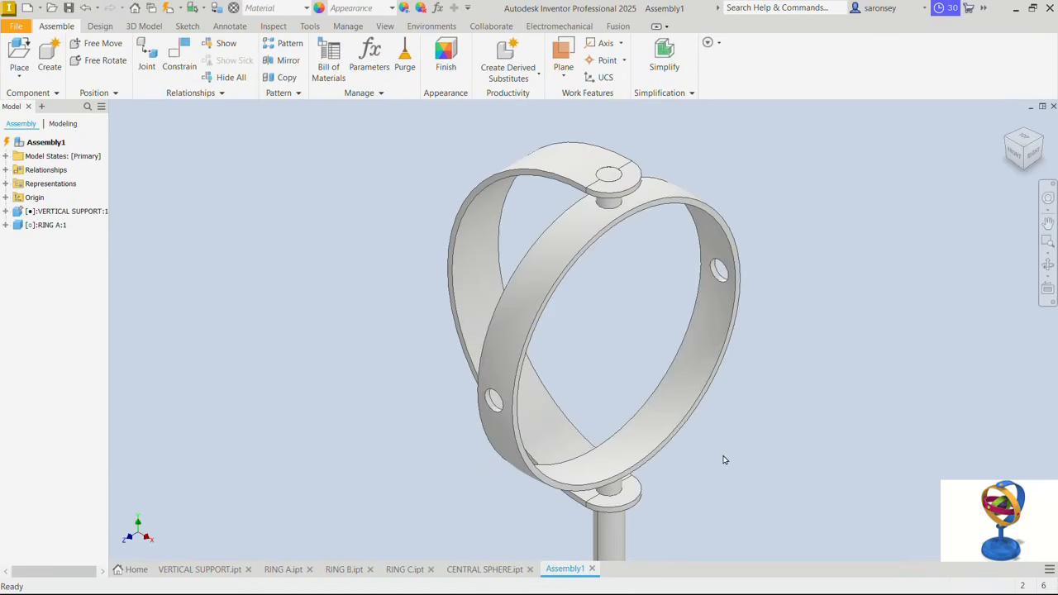
left_click_drag(728, 256, 728, 285)
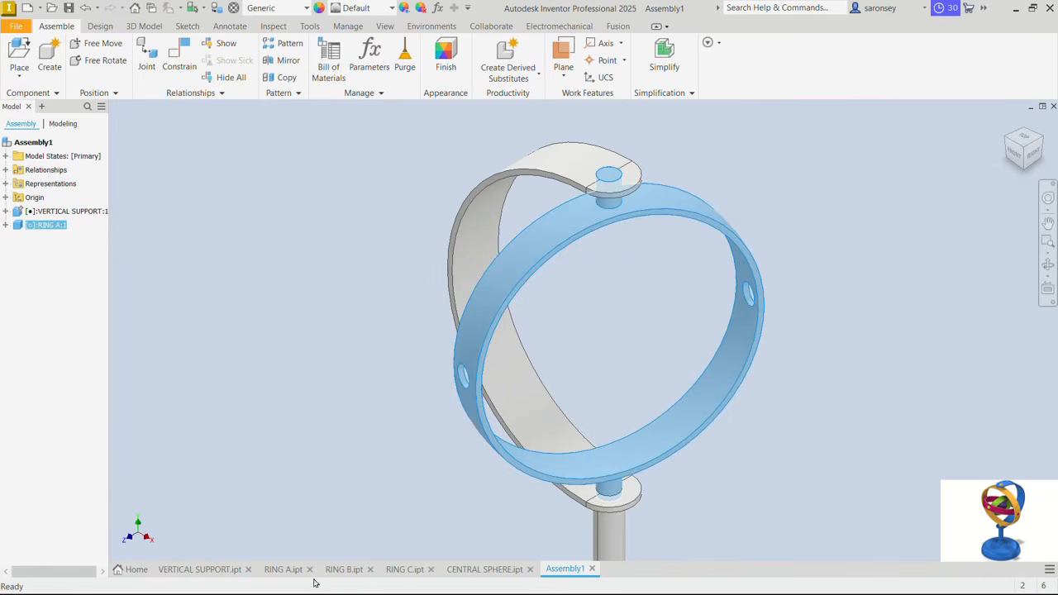
left_click(299, 400)
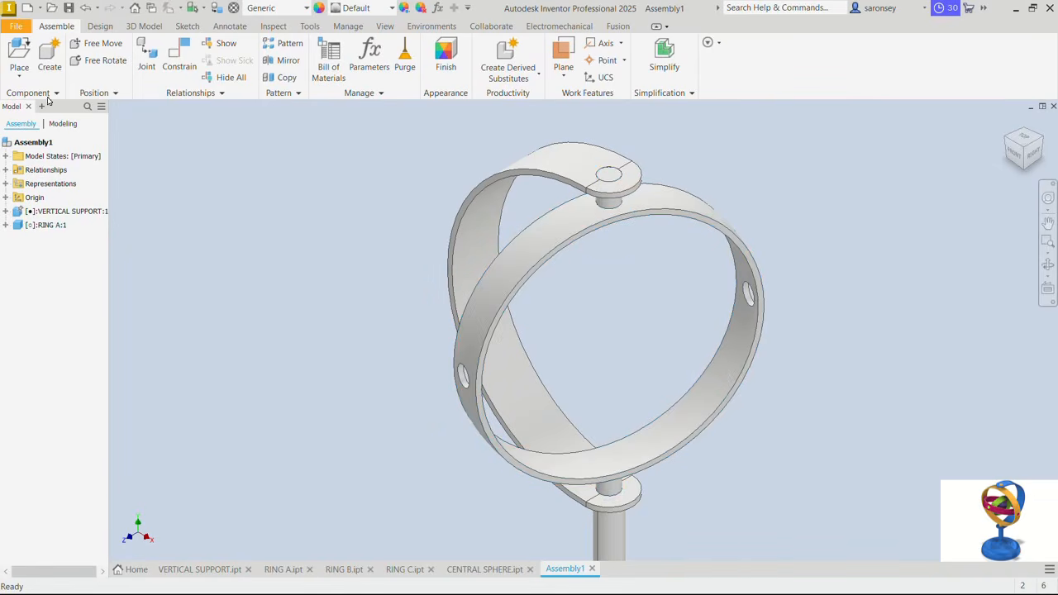
- Place one RING B from the GYROSCOPE folder beside the assembled support and RING A
left_click(17, 66)
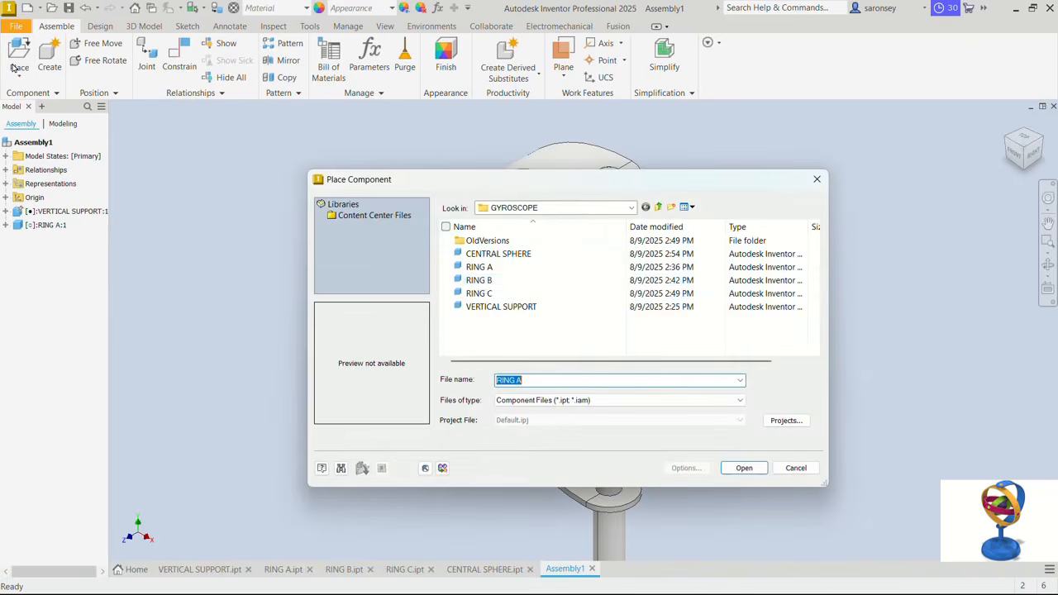
left_click(480, 280)
left_click(747, 468)
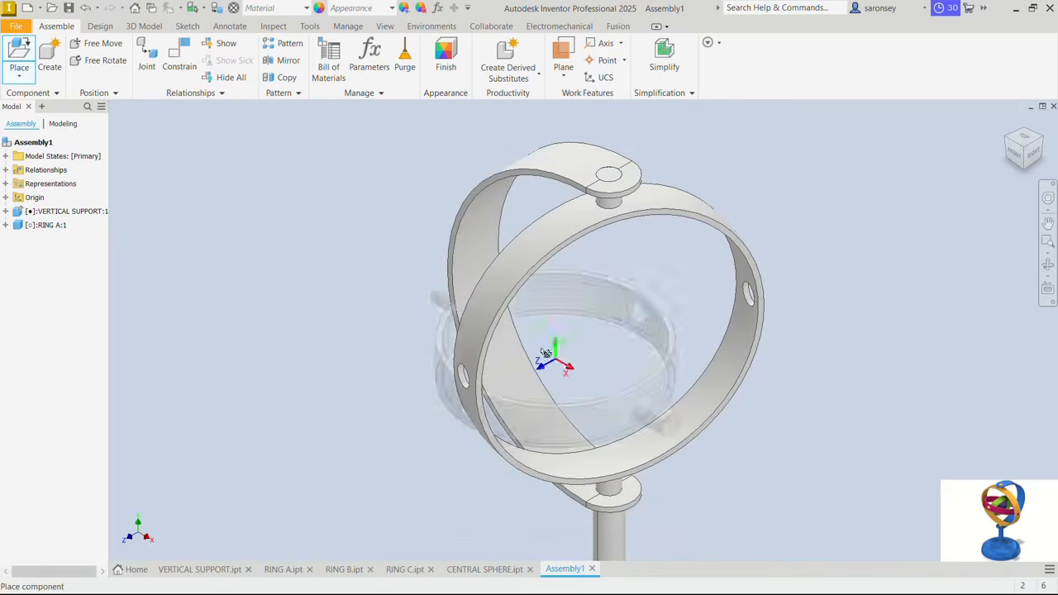
left_click(335, 365)
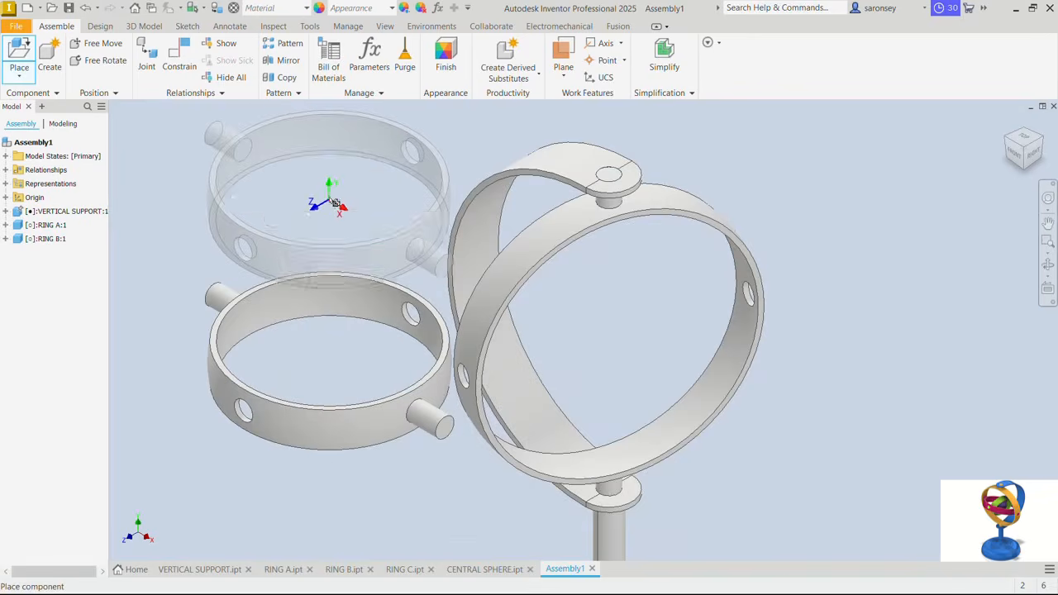
right_click(330, 198)
left_click(363, 201)
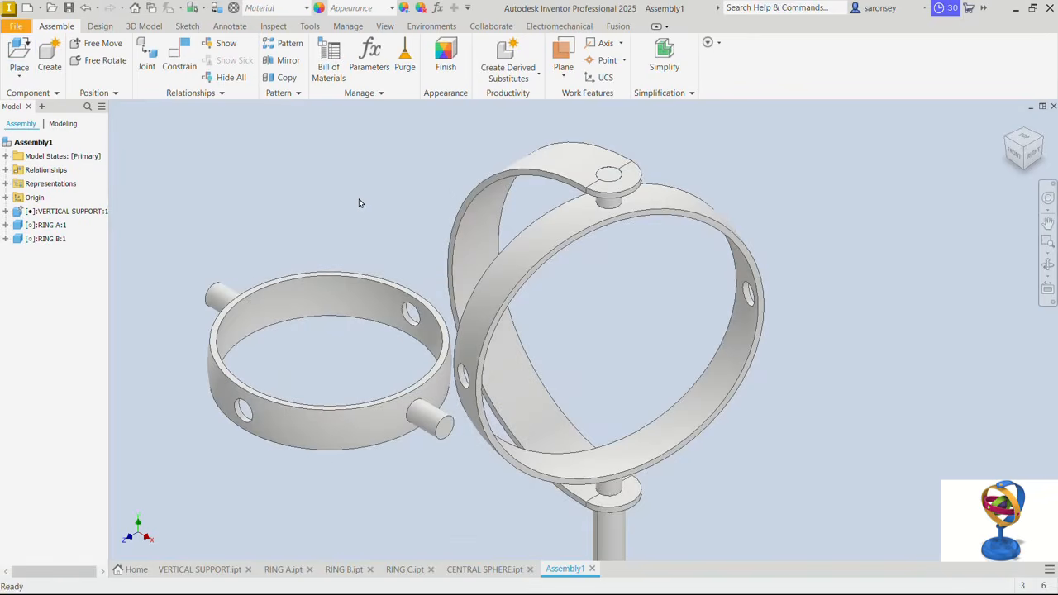
- Mate the inner face centre of RING B to the inner face centre of RING A with zero offset
left_click(179, 55)
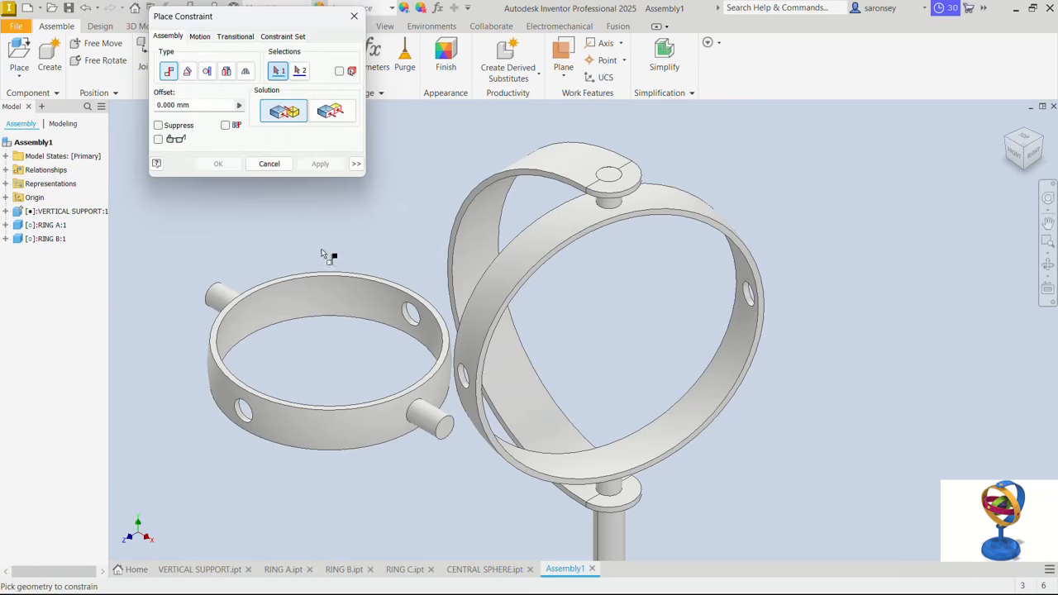
left_click(309, 299)
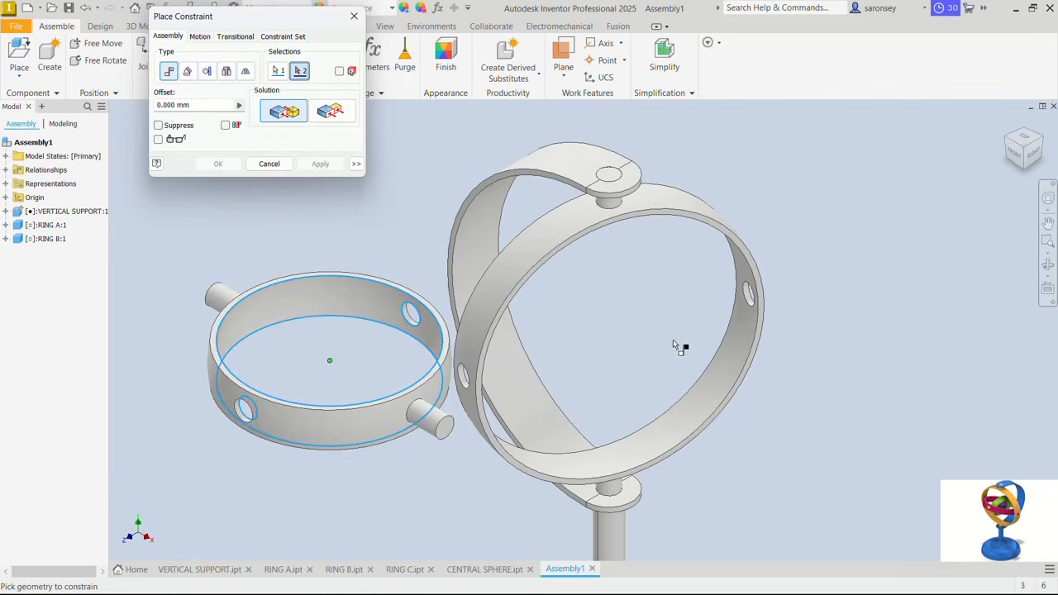
left_click(726, 370)
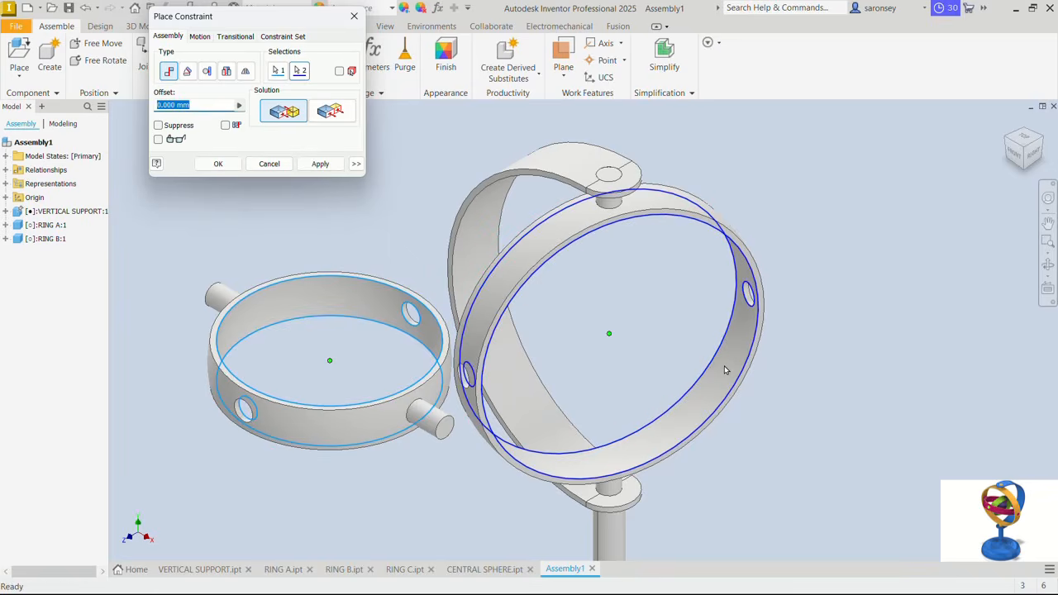
left_click(319, 164)
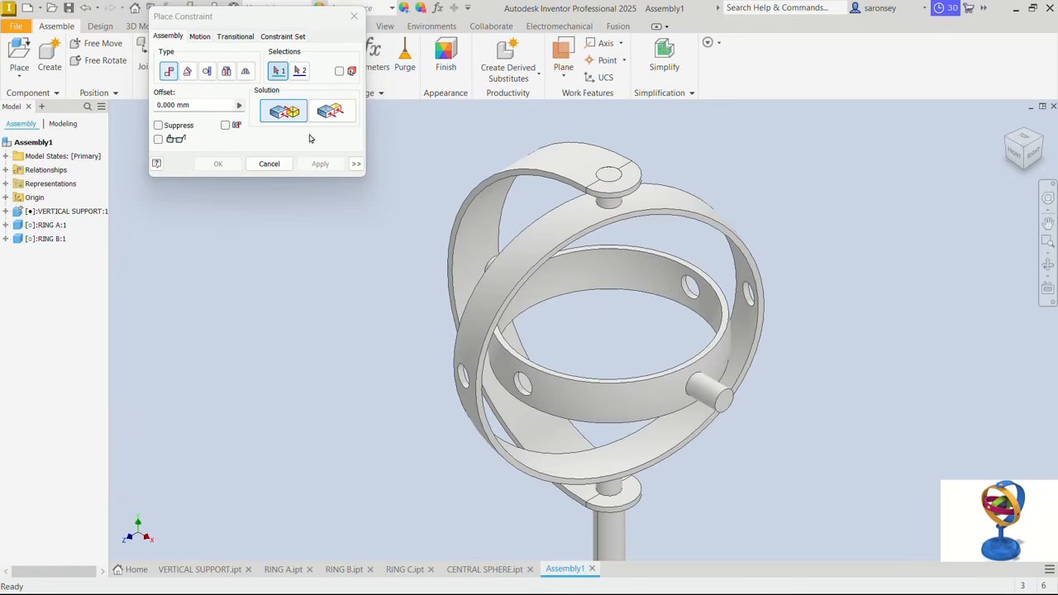
- Mate the axis of RING B's pin to RING A's side hole with the Aligned solution and finish constraining
left_click(710, 395)
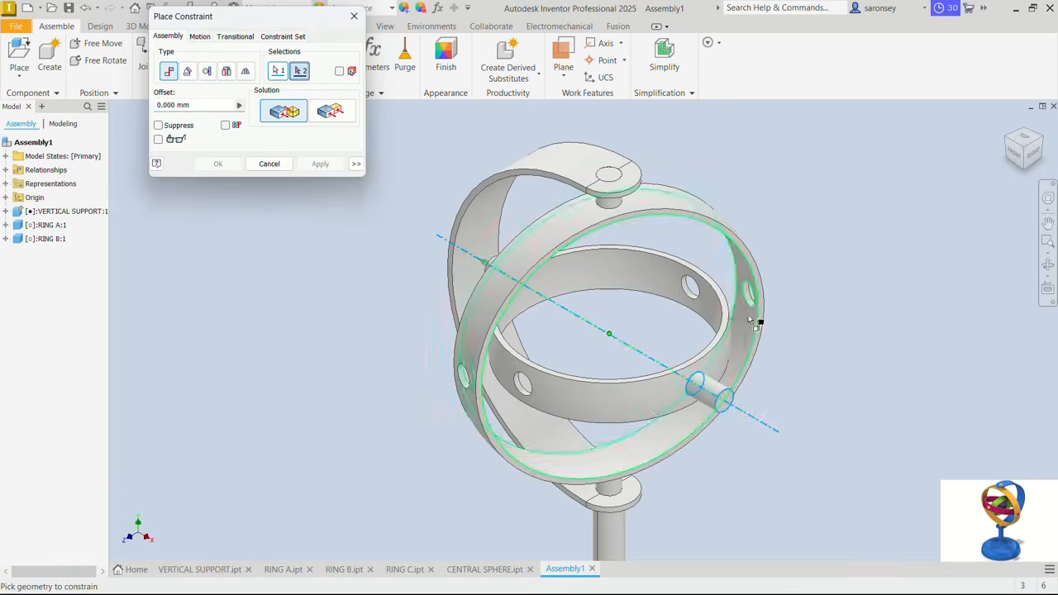
scroll(748, 297, "up", 5)
left_click(761, 269)
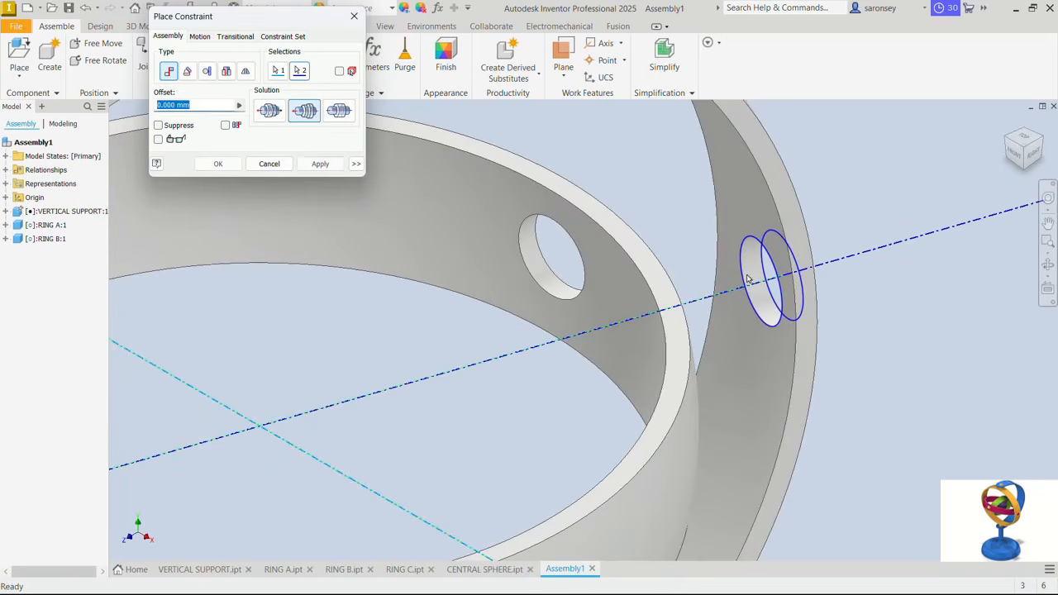
left_click(320, 164)
scroll(496, 333, "down", 5)
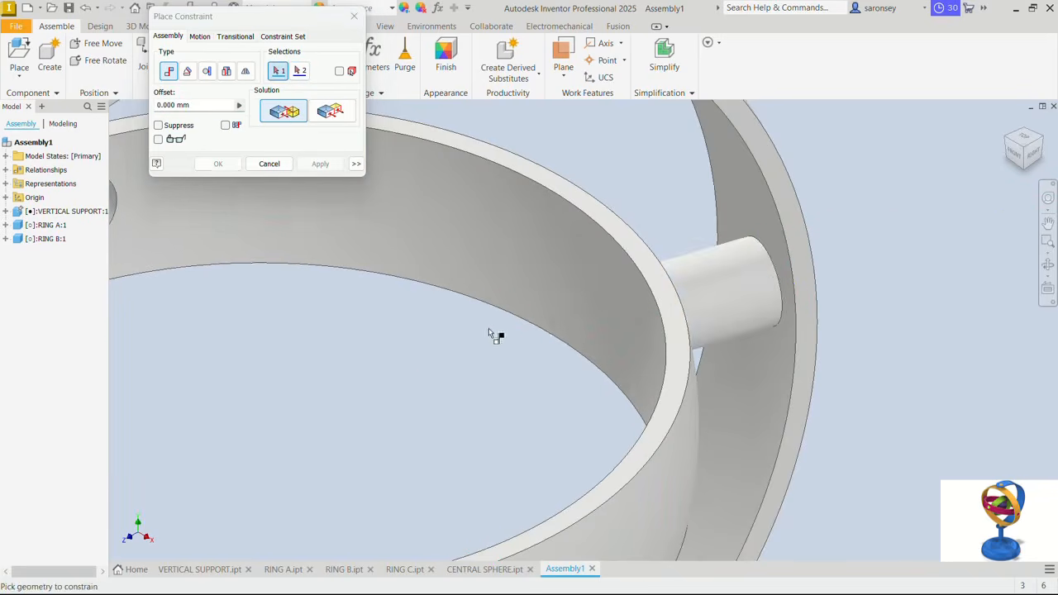
middle_click_drag(502, 342, 632, 335)
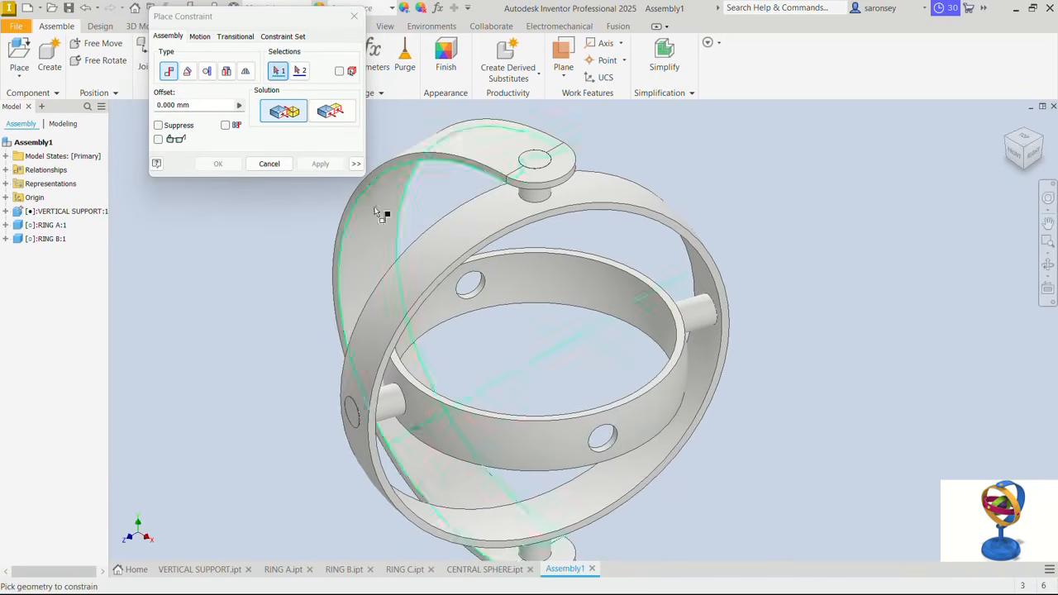
left_click(354, 16)
- Swivel the nested rings on their pins to test how the constrained parts move
left_click_drag(638, 209, 401, 285)
left_click_drag(374, 274, 359, 262)
scroll(215, 227, "down", 3)
middle_click_drag(232, 228, 348, 186)
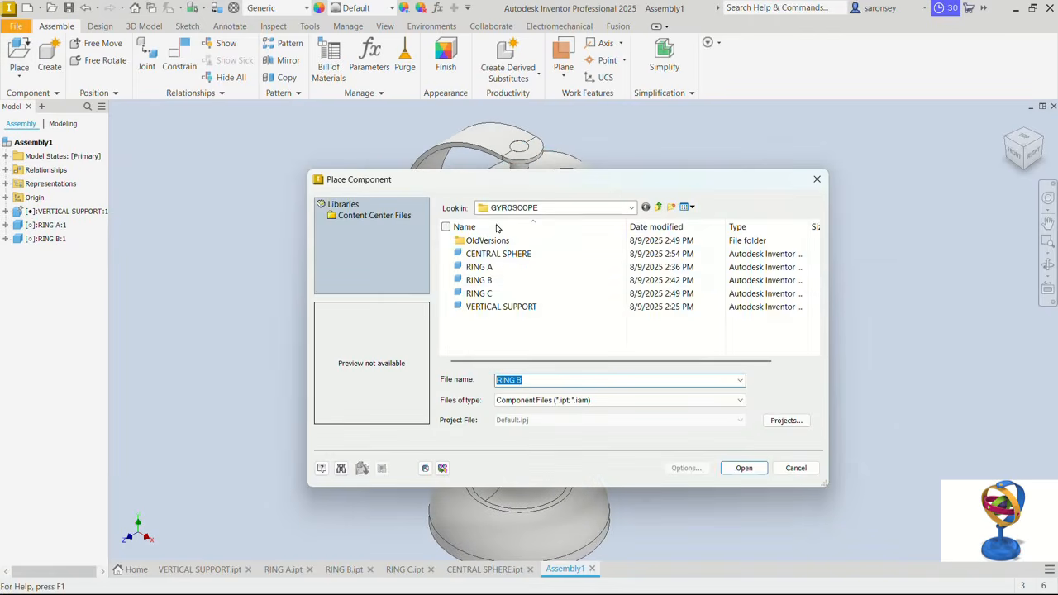
- Place one RING C from the GYROSCOPE folder beside the gyroscope assembly
left_click(490, 295)
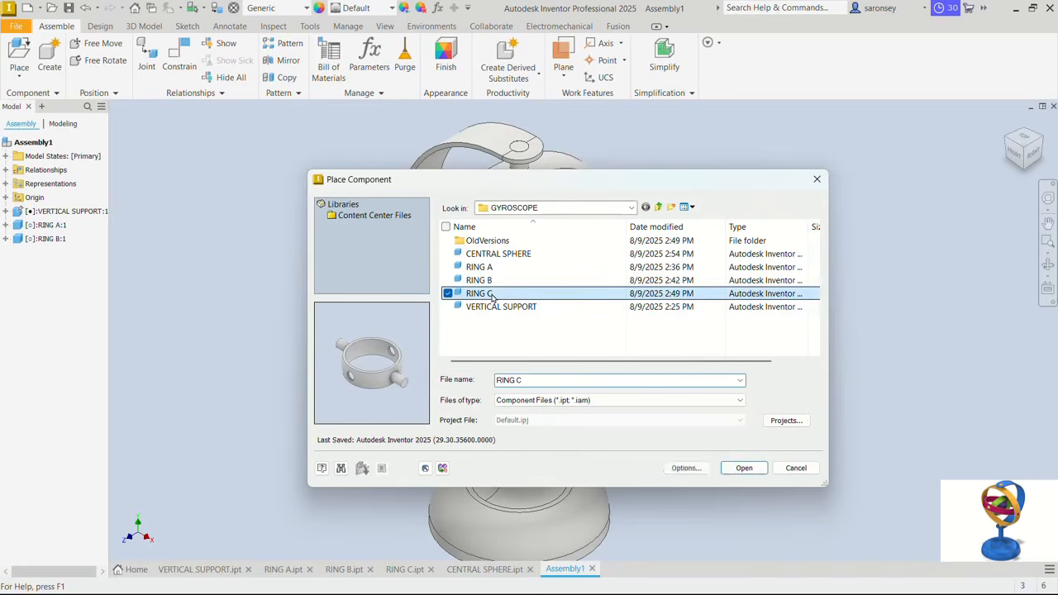
left_click(741, 468)
left_click(267, 286)
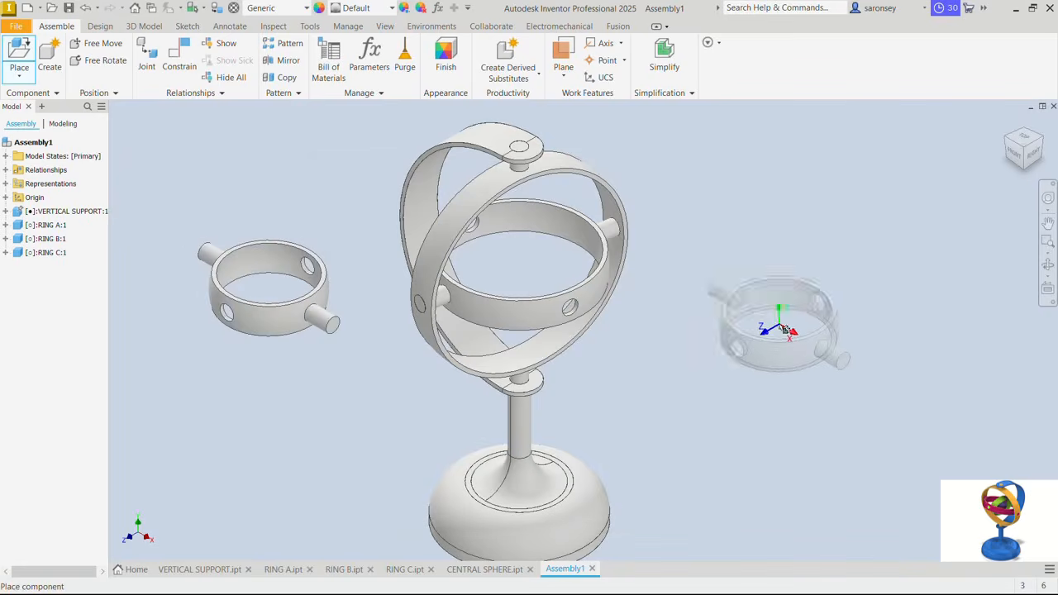
right_click(761, 197)
left_click(815, 194)
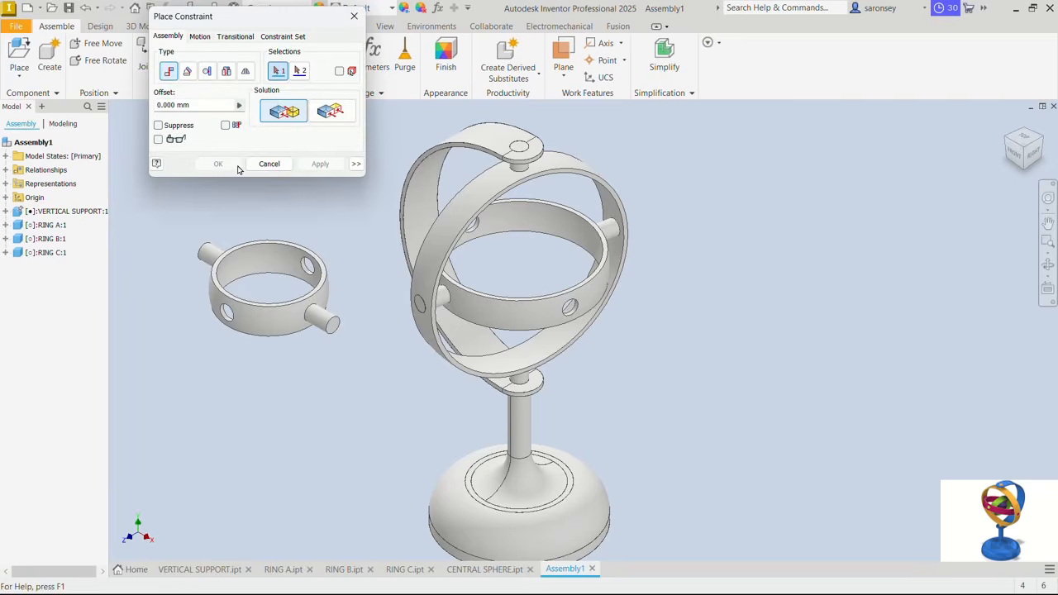
- Mate the inner face centre of RING C to the inner face centre of RING B with zero offset
left_click(253, 256)
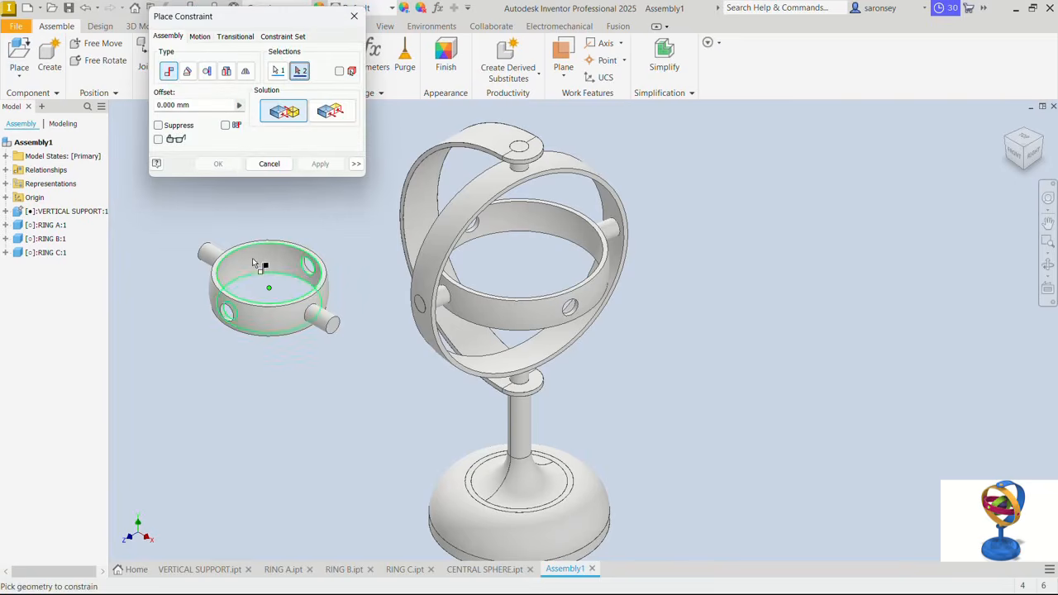
left_click(542, 220)
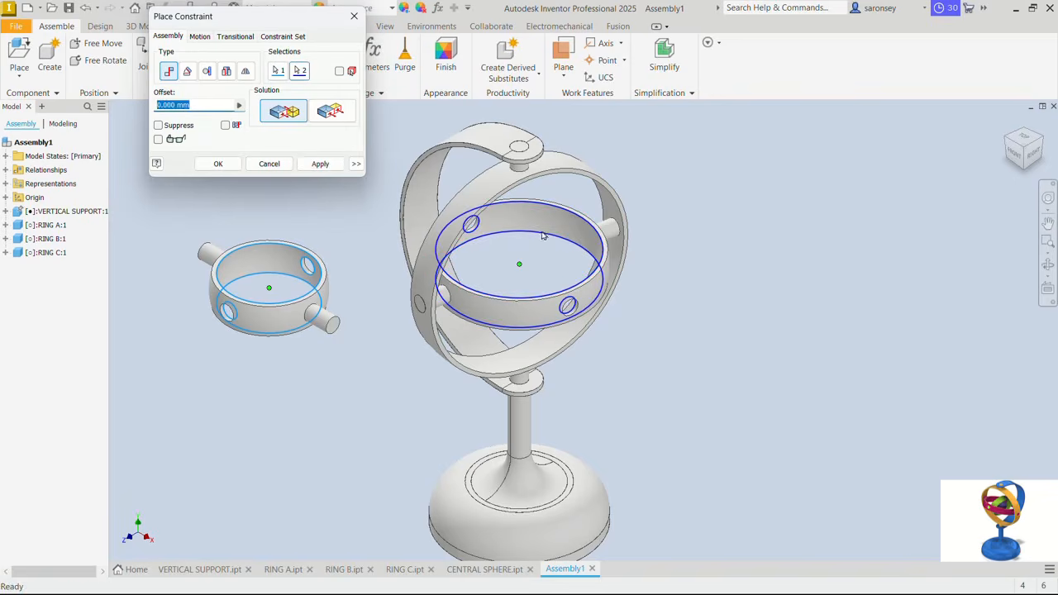
left_click(321, 165)
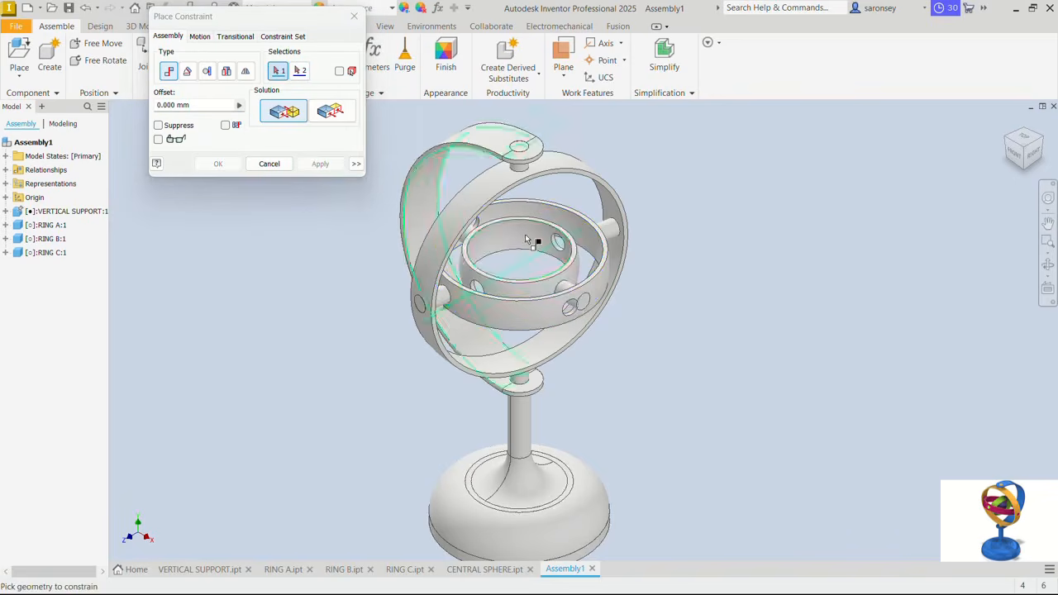
- Mate the axis of RING C's pin to RING B's side hole with the Aligned solution and finish constraining
scroll(573, 291, "up", 4)
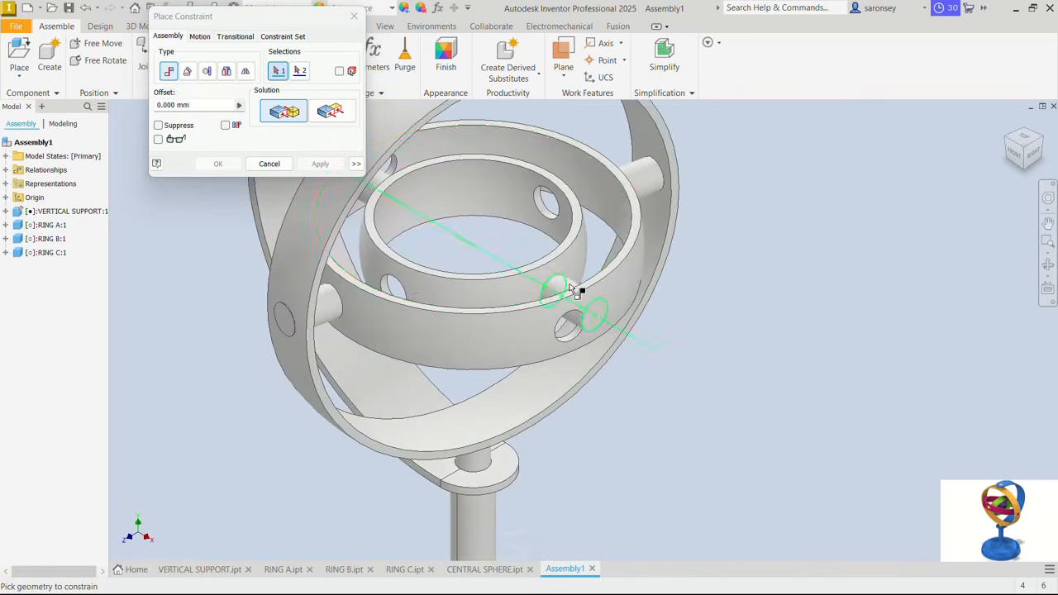
scroll(573, 289, "up", 3)
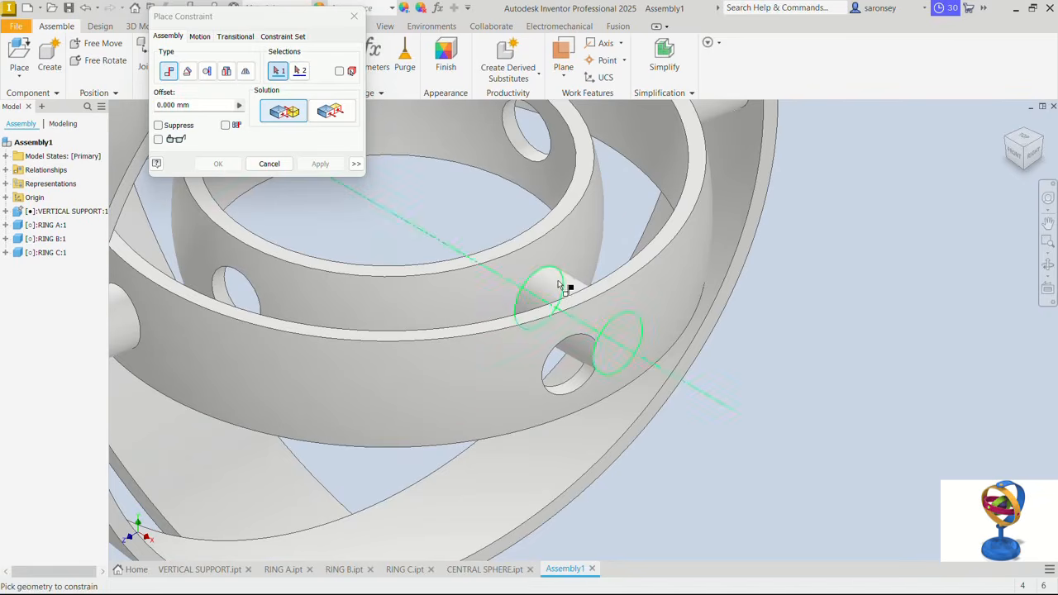
left_click(558, 285)
scroll(579, 354, "up", 3)
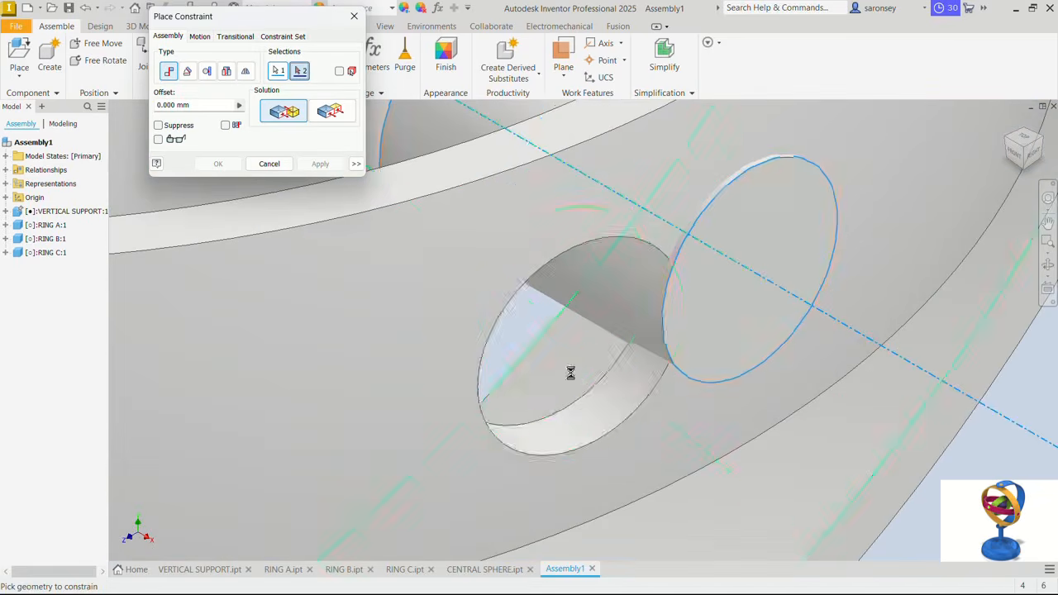
left_click(606, 414)
scroll(570, 391, "down", 4)
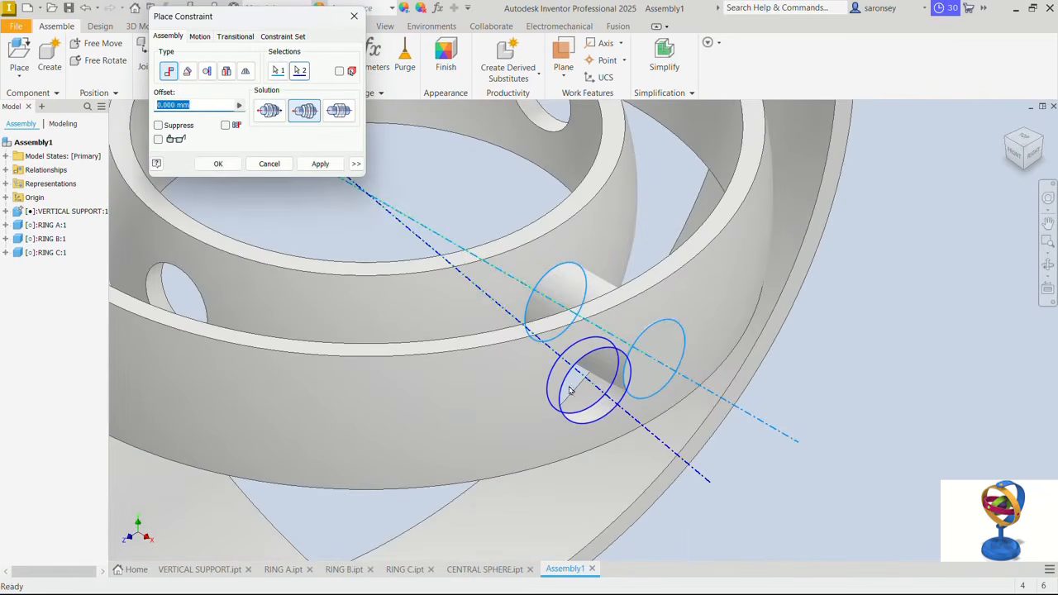
left_click(326, 168)
scroll(516, 281, "down", 4)
middle_click_drag(419, 246, 535, 271)
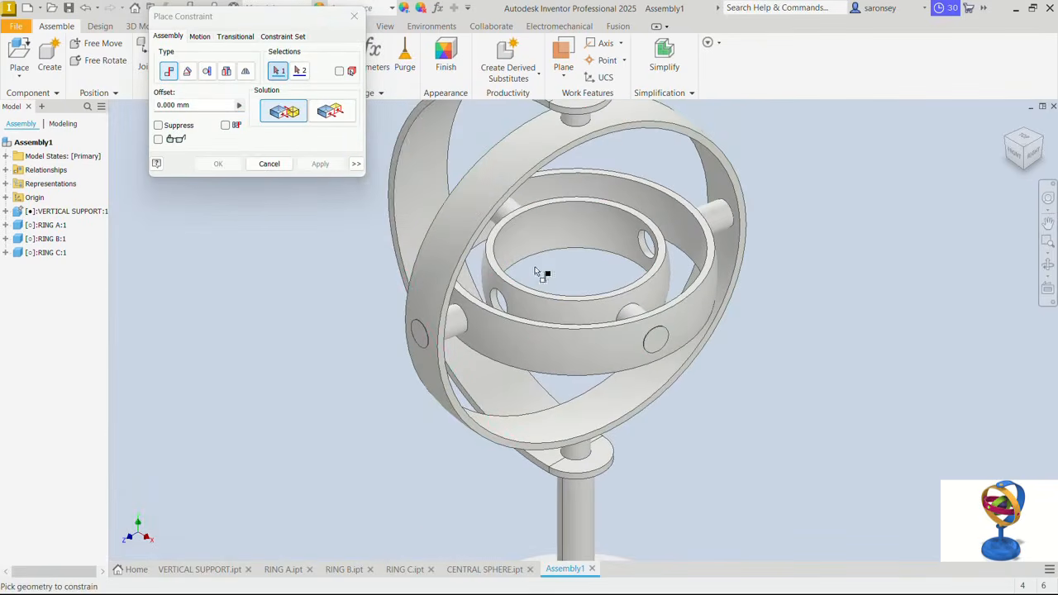
left_click(354, 16)
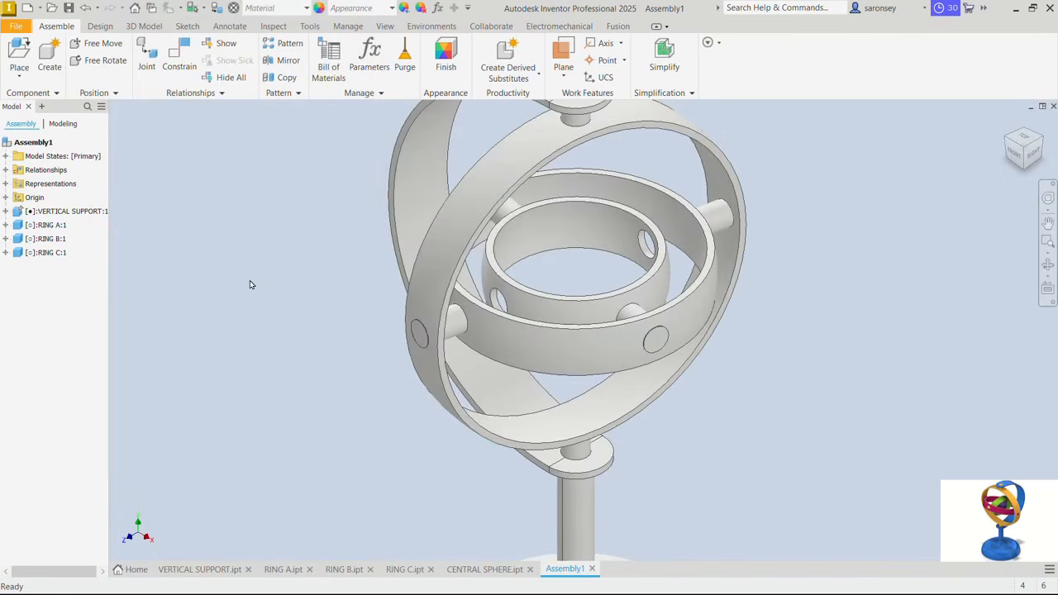
- Place one CENTRAL SPHERE from the GYROSCOPE folder beside the gyroscope assembly
left_click(19, 56)
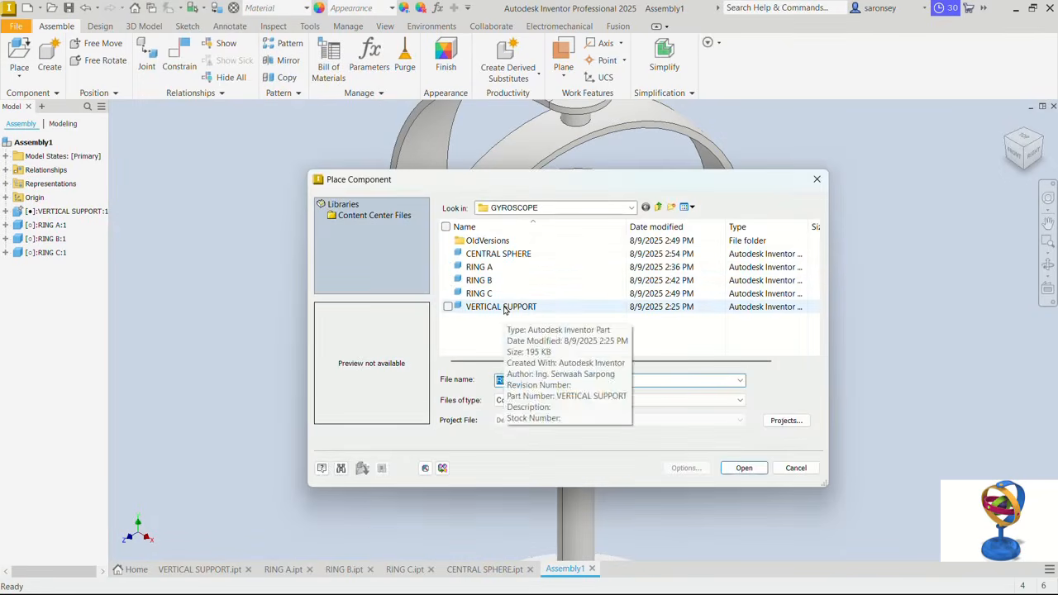
left_click(498, 253)
left_click(745, 468)
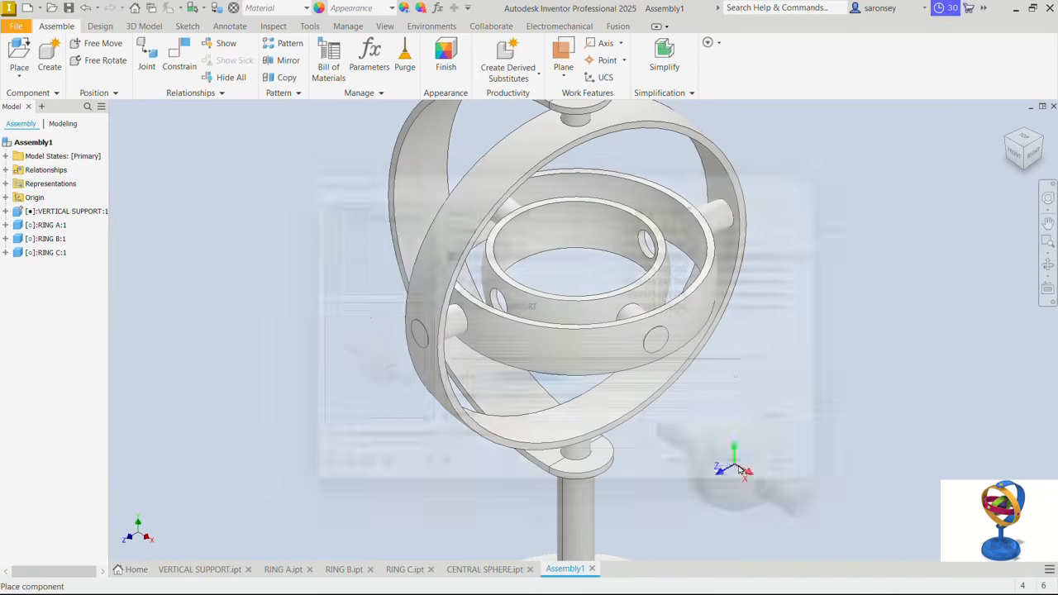
left_click(308, 269)
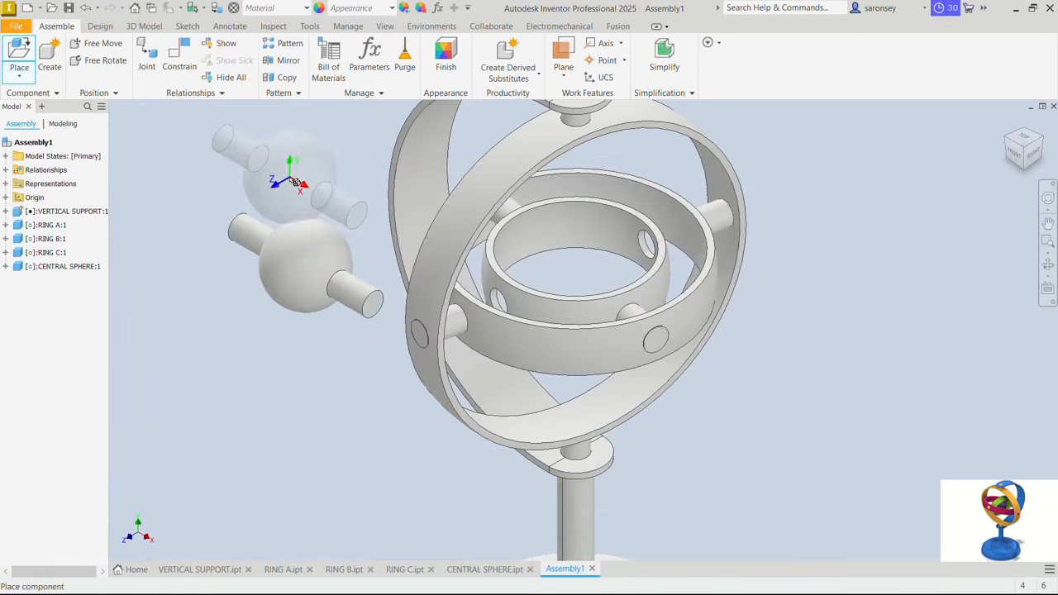
right_click(294, 181)
left_click(339, 180)
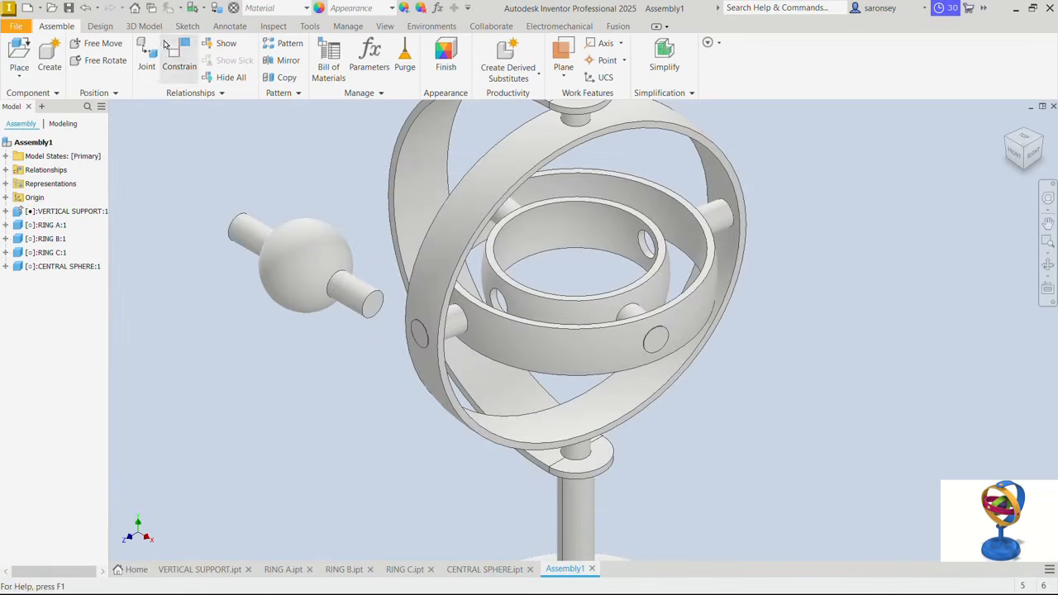
- Mate the centre of the CENTRAL SPHERE to the inner face centre of RING C with zero offset
left_click(177, 54)
left_click(335, 248)
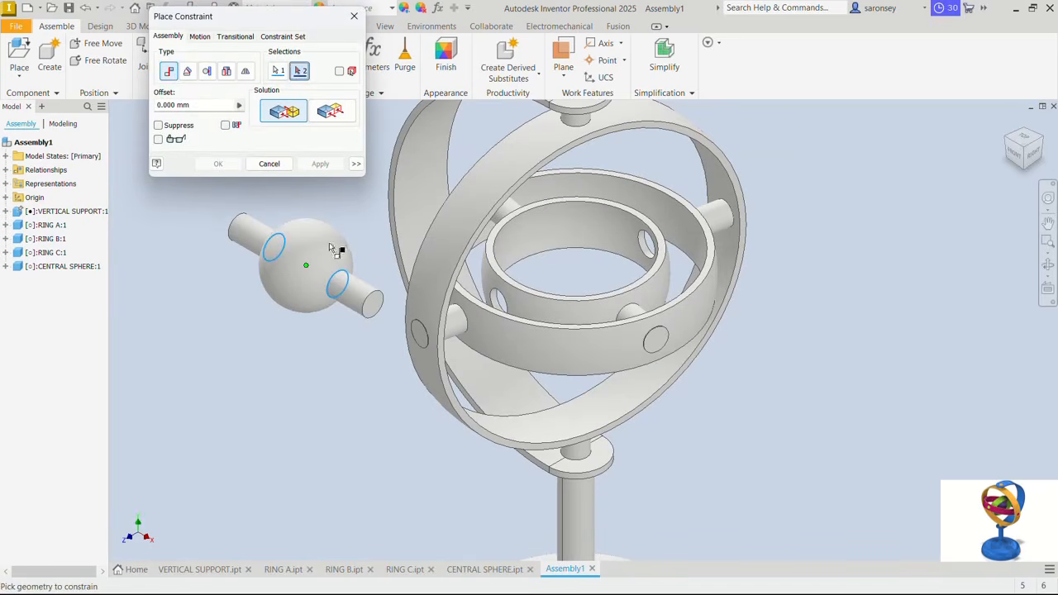
left_click(593, 226)
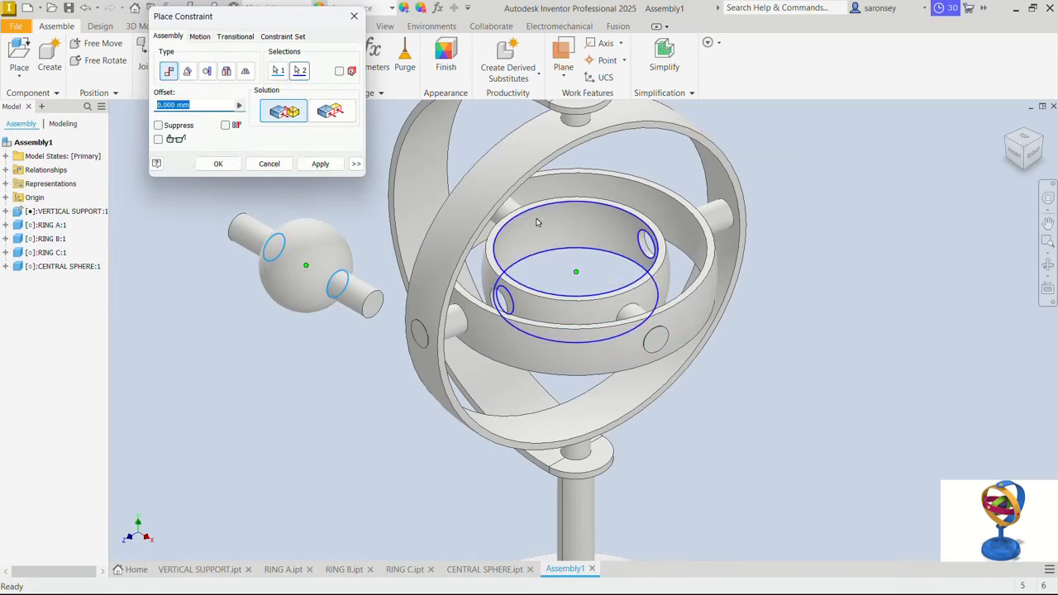
left_click(321, 165)
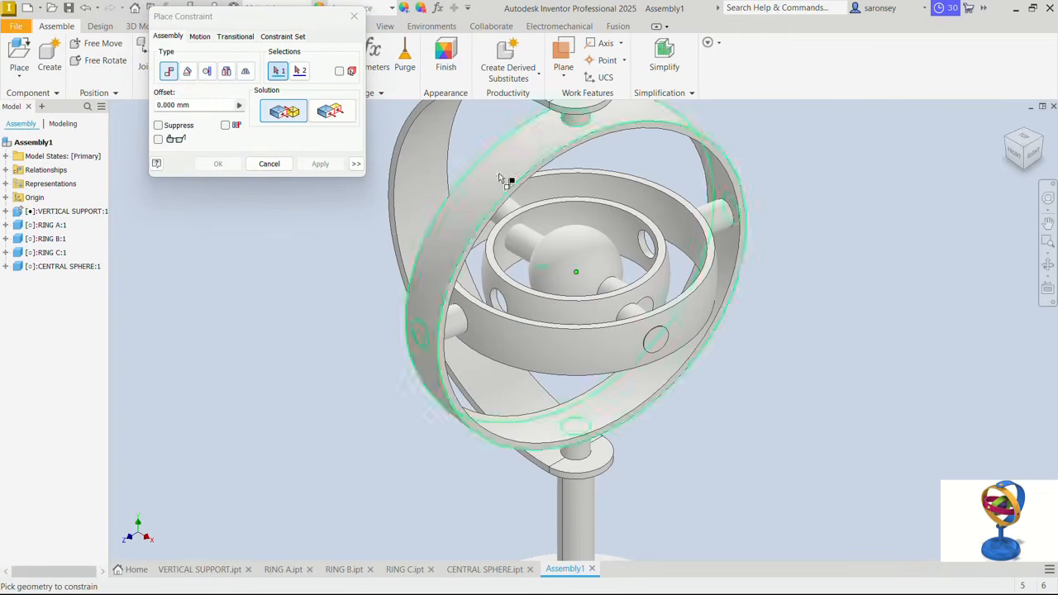
- Mate the axis of the CENTRAL SPHERE's pin to RING C's side hole with the Aligned solution and finish constraining
left_click(524, 247)
scroll(529, 248, "up", 3)
left_click(650, 218)
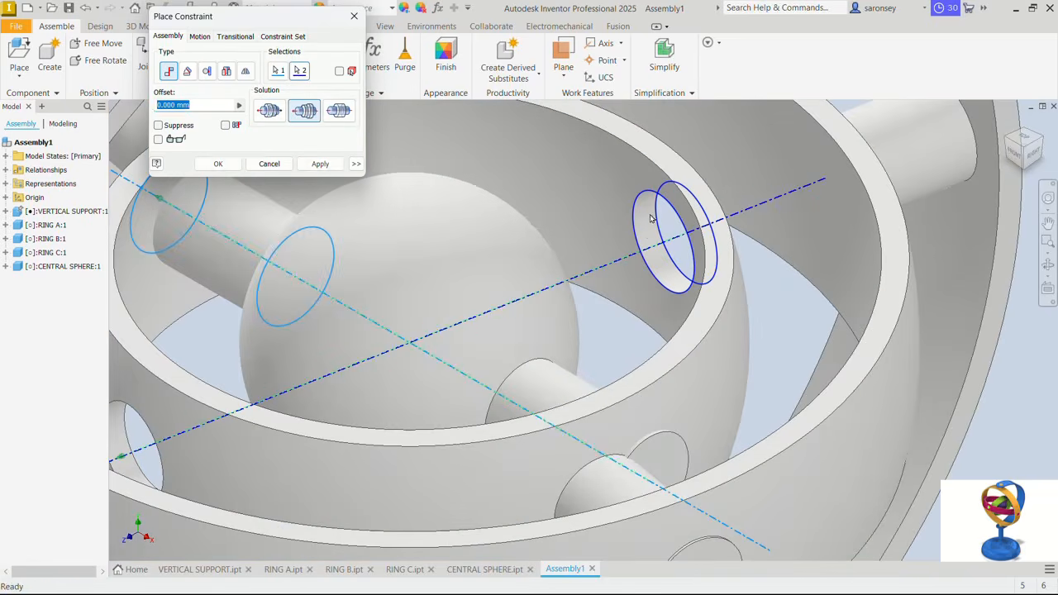
left_click(320, 164)
left_click(354, 16)
- Swivel RING A and RING C on their pins to test the motion of the complete gyroscope
scroll(503, 178, "down", 5)
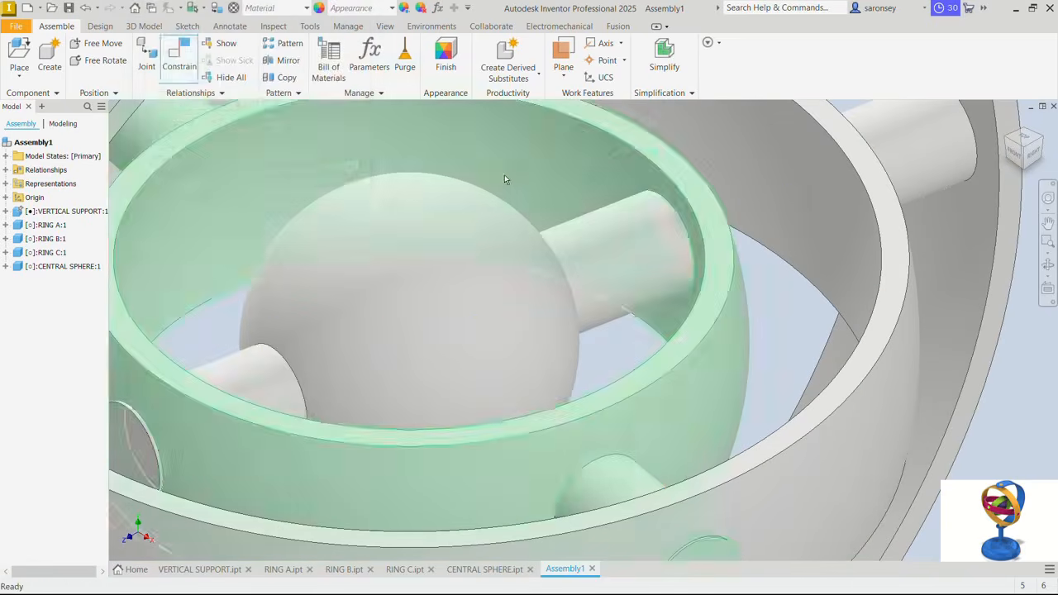
scroll(506, 185, "down", 3)
middle_click_drag(506, 184, 541, 241)
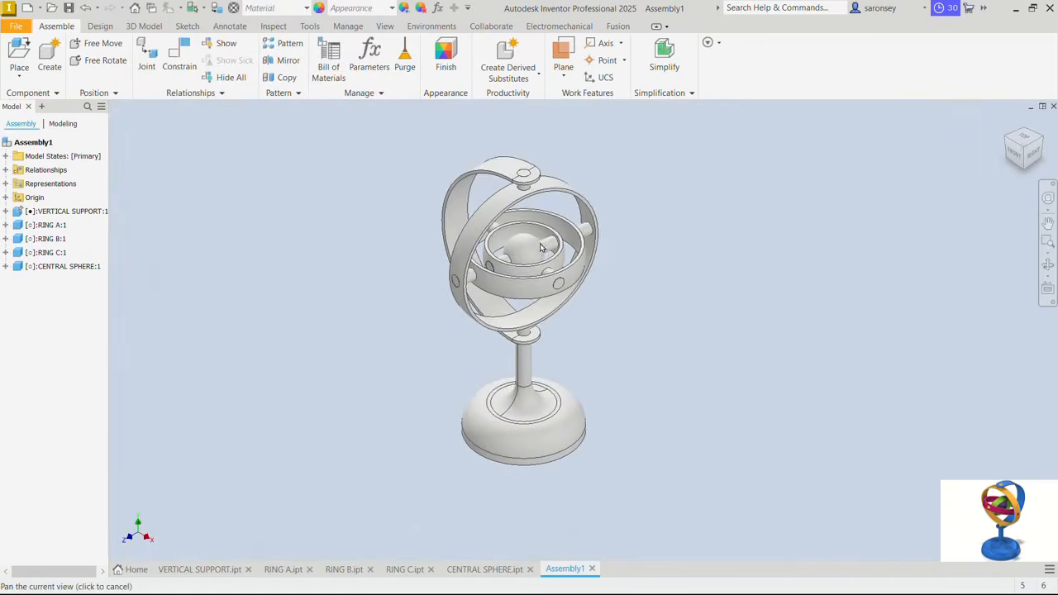
scroll(541, 241, "up", 6)
scroll(541, 241, "down", 3)
scroll(540, 241, "down", 4)
scroll(541, 242, "up", 4)
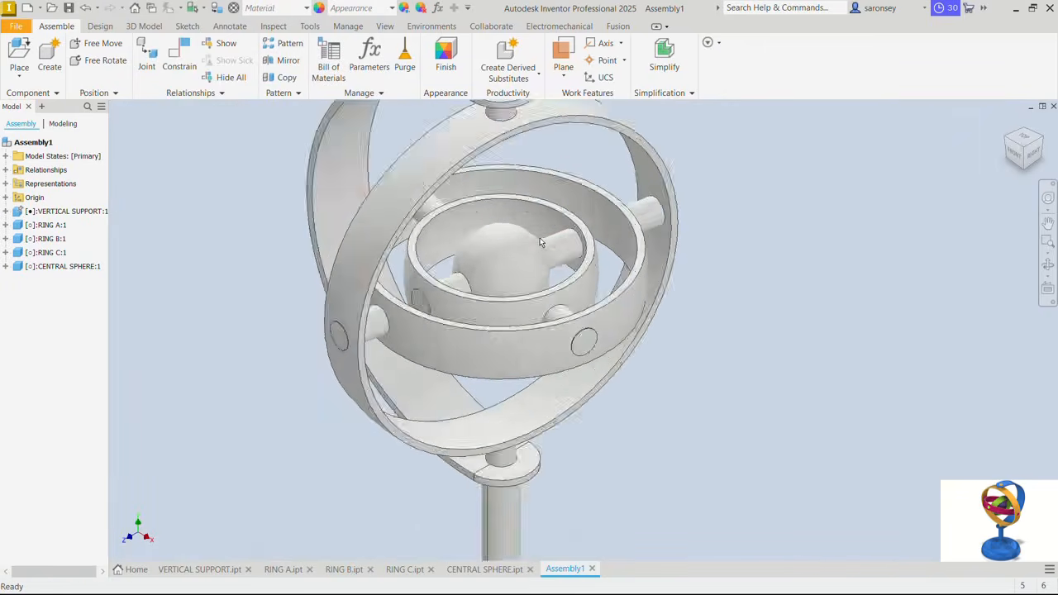
scroll(540, 241, "down", 3)
middle_click_drag(541, 241, 589, 229)
left_click_drag(589, 236, 464, 283)
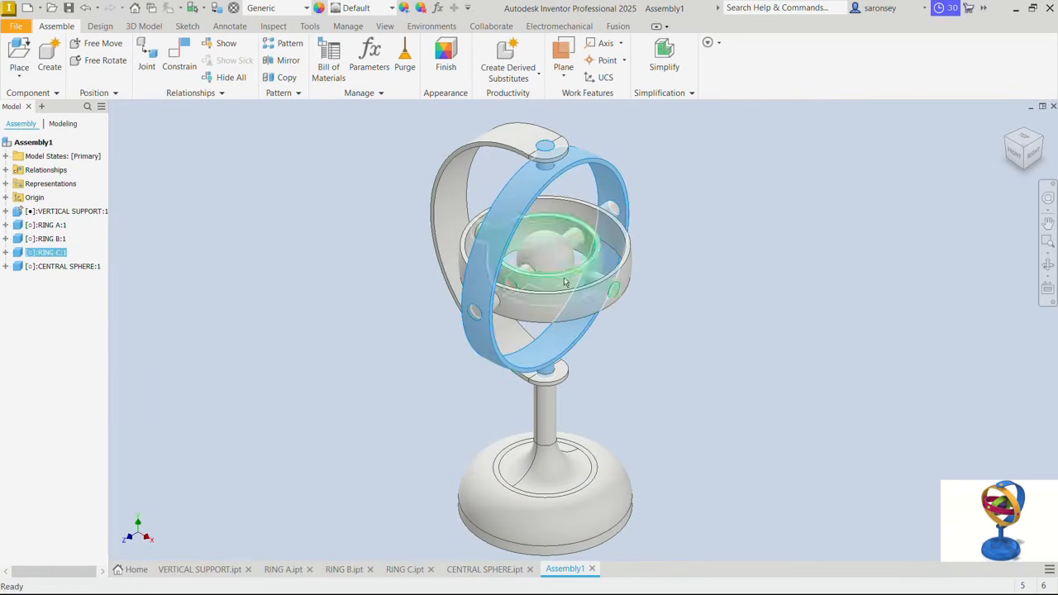
left_click_drag(567, 281, 542, 190)
left_click_drag(529, 241, 541, 216)
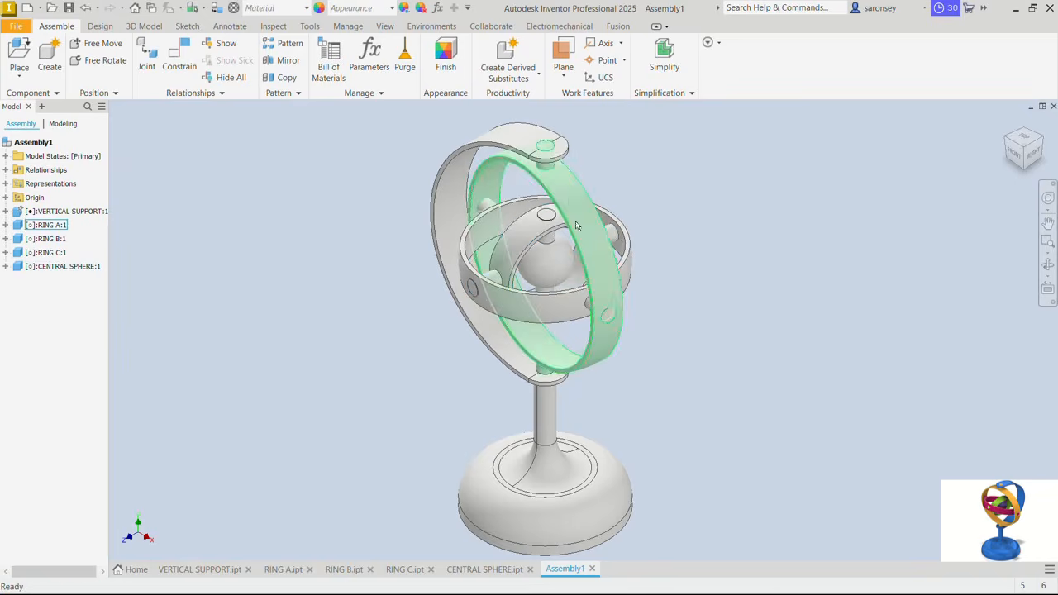
left_click_drag(583, 252, 451, 259)
left_click(309, 213)
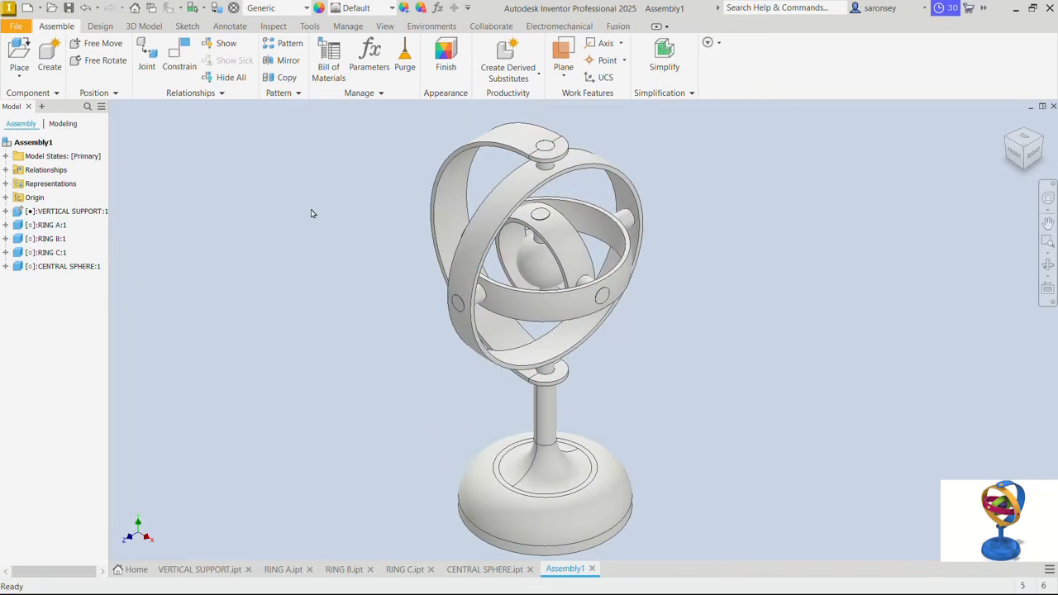
- Display separate colors for each unique part and turn on shadows, reflections and the ground plane under Default Lights
left_click(387, 27)
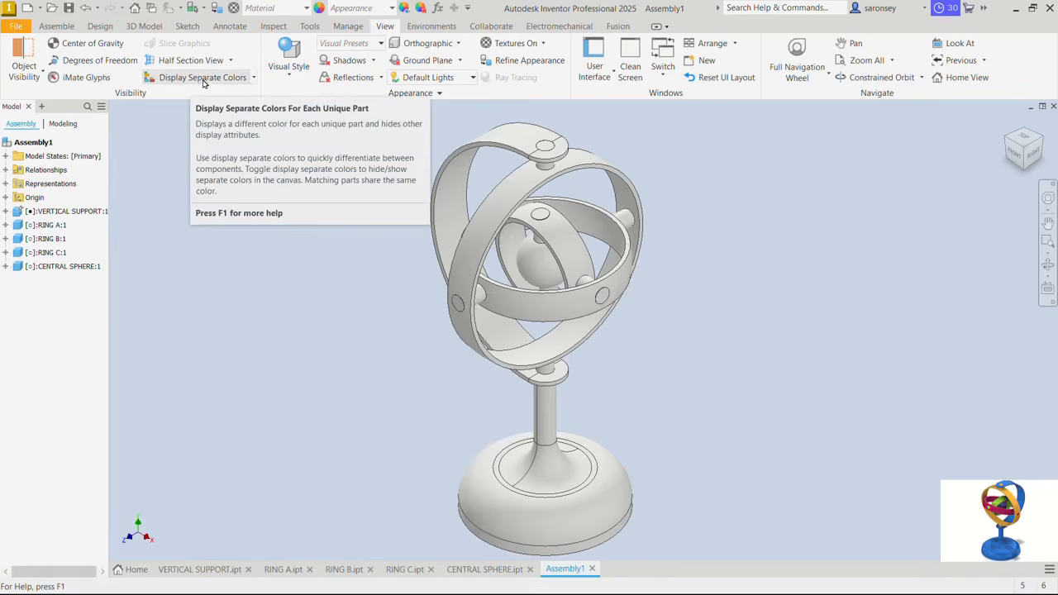
left_click(206, 80)
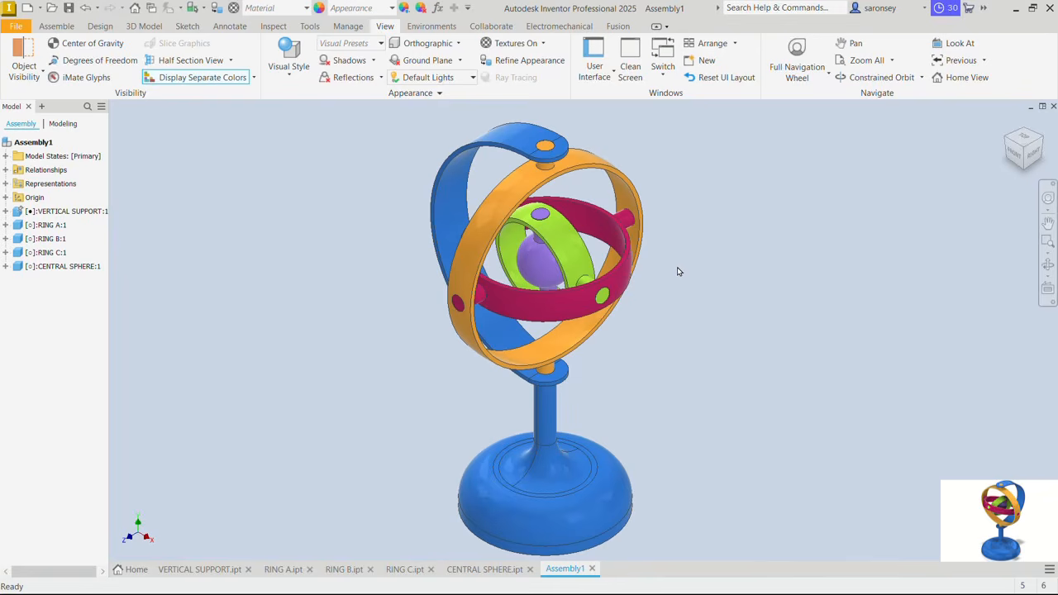
left_click(354, 63)
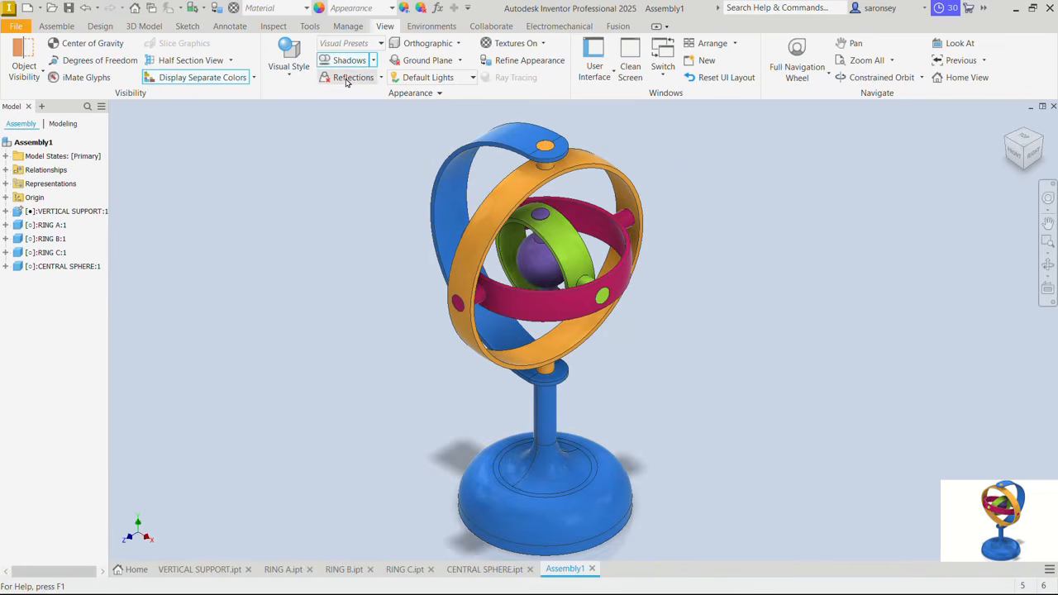
left_click(346, 80)
left_click(416, 66)
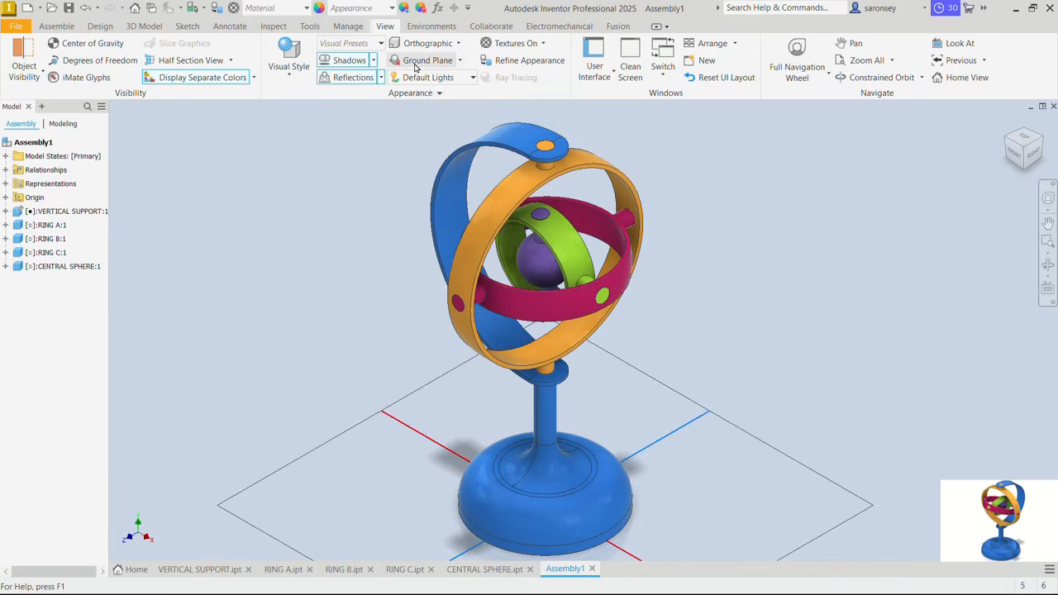
left_click(473, 77)
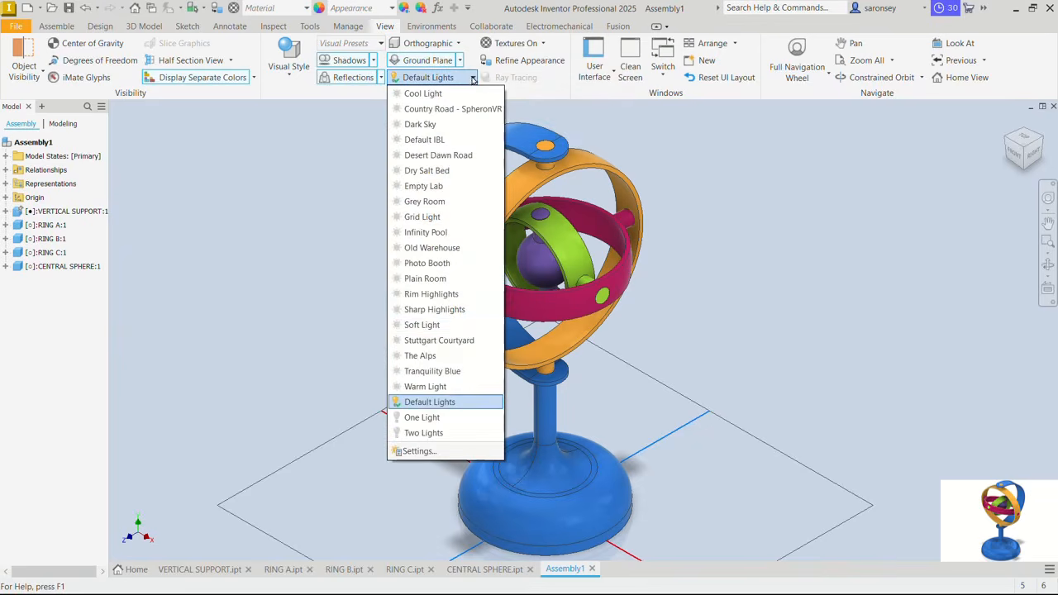
left_click(444, 403)
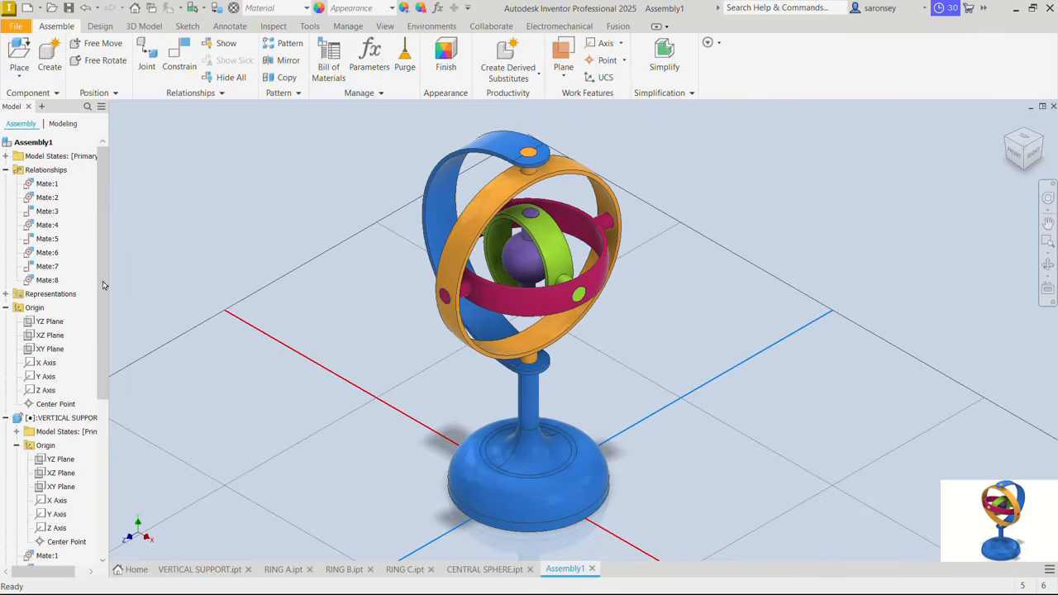
- Collapse the whole model tree and start an Angle constraint with the Directed Angle solution
right_click(86, 262)
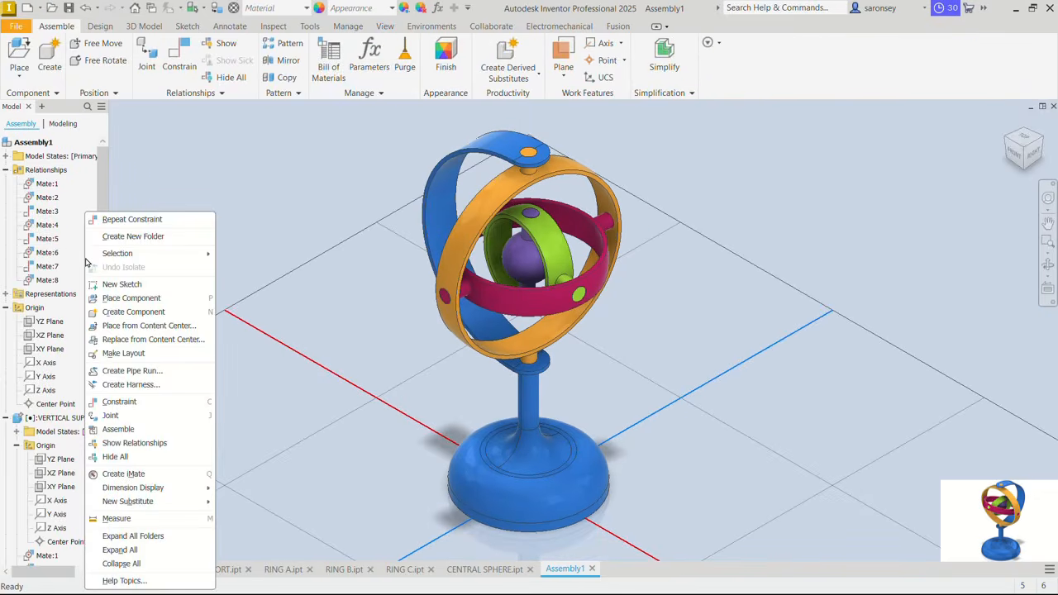
left_click(124, 564)
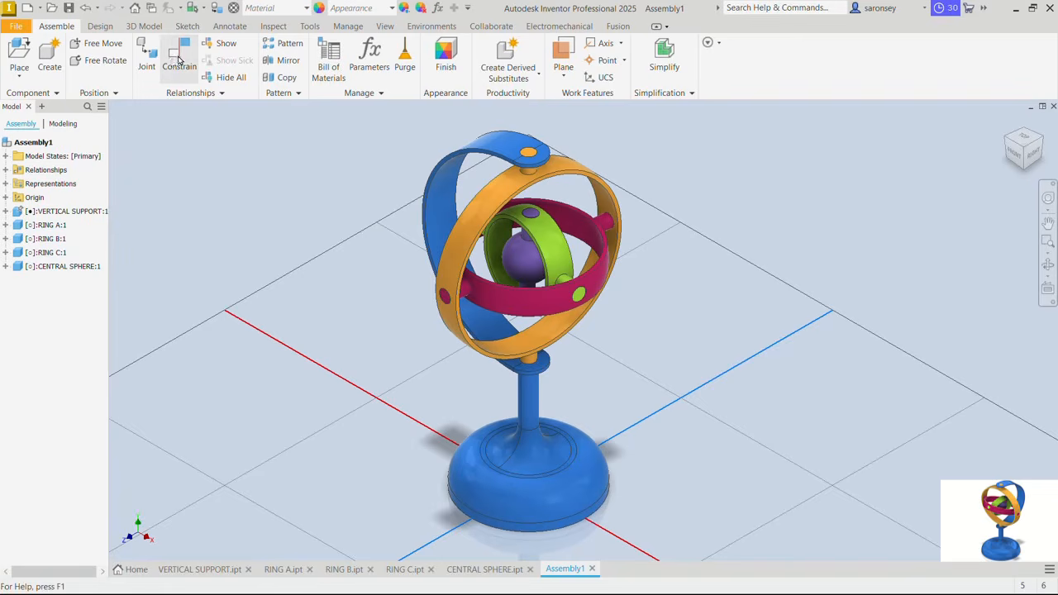
left_click(179, 61)
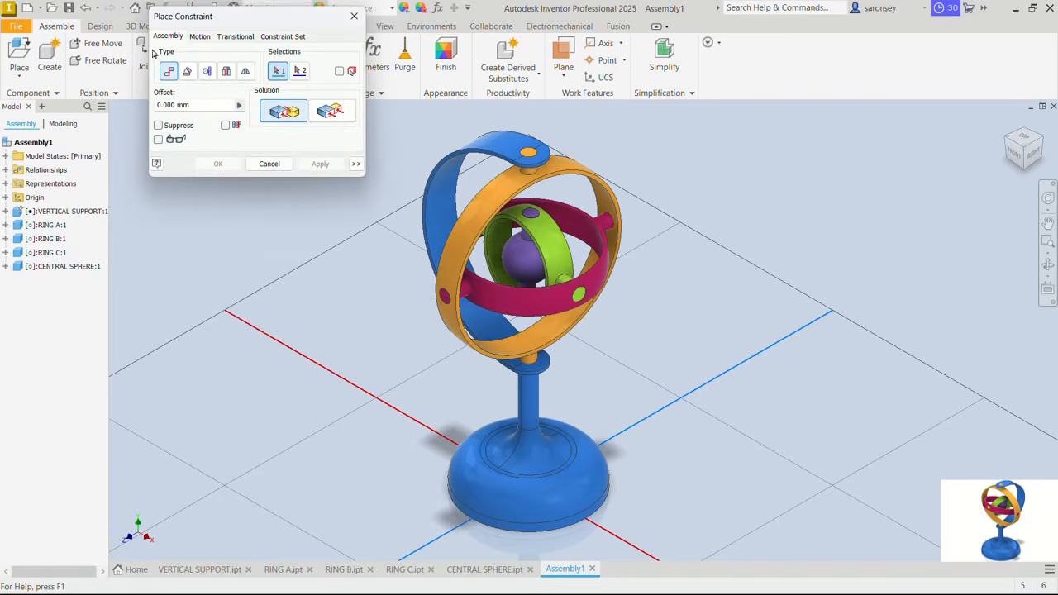
left_click(188, 72)
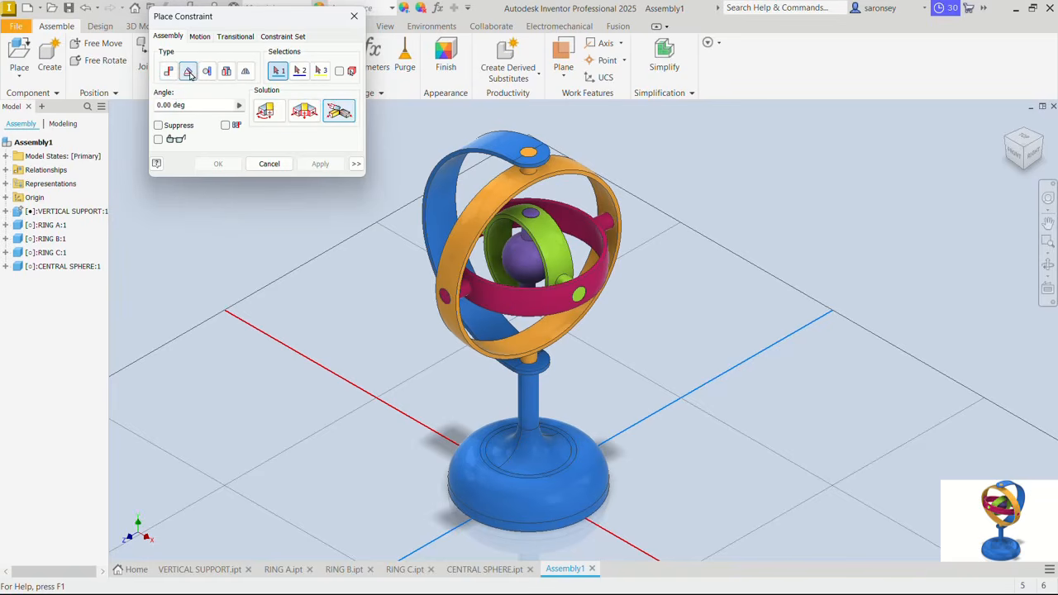
left_click(275, 118)
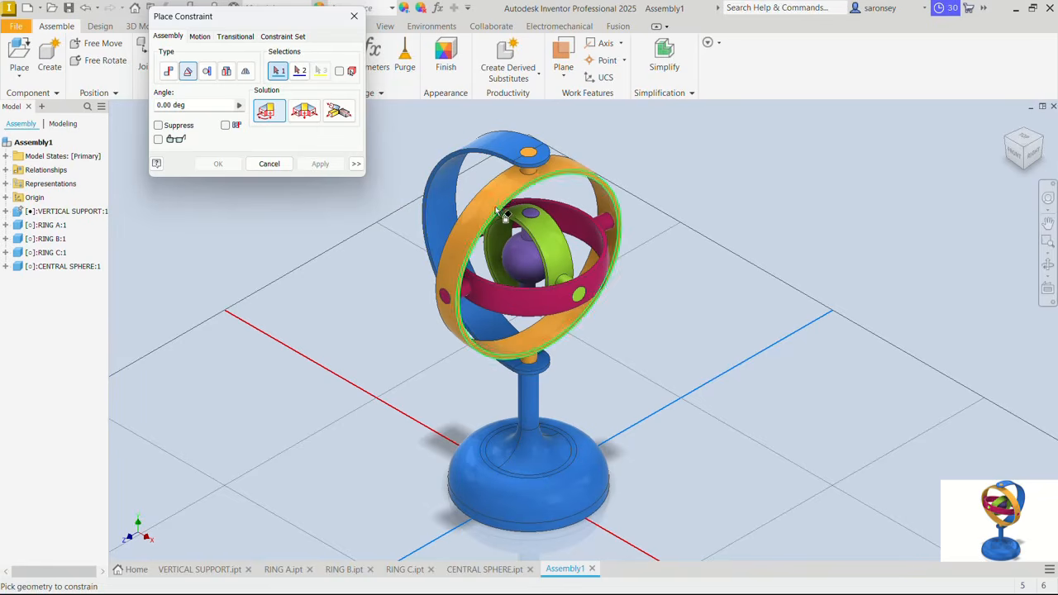
- Constrain VERTICAL SUPPORT's YZ Plane to RING A's XY Plane at an angle of 0.00 deg and finish constraining
left_click(6, 211)
left_click(15, 239)
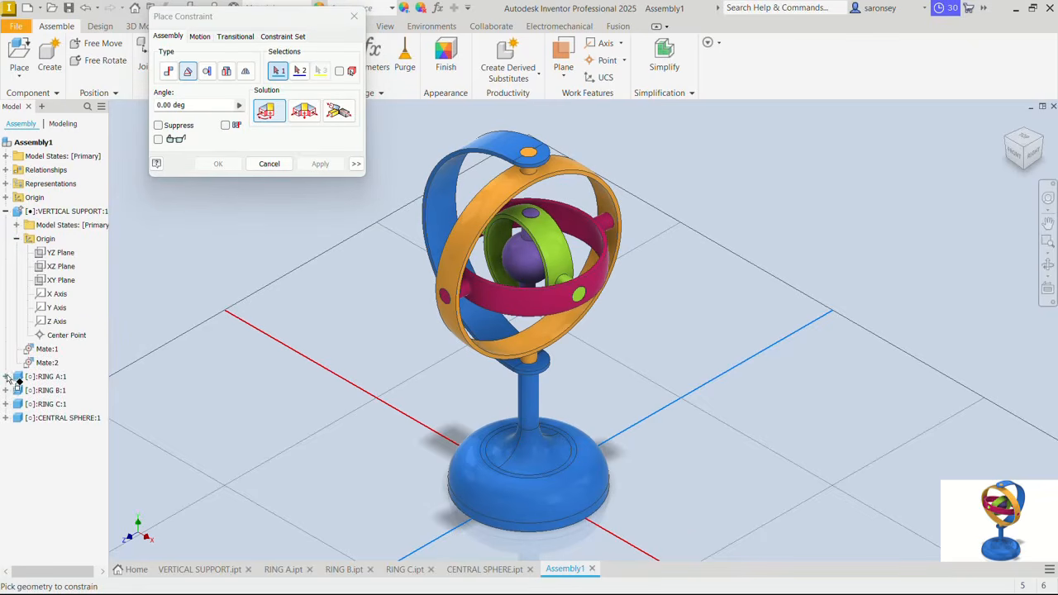
left_click(6, 376)
left_click(16, 405)
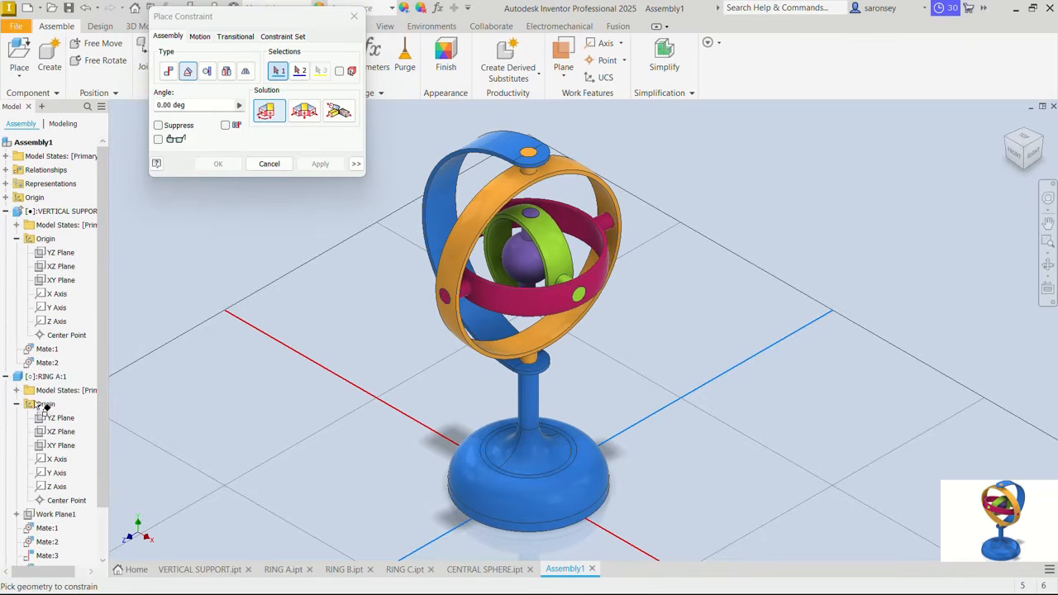
left_click(61, 255)
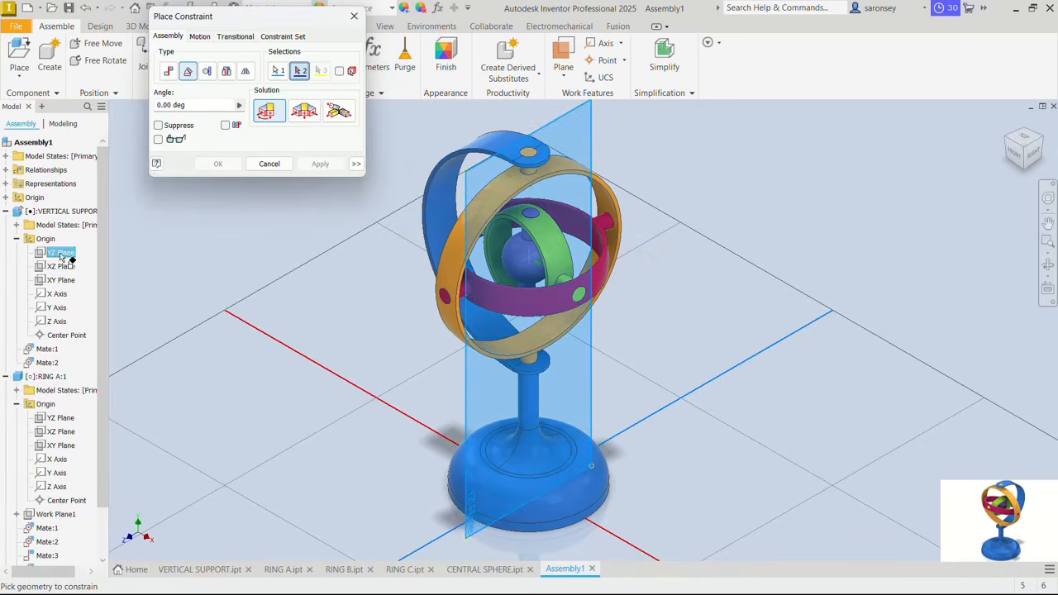
left_click(70, 447)
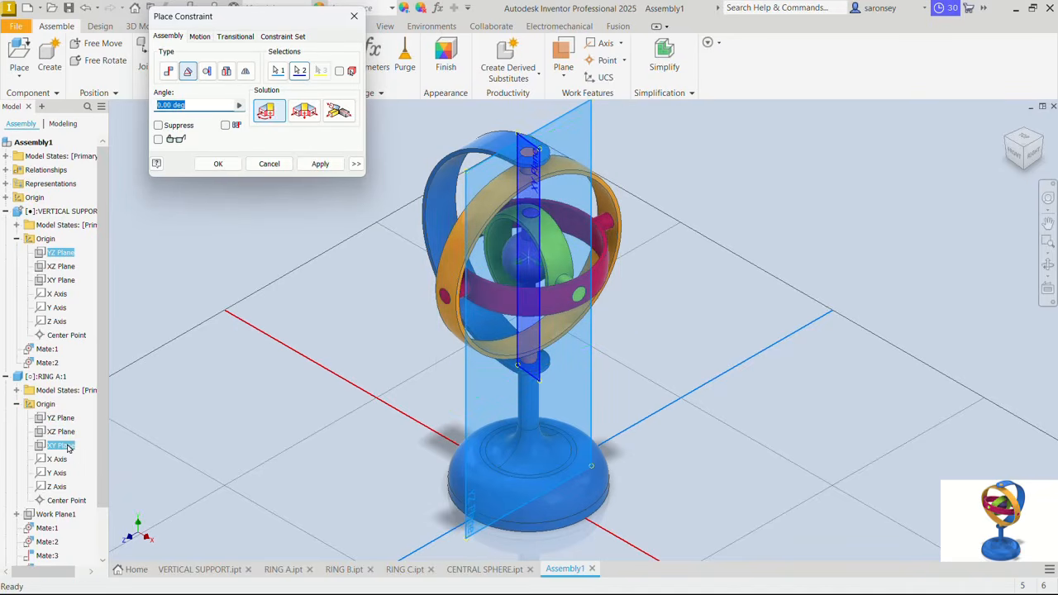
left_click(322, 164)
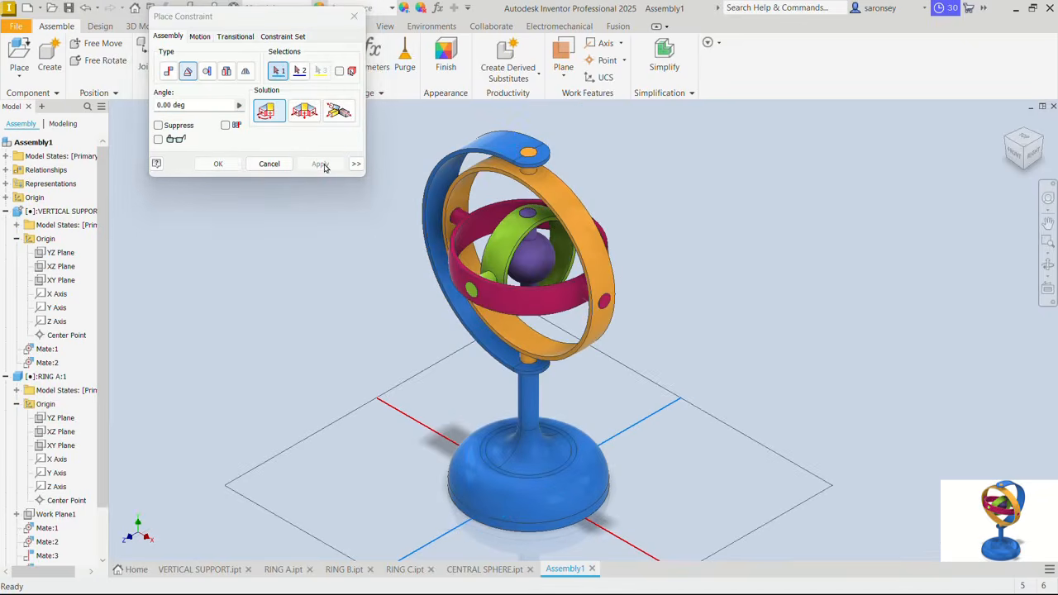
left_click(356, 17)
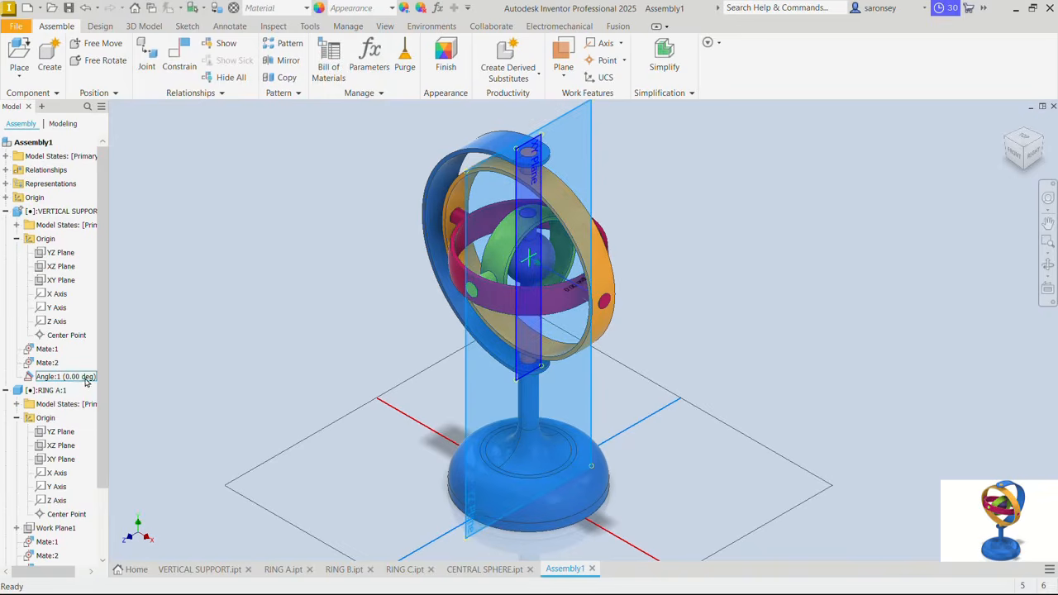
- Drive the angle constraint between VERTICAL SUPPORT and RING A from 0 to 3600 deg and play the motion forward
left_click(7, 170)
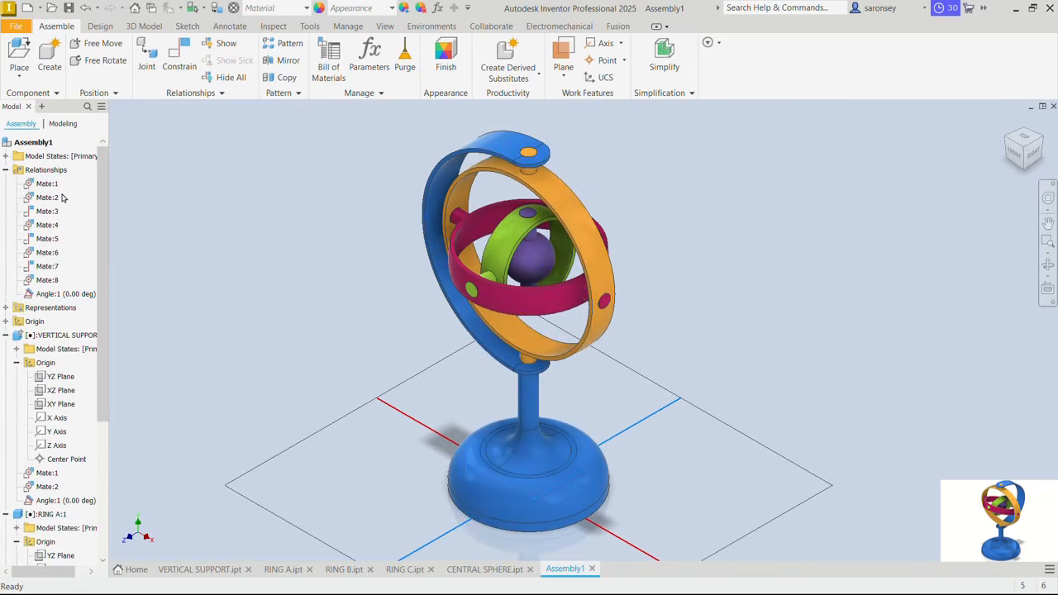
double_click(71, 296)
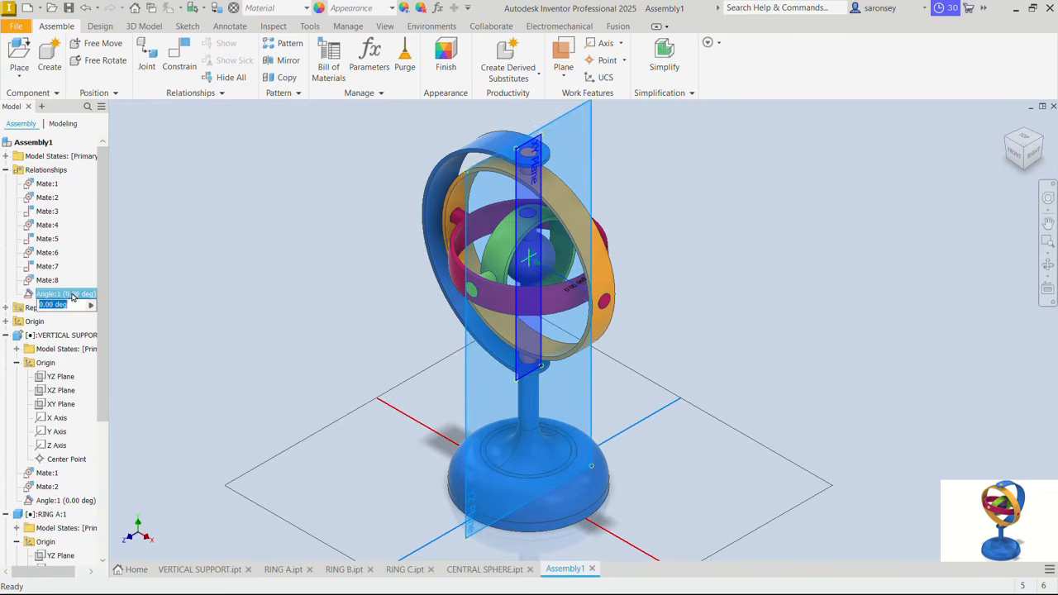
right_click(72, 296)
left_click(98, 364)
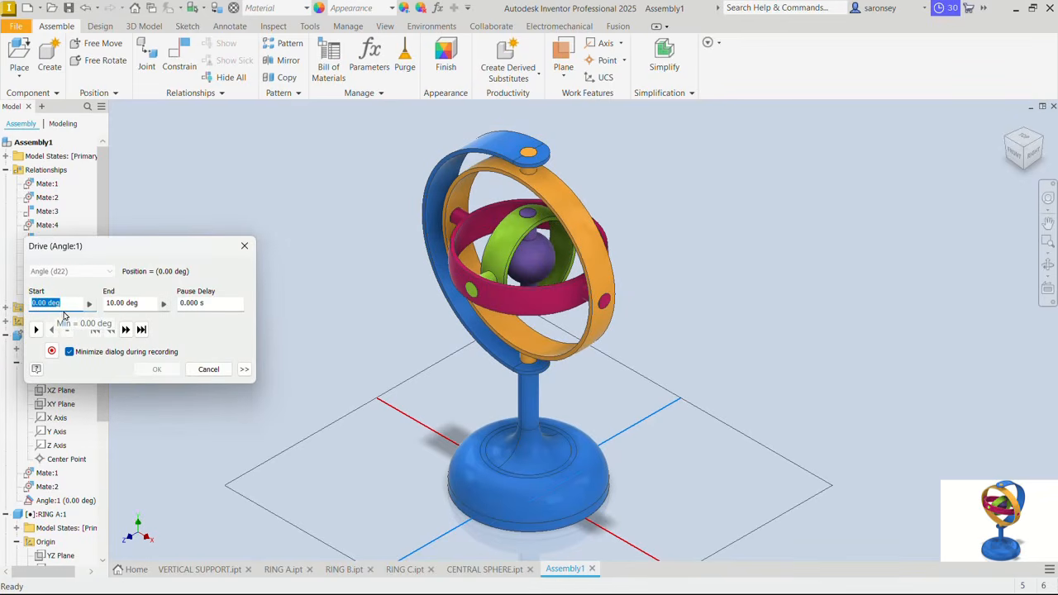
key("Tab")
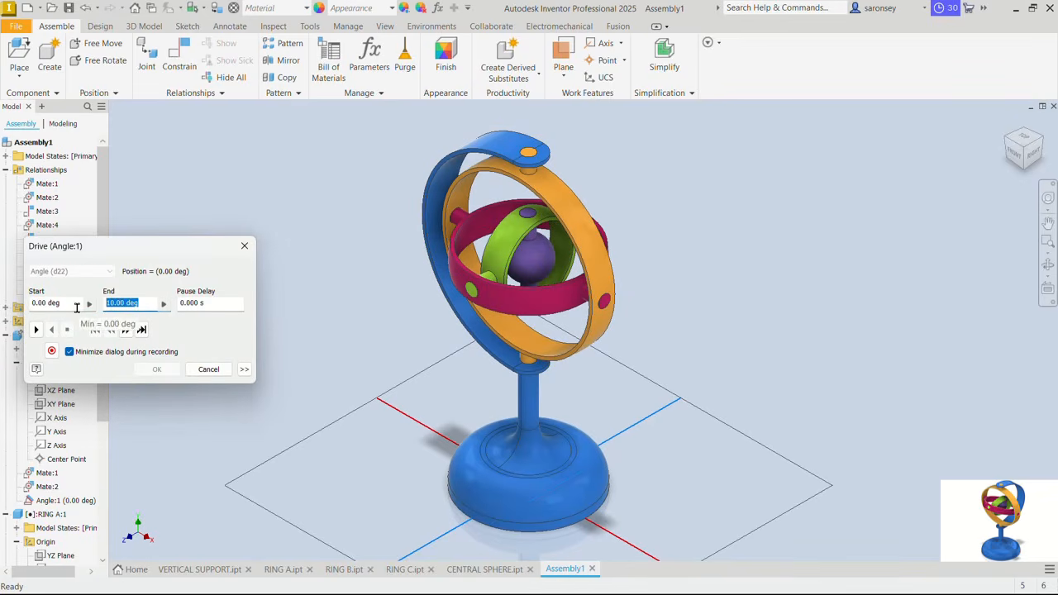
type("3600")
left_click(37, 332)
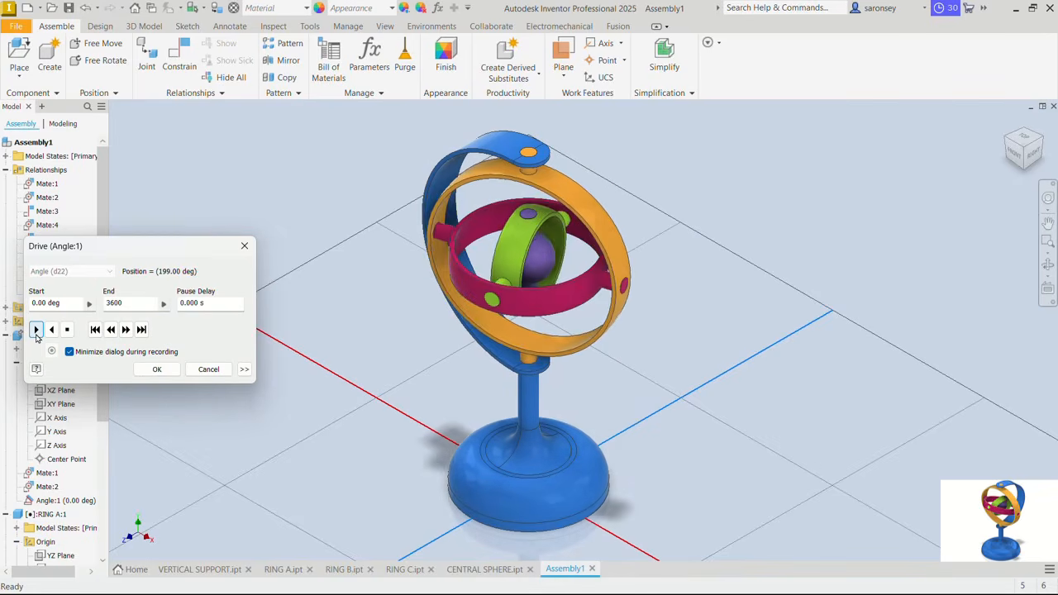
- Set the drive increment to 10 and replay RING A's rotation, in reverse and with two Start/End/Start repetitions
left_click(243, 369)
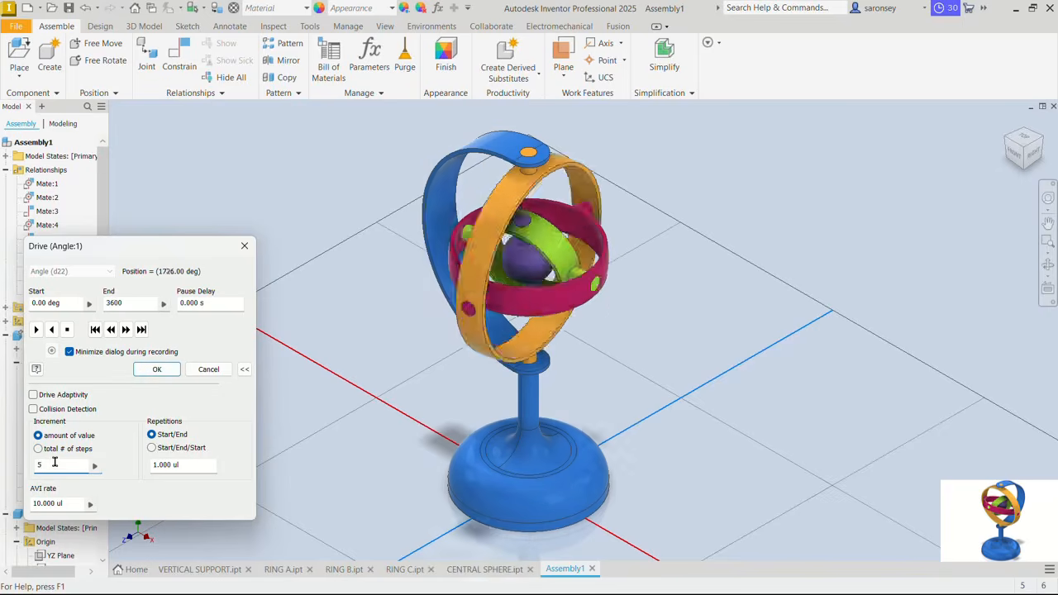
type("10")
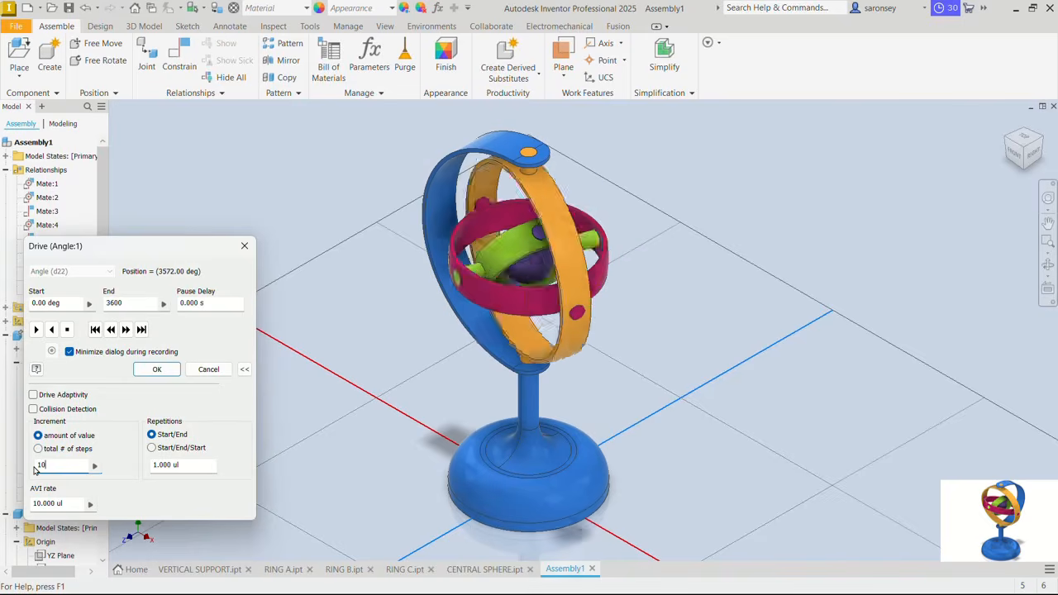
left_click(50, 330)
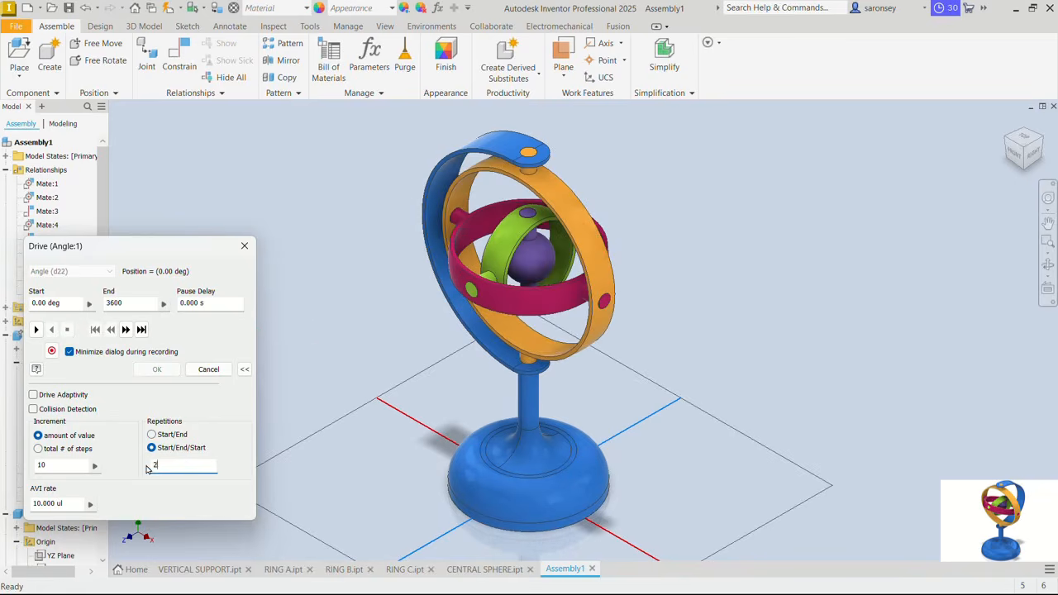
left_click(36, 329)
left_click(35, 329)
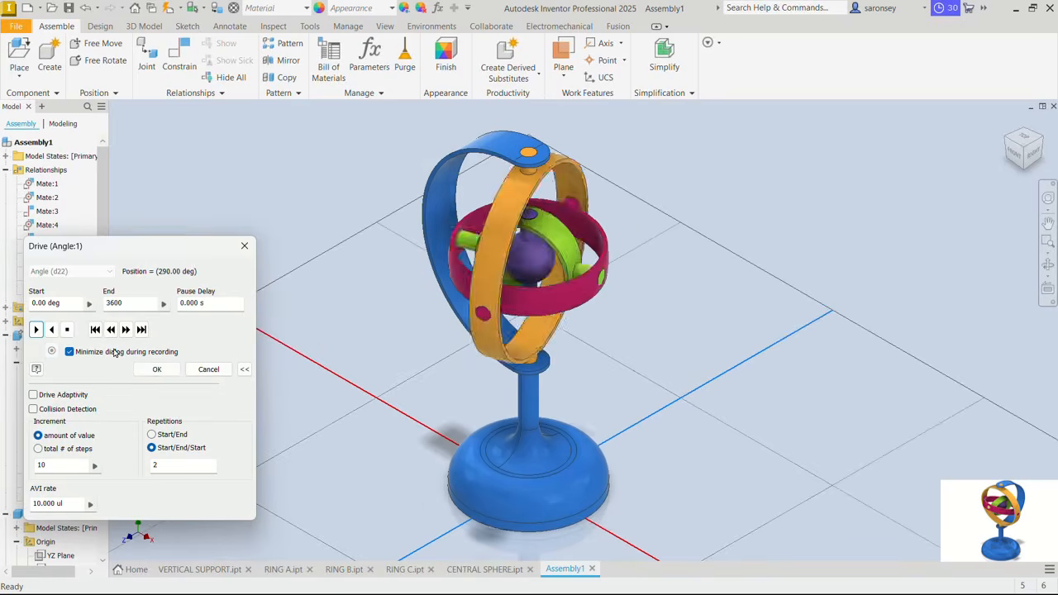